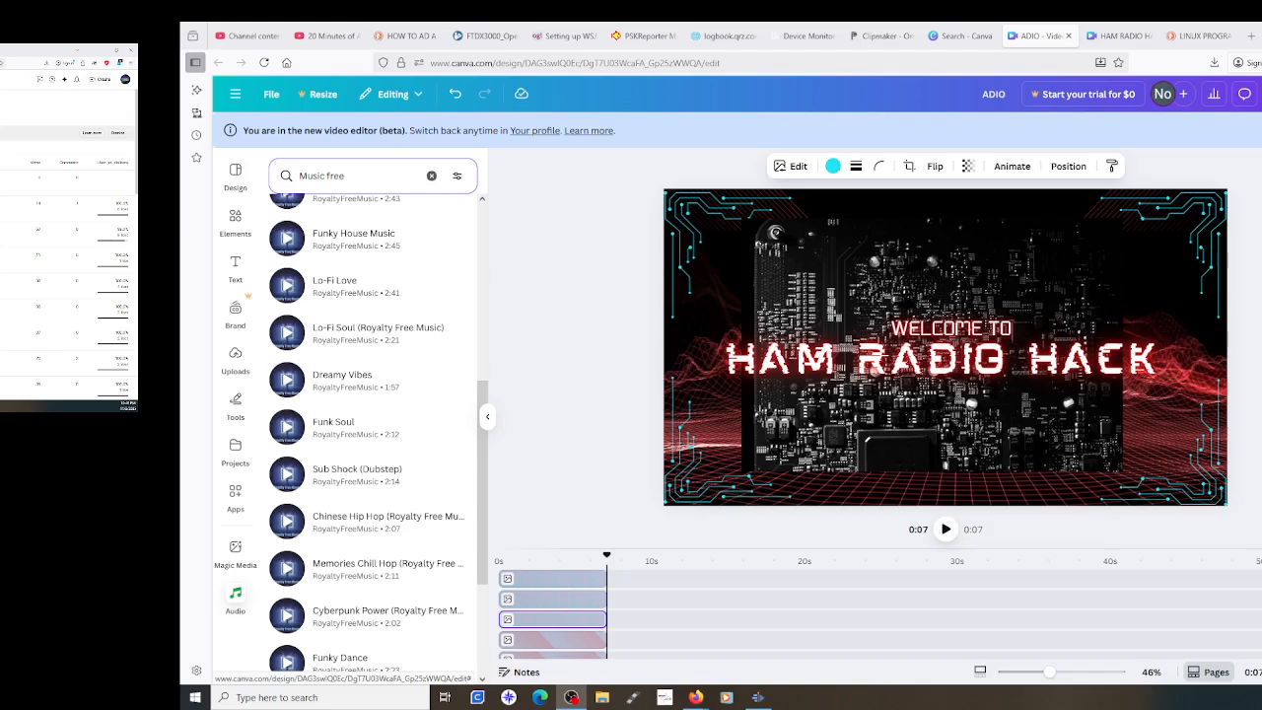
Create a blank landscape video from the Canva video templates page
{"action": "left_click", "coordinate": [946, 532]}
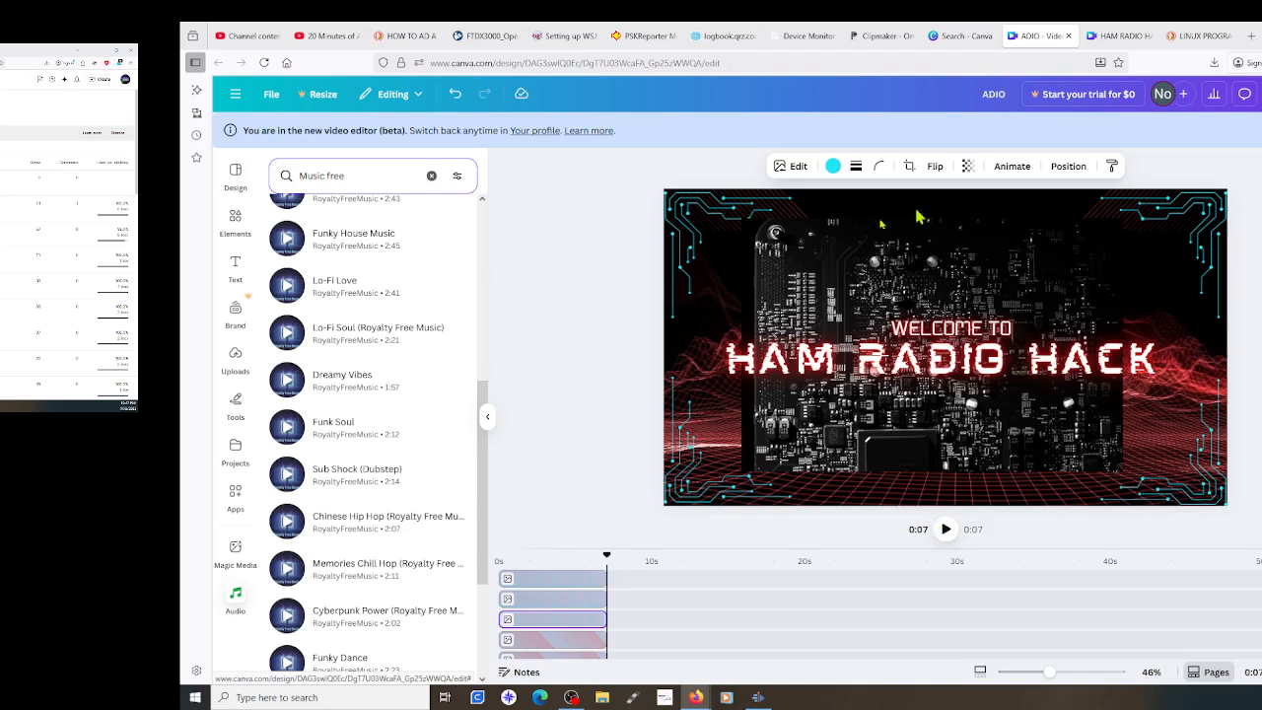
{"action": "left_click", "coordinate": [961, 37]}
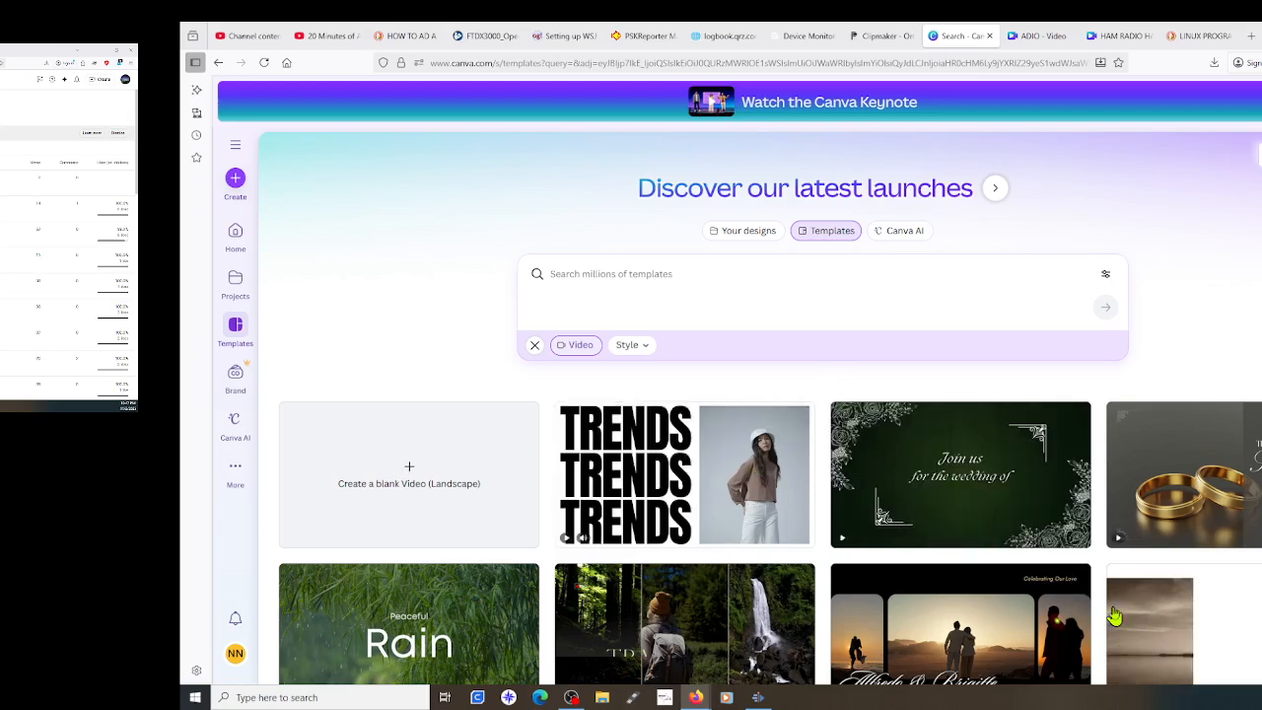
{"action": "scroll", "coordinate": [1010, 598], "scroll_direction": "down", "scroll_amount": 1}
{"action": "scroll", "coordinate": [1010, 597], "scroll_direction": "down", "scroll_amount": 4}
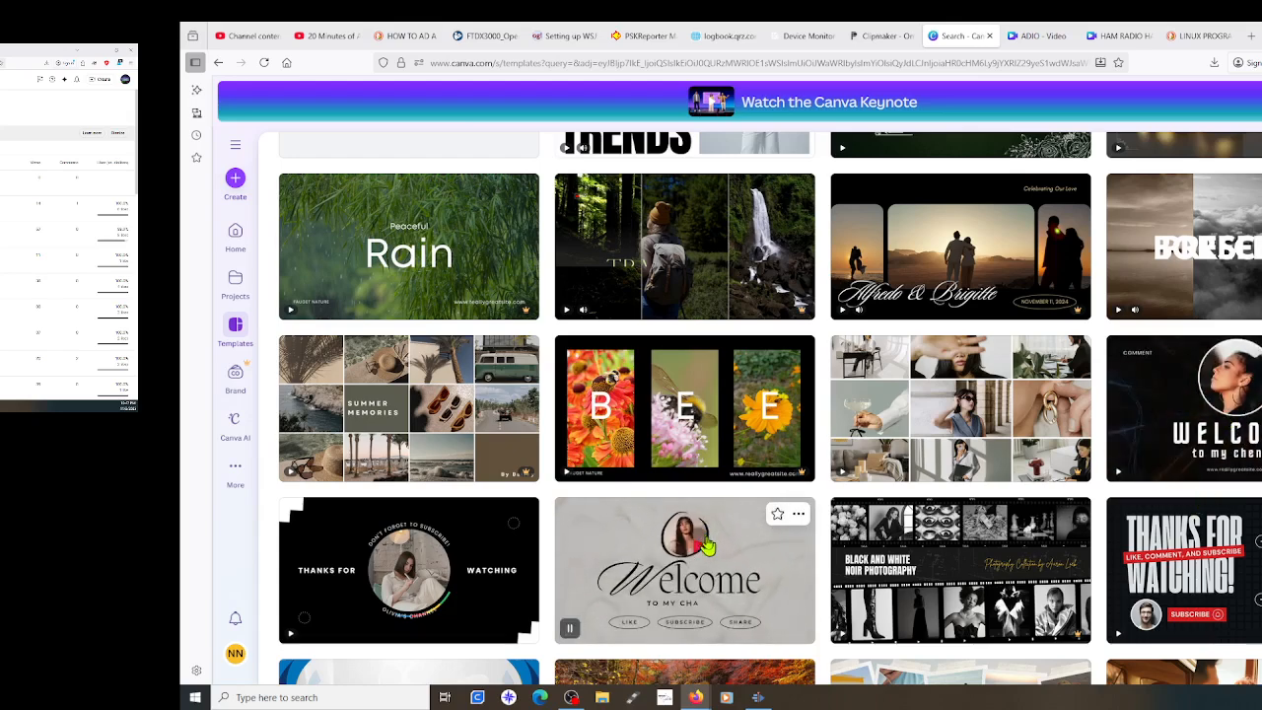
{"action": "scroll", "coordinate": [707, 552], "scroll_direction": "up", "scroll_amount": 4}
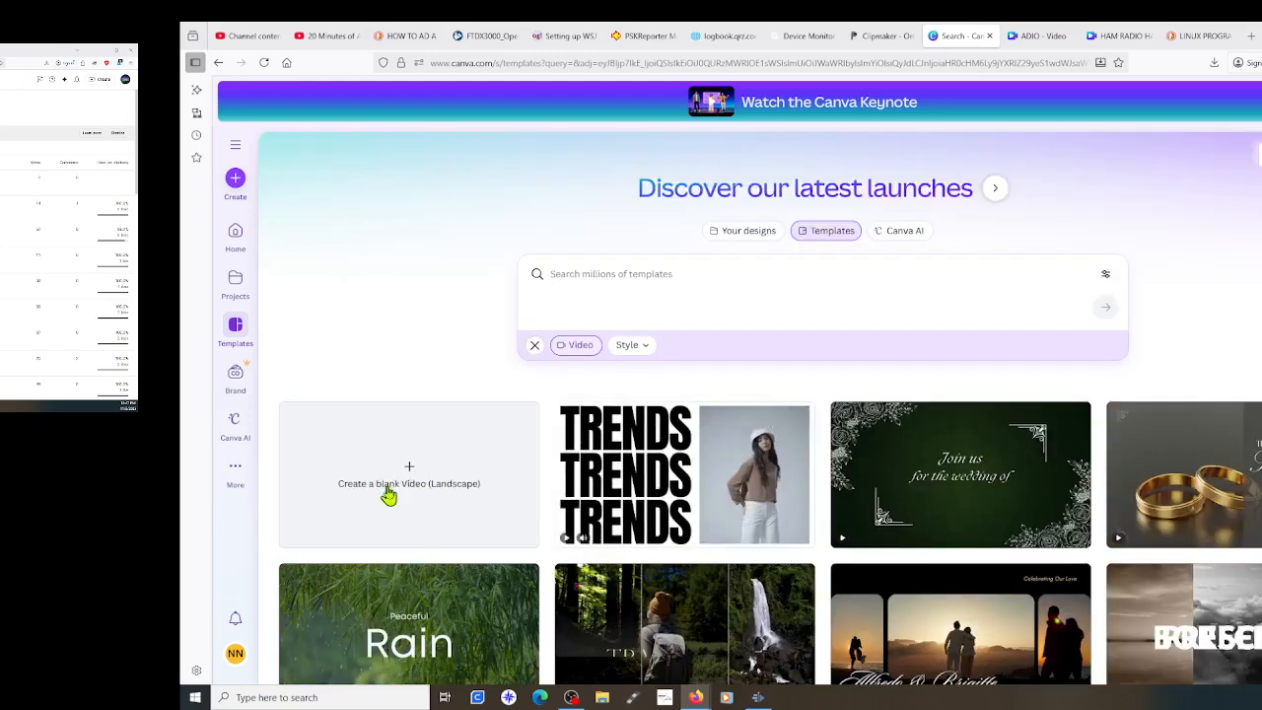
{"action": "left_click", "coordinate": [387, 493]}
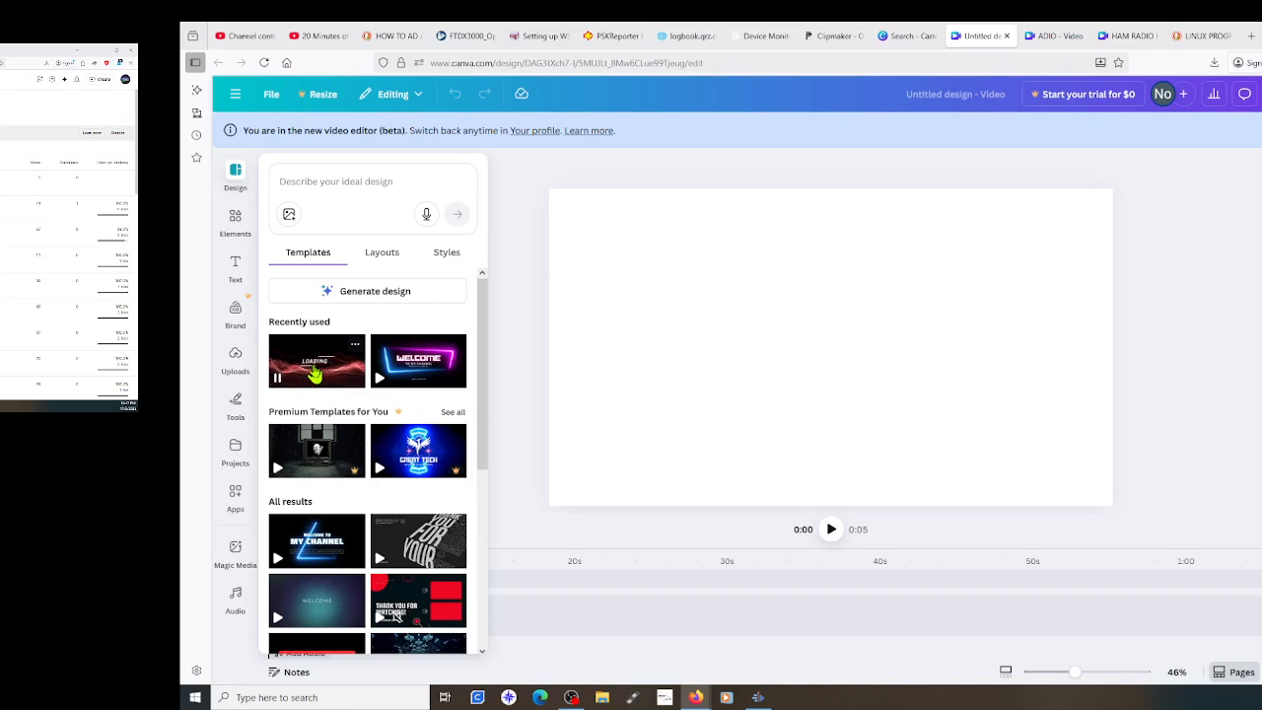
Apply the "Unseen" Green Nature Nature 16:9 Video template, found among the templates similar to Blue Futuristic Tech Intro Video
{"action": "left_click", "coordinate": [450, 253]}
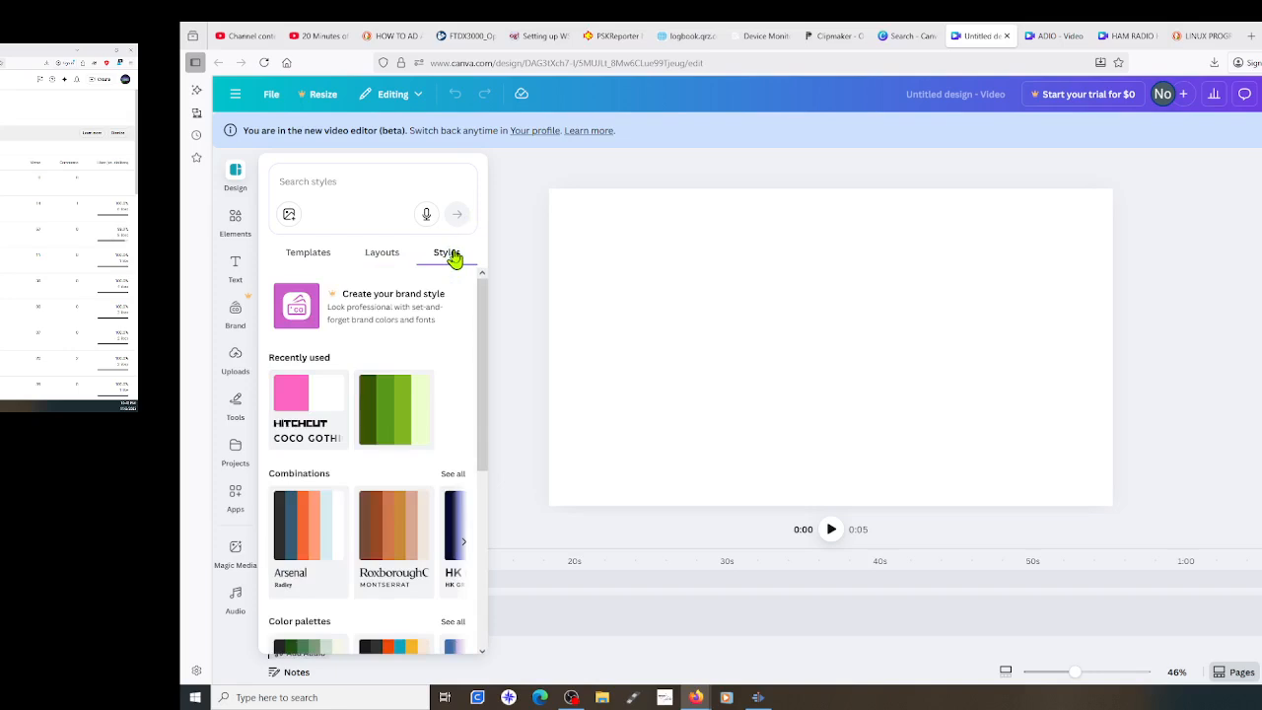
{"action": "left_click", "coordinate": [309, 258]}
{"action": "scroll", "coordinate": [333, 391], "scroll_direction": "down", "scroll_amount": 2}
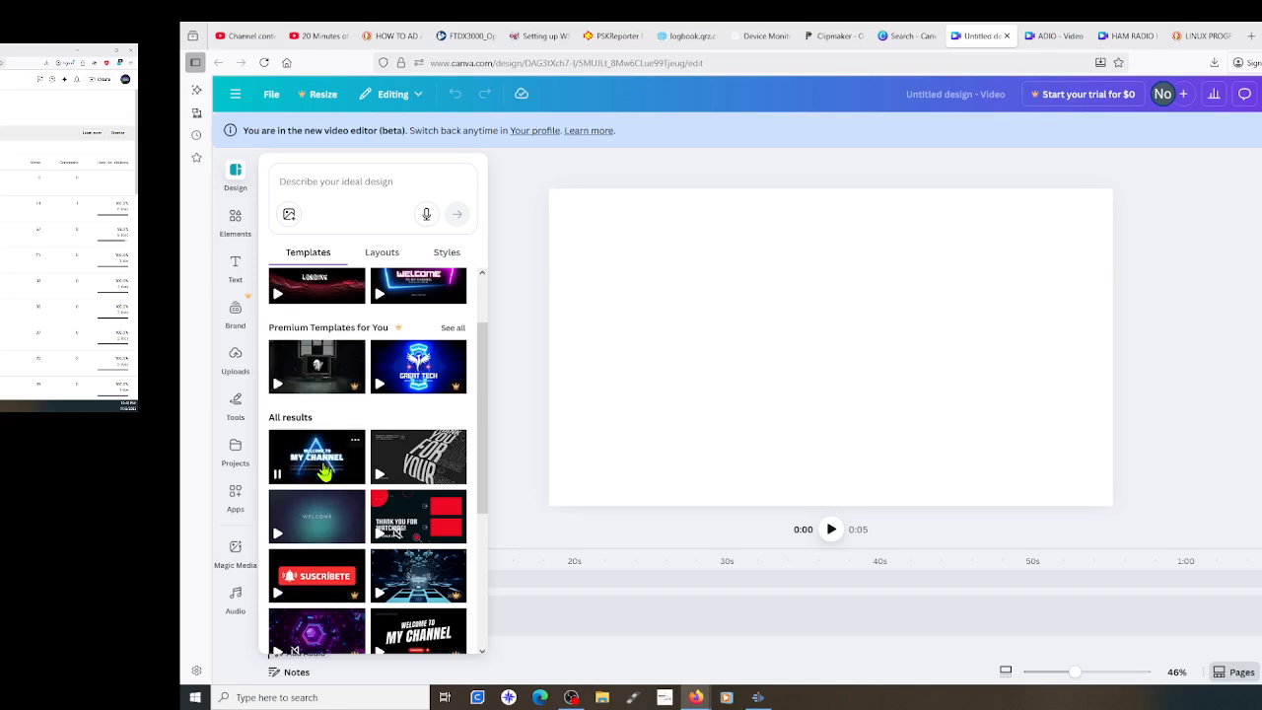
{"action": "left_click", "coordinate": [426, 365]}
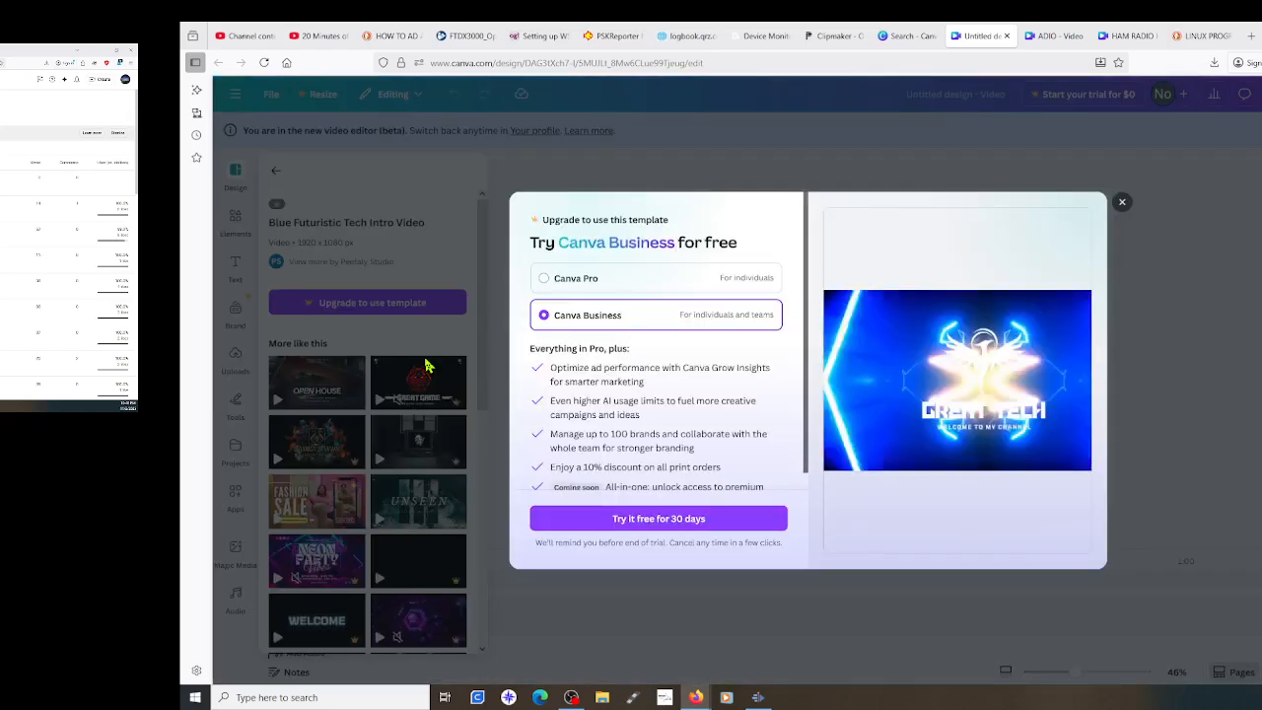
{"action": "left_click", "coordinate": [1122, 207]}
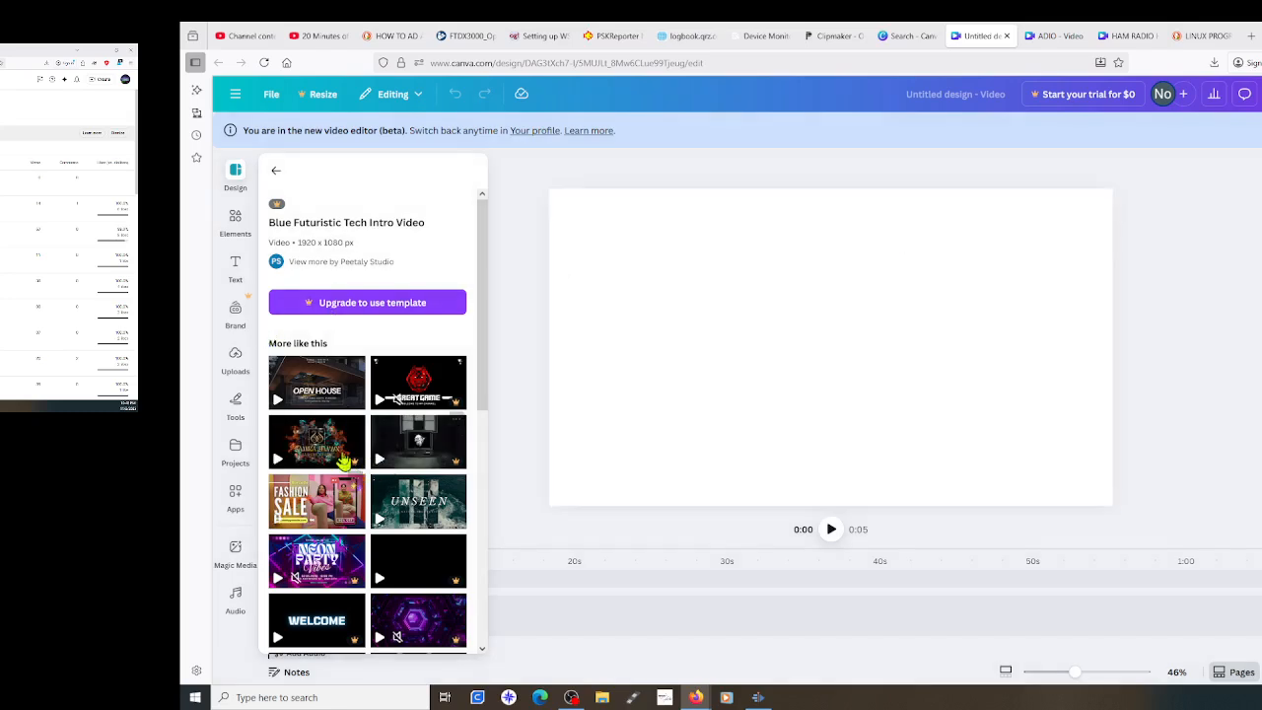
{"action": "left_click", "coordinate": [410, 515]}
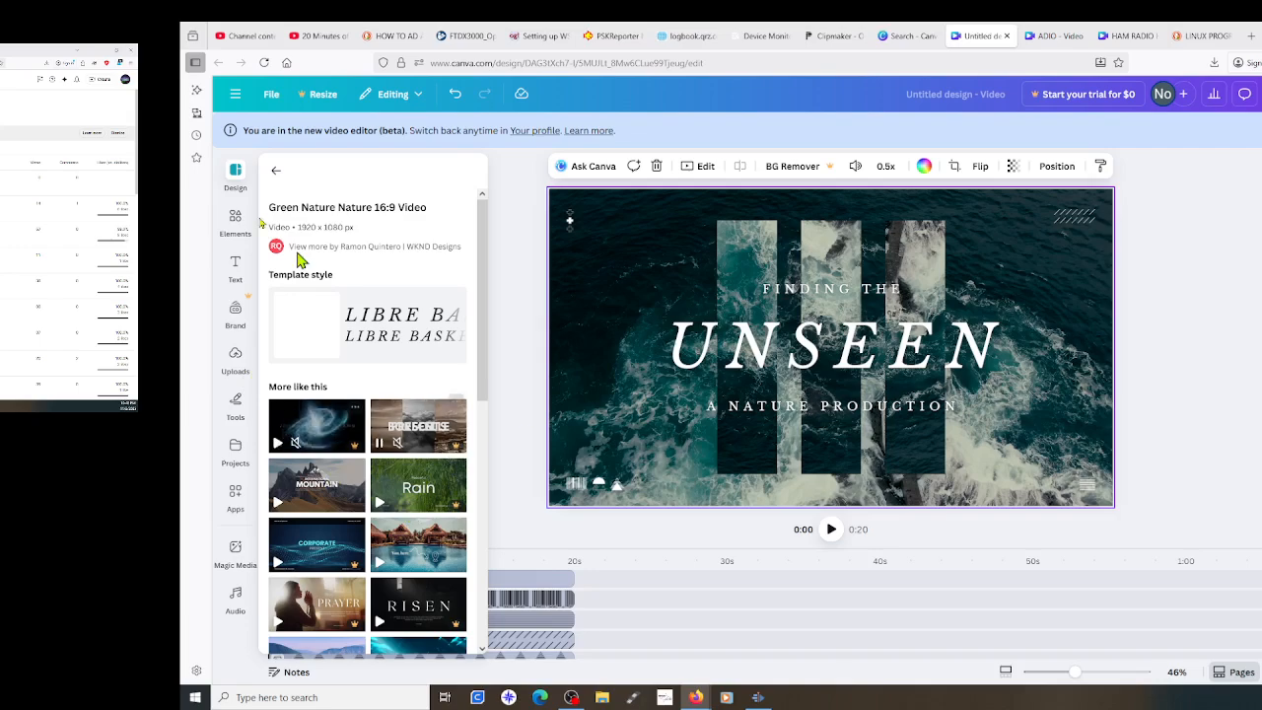
Return to the full template list and try to generate a design without entering a description
{"action": "left_click", "coordinate": [275, 174]}
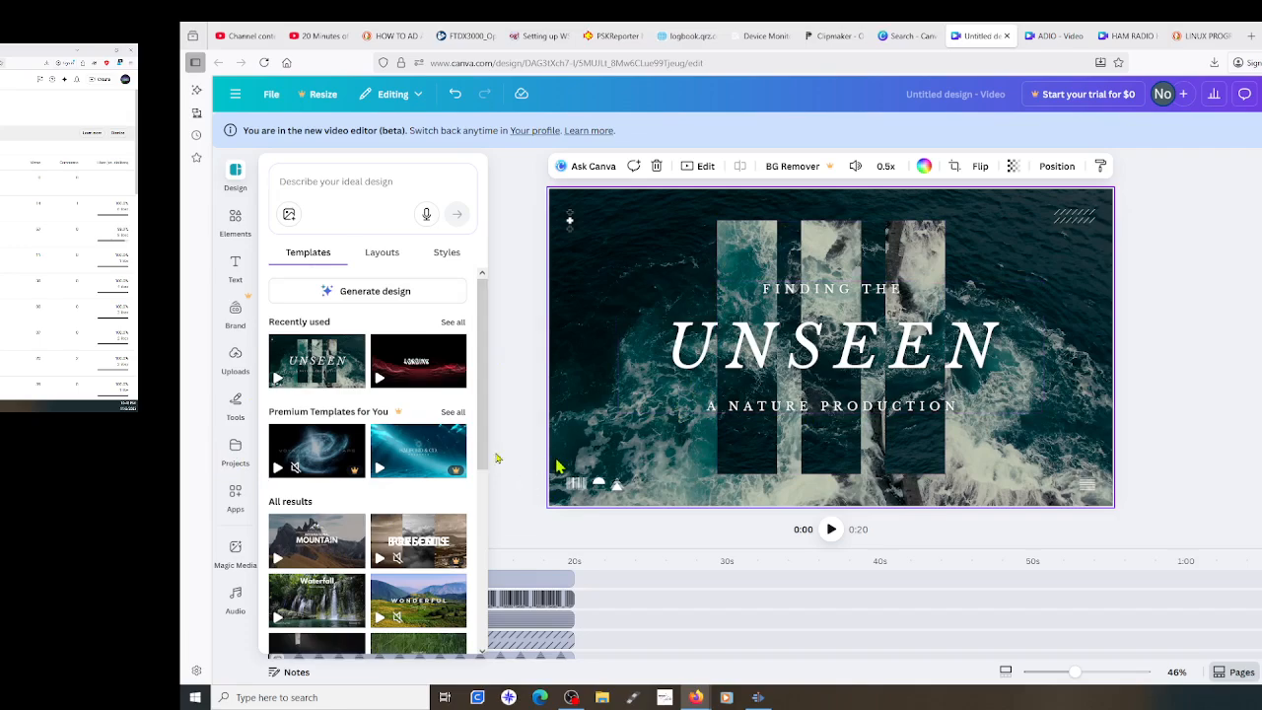
{"action": "scroll", "coordinate": [377, 409], "scroll_direction": "down", "scroll_amount": 1}
{"action": "scroll", "coordinate": [377, 409], "scroll_direction": "down", "scroll_amount": 1}
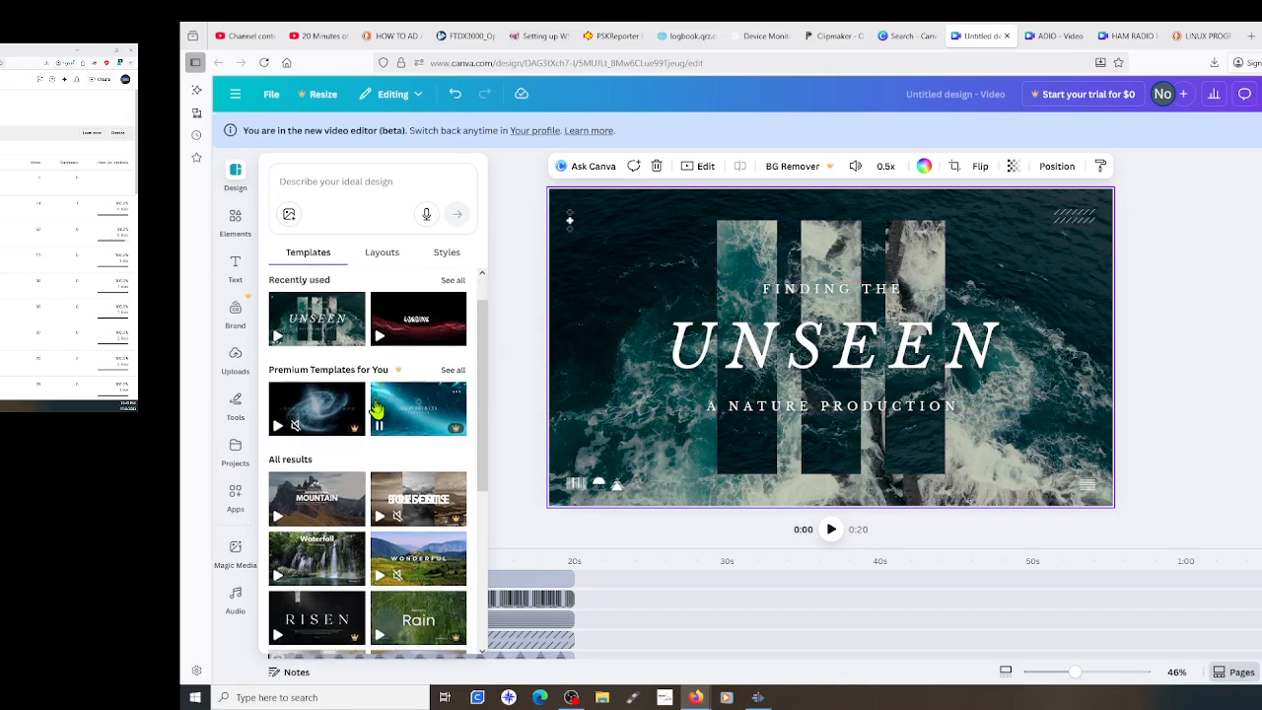
{"action": "scroll", "coordinate": [376, 409], "scroll_direction": "up", "scroll_amount": 2}
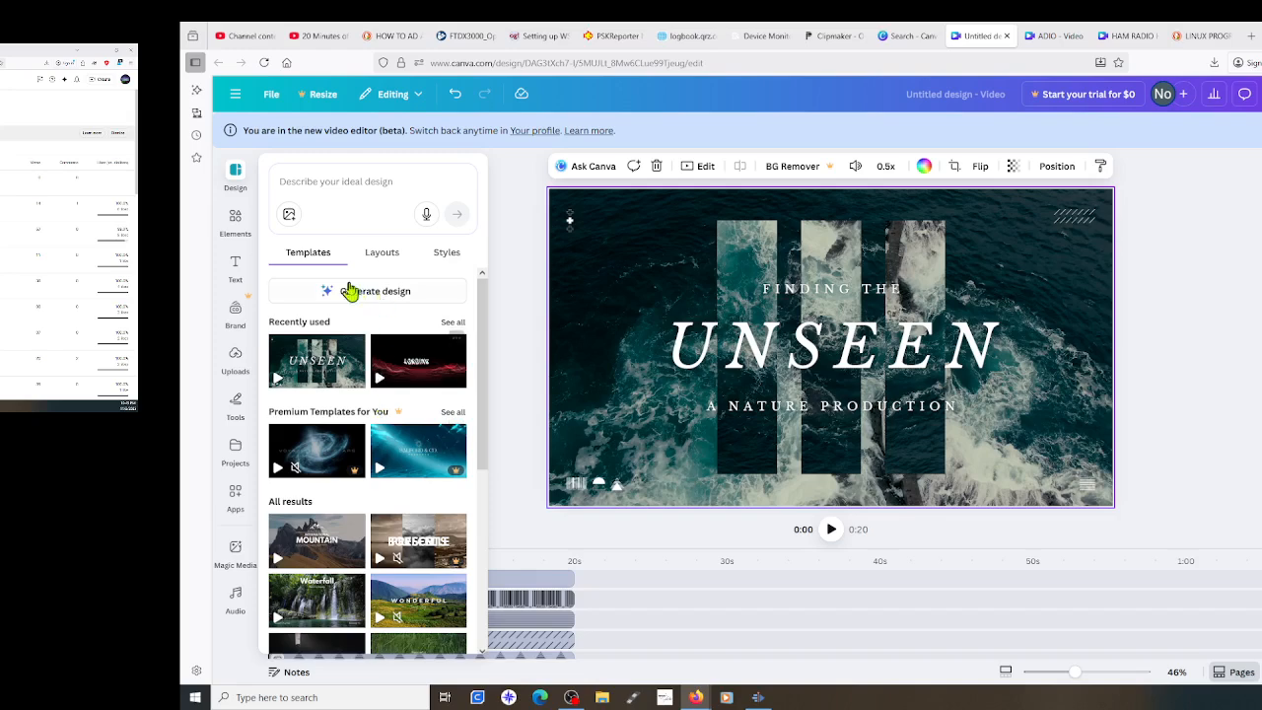
{"action": "left_click", "coordinate": [351, 293]}
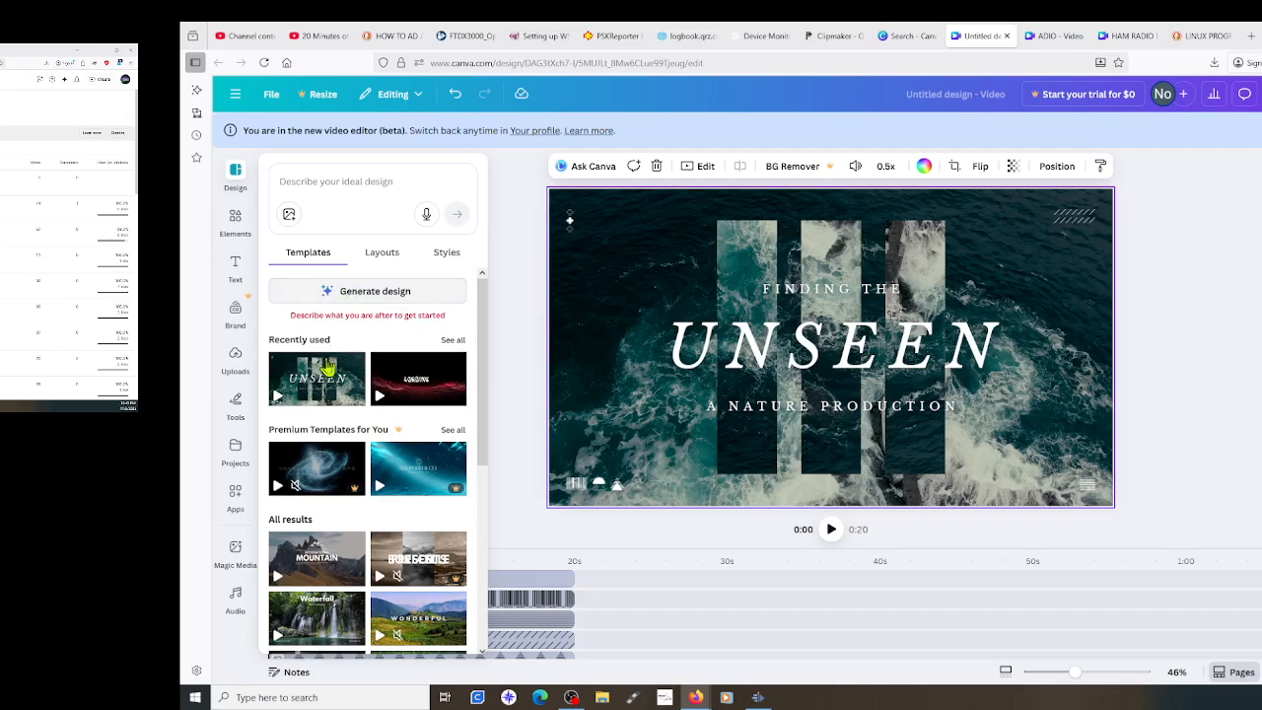
Add the first page of the Modern Animated Neutral Thank You Video template to the timeline twice
{"action": "scroll", "coordinate": [330, 429], "scroll_direction": "down", "scroll_amount": 2}
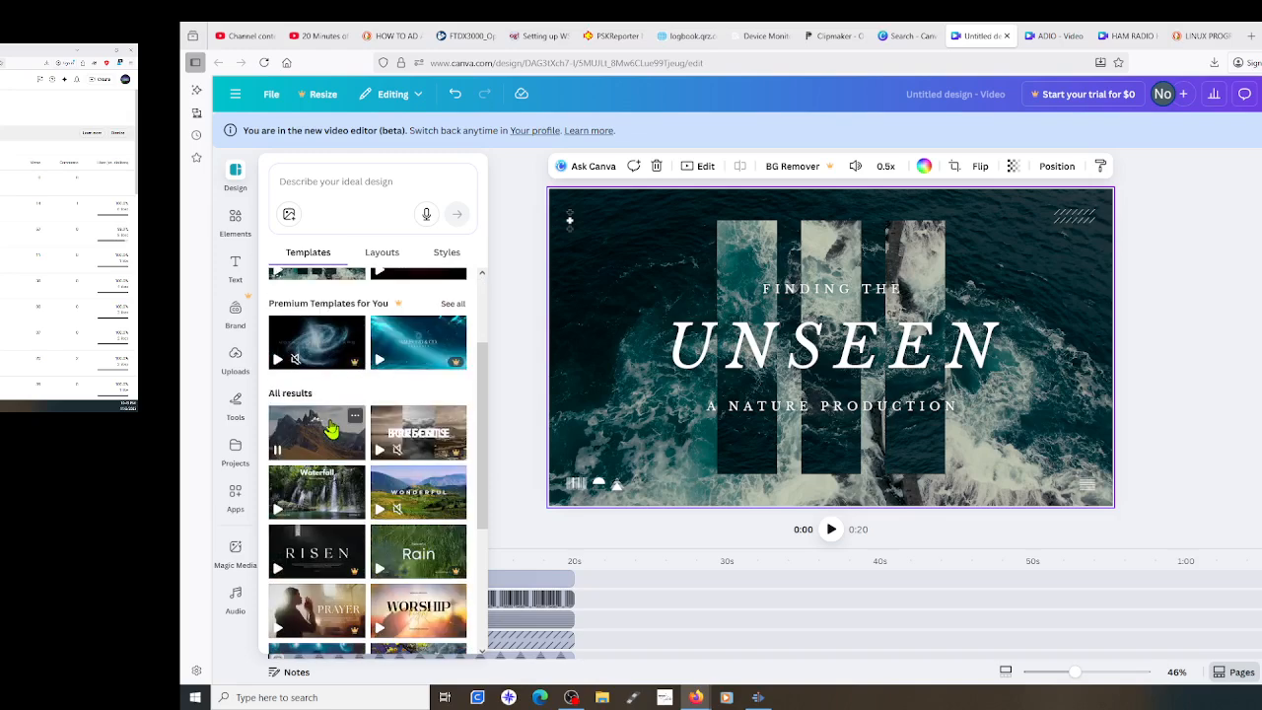
{"action": "scroll", "coordinate": [328, 530], "scroll_direction": "down", "scroll_amount": 3}
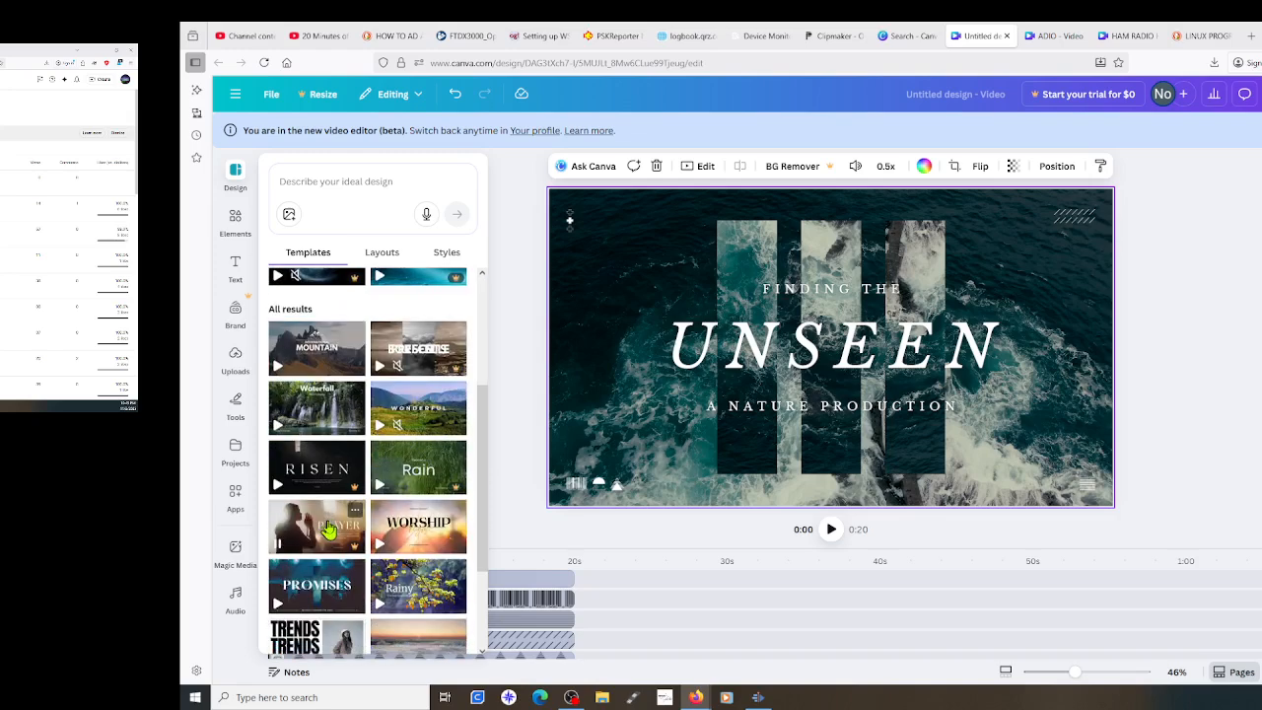
{"action": "scroll", "coordinate": [330, 529], "scroll_direction": "down", "scroll_amount": 2}
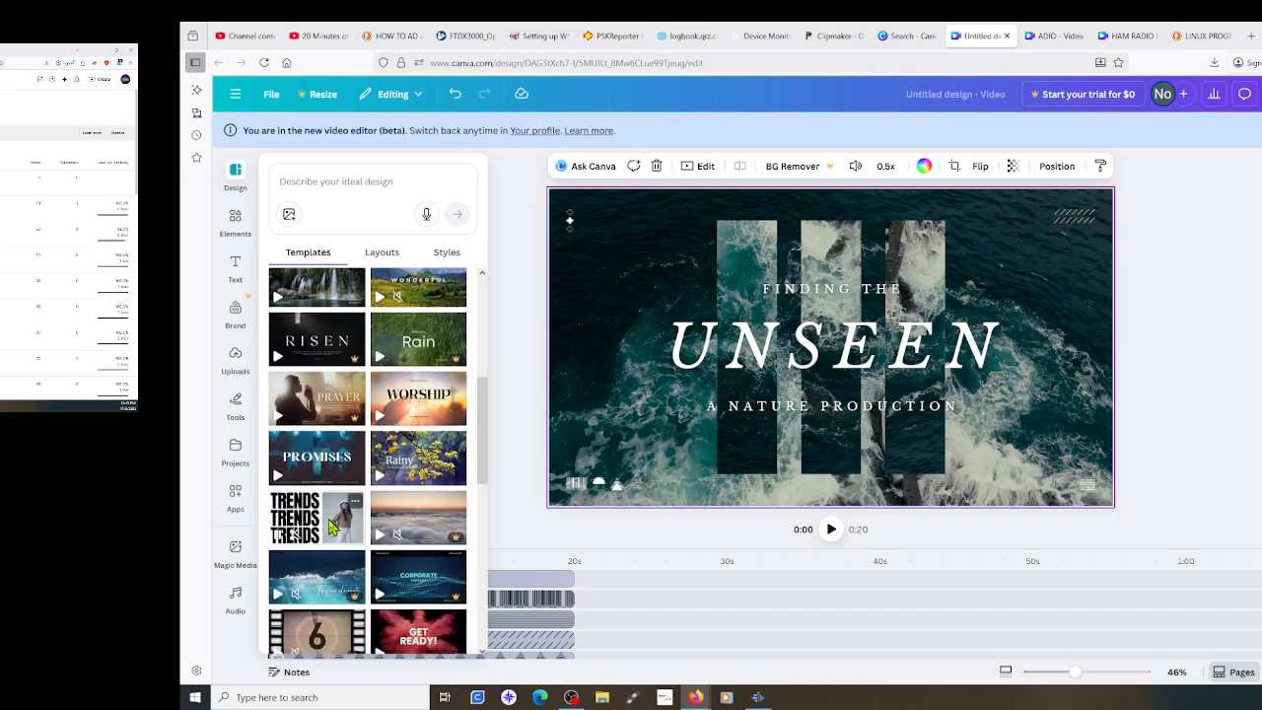
{"action": "scroll", "coordinate": [330, 529], "scroll_direction": "down", "scroll_amount": 1}
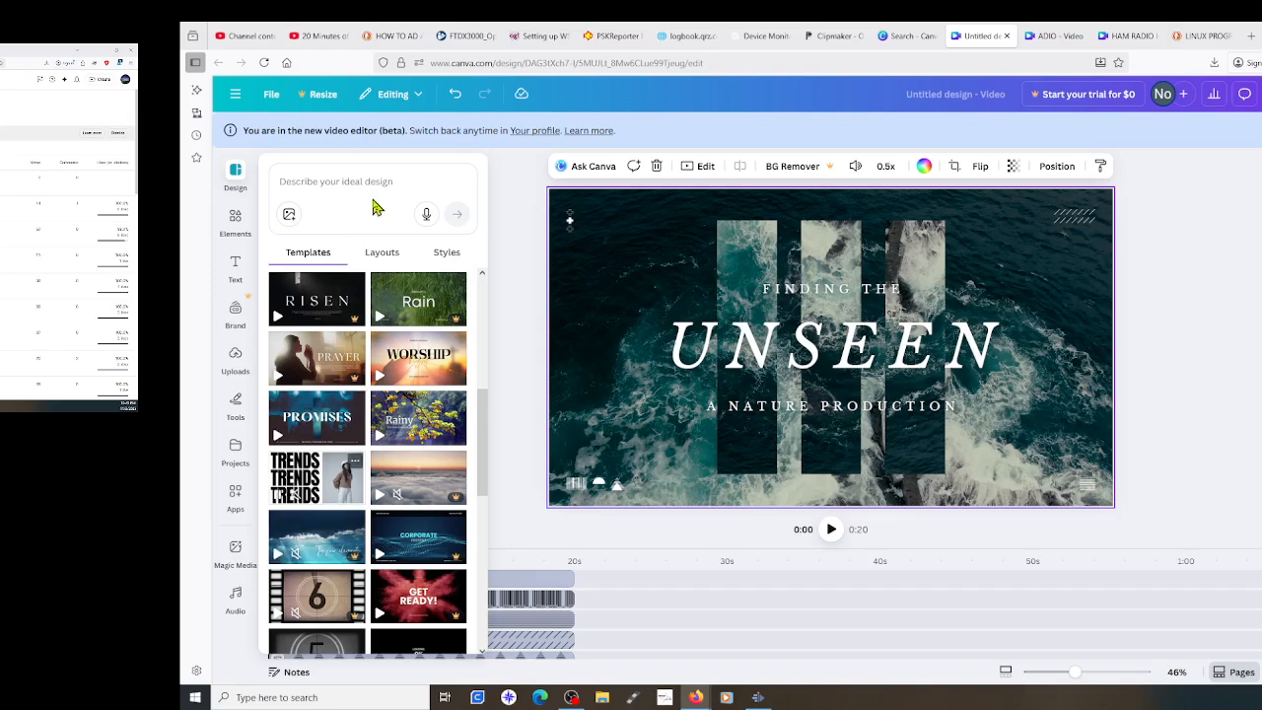
{"action": "scroll", "coordinate": [311, 488], "scroll_direction": "down", "scroll_amount": 2}
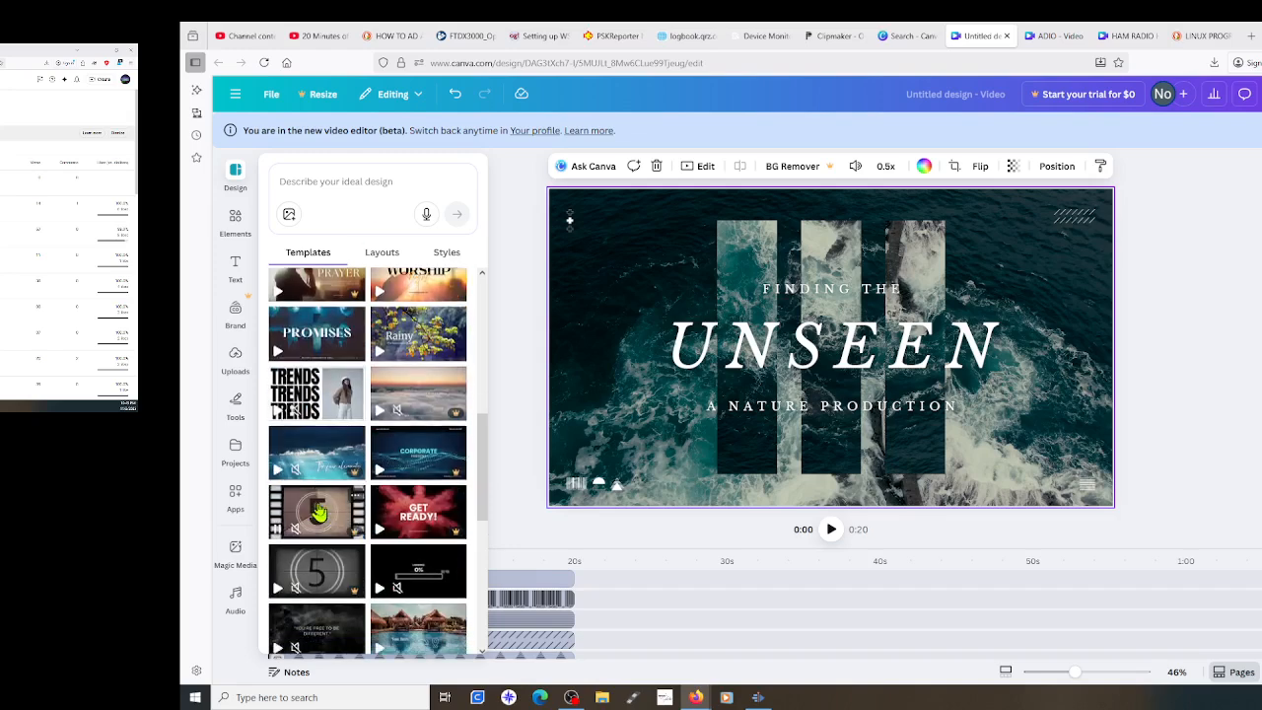
{"action": "scroll", "coordinate": [319, 511], "scroll_direction": "down", "scroll_amount": 1}
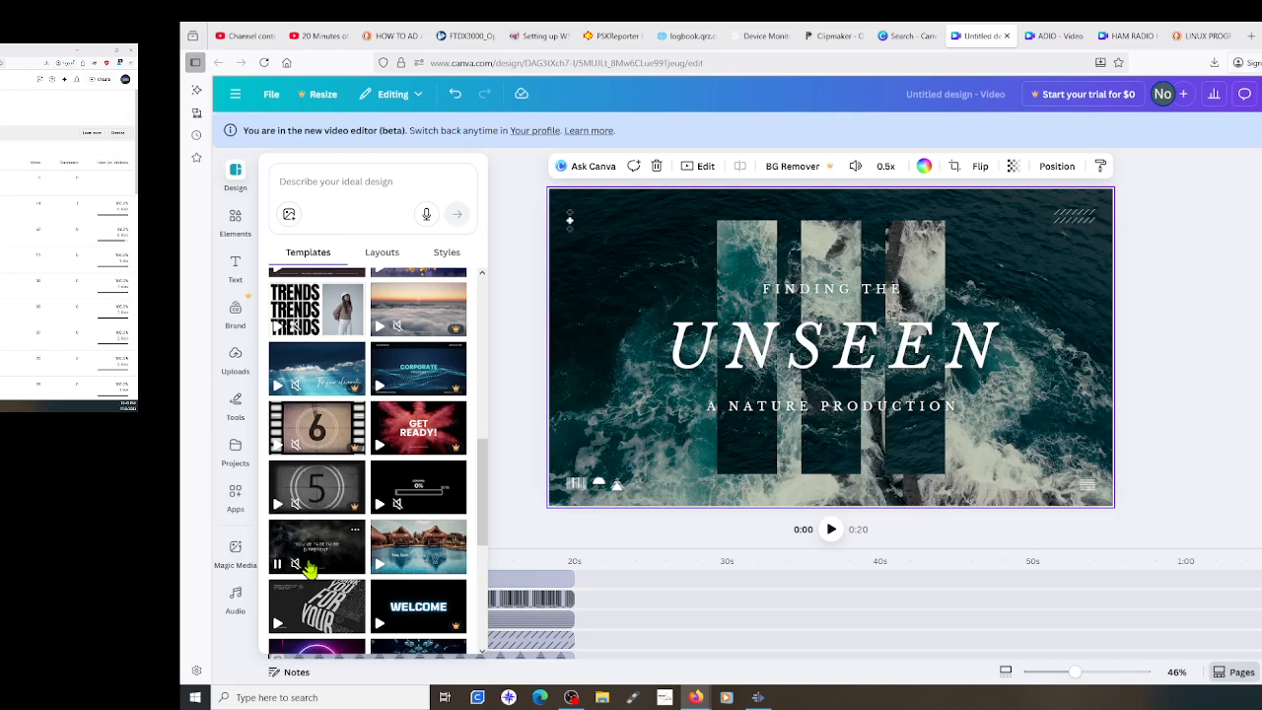
{"action": "left_click", "coordinate": [299, 618]}
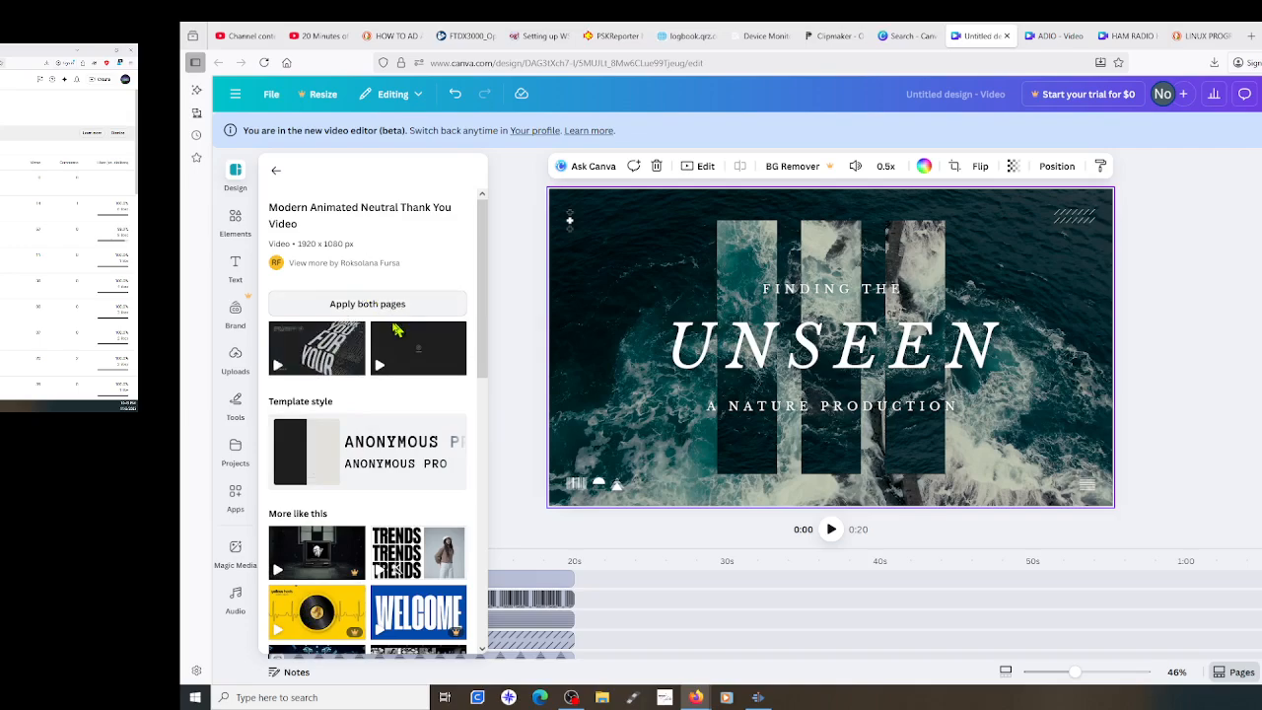
{"action": "left_click", "coordinate": [313, 355]}
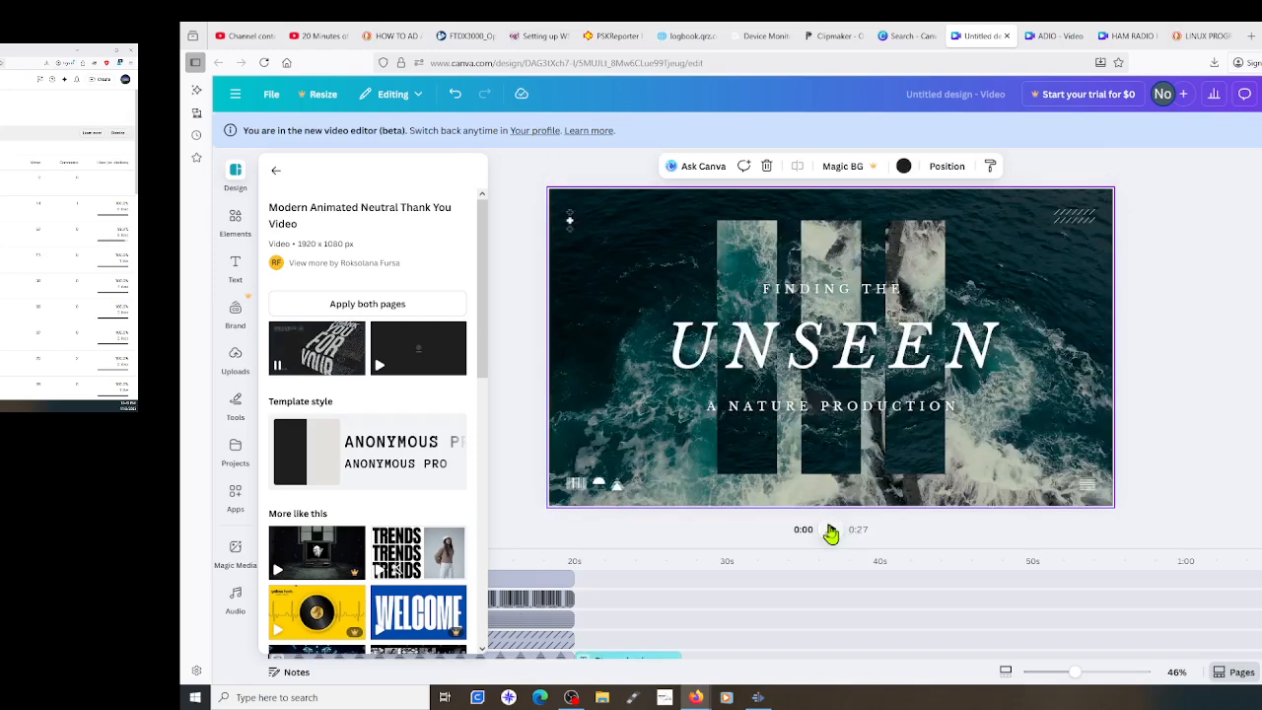
{"action": "left_click", "coordinate": [325, 363]}
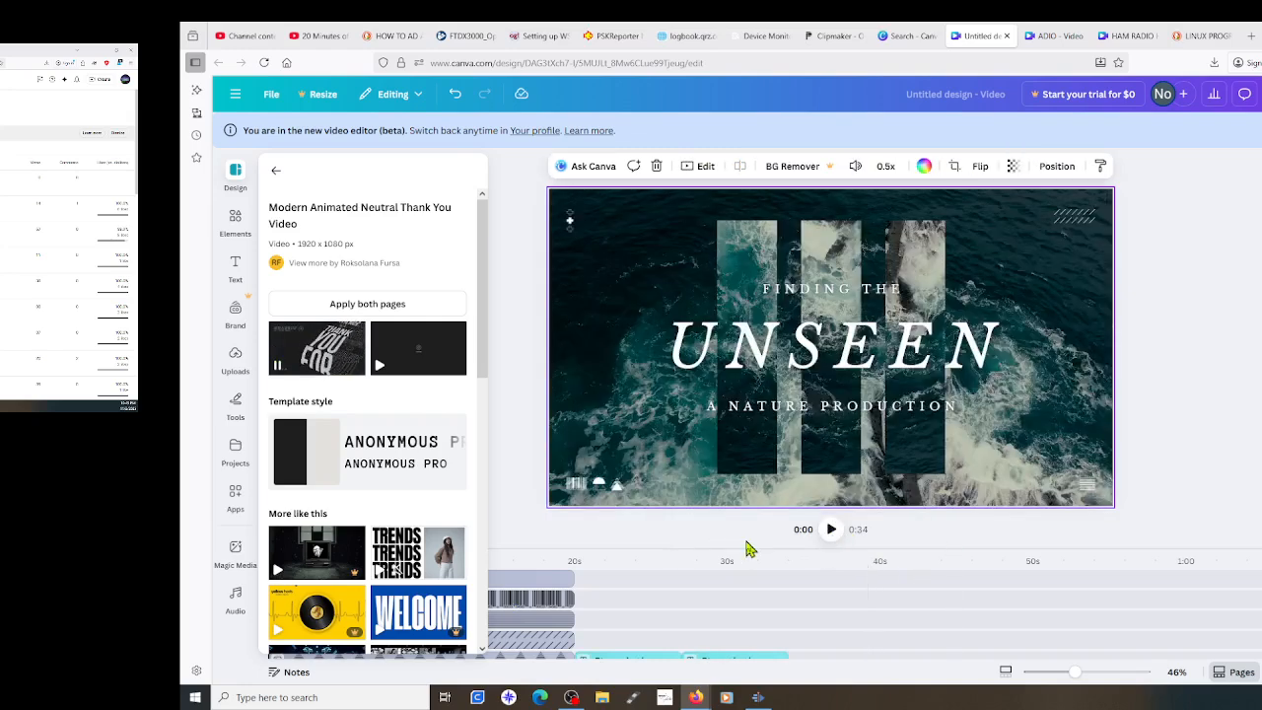
Play the opening seconds of the combined video, pause it, and inspect its background clips in the timeline
{"action": "left_click", "coordinate": [827, 529]}
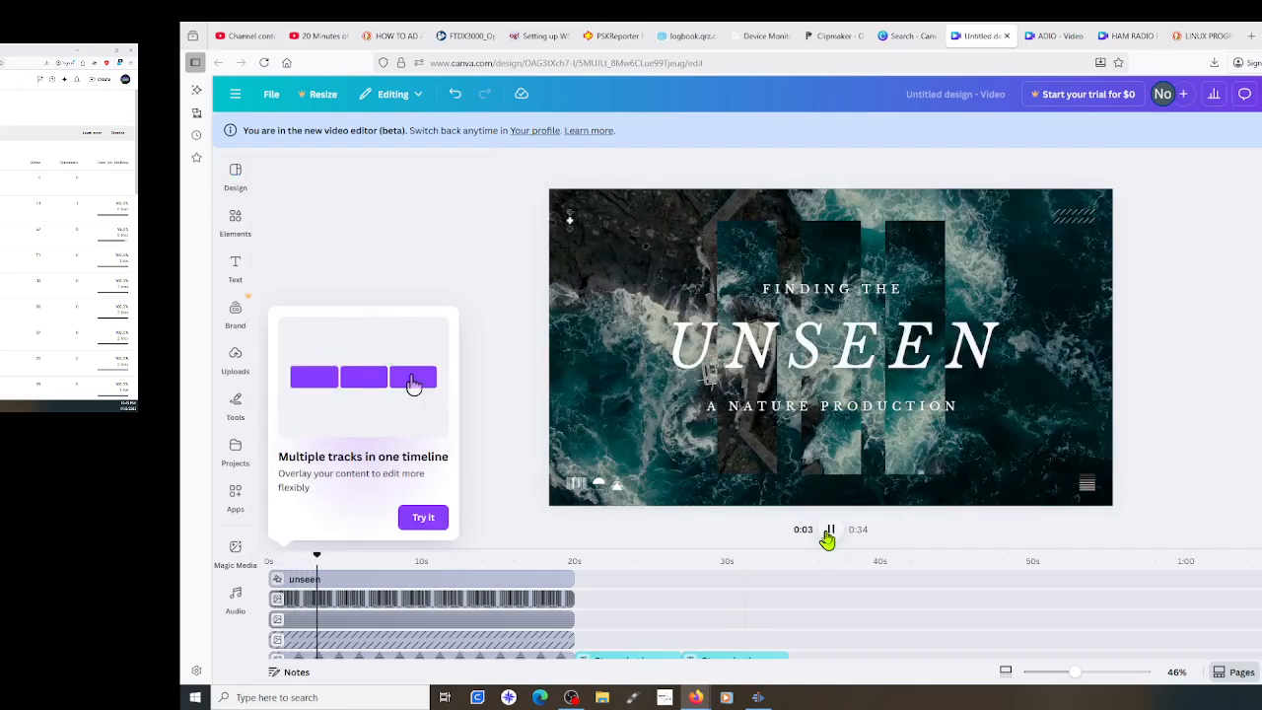
{"action": "left_click", "coordinate": [828, 539]}
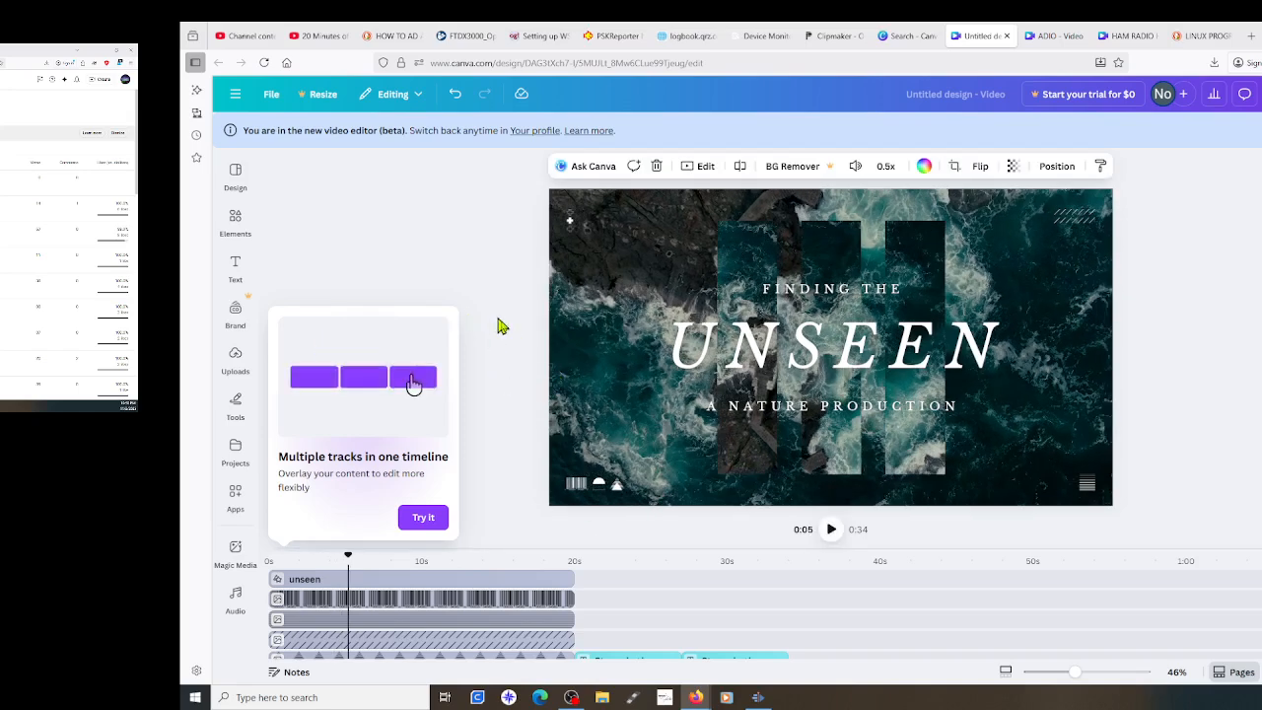
{"action": "left_click", "coordinate": [771, 622]}
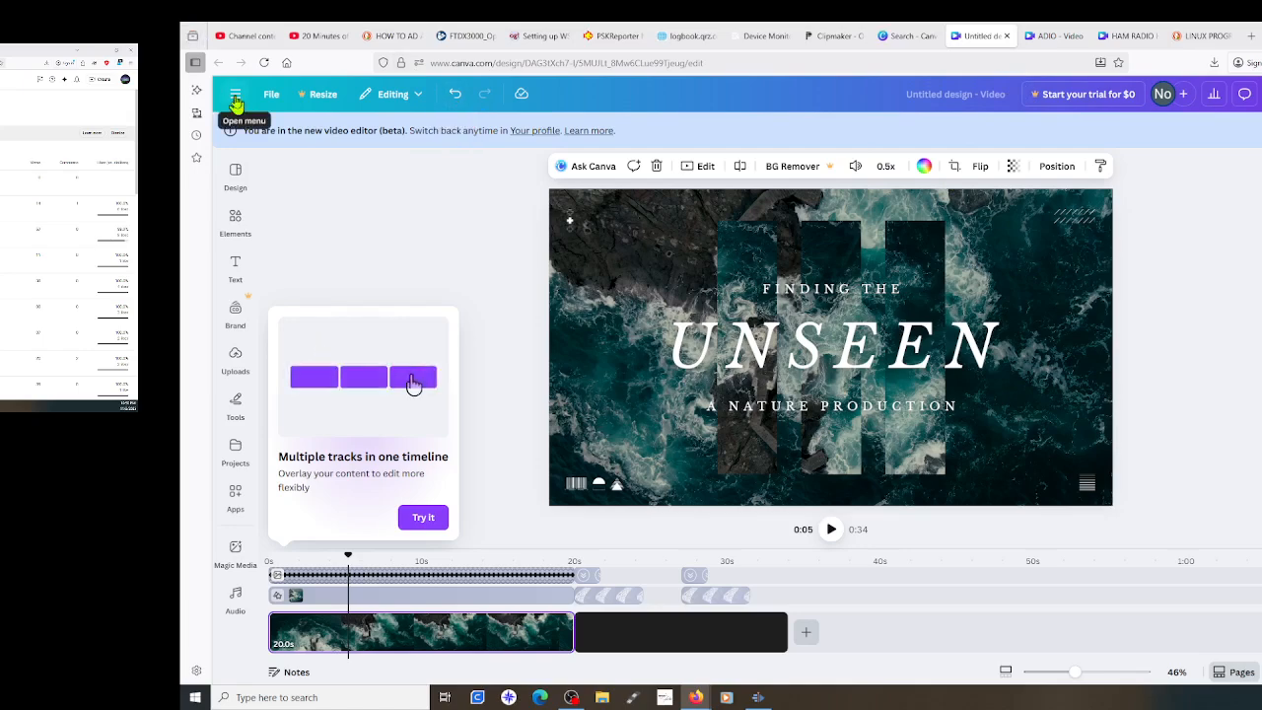
Delete the black 14-second background clip and the 20-second ocean background video from the timeline
{"action": "right_click", "coordinate": [899, 357]}
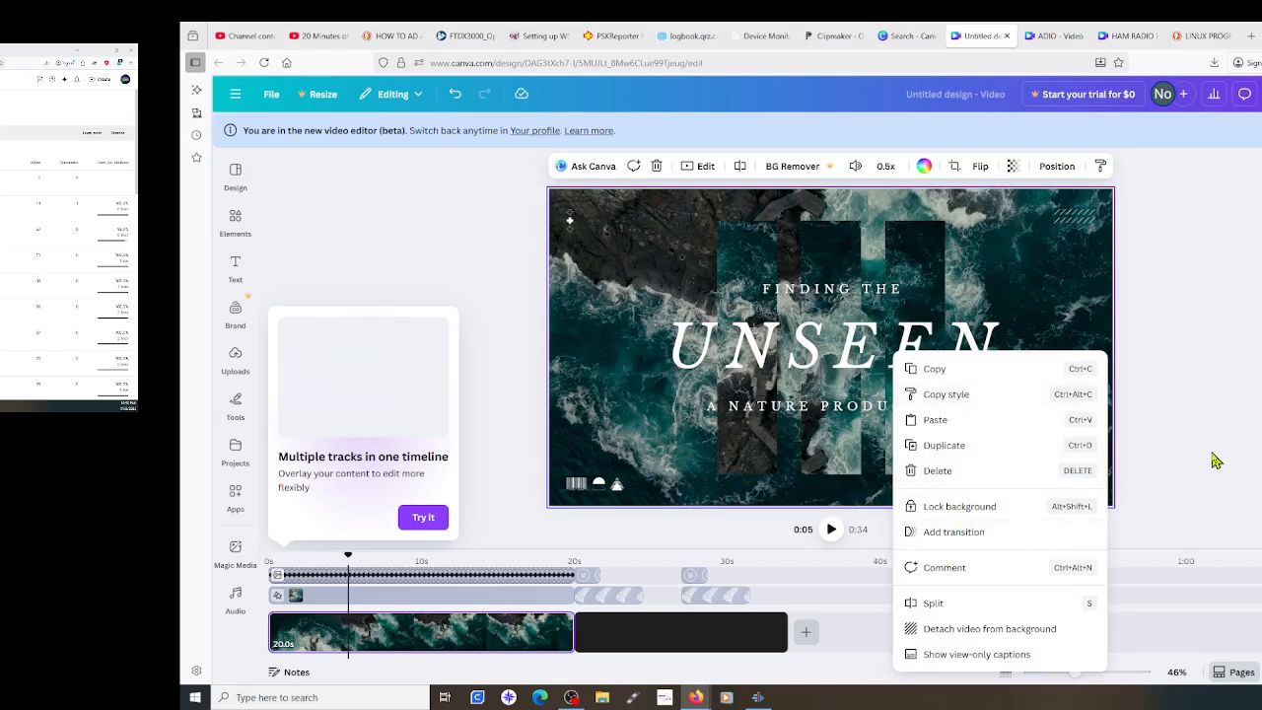
{"action": "left_click", "coordinate": [912, 368]}
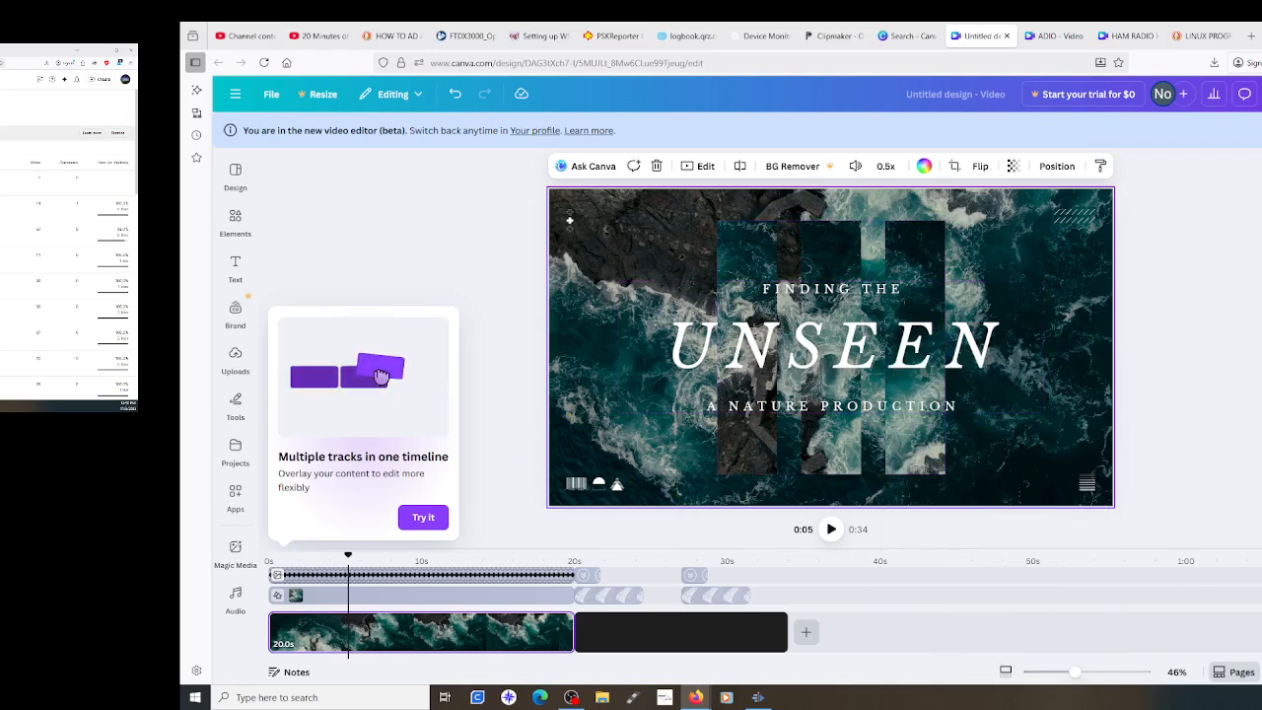
{"action": "scroll", "coordinate": [448, 621], "scroll_direction": "down", "scroll_amount": 1}
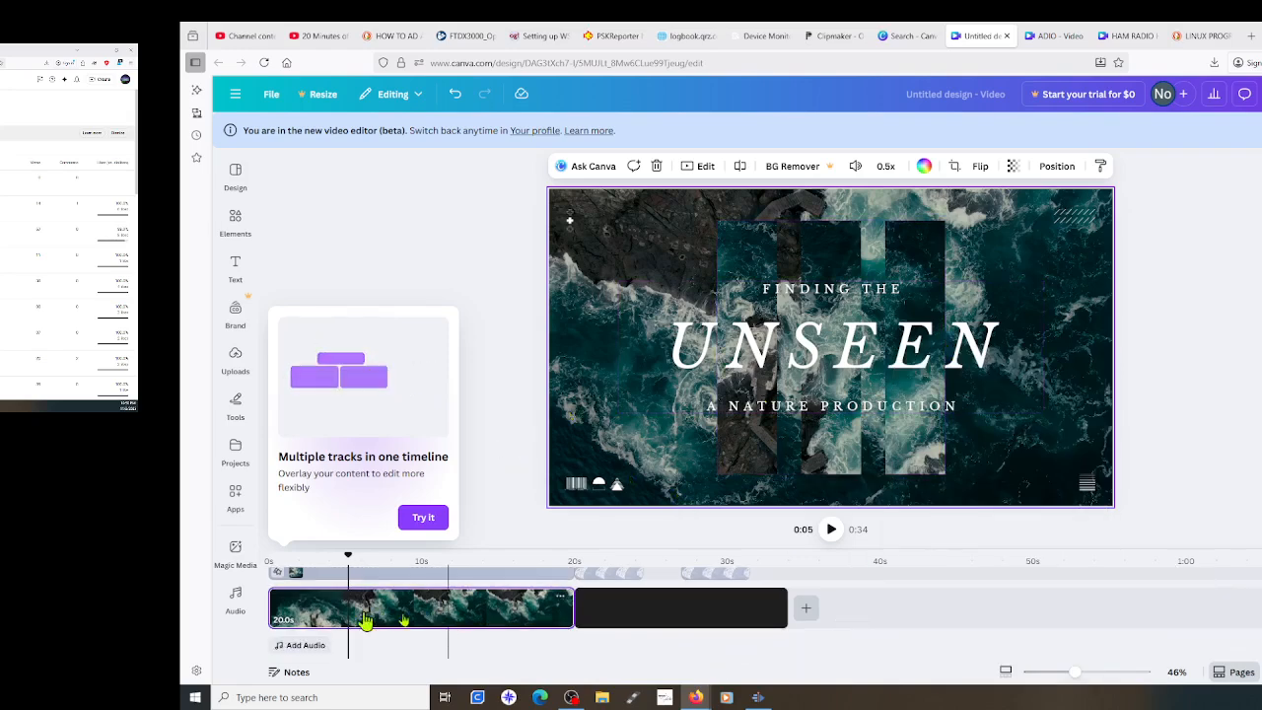
{"action": "right_click", "coordinate": [731, 619]}
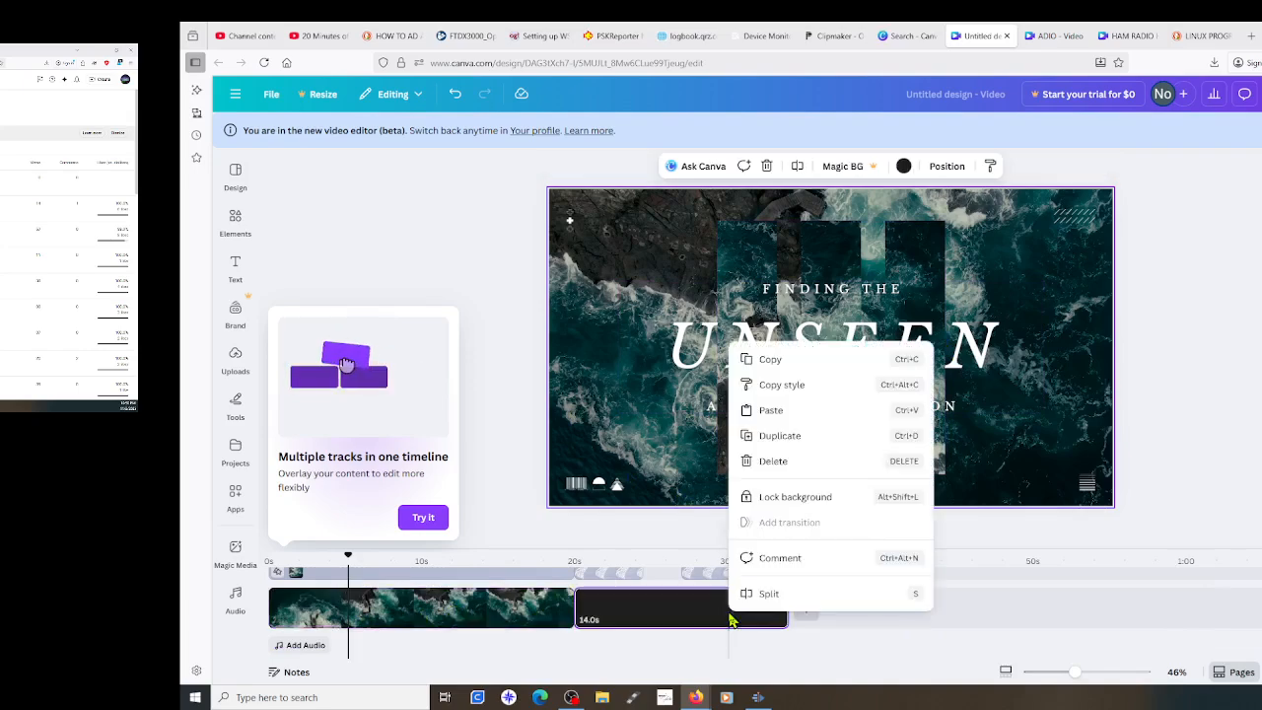
{"action": "left_click", "coordinate": [779, 465]}
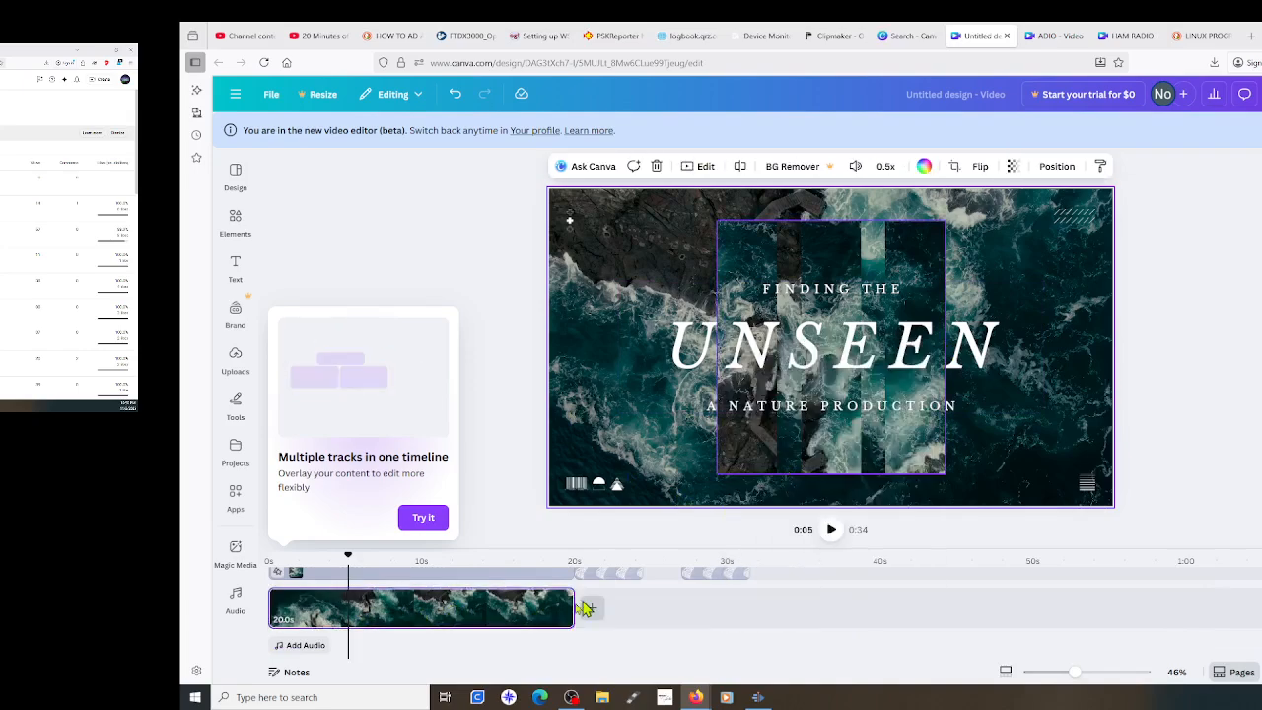
{"action": "right_click", "coordinate": [458, 620]}
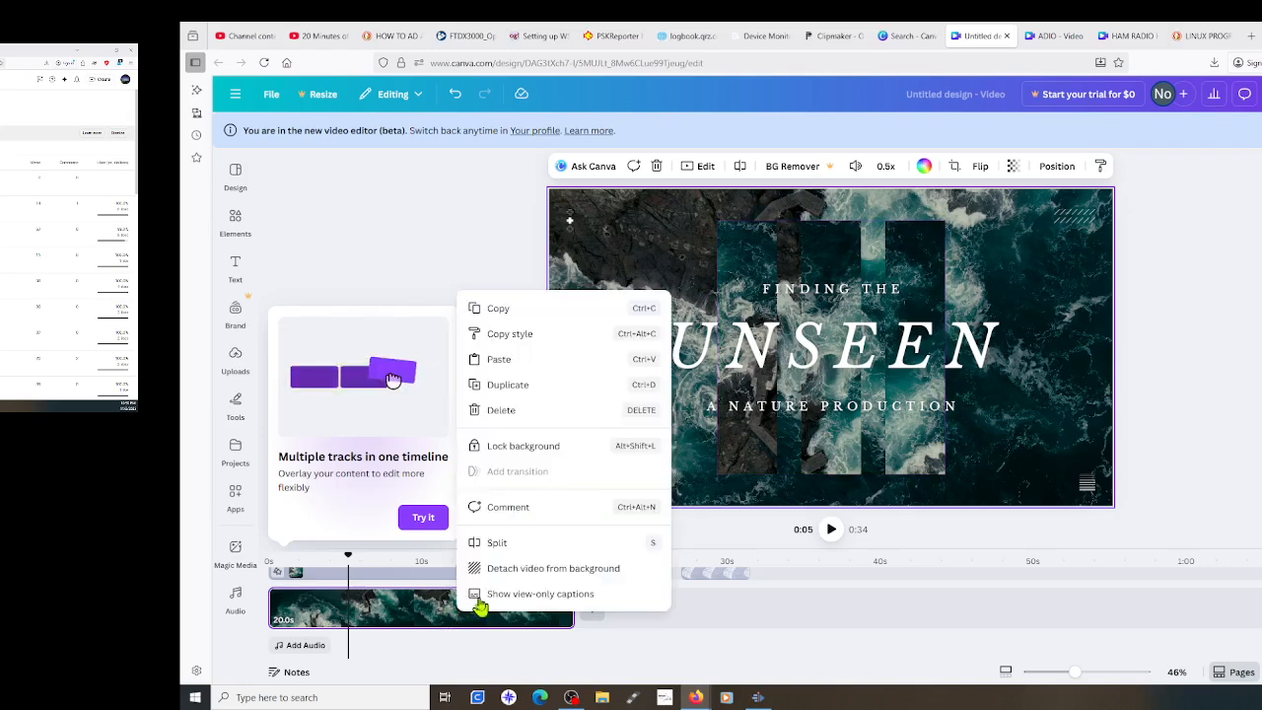
{"action": "left_click", "coordinate": [503, 419]}
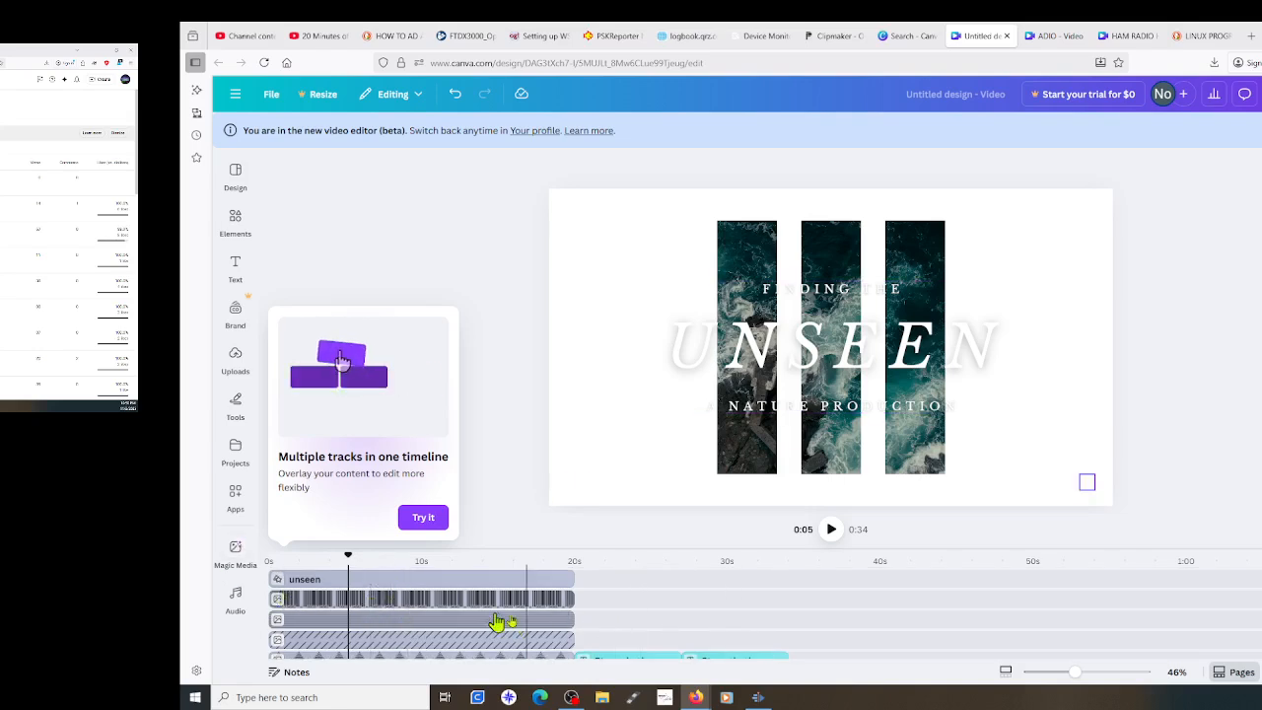
Delete the 20-second barcode graphic clip beneath the unseen track from the timeline
{"action": "left_click", "coordinate": [594, 624]}
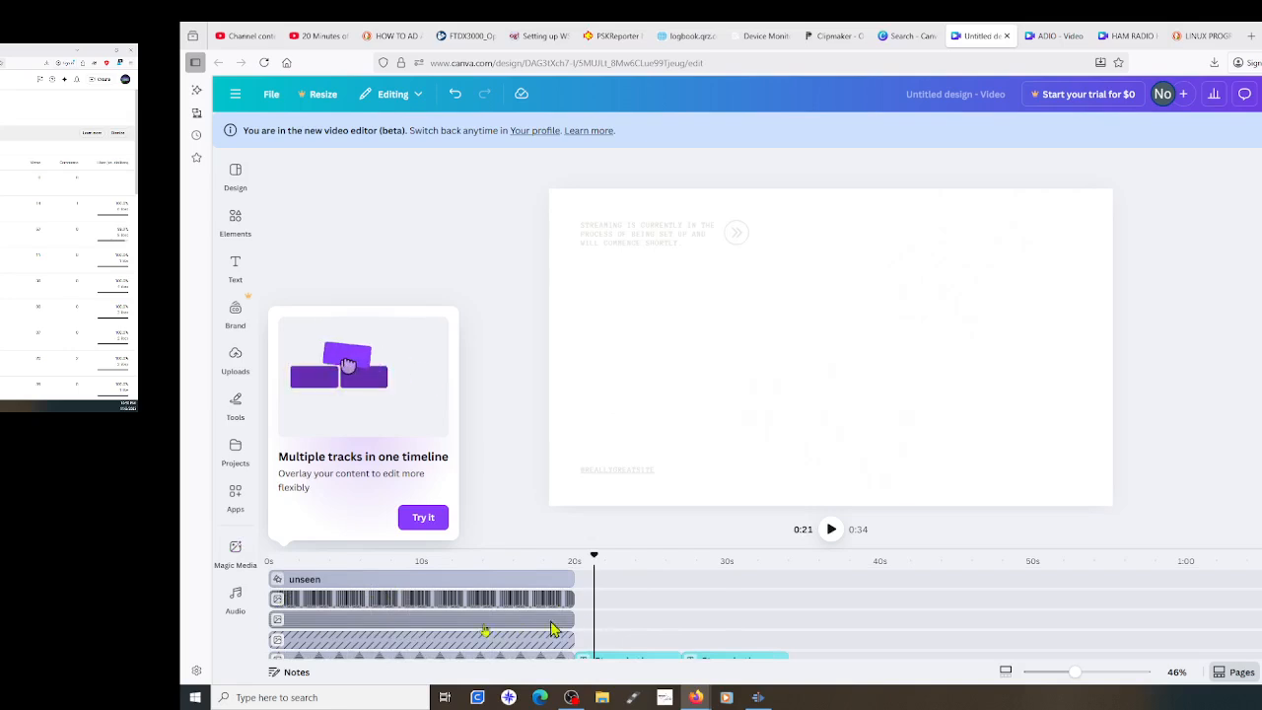
{"action": "left_click", "coordinate": [367, 603]}
{"action": "right_click", "coordinate": [367, 602]}
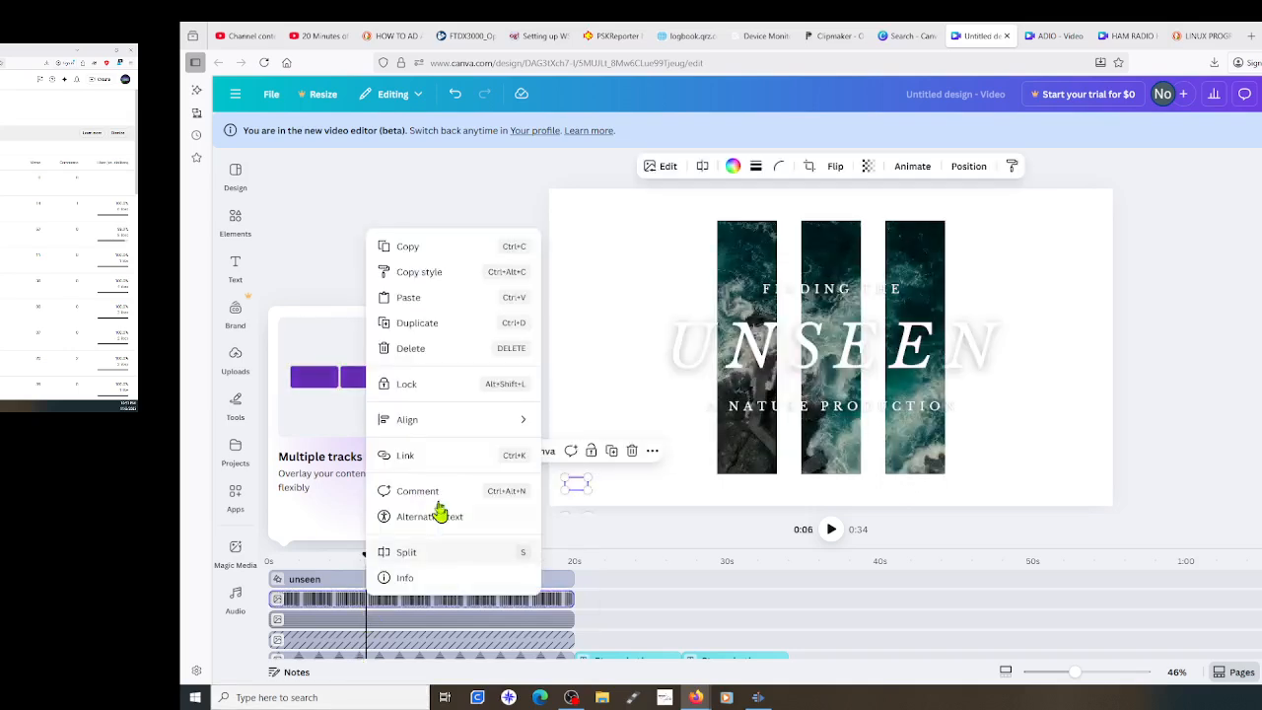
{"action": "left_click", "coordinate": [412, 350]}
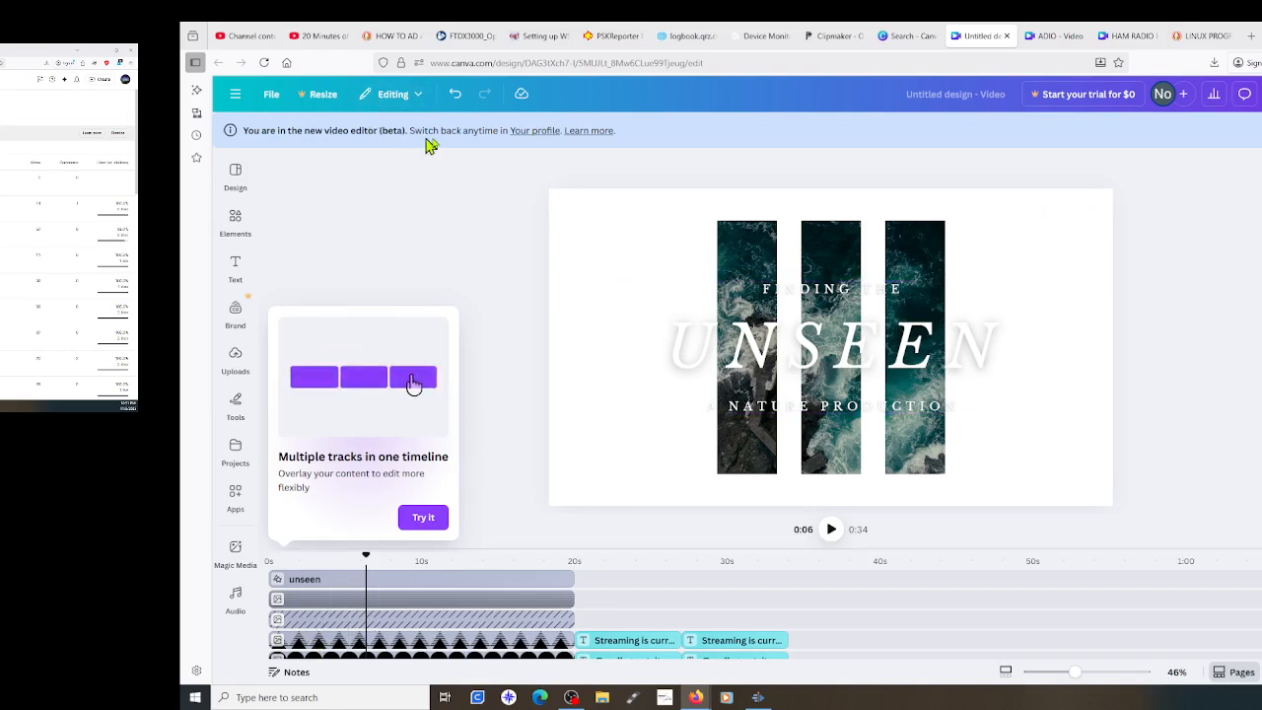
Undo the clip deletions and the added thank-you pages, leaving only the Unseen template, and close the untitled design
{"action": "left_click", "coordinate": [453, 96]}
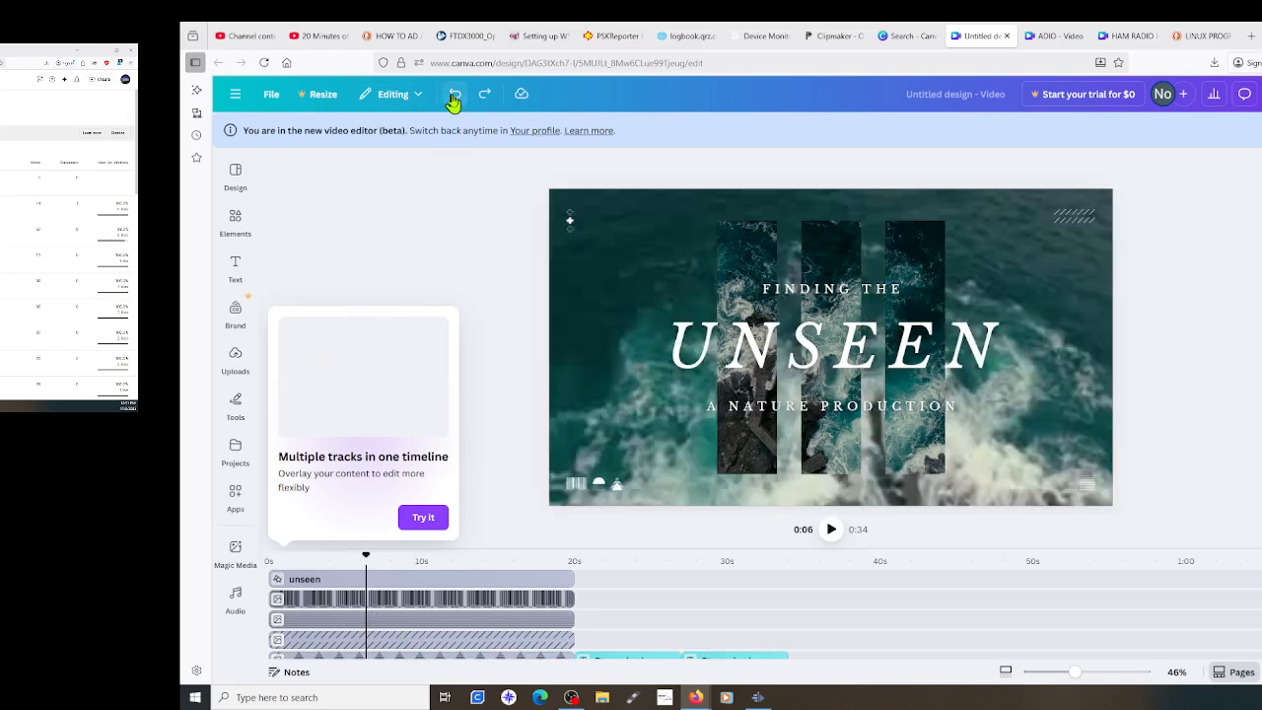
{"action": "left_click", "coordinate": [452, 96]}
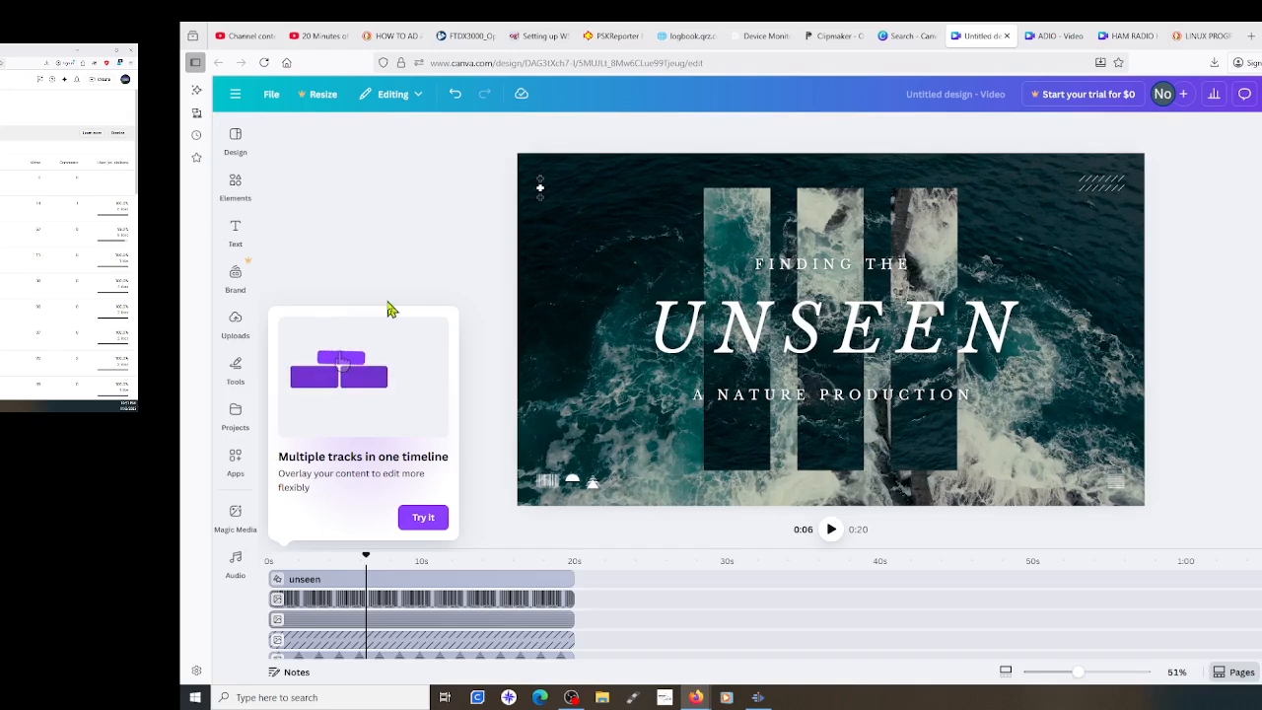
{"action": "left_click", "coordinate": [1007, 37]}
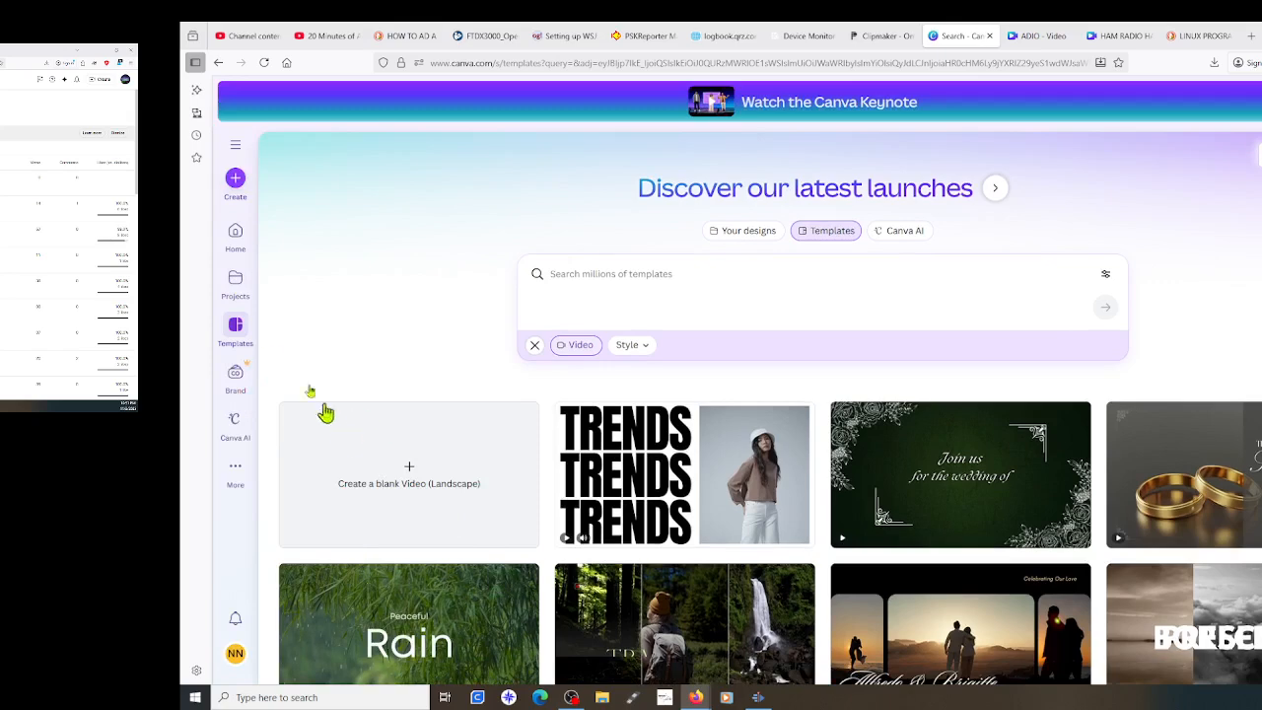
Open the Videos category from the templates page, browse its video templates, and close the design chooser
{"action": "left_click", "coordinate": [240, 327]}
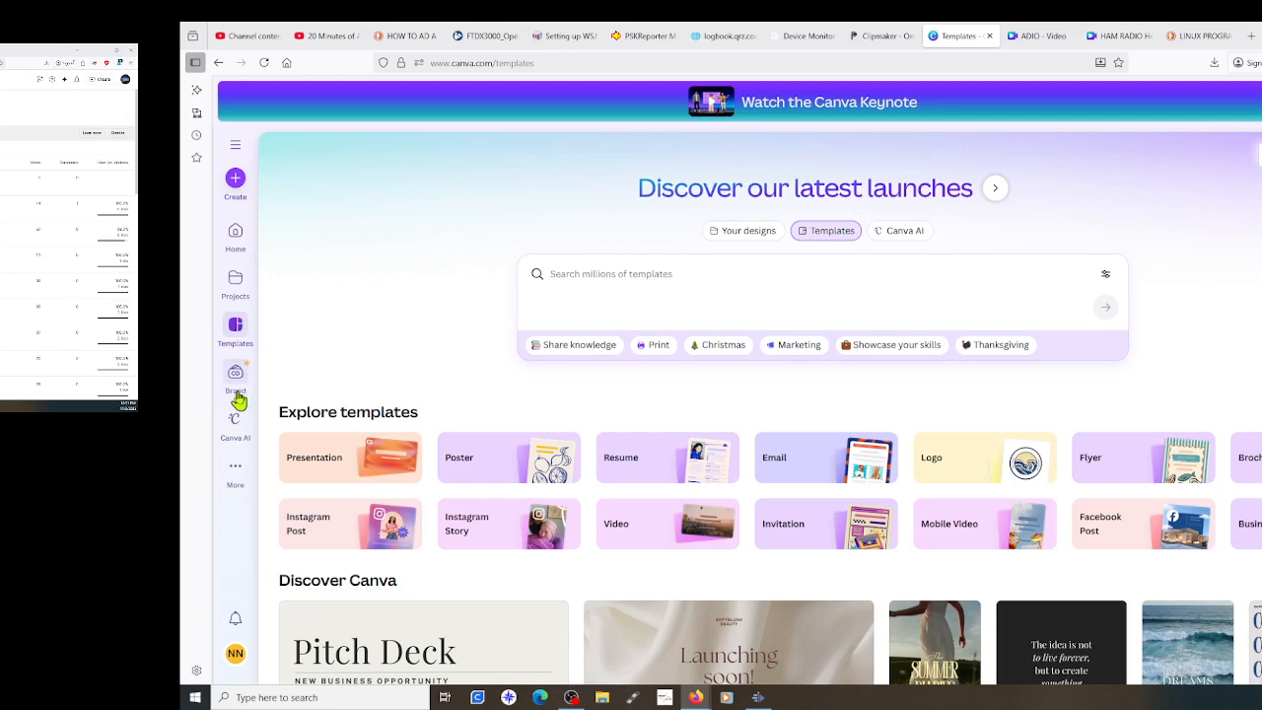
{"action": "left_click", "coordinate": [236, 286]}
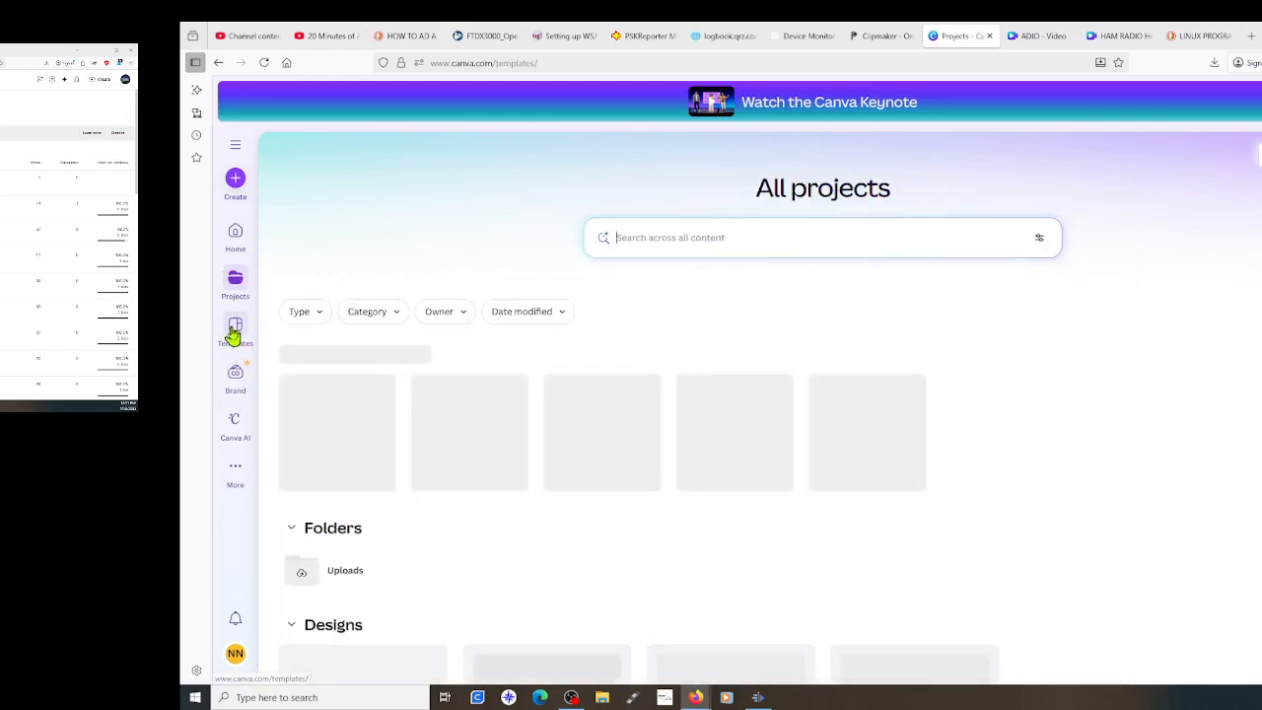
{"action": "left_click", "coordinate": [234, 333]}
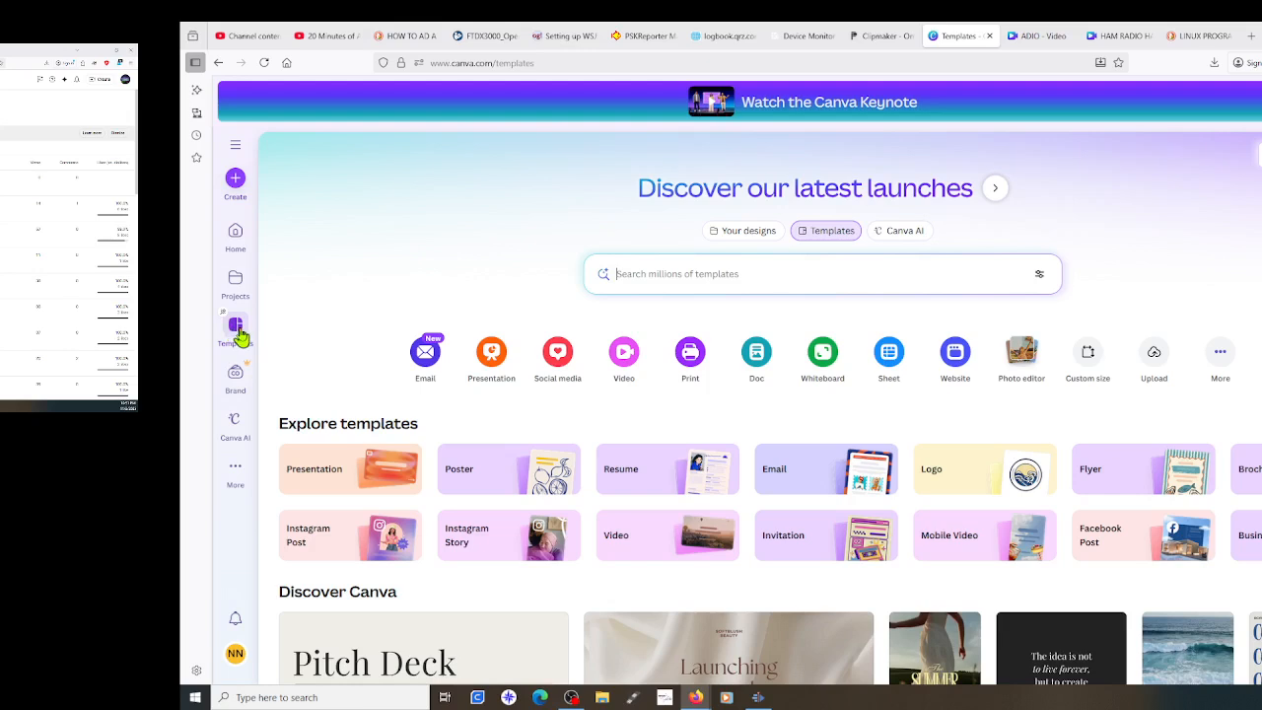
{"action": "left_click", "coordinate": [624, 355]}
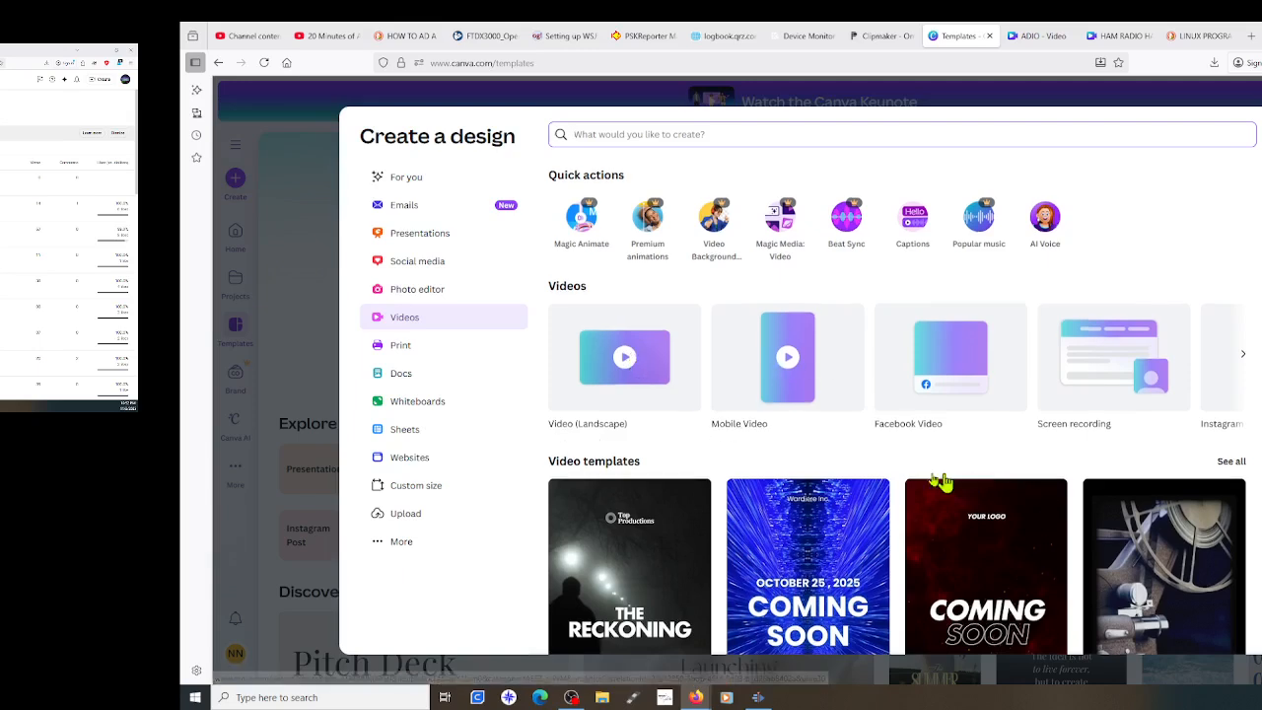
{"action": "scroll", "coordinate": [942, 481], "scroll_direction": "down", "scroll_amount": 1}
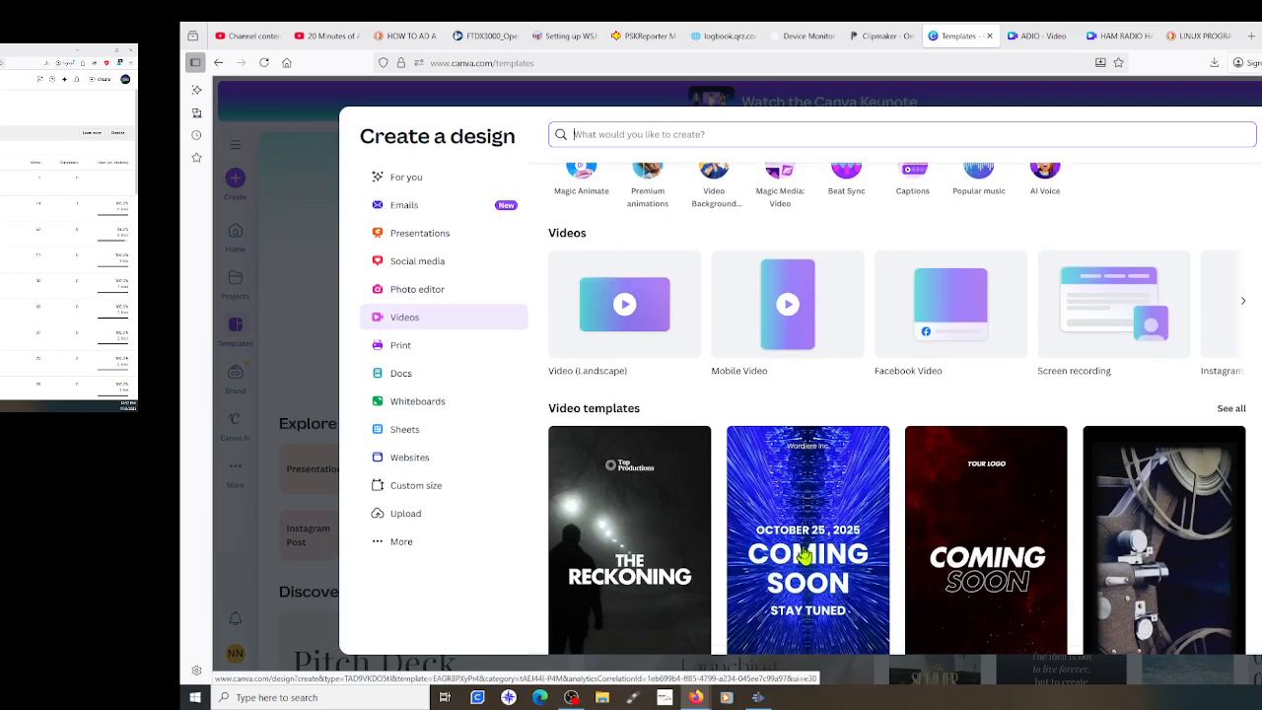
{"action": "scroll", "coordinate": [799, 555], "scroll_direction": "down", "scroll_amount": 1}
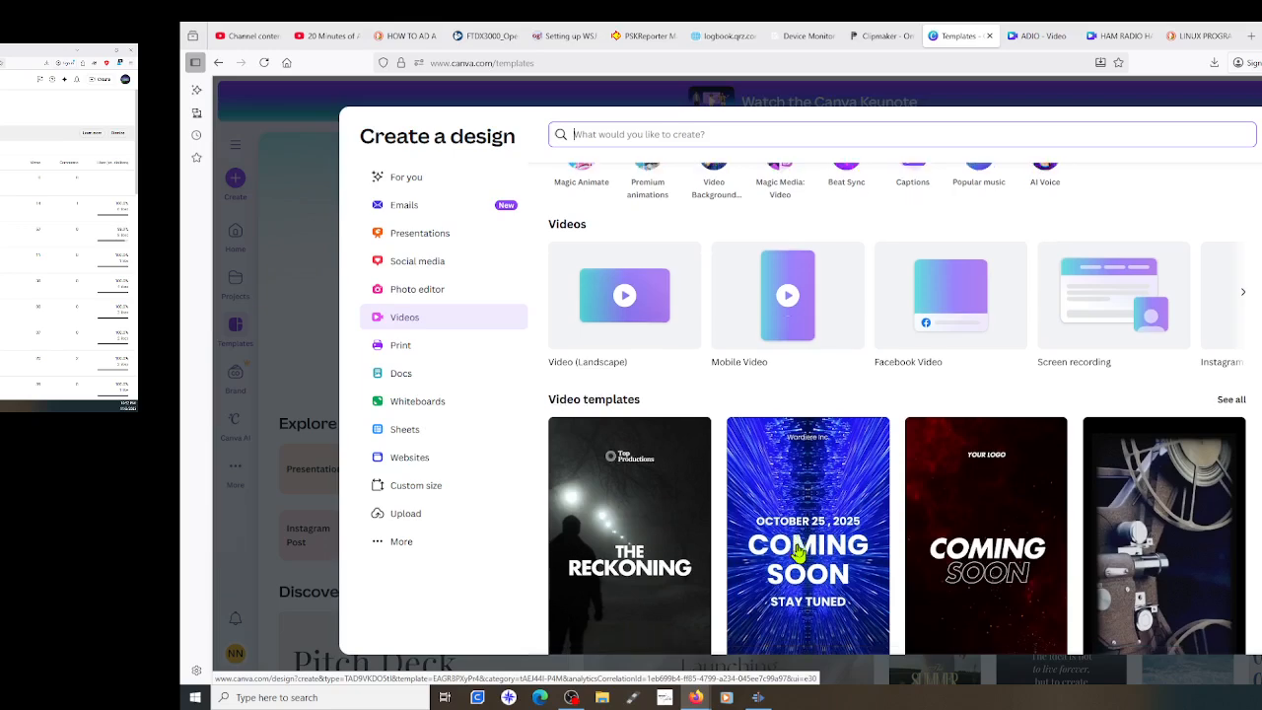
{"action": "scroll", "coordinate": [799, 554], "scroll_direction": "down", "scroll_amount": 4}
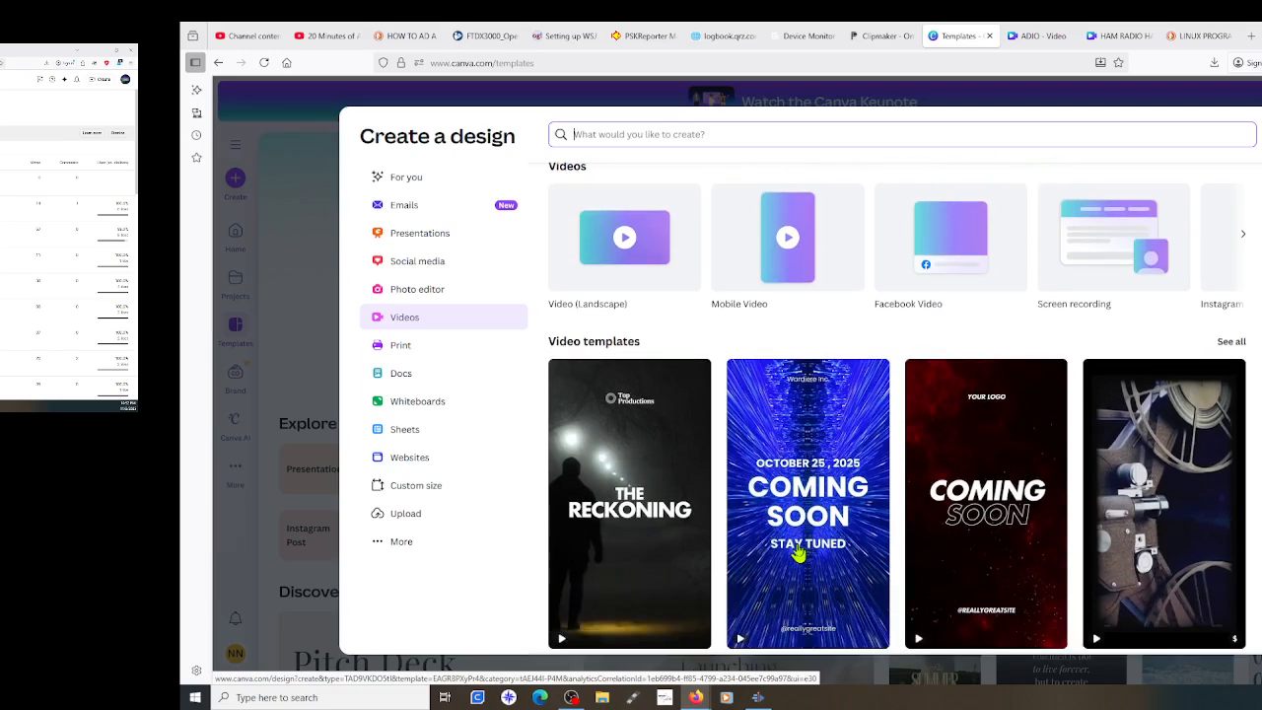
{"action": "scroll", "coordinate": [799, 555], "scroll_direction": "down", "scroll_amount": 1}
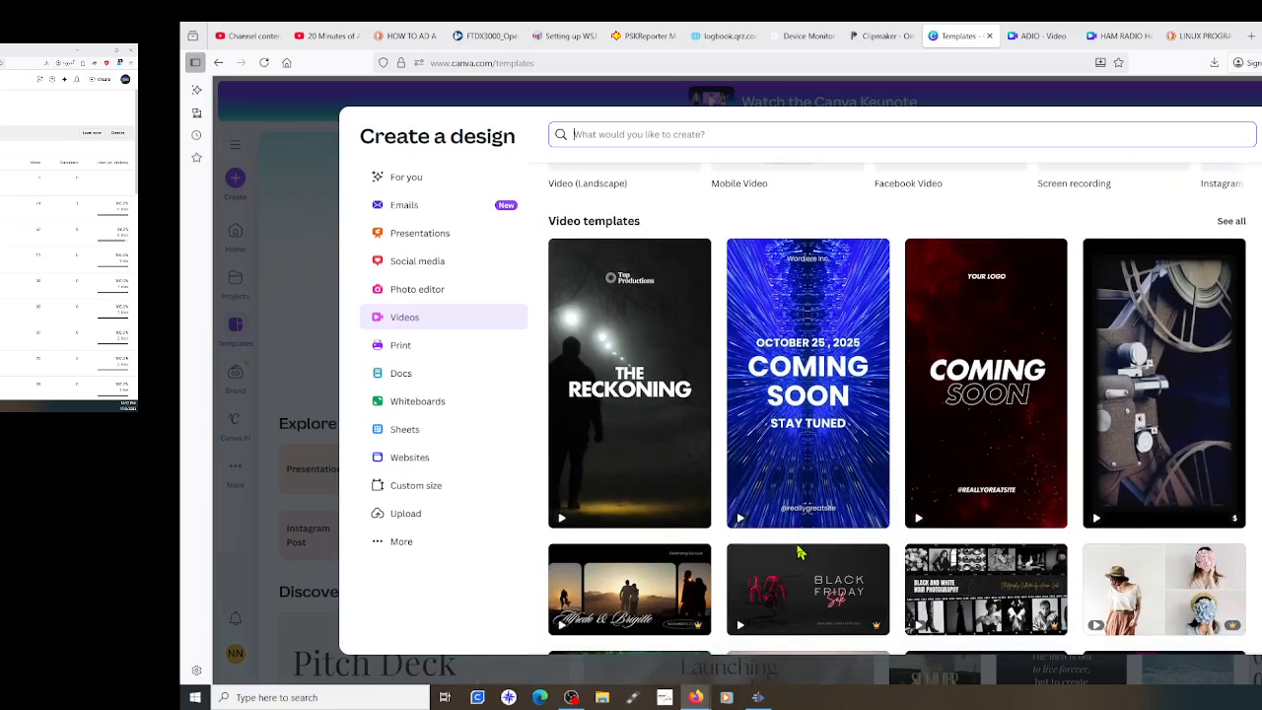
{"action": "scroll", "coordinate": [799, 554], "scroll_direction": "down", "scroll_amount": 2}
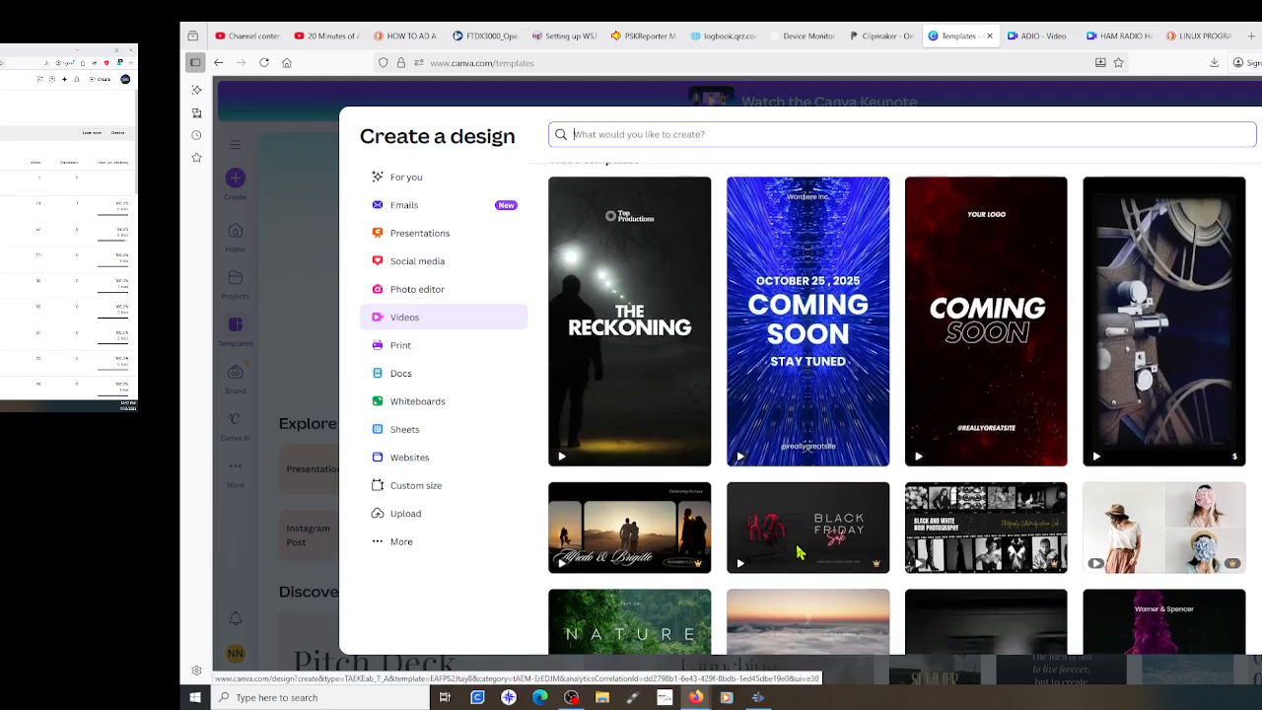
{"action": "scroll", "coordinate": [799, 554], "scroll_direction": "down", "scroll_amount": 2}
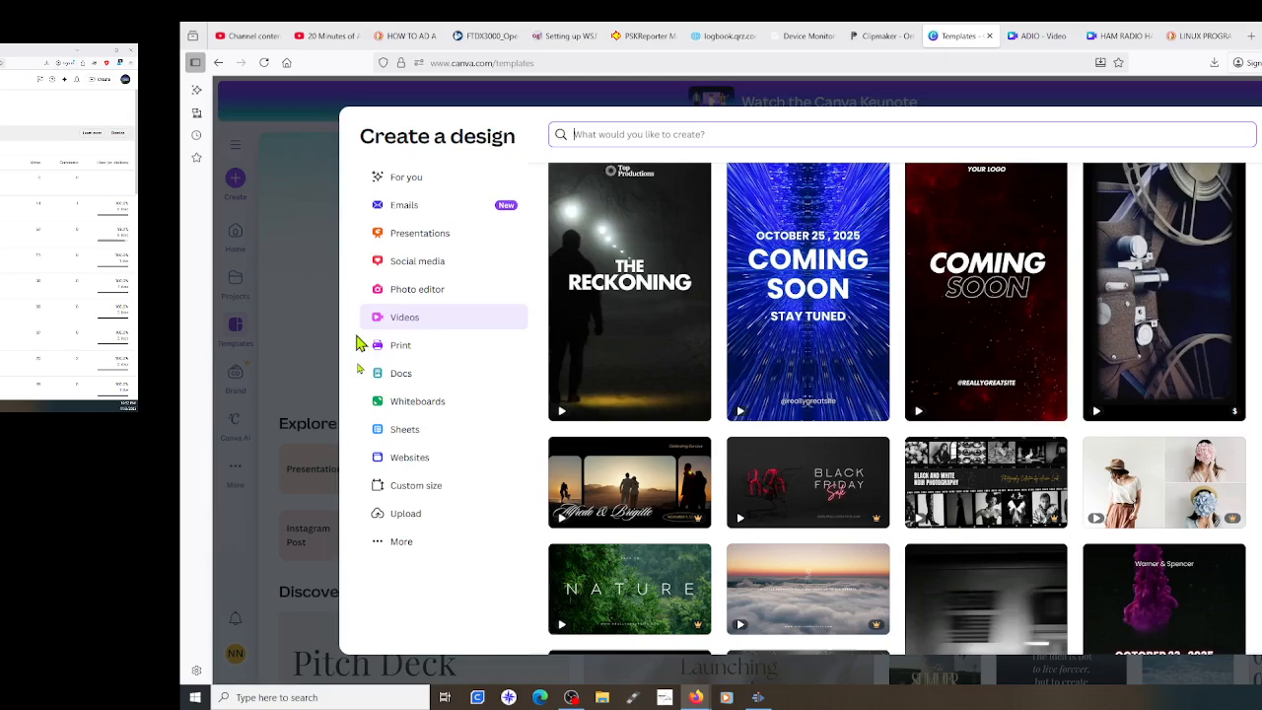
{"action": "left_click", "coordinate": [1260, 134]}
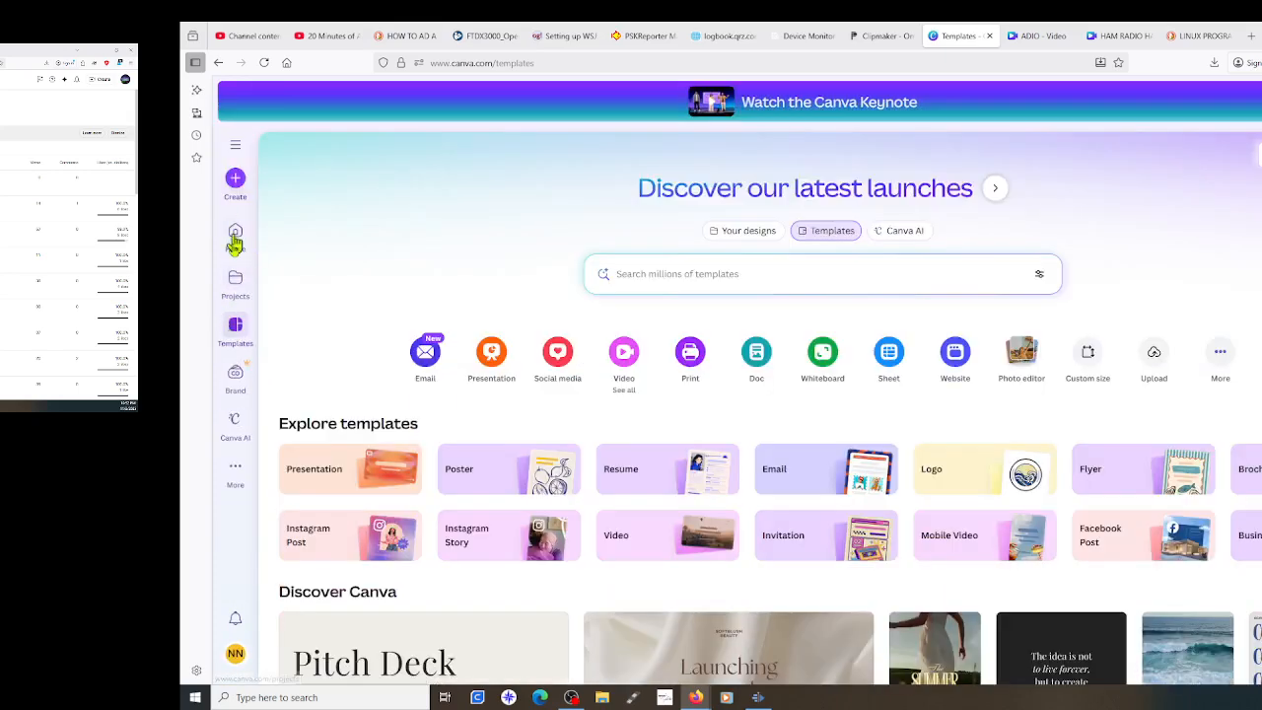
Return to the home page and look over the recent designs
{"action": "left_click", "coordinate": [236, 238]}
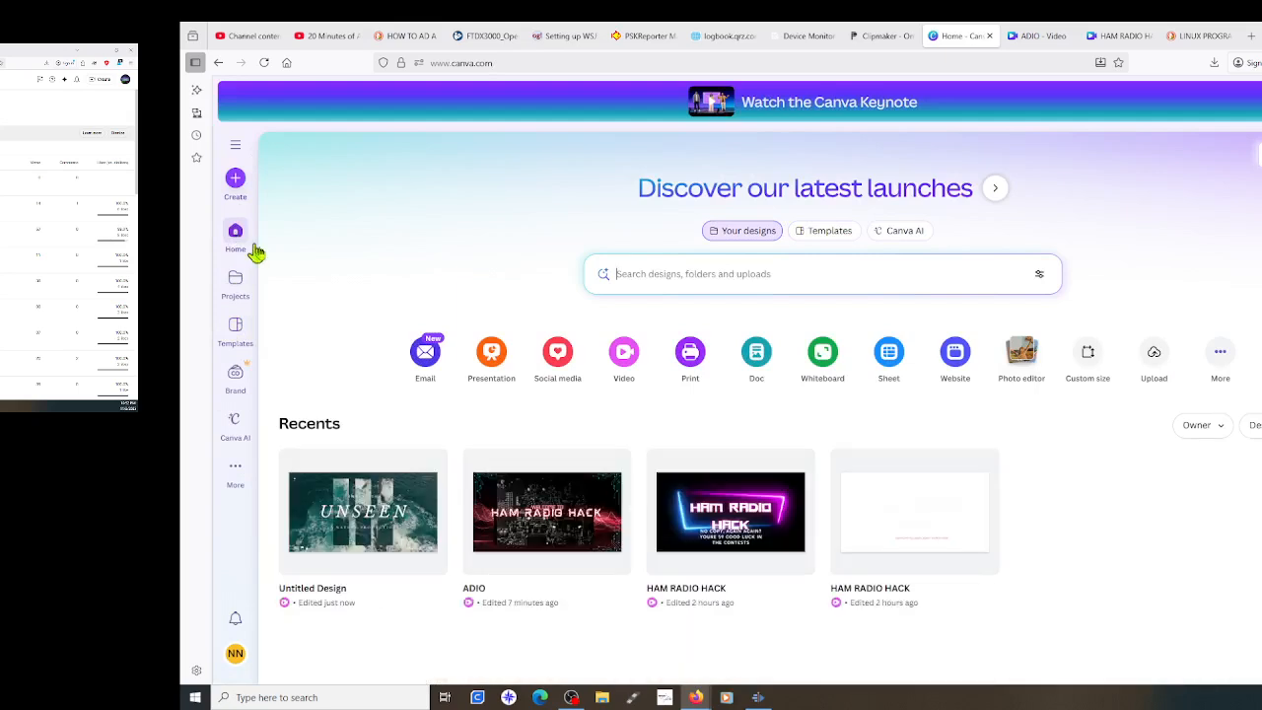
{"action": "scroll", "coordinate": [305, 292], "scroll_direction": "down", "scroll_amount": 3}
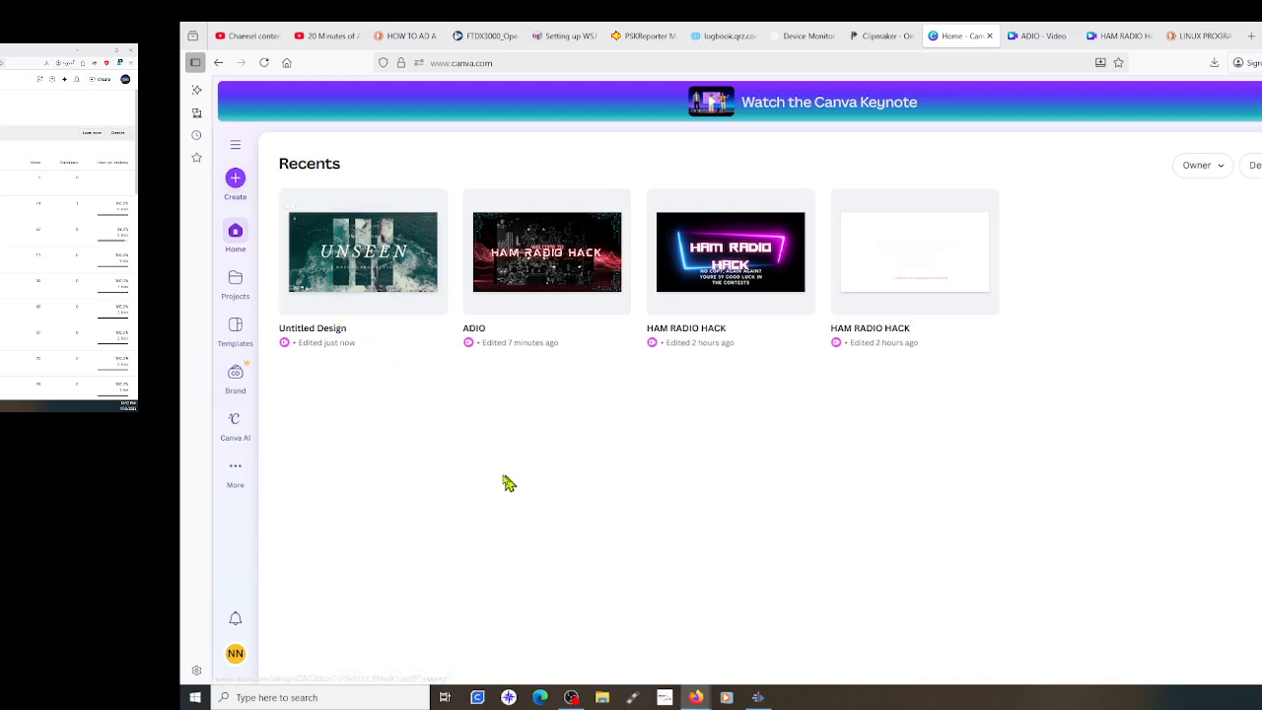
{"action": "scroll", "coordinate": [502, 475], "scroll_direction": "up", "scroll_amount": 3}
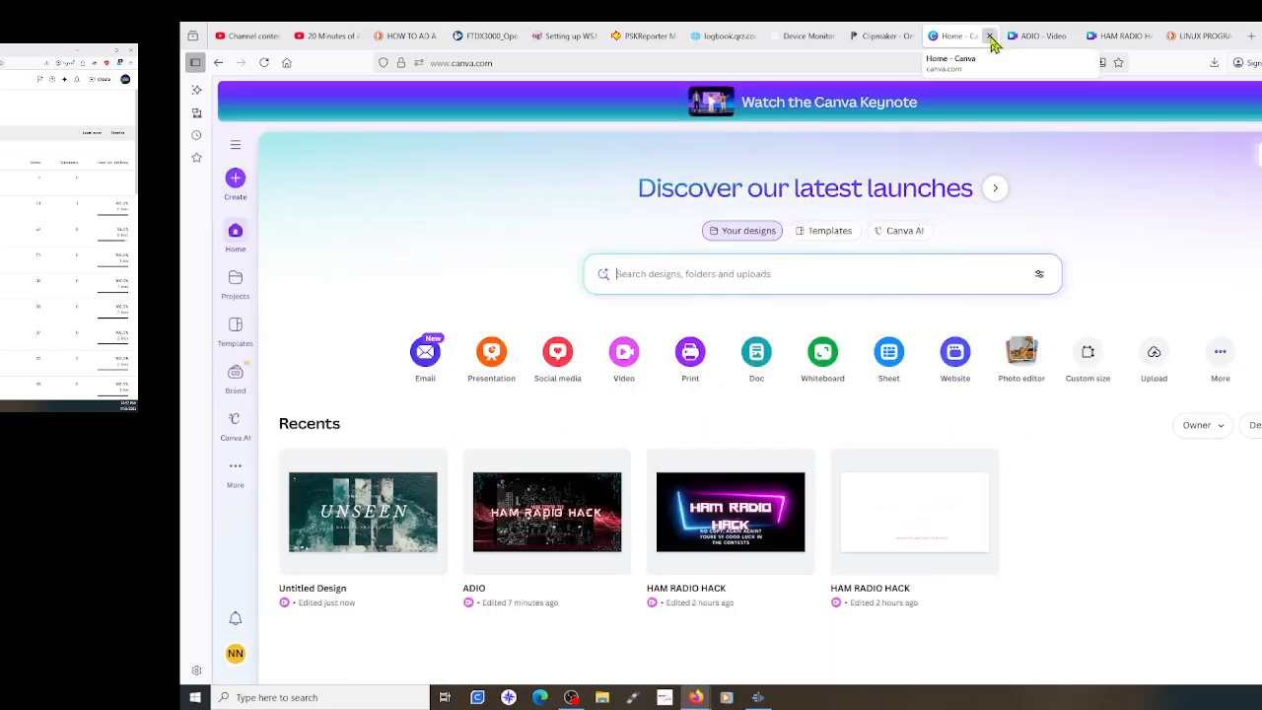
Close the Canva home page and the HAM RADIO HACK design in the browser
{"action": "left_click", "coordinate": [991, 36]}
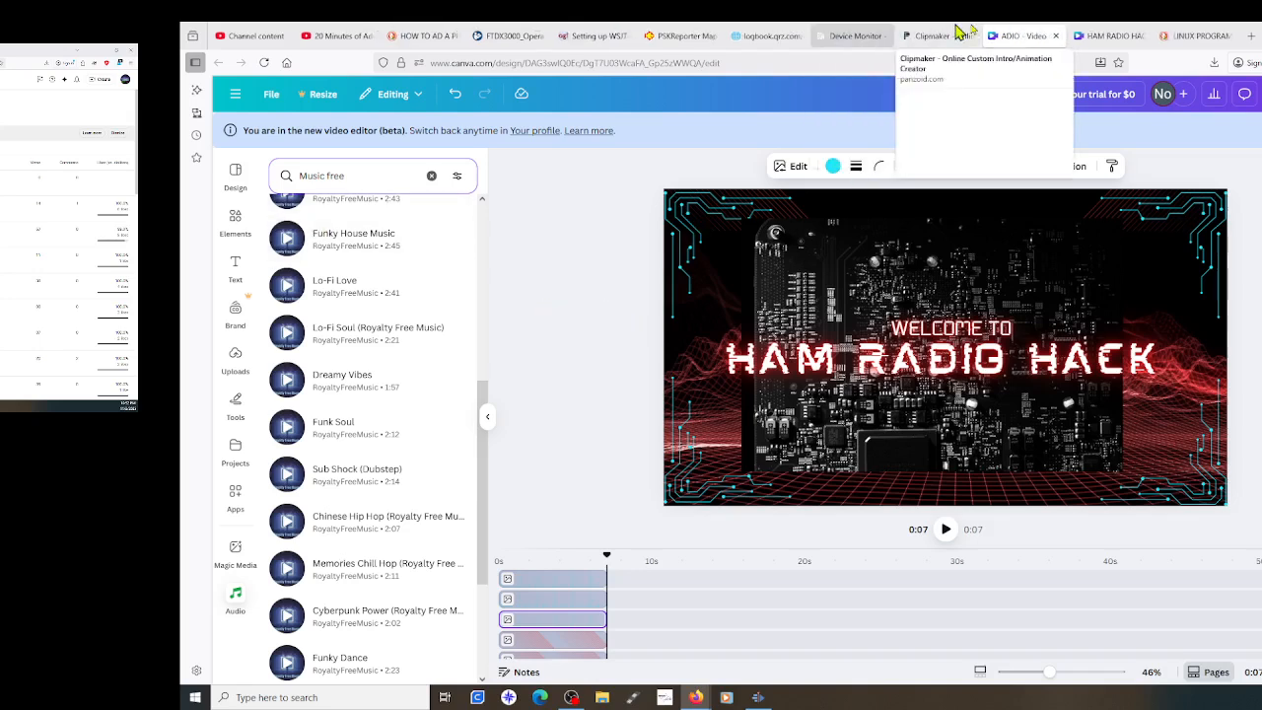
{"action": "left_click", "coordinate": [1114, 36]}
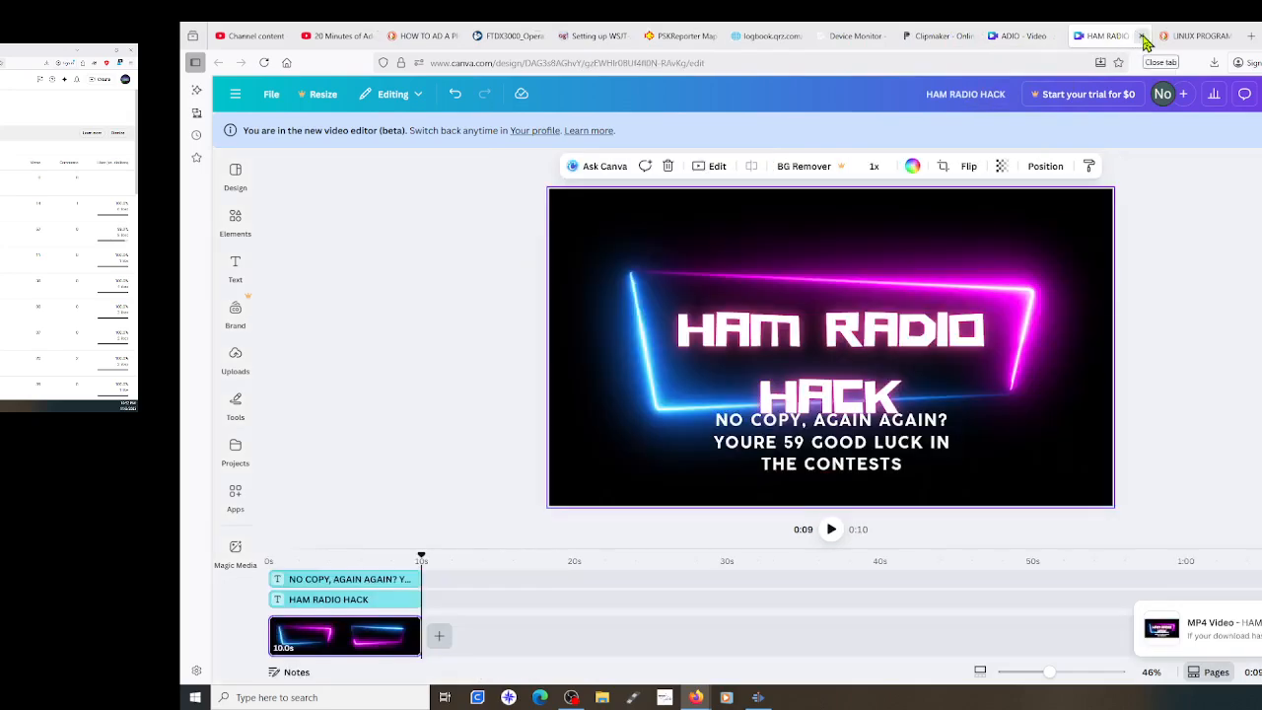
{"action": "left_click", "coordinate": [1142, 37]}
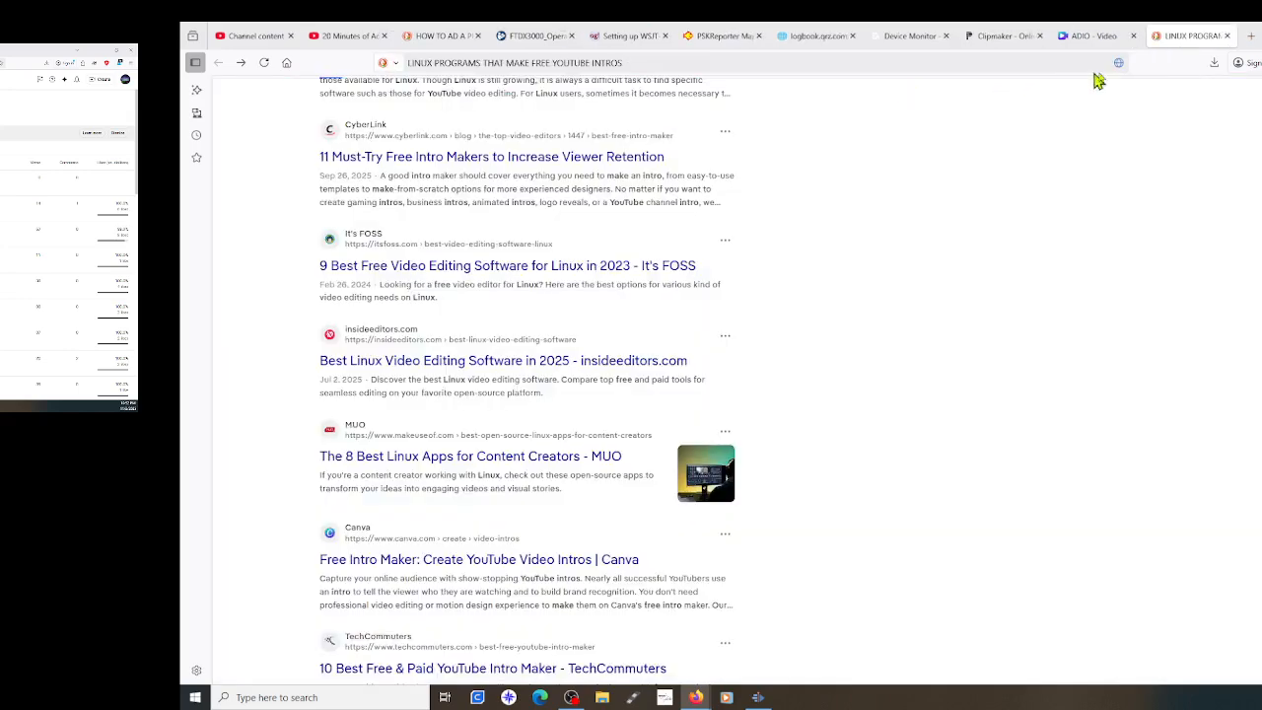
Open the Canva home page in a new browser tab and look over the recent designs
{"action": "left_click", "coordinate": [1249, 36]}
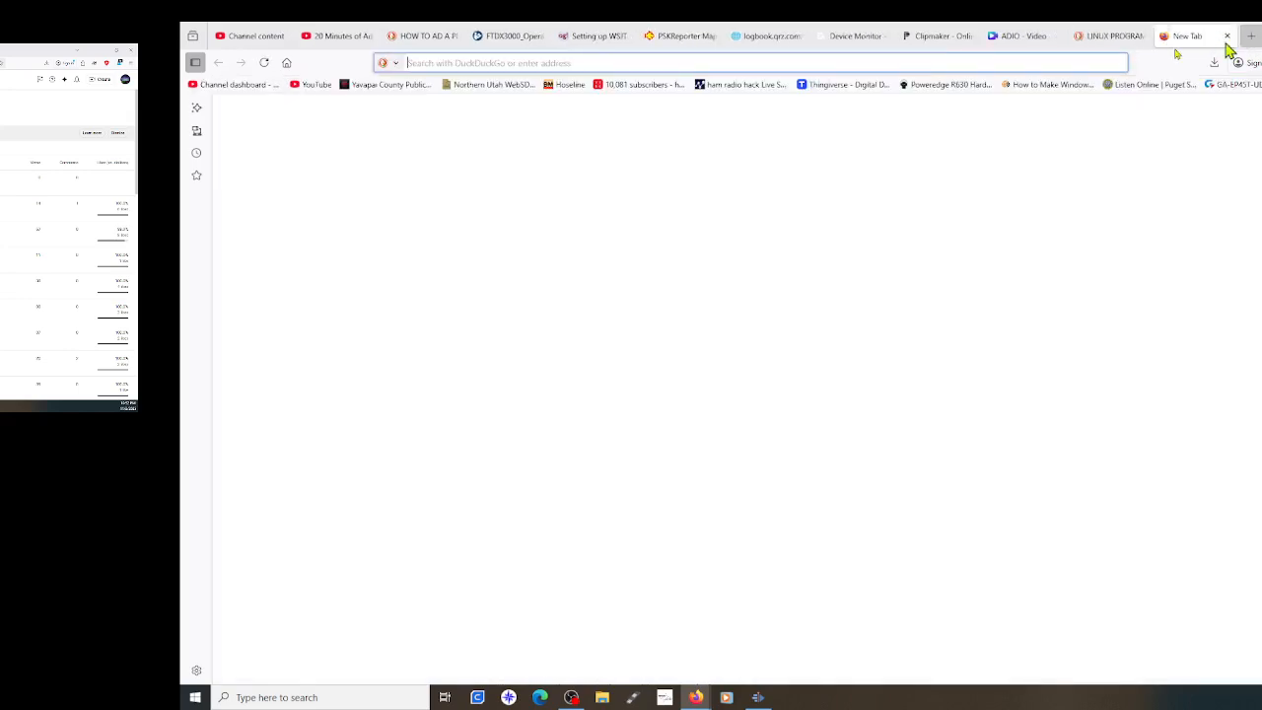
{"action": "left_click", "coordinate": [459, 62]}
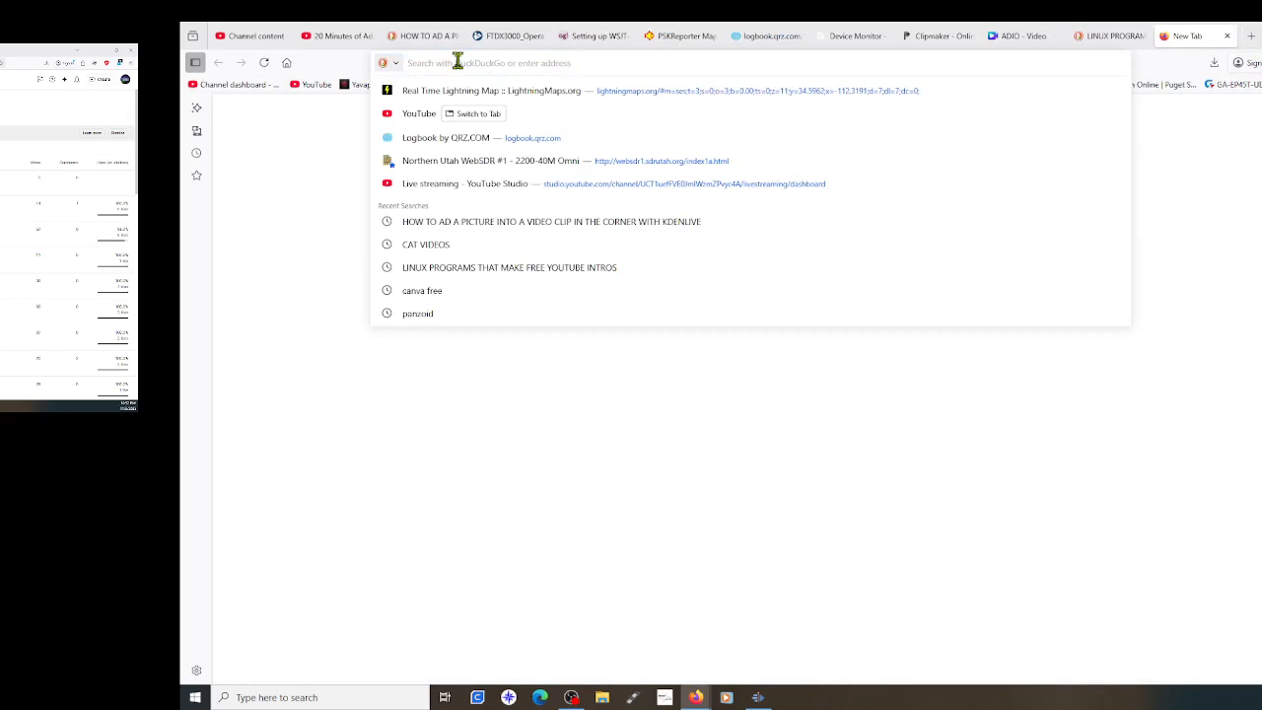
{"action": "type", "text": "canva"}
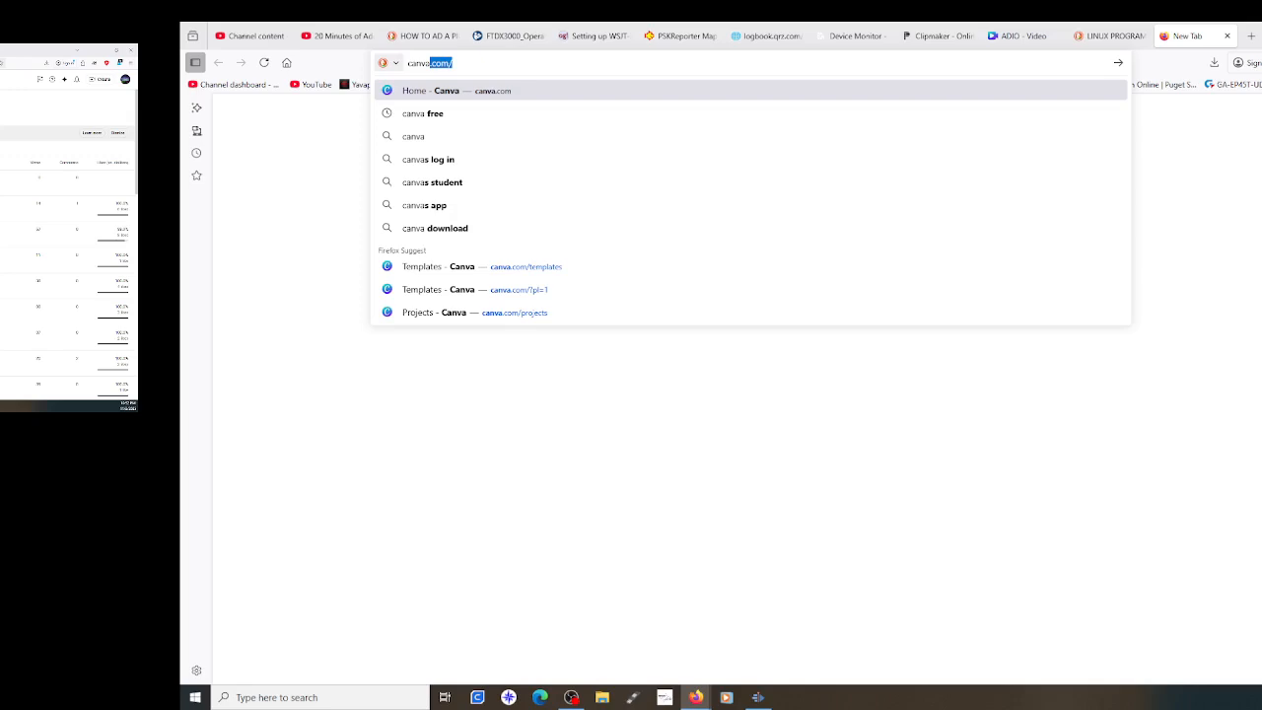
{"action": "key", "text": "Return"}
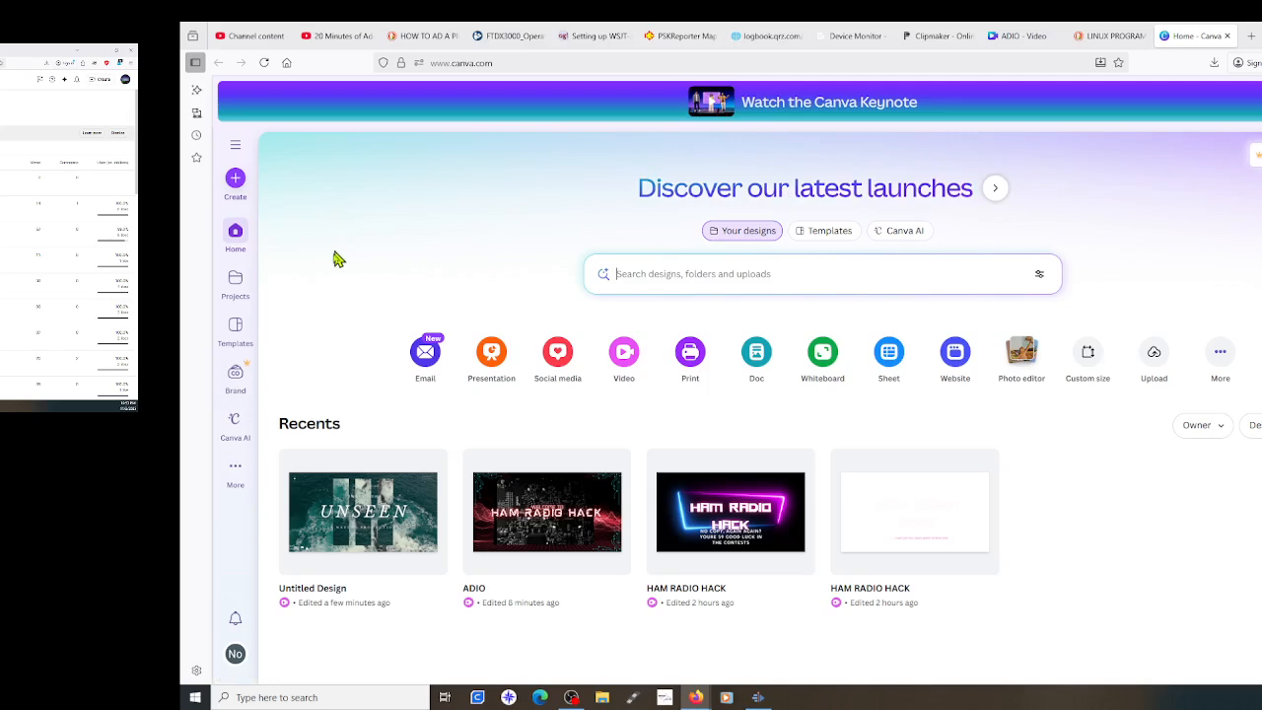
{"action": "scroll", "coordinate": [339, 258], "scroll_direction": "down", "scroll_amount": 4}
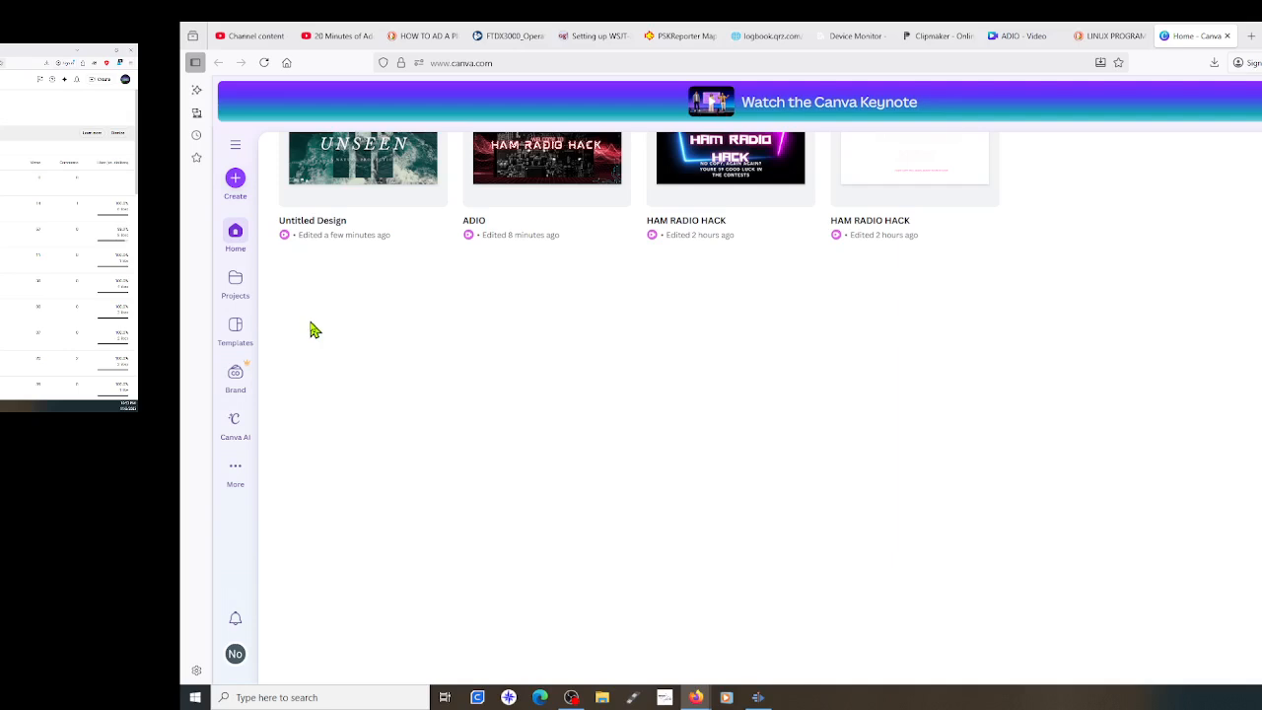
{"action": "scroll", "coordinate": [313, 330], "scroll_direction": "up", "scroll_amount": 4}
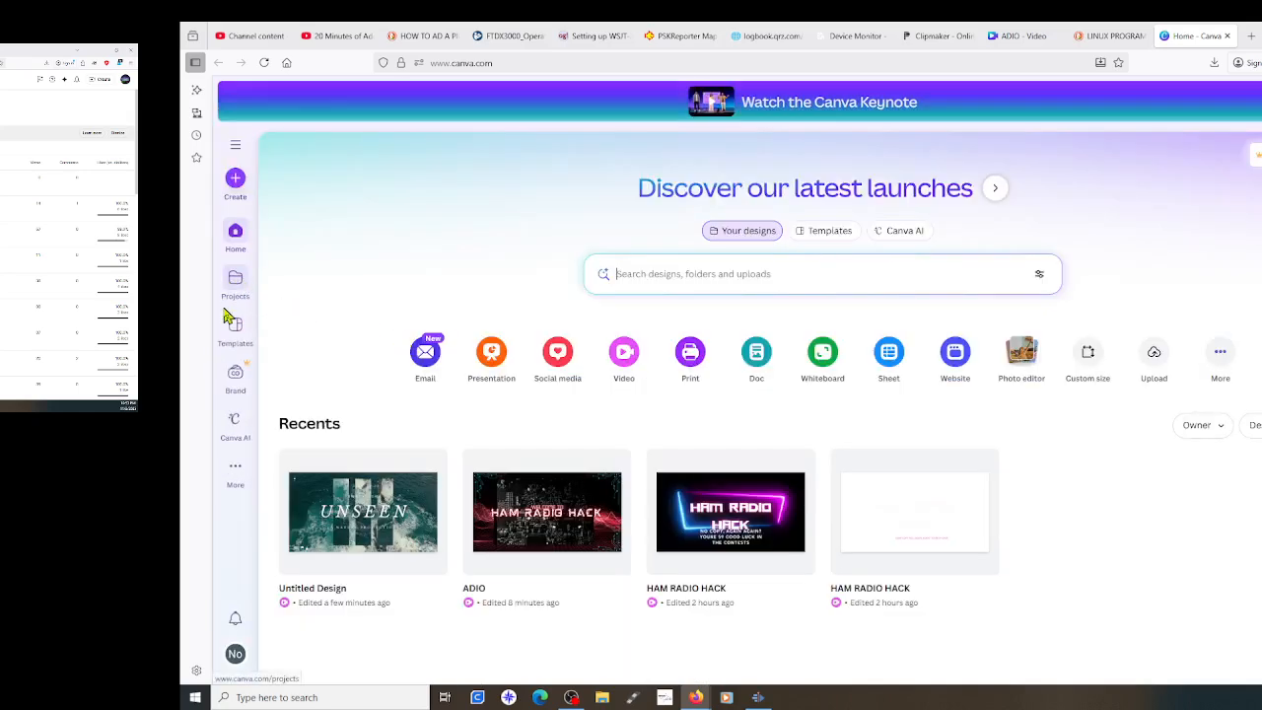
Open the templates page and browse the suggested designs down through the More templates for you section
{"action": "left_click", "coordinate": [236, 329]}
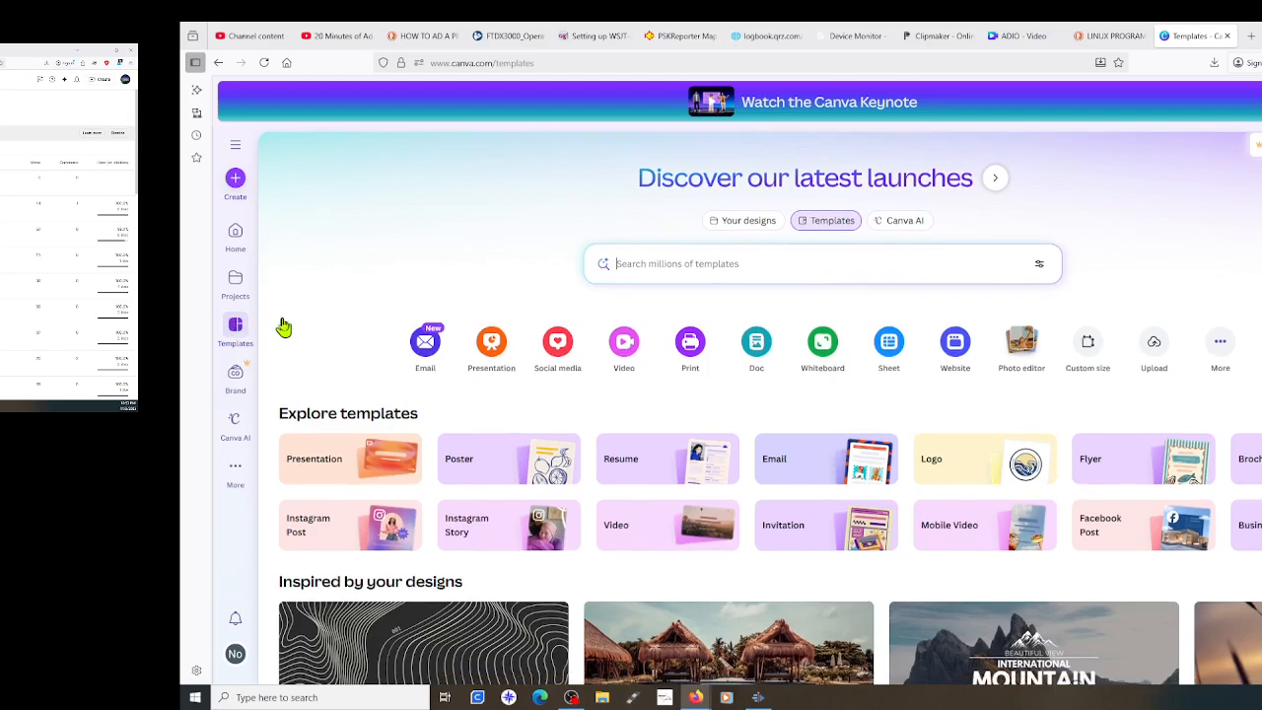
{"action": "scroll", "coordinate": [283, 326], "scroll_direction": "down", "scroll_amount": 2}
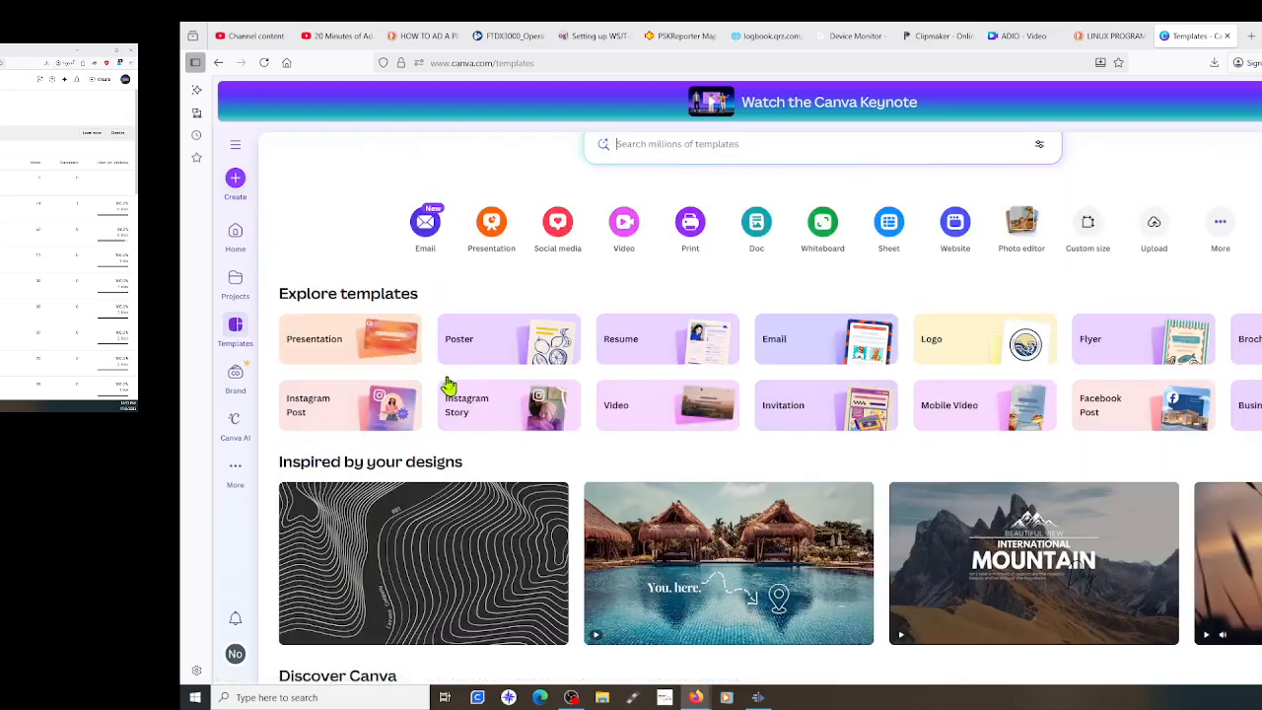
{"action": "scroll", "coordinate": [444, 384], "scroll_direction": "down", "scroll_amount": 5}
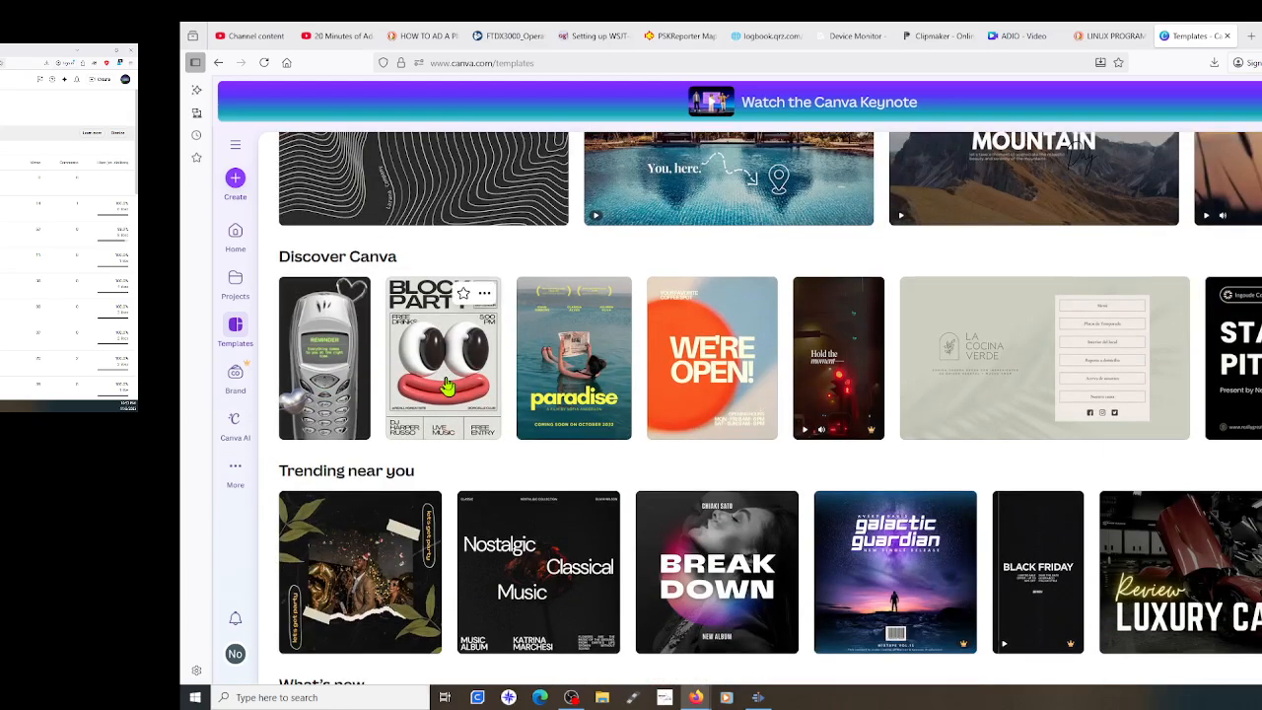
{"action": "scroll", "coordinate": [445, 384], "scroll_direction": "down", "scroll_amount": 4}
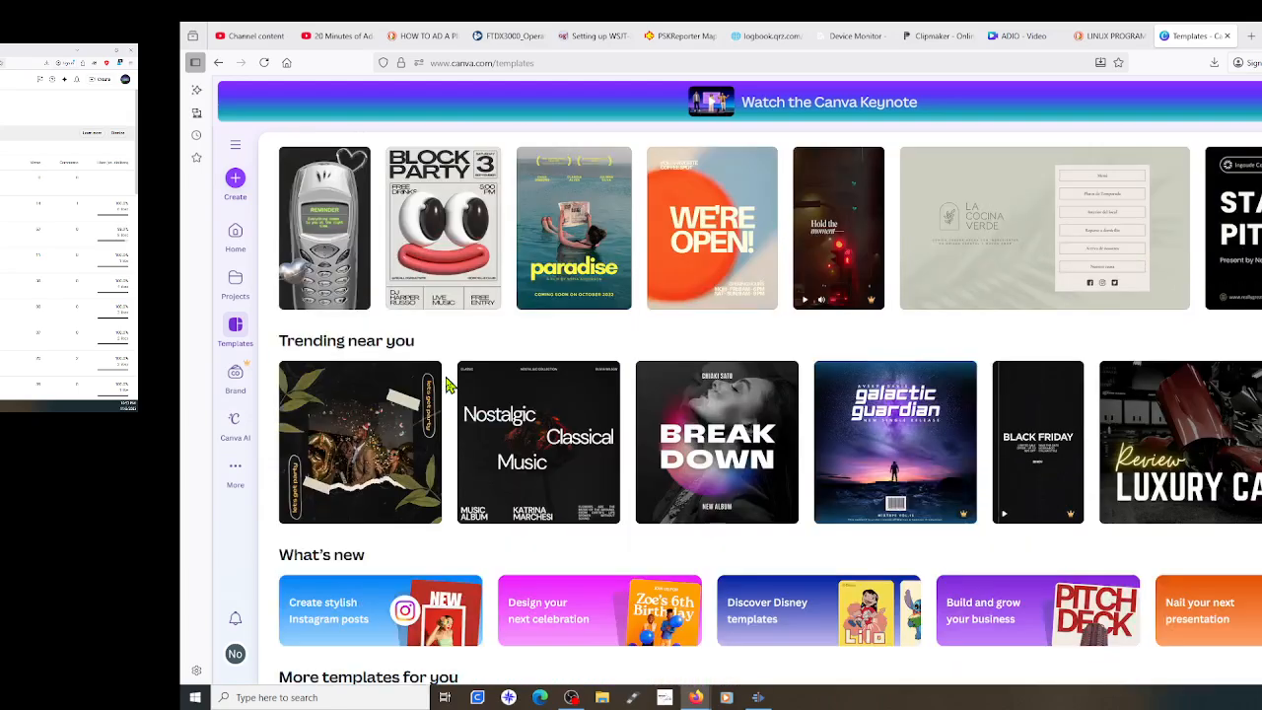
{"action": "scroll", "coordinate": [446, 385], "scroll_direction": "down", "scroll_amount": 2}
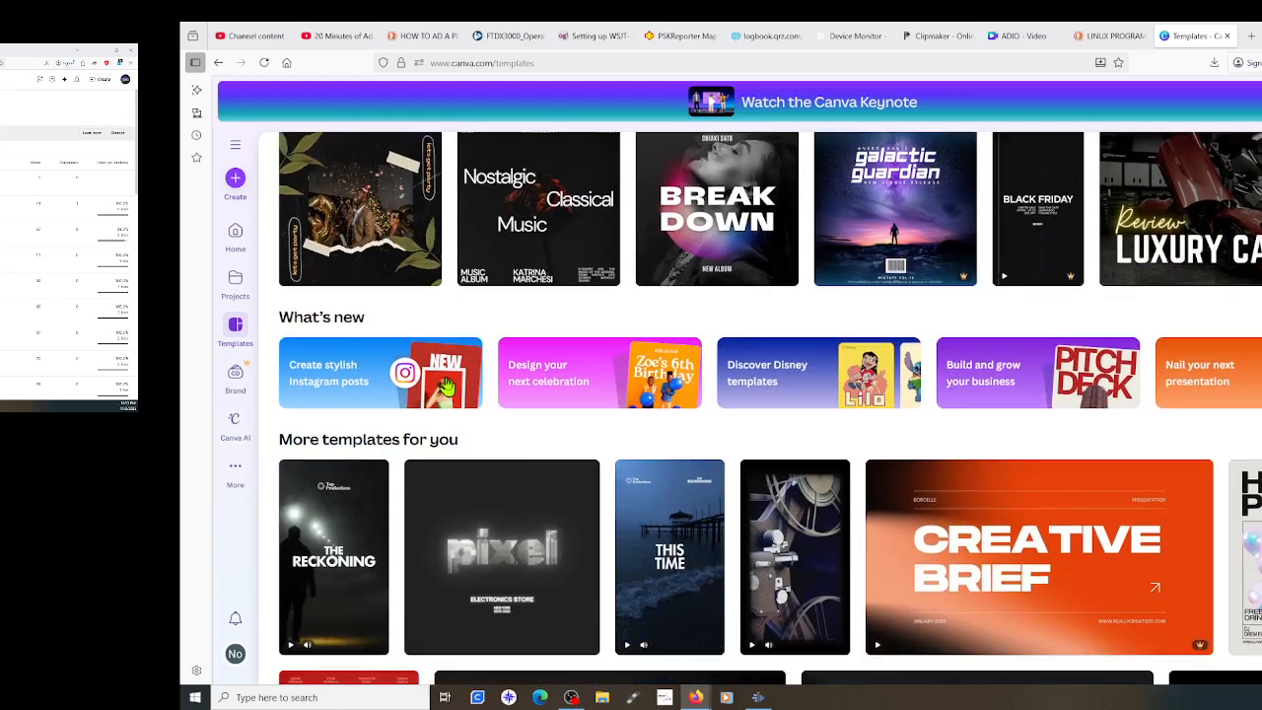
{"action": "scroll", "coordinate": [446, 384], "scroll_direction": "down", "scroll_amount": 2}
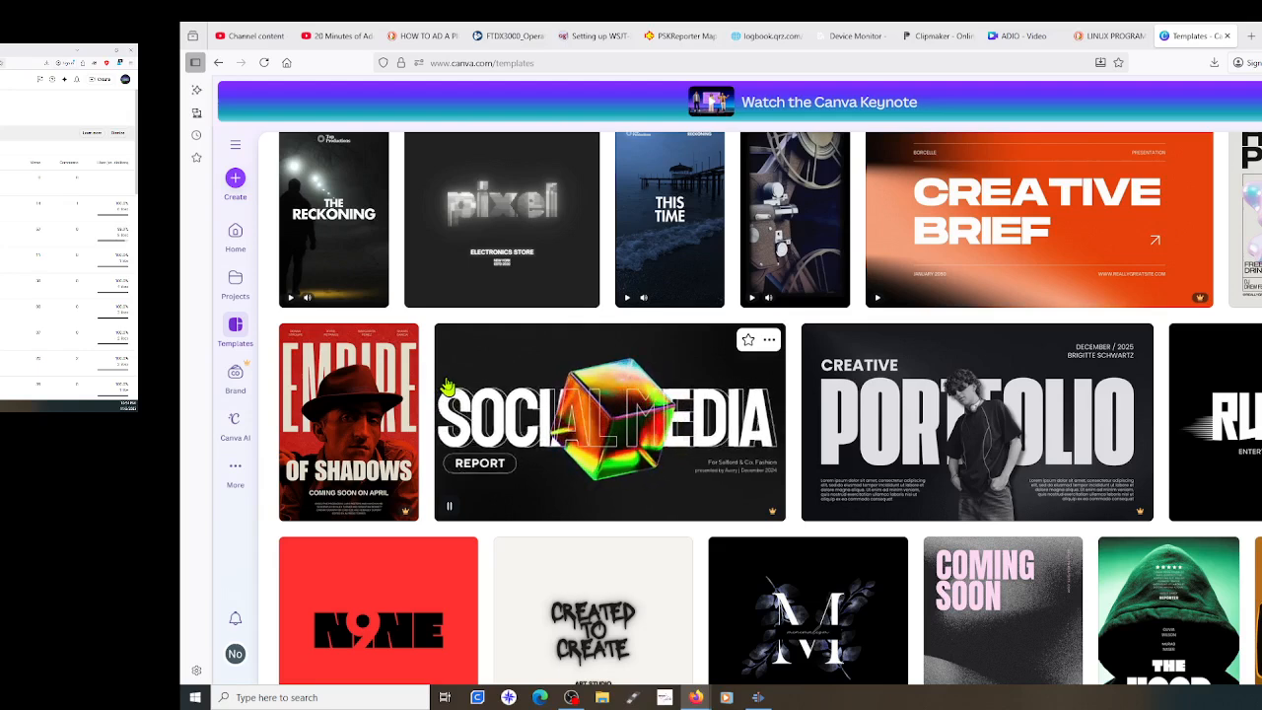
Browse further down the suggested templates on the templates page
{"action": "scroll", "coordinate": [447, 386], "scroll_direction": "down", "scroll_amount": 5}
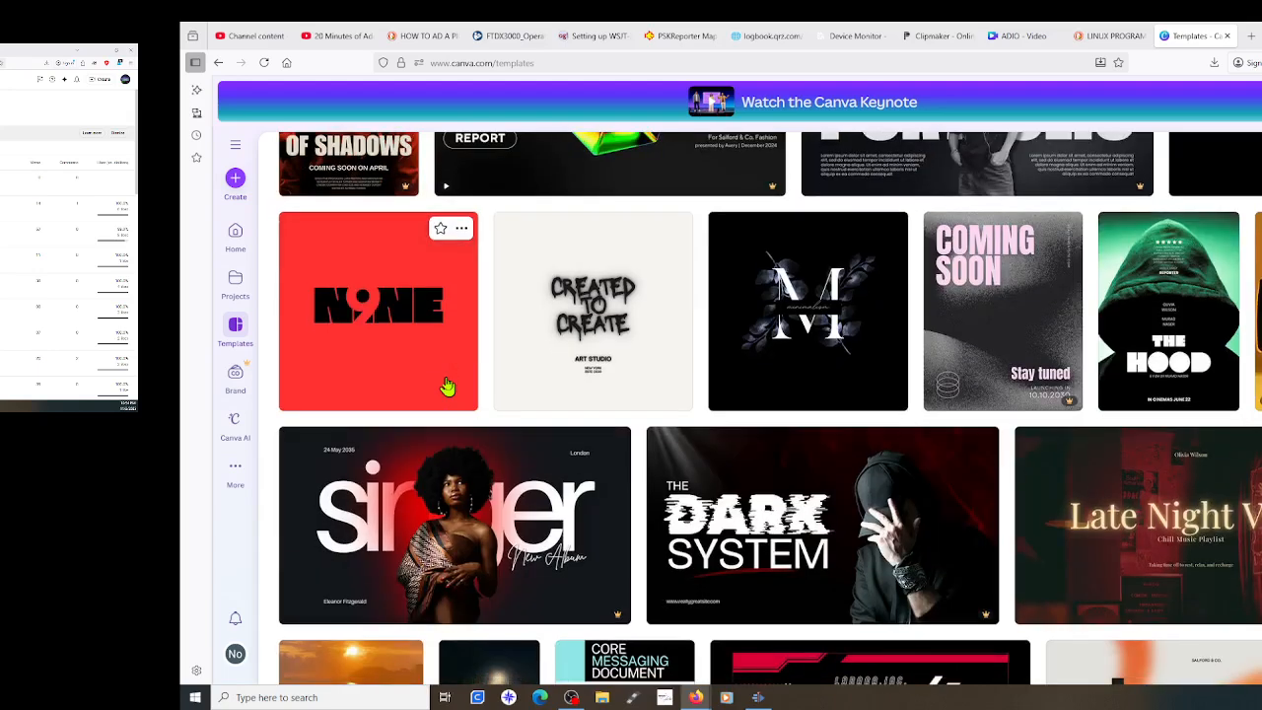
{"action": "scroll", "coordinate": [446, 386], "scroll_direction": "down", "scroll_amount": 6}
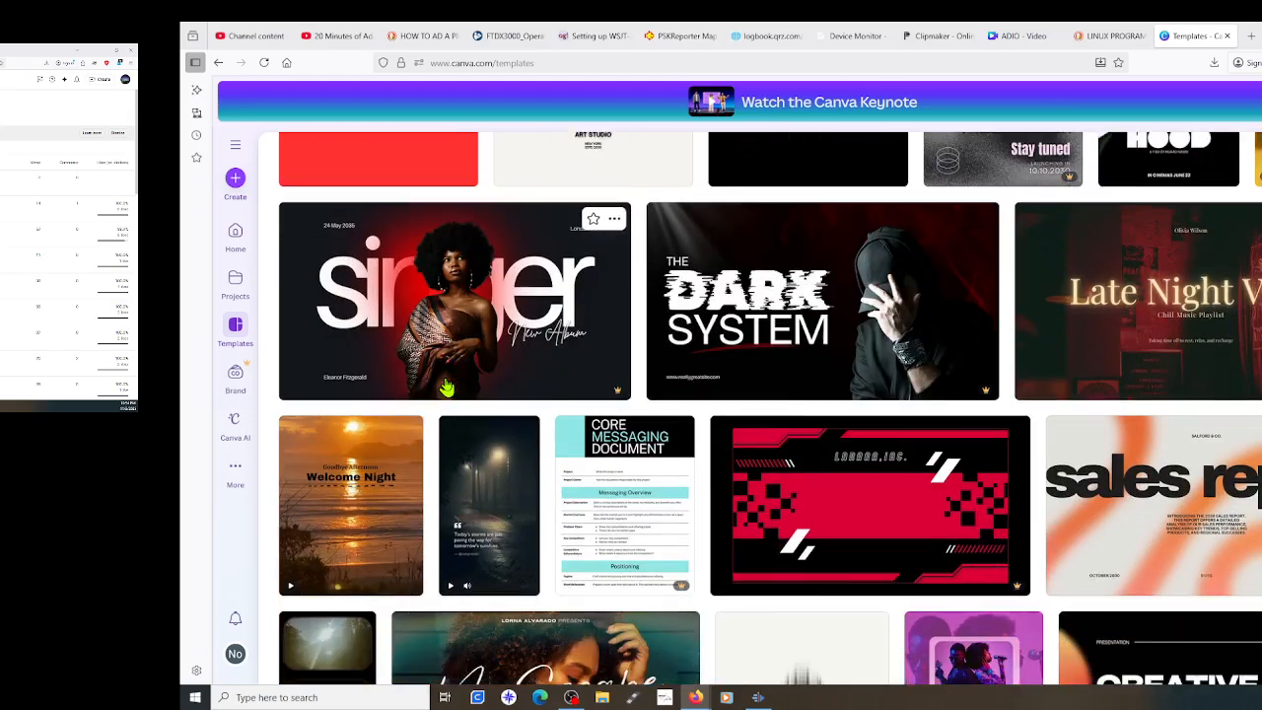
{"action": "scroll", "coordinate": [447, 387], "scroll_direction": "down", "scroll_amount": 4}
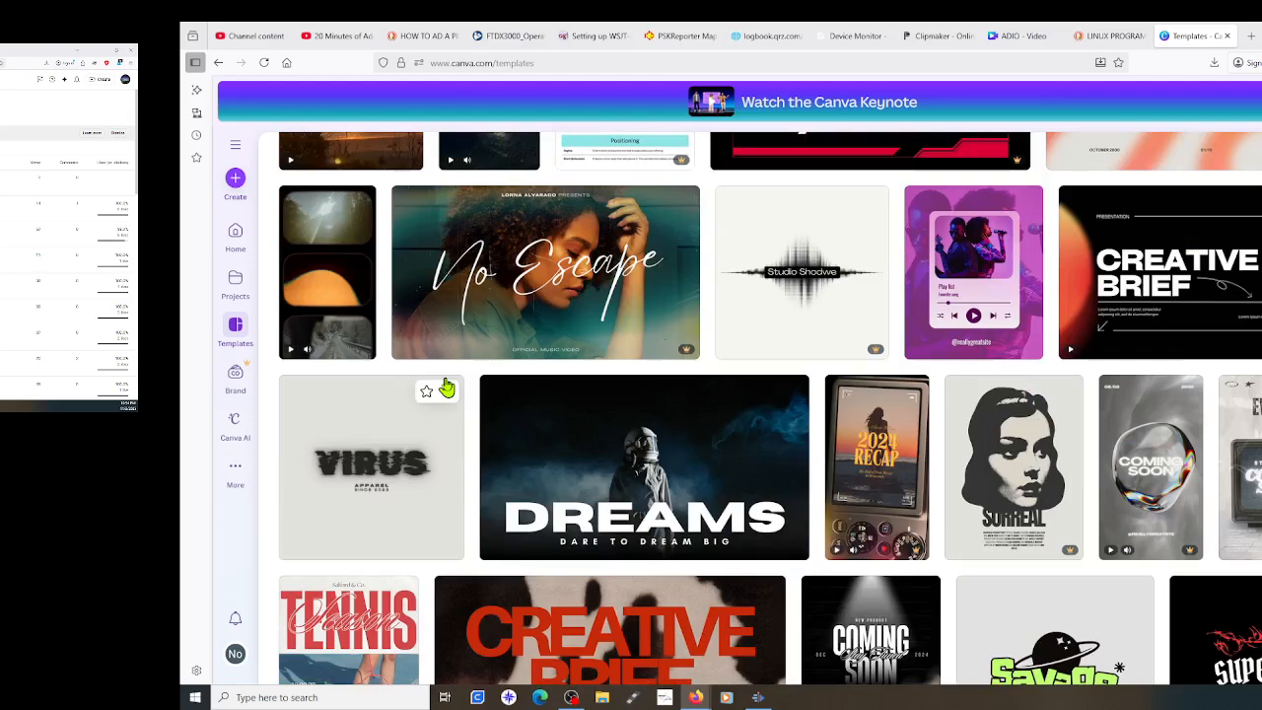
{"action": "scroll", "coordinate": [447, 386], "scroll_direction": "down", "scroll_amount": 2}
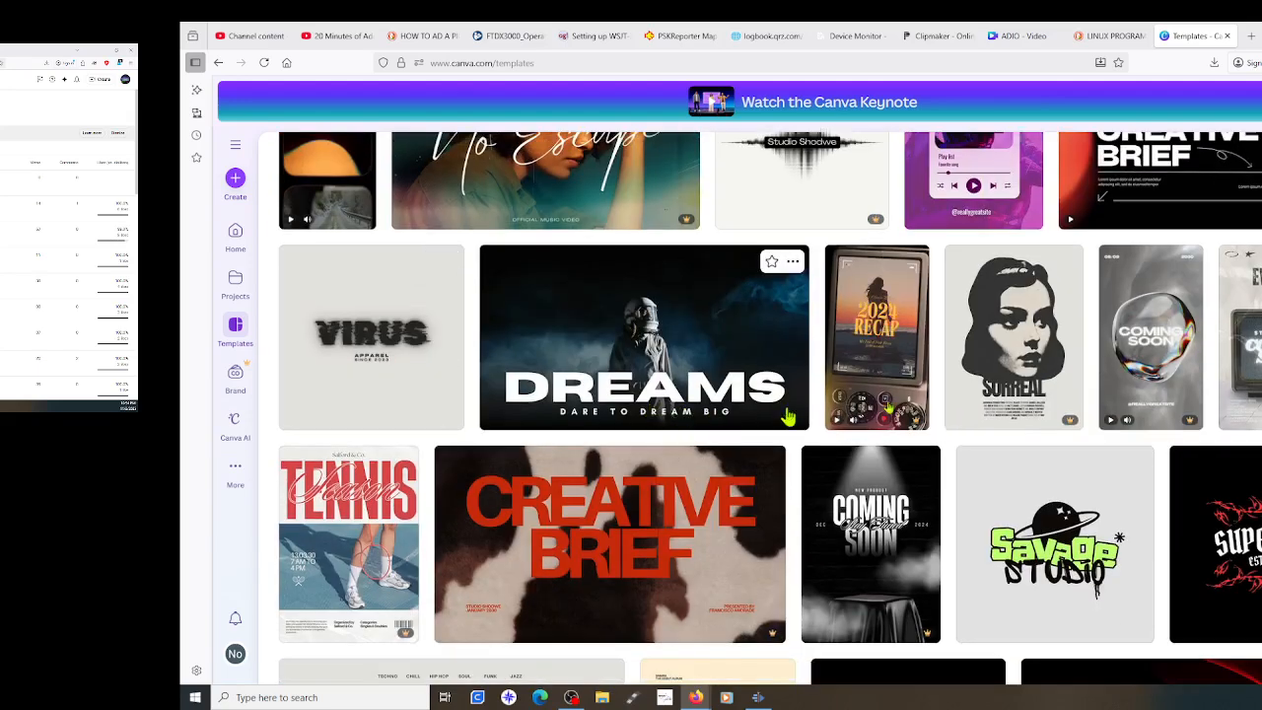
{"action": "scroll", "coordinate": [640, 414], "scroll_direction": "down", "scroll_amount": 2}
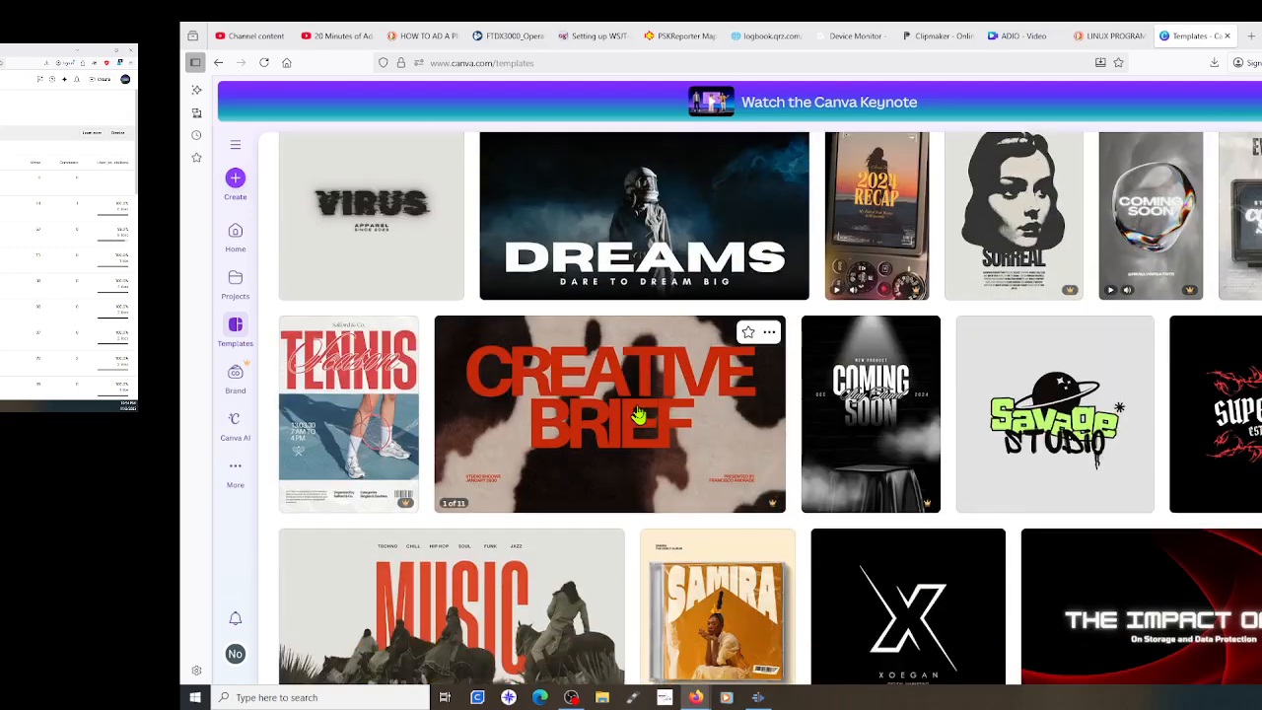
{"action": "scroll", "coordinate": [638, 415], "scroll_direction": "down", "scroll_amount": 2}
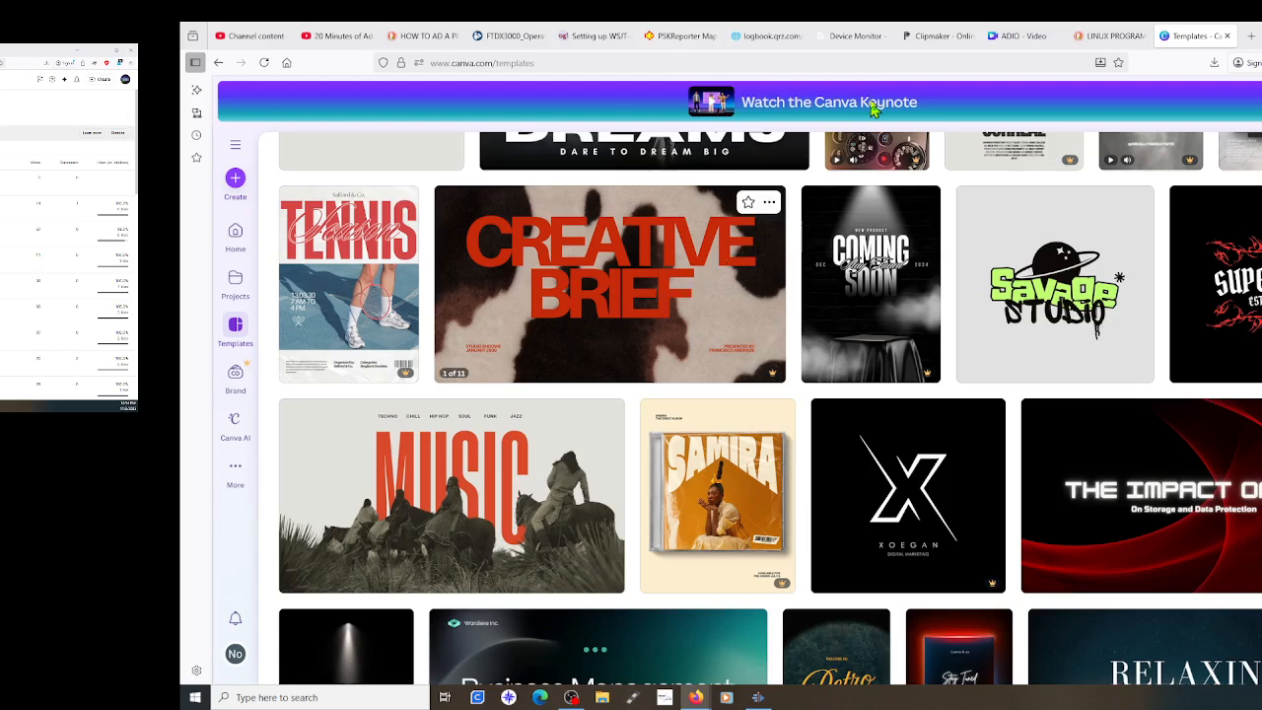
Switch to the Panzoid Clipmaker page, leave the project for the Learn section and look through the official wiki articles
{"action": "left_click", "coordinate": [929, 38]}
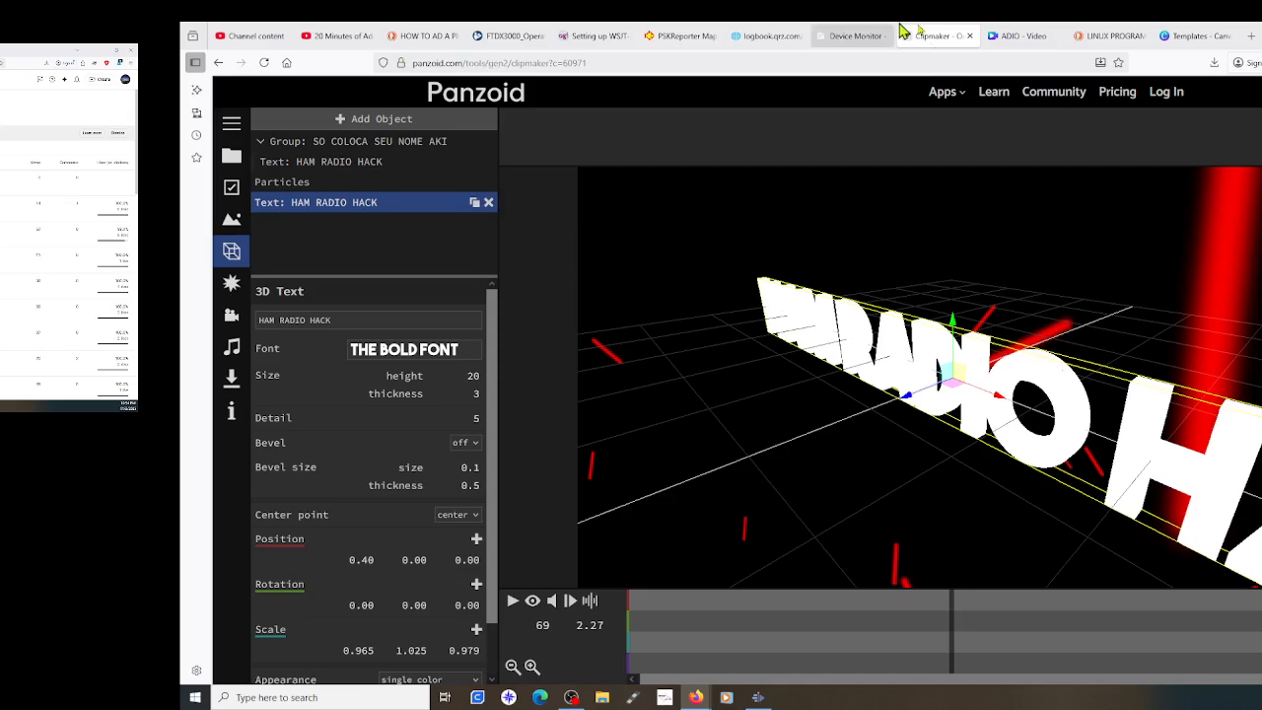
{"action": "mouse_move", "coordinate": [970, 101]}
{"action": "left_click", "coordinate": [991, 91]}
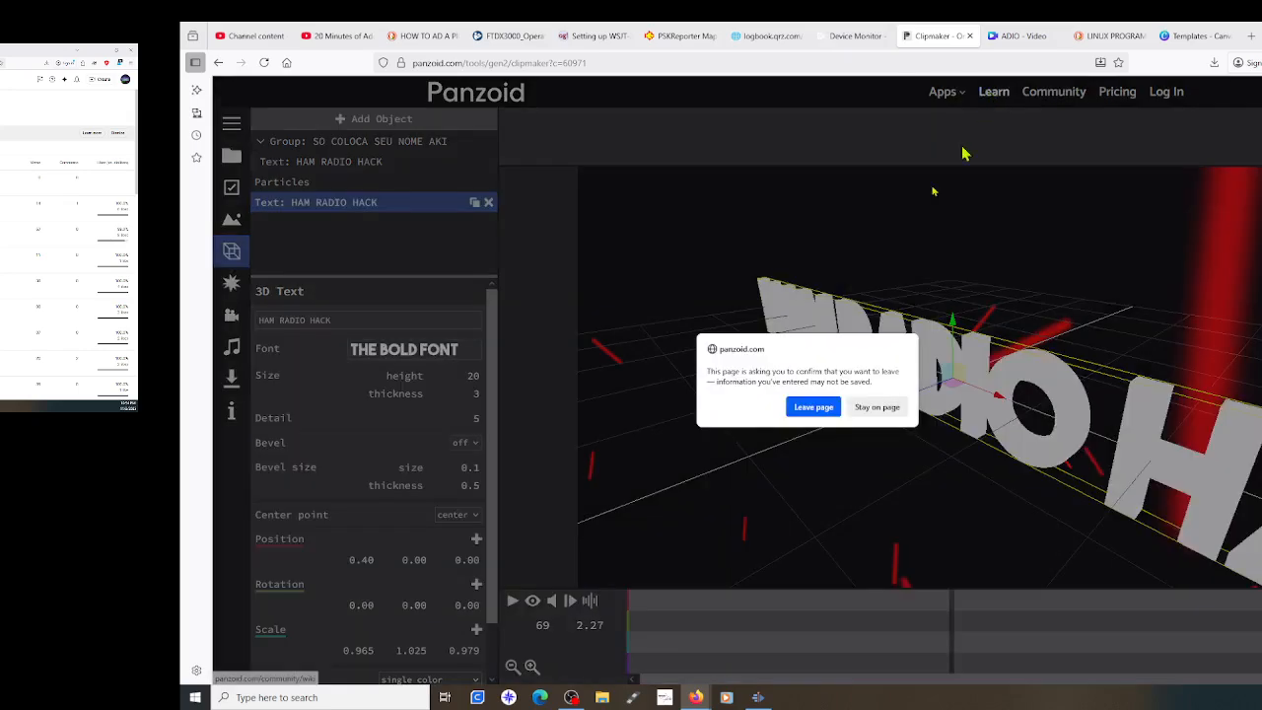
{"action": "left_click", "coordinate": [809, 406]}
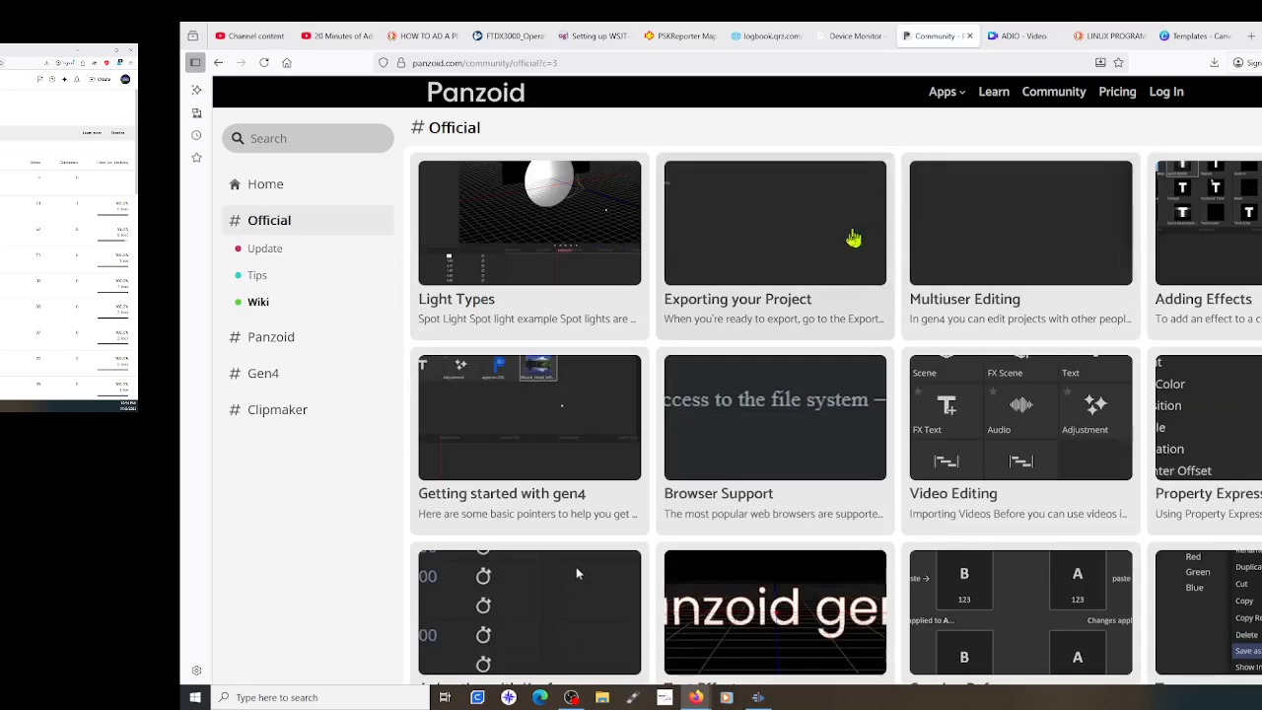
{"action": "scroll", "coordinate": [1168, 385], "scroll_direction": "down", "scroll_amount": 2}
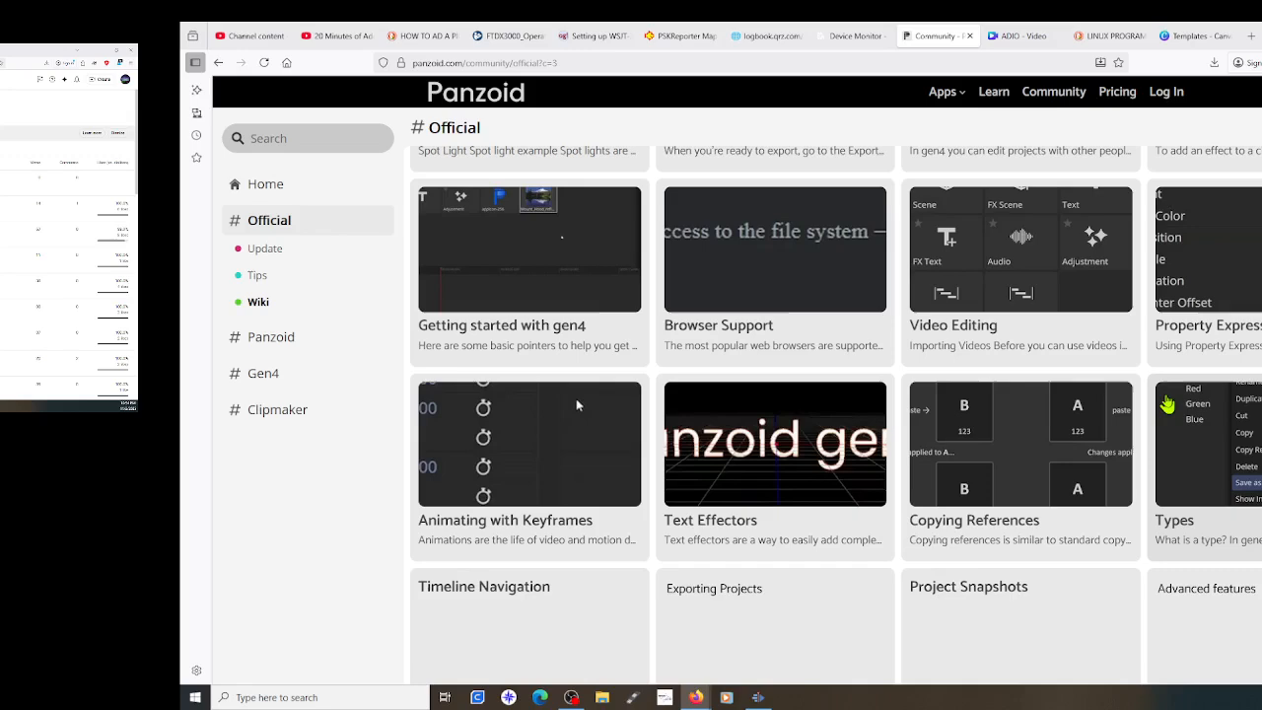
{"action": "scroll", "coordinate": [1167, 399], "scroll_direction": "down", "scroll_amount": 2}
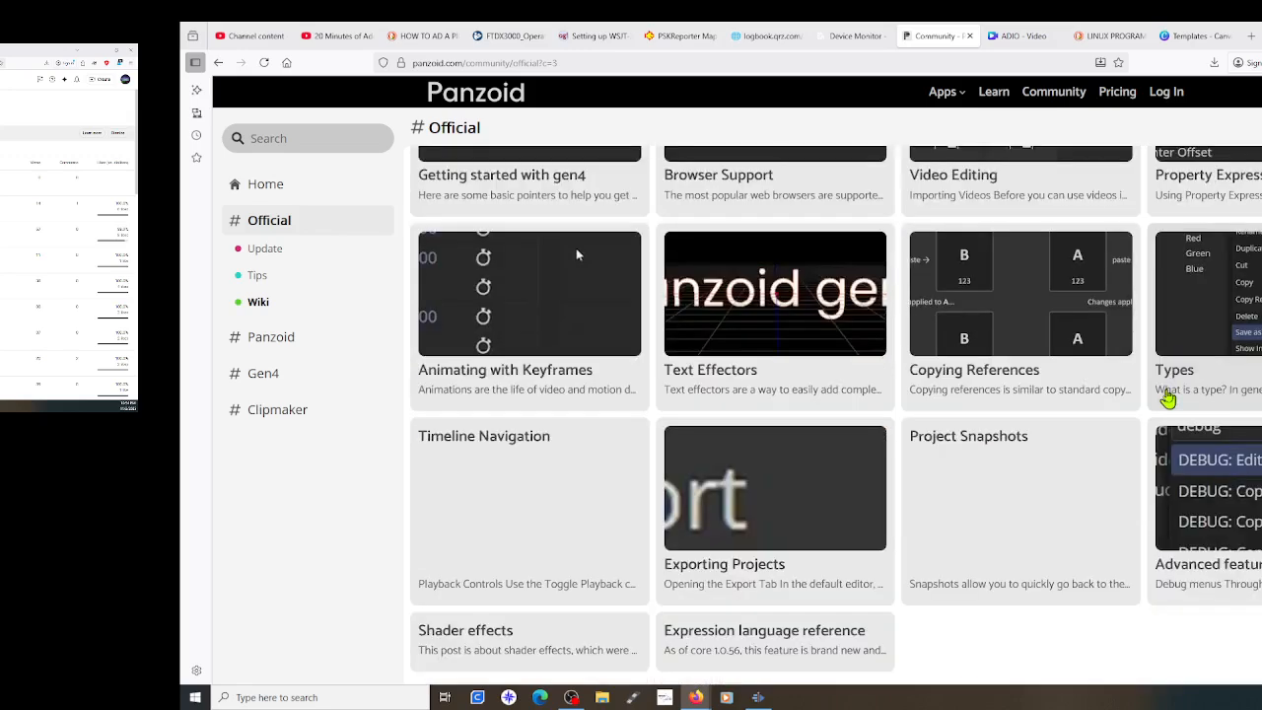
{"action": "scroll", "coordinate": [690, 526], "scroll_direction": "up", "scroll_amount": 4}
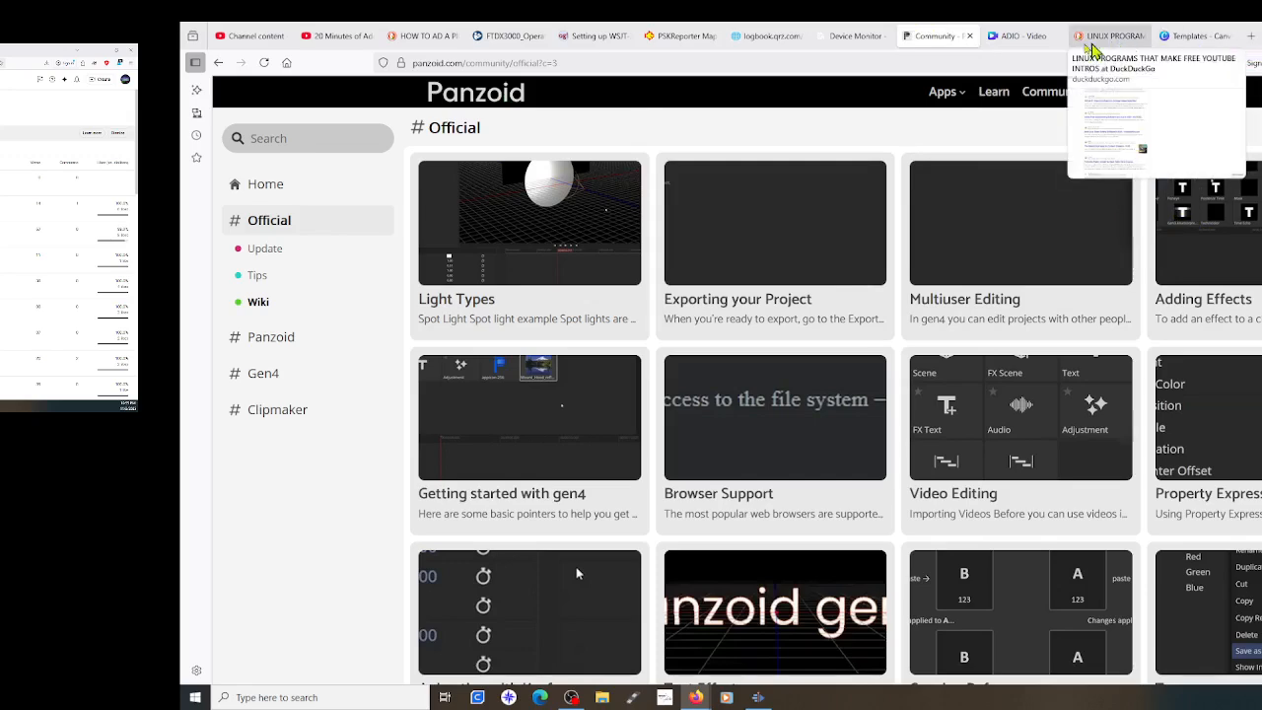
Check the ADIO video design in Canva, and return to the search area of the templates page
{"action": "left_click", "coordinate": [1023, 36]}
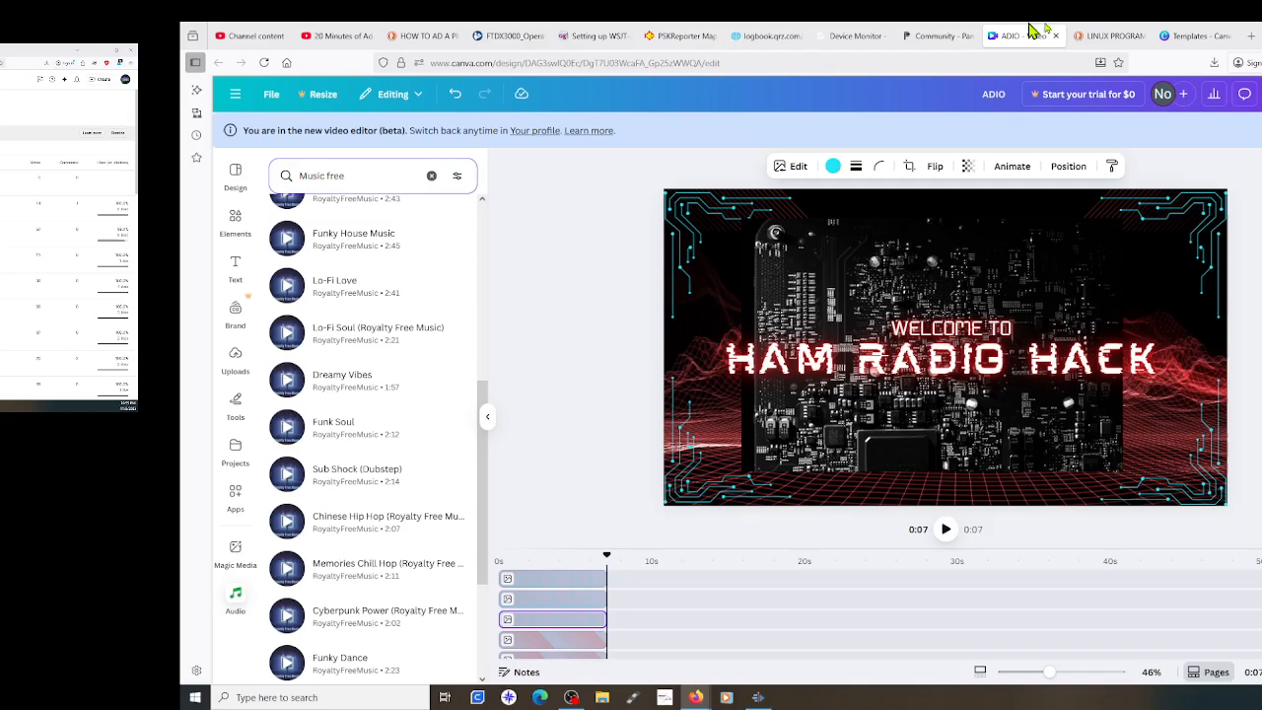
{"action": "left_click", "coordinate": [1194, 43]}
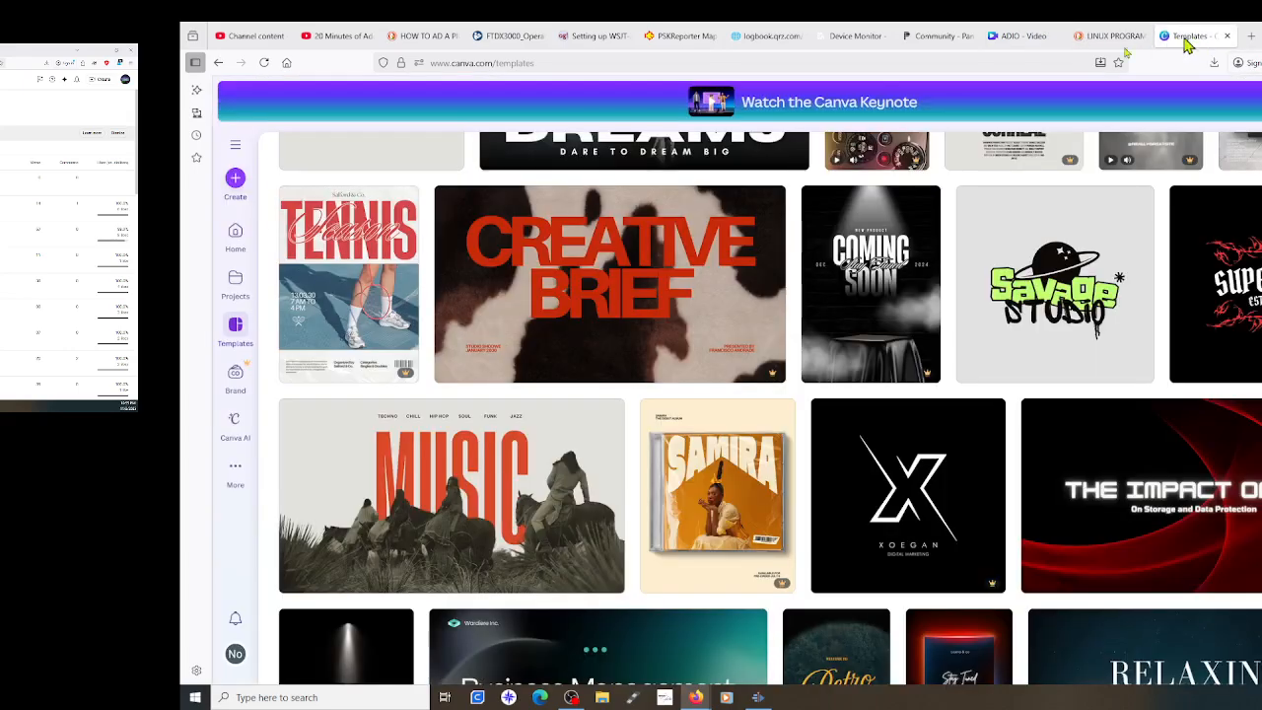
{"action": "scroll", "coordinate": [642, 240], "scroll_direction": "up", "scroll_amount": 3}
{"action": "scroll", "coordinate": [642, 241], "scroll_direction": "up", "scroll_amount": 10}
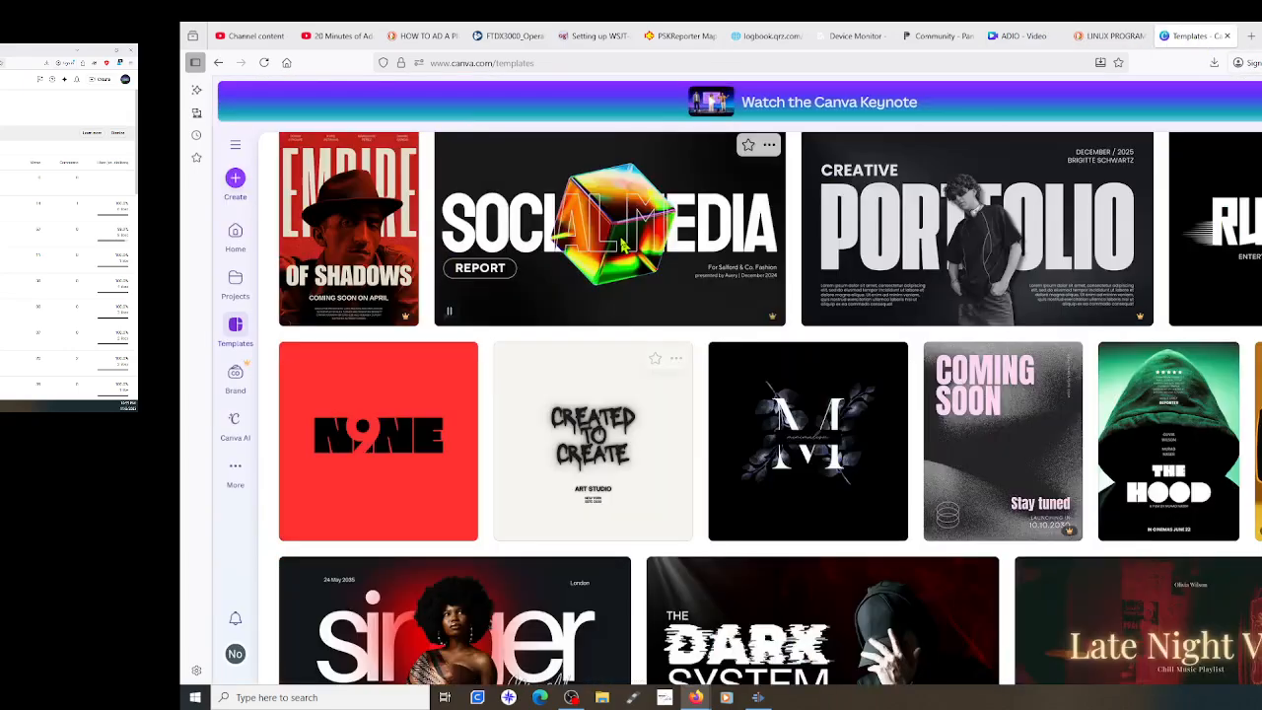
{"action": "scroll", "coordinate": [621, 239], "scroll_direction": "up", "scroll_amount": 2}
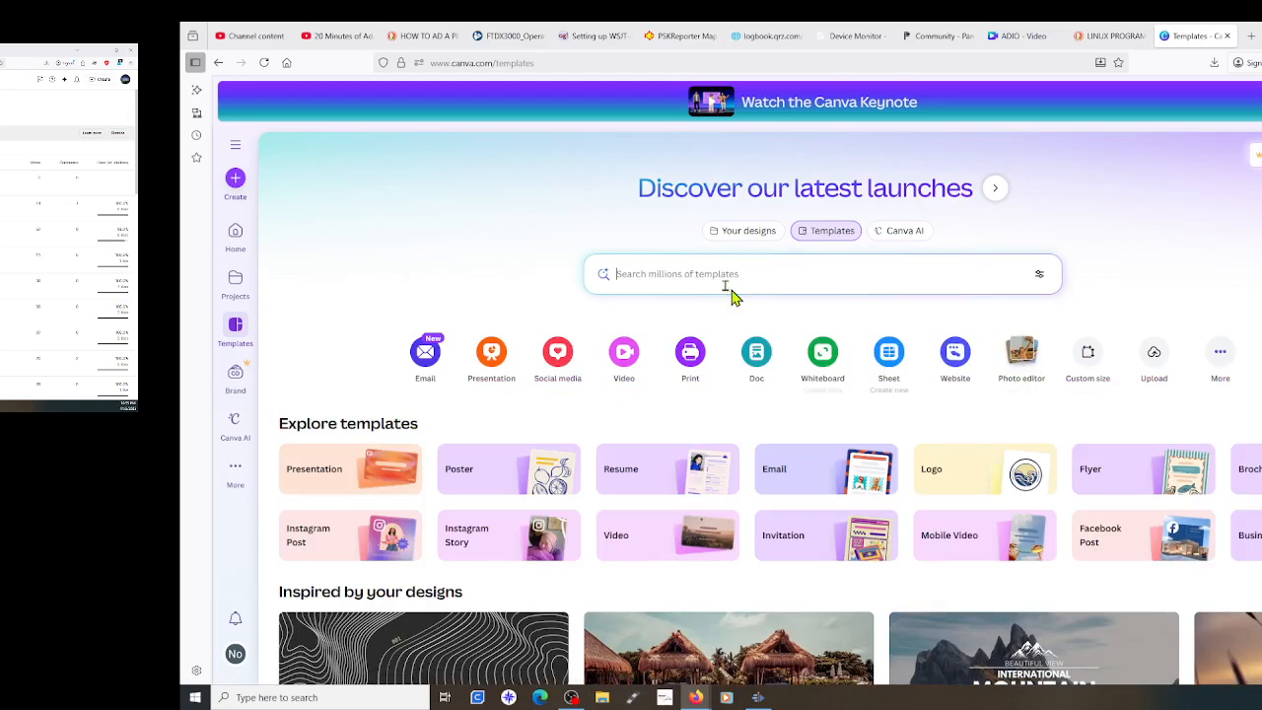
Show your own recent designs and look over the options for creating a new design
{"action": "left_click", "coordinate": [735, 233]}
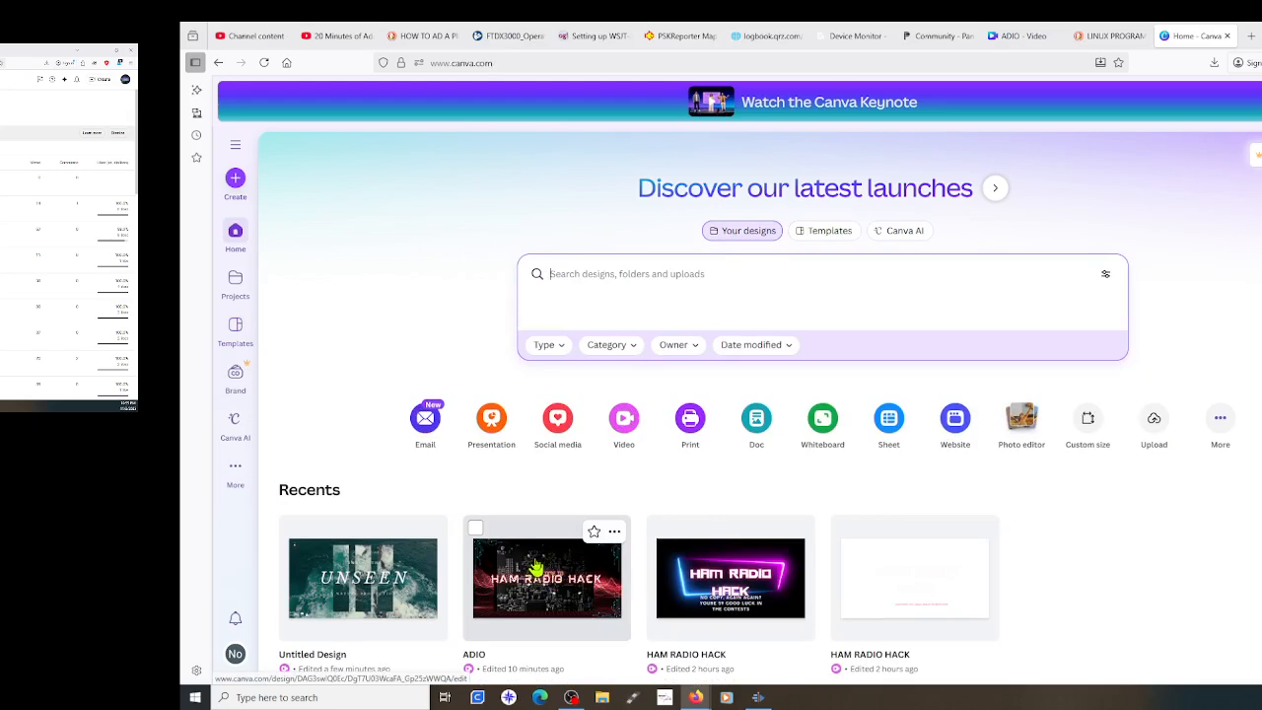
{"action": "left_click", "coordinate": [235, 182]}
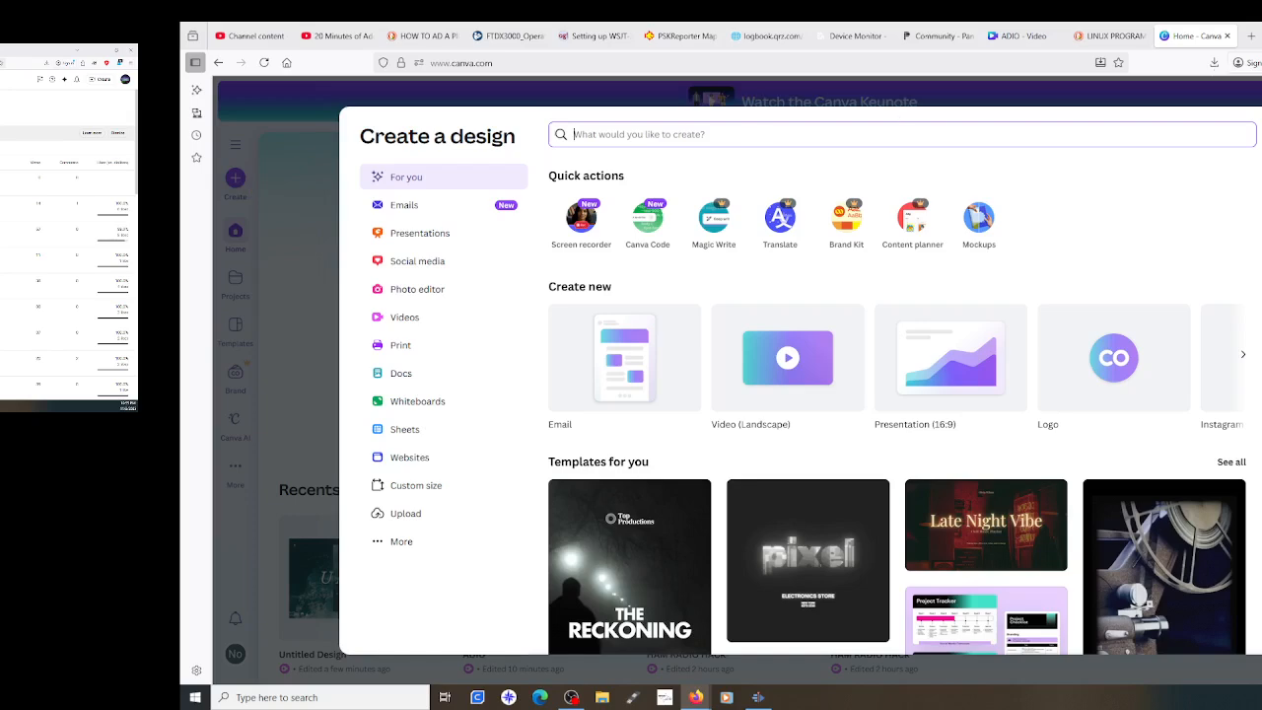
{"action": "left_click", "coordinate": [1261, 132]}
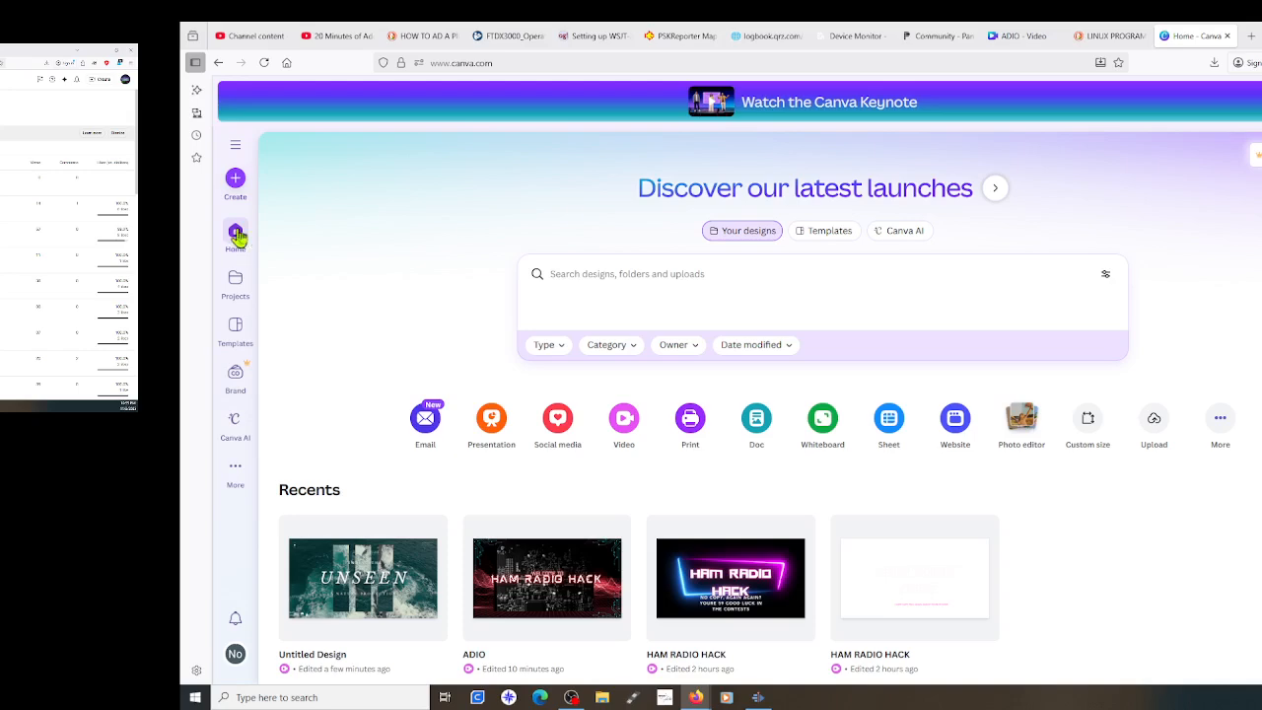
Open the Video category of the templates page and create a blank landscape video
{"action": "mouse_move", "coordinate": [829, 165]}
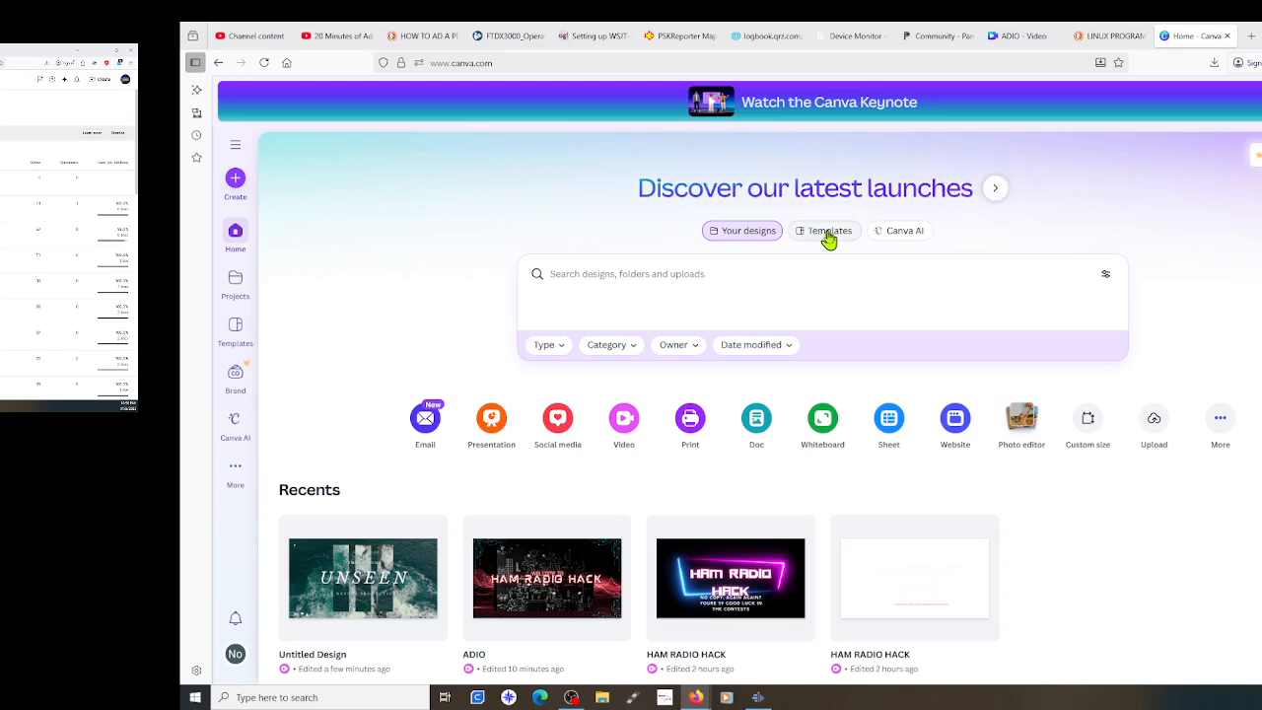
{"action": "left_click", "coordinate": [827, 236]}
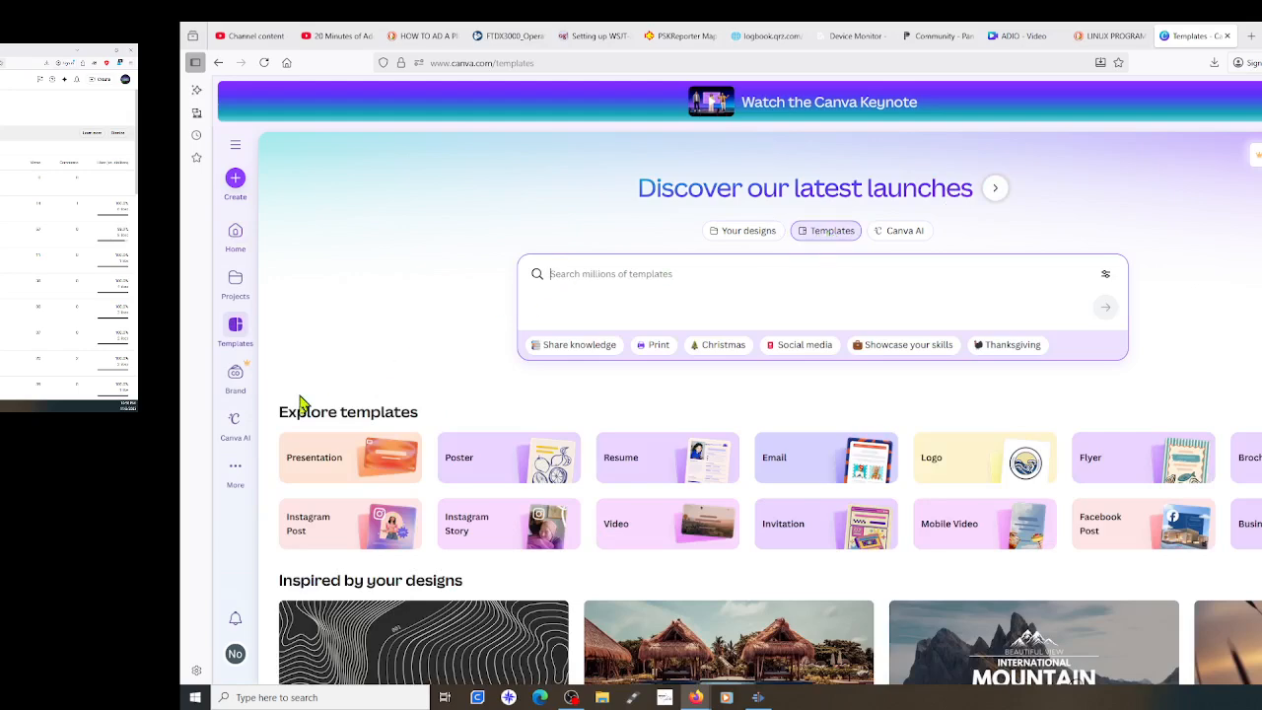
{"action": "left_click", "coordinate": [647, 534]}
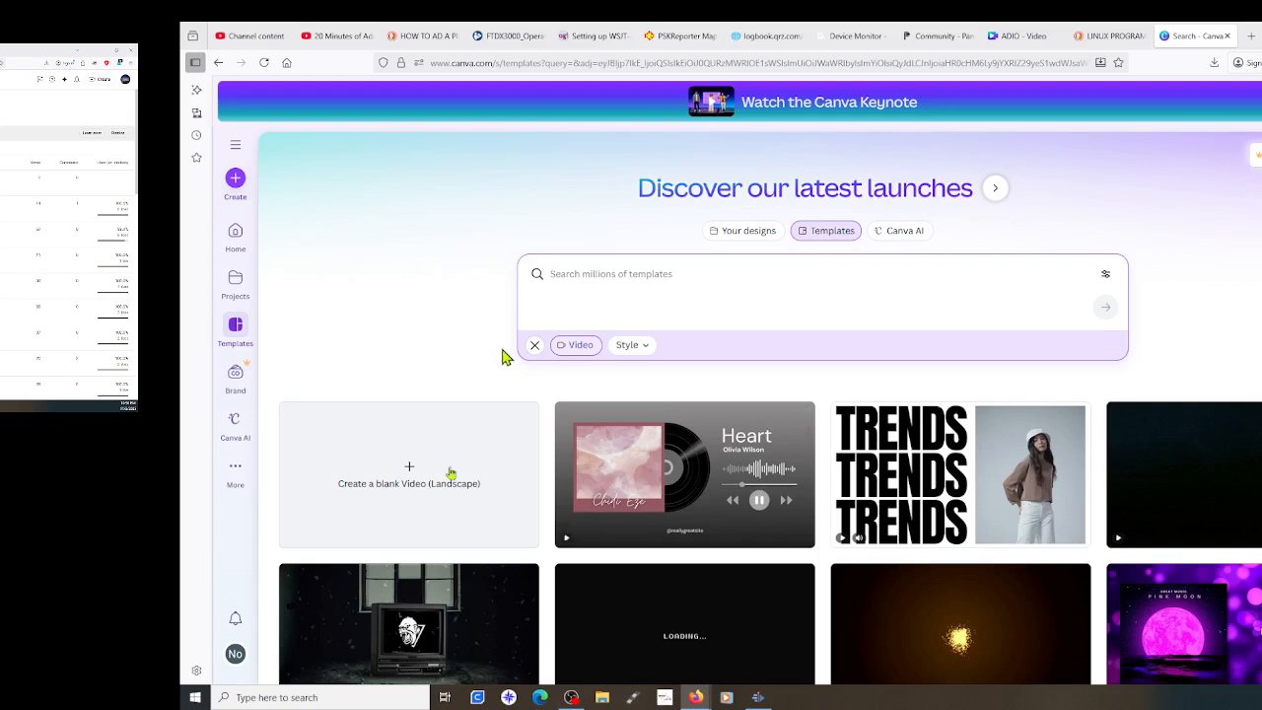
{"action": "left_click", "coordinate": [233, 475]}
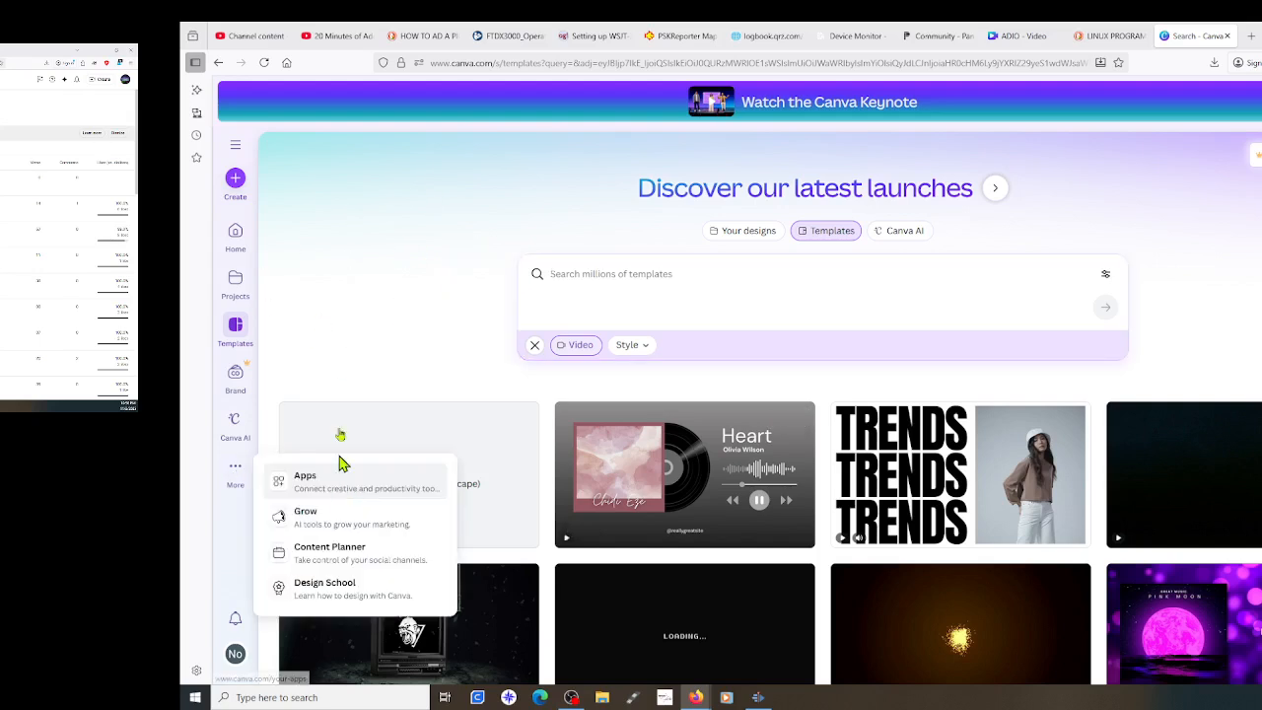
{"action": "left_click", "coordinate": [366, 480]}
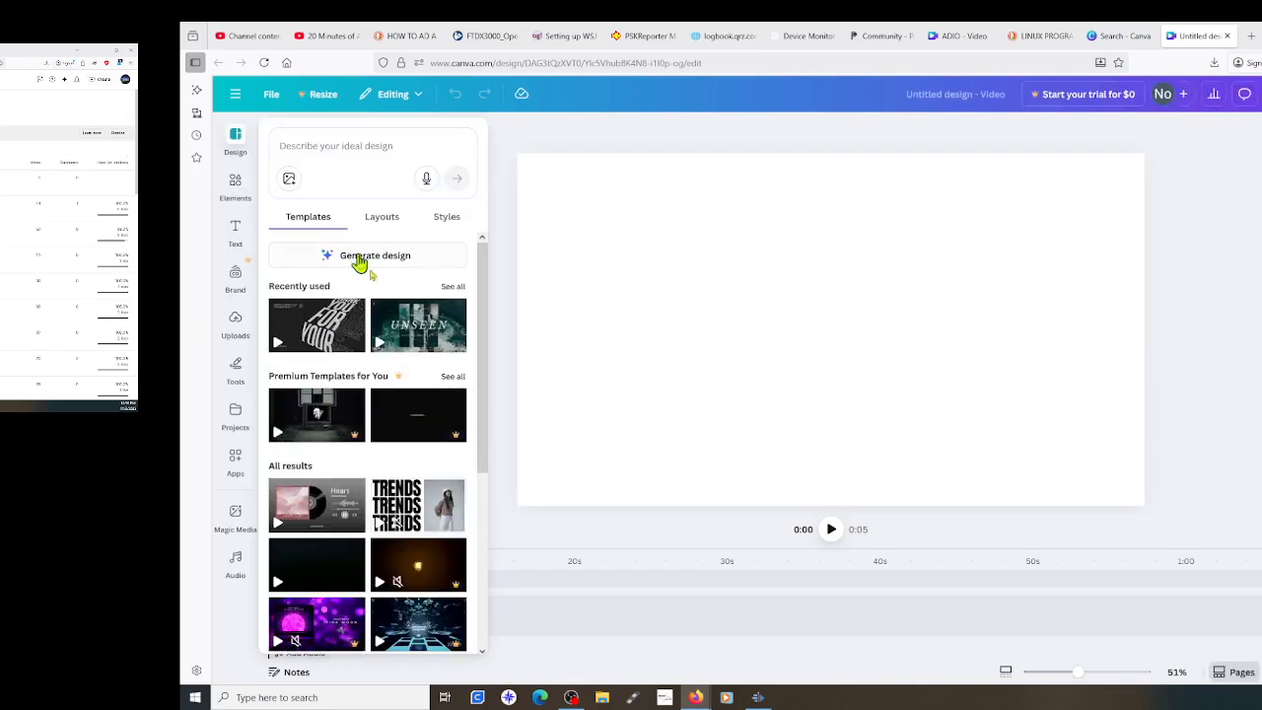
Check the available layouts for the blank video, and browse the video templates, previewing welcome, countdown and other intro designs
{"action": "left_click", "coordinate": [383, 221]}
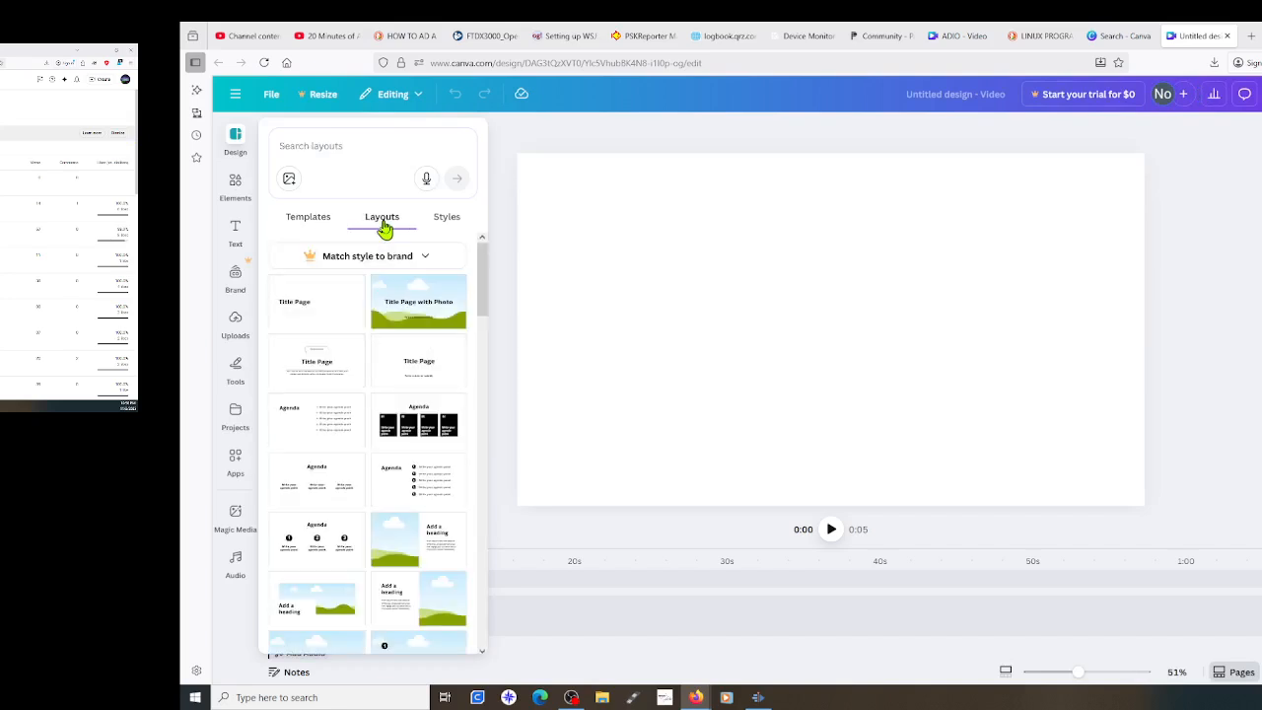
{"action": "left_click", "coordinate": [304, 223]}
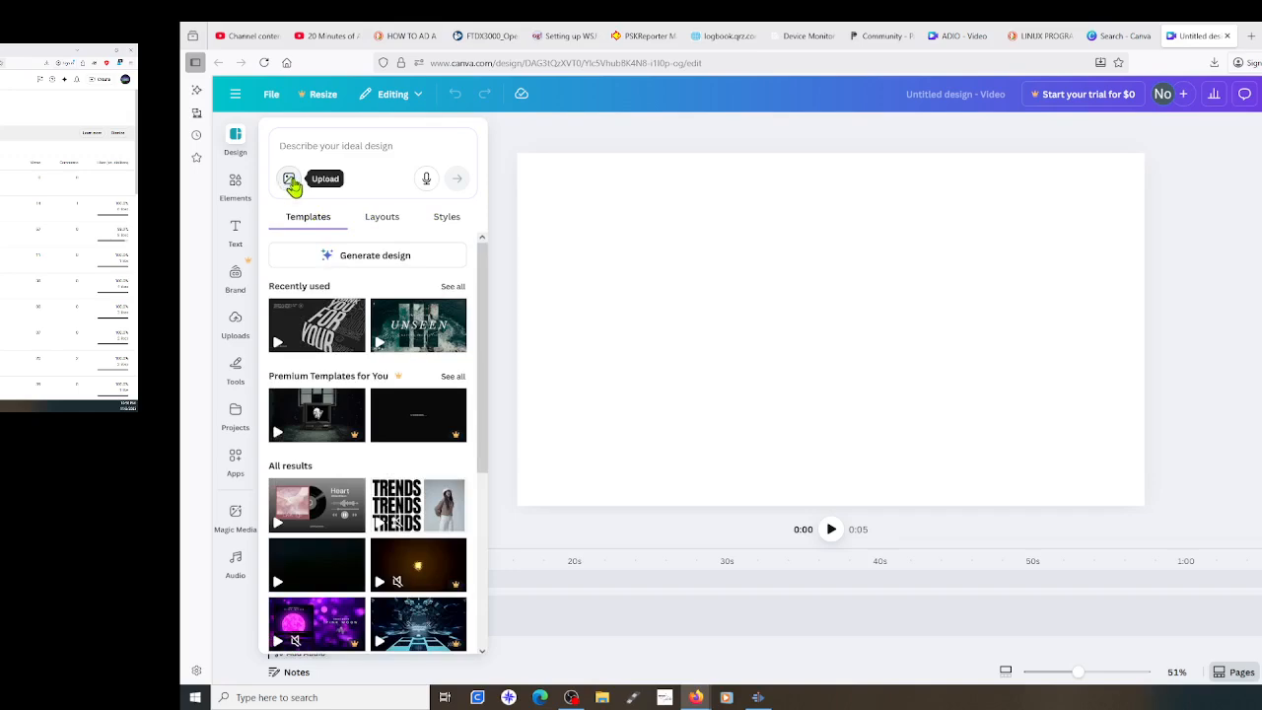
{"action": "scroll", "coordinate": [326, 405], "scroll_direction": "down", "scroll_amount": 1}
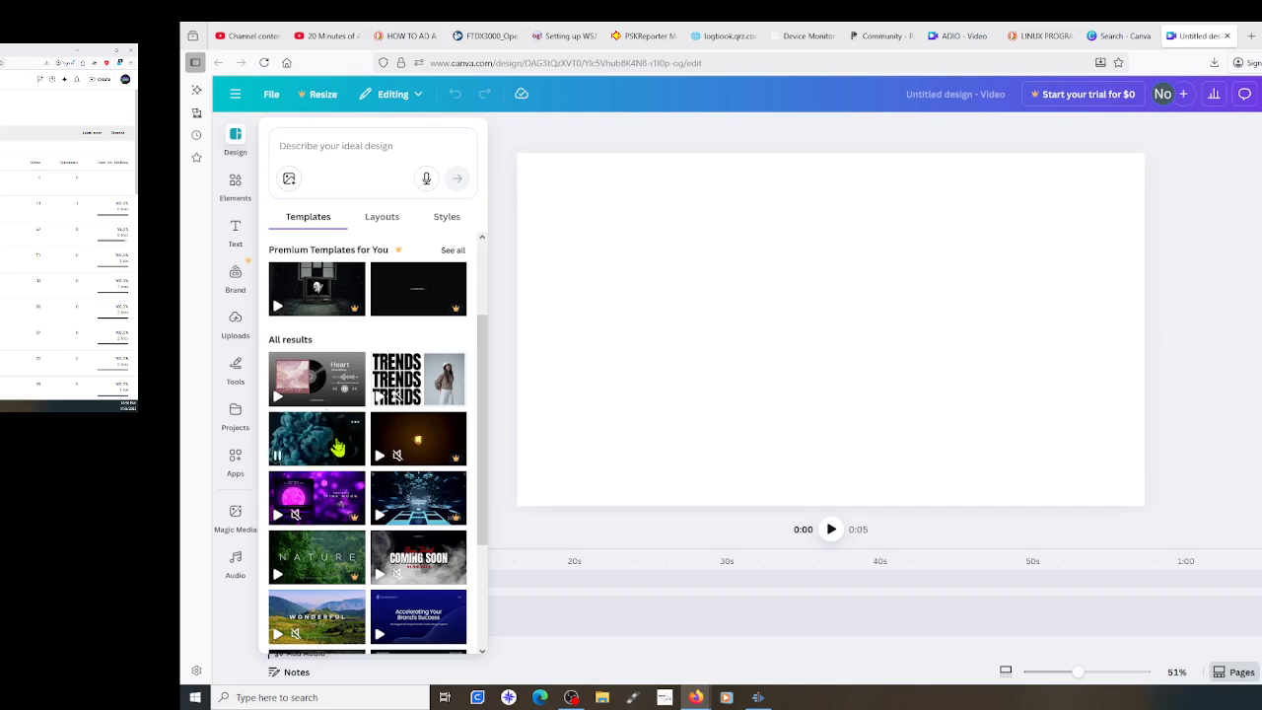
{"action": "scroll", "coordinate": [339, 448], "scroll_direction": "down", "scroll_amount": 1}
{"action": "scroll", "coordinate": [338, 447], "scroll_direction": "down", "scroll_amount": 2}
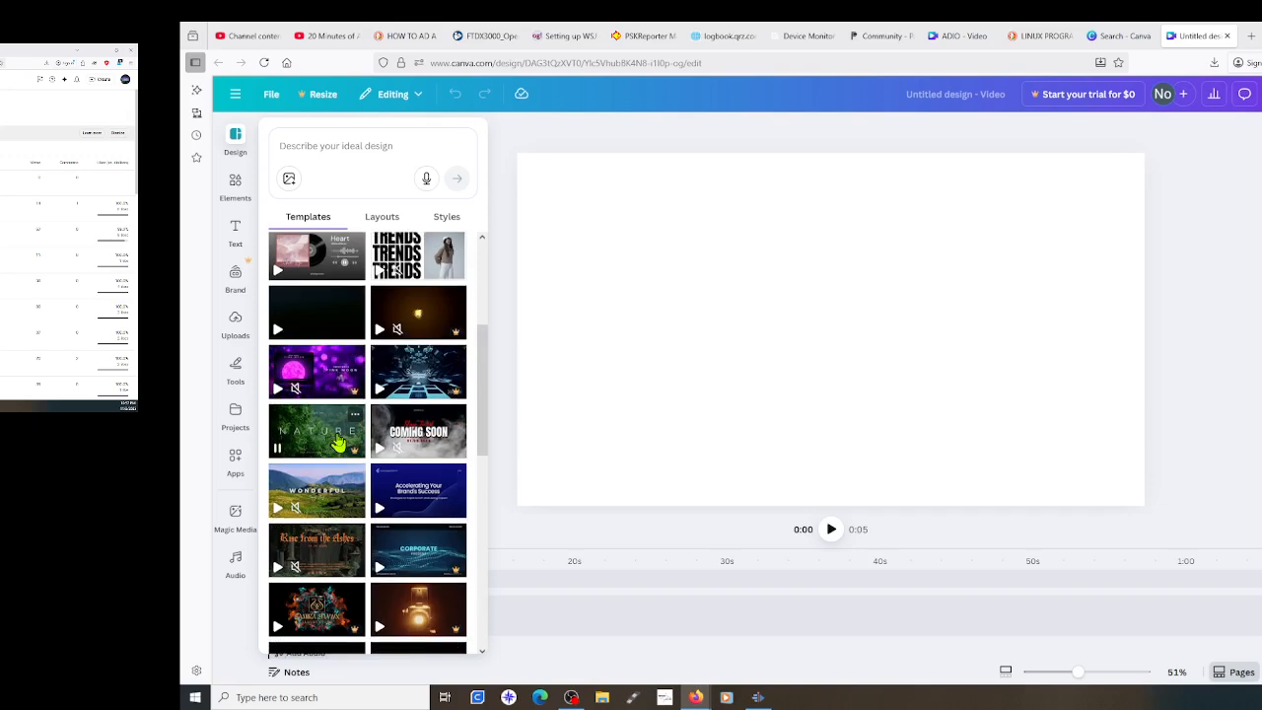
{"action": "scroll", "coordinate": [338, 444], "scroll_direction": "down", "scroll_amount": 1}
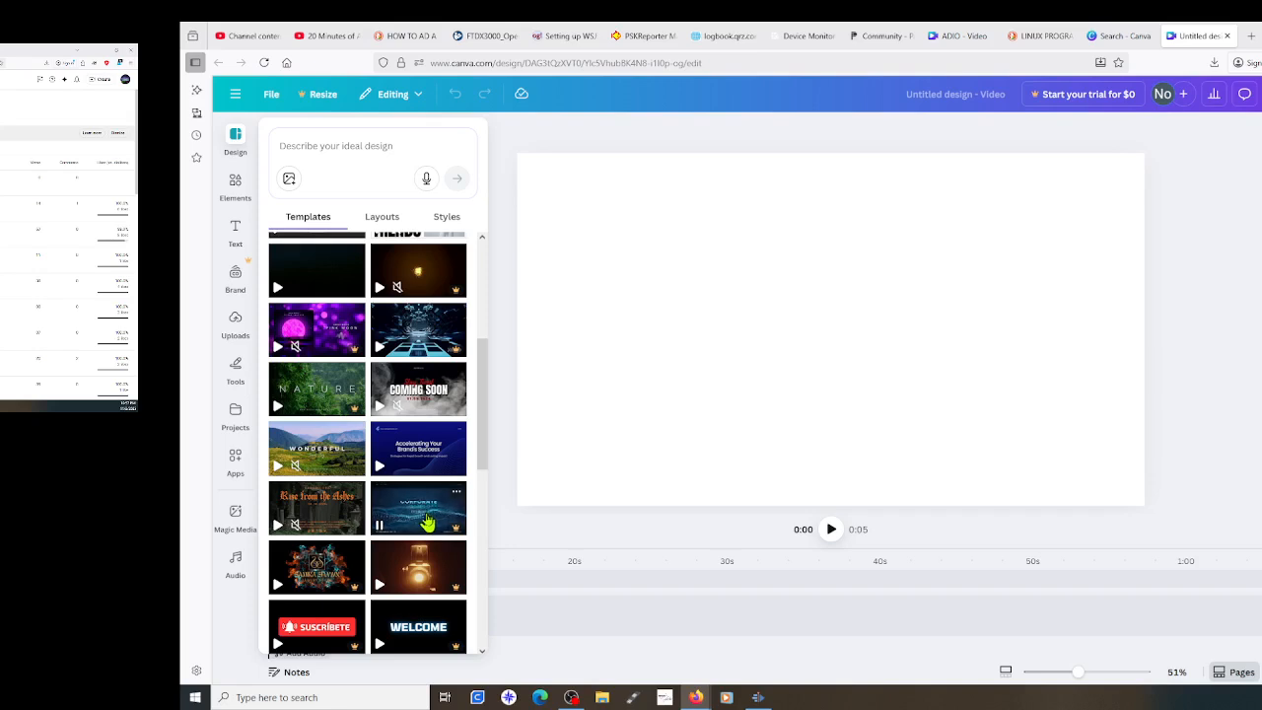
{"action": "scroll", "coordinate": [427, 522], "scroll_direction": "down", "scroll_amount": 1}
{"action": "scroll", "coordinate": [427, 523], "scroll_direction": "down", "scroll_amount": 3}
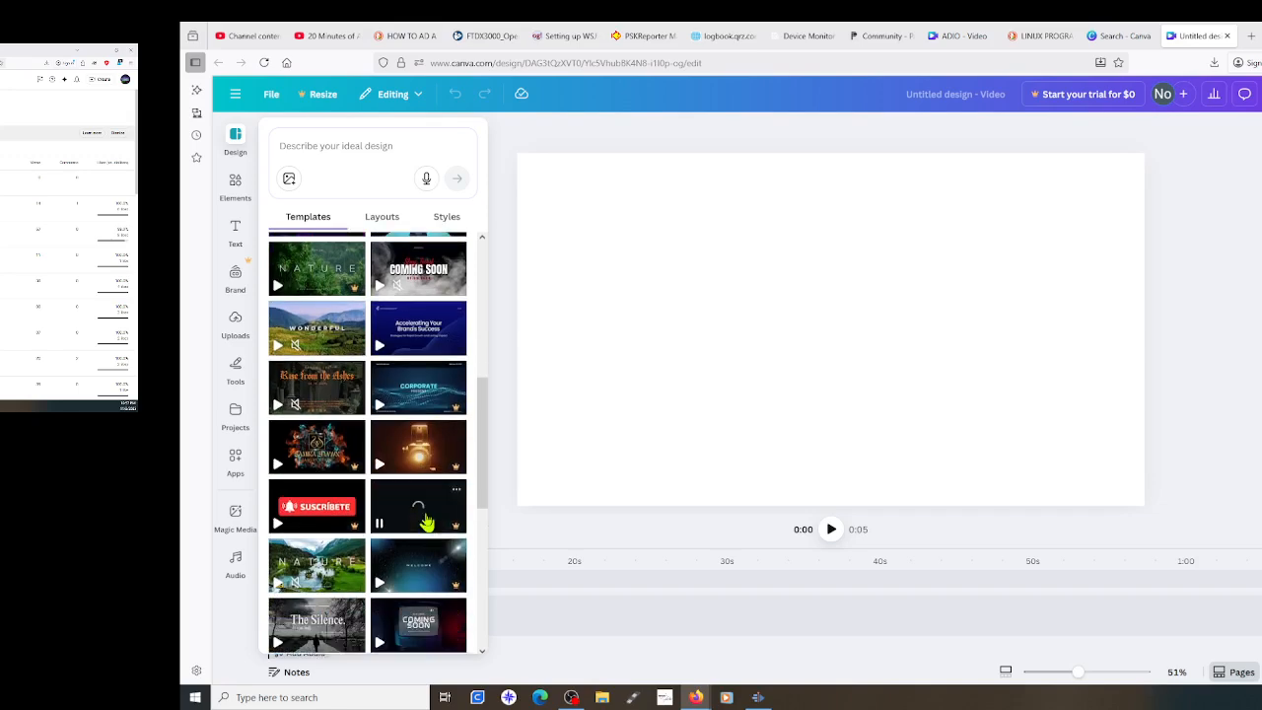
{"action": "scroll", "coordinate": [426, 523], "scroll_direction": "down", "scroll_amount": 2}
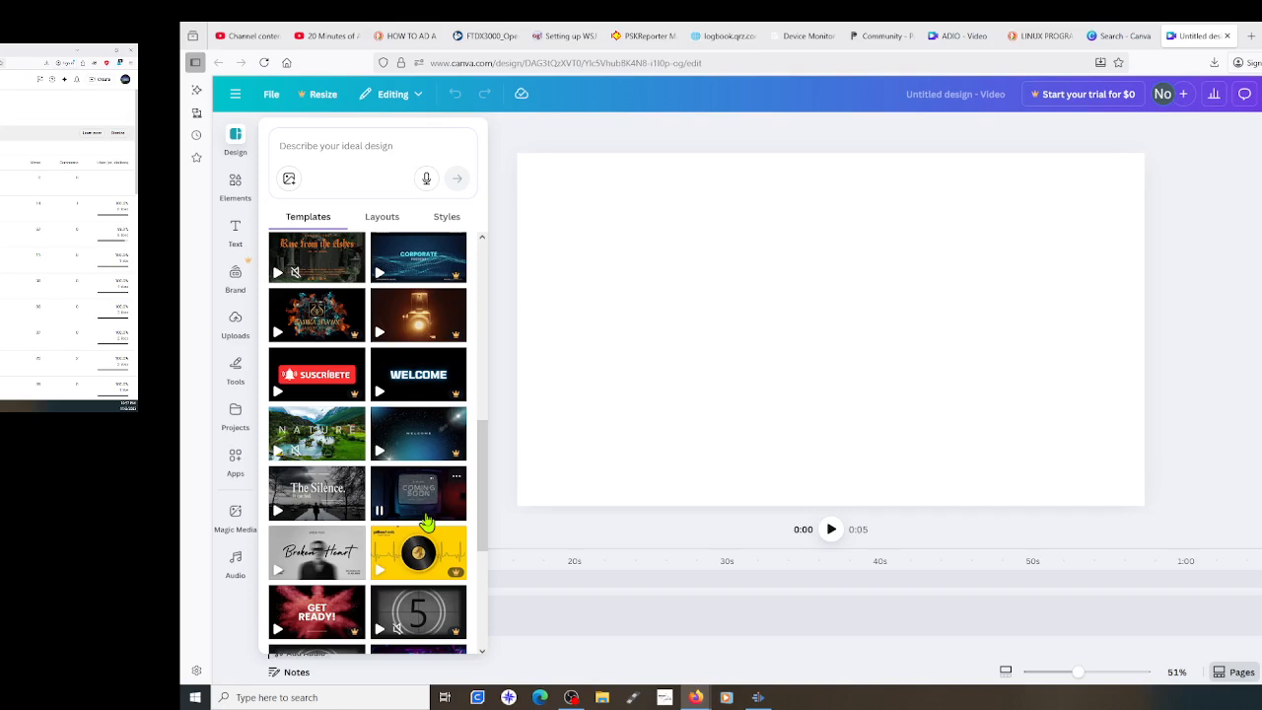
{"action": "scroll", "coordinate": [427, 522], "scroll_direction": "down", "scroll_amount": 1}
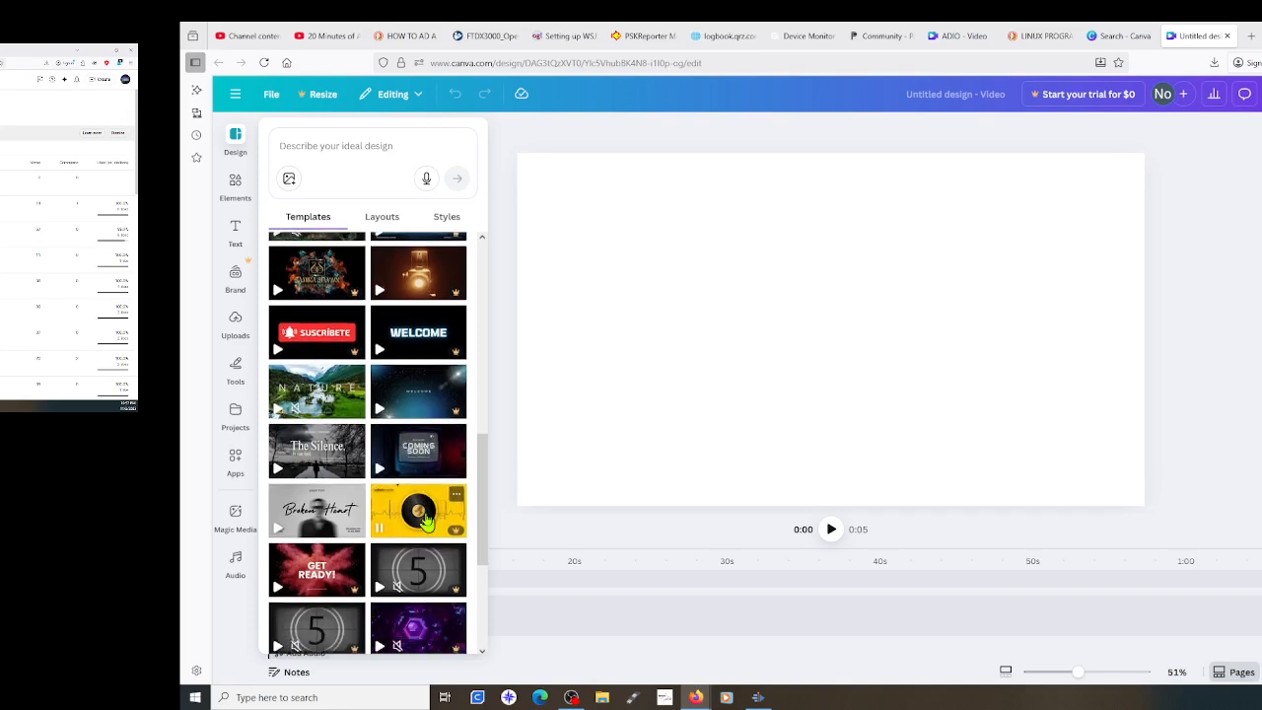
{"action": "scroll", "coordinate": [426, 522], "scroll_direction": "down", "scroll_amount": 2}
{"action": "scroll", "coordinate": [427, 523], "scroll_direction": "down", "scroll_amount": 3}
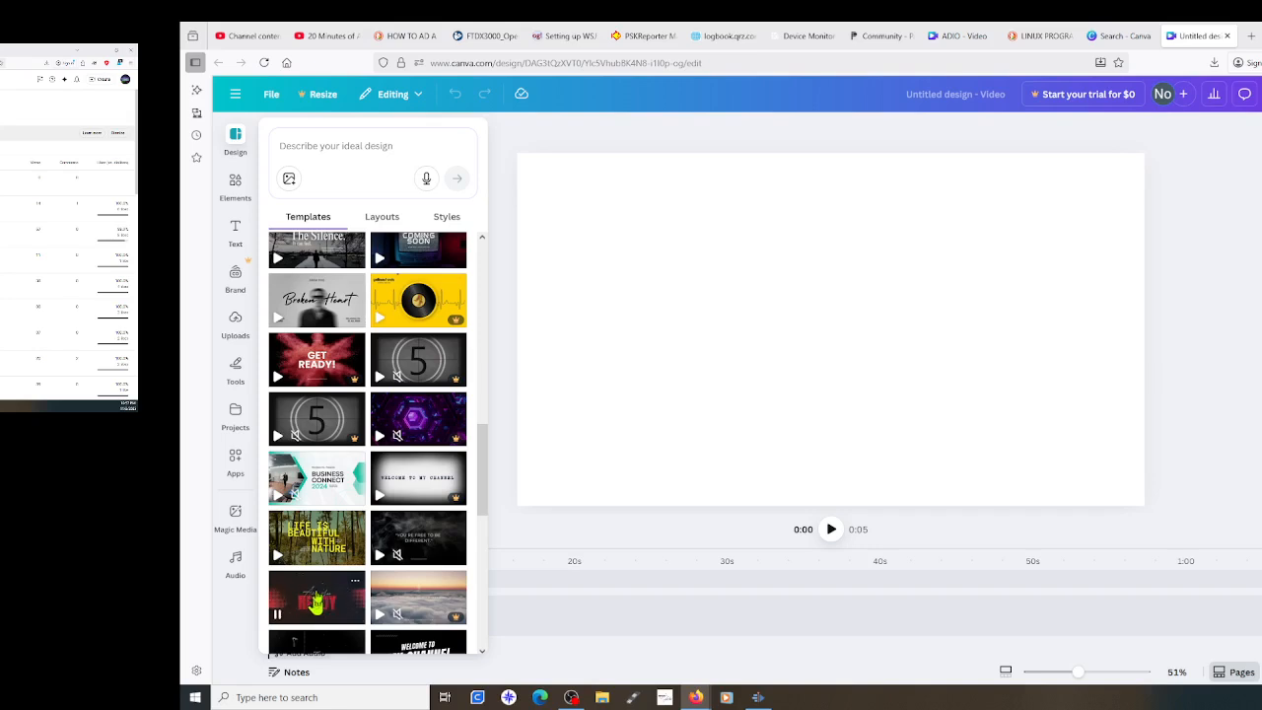
{"action": "scroll", "coordinate": [316, 550], "scroll_direction": "down", "scroll_amount": 2}
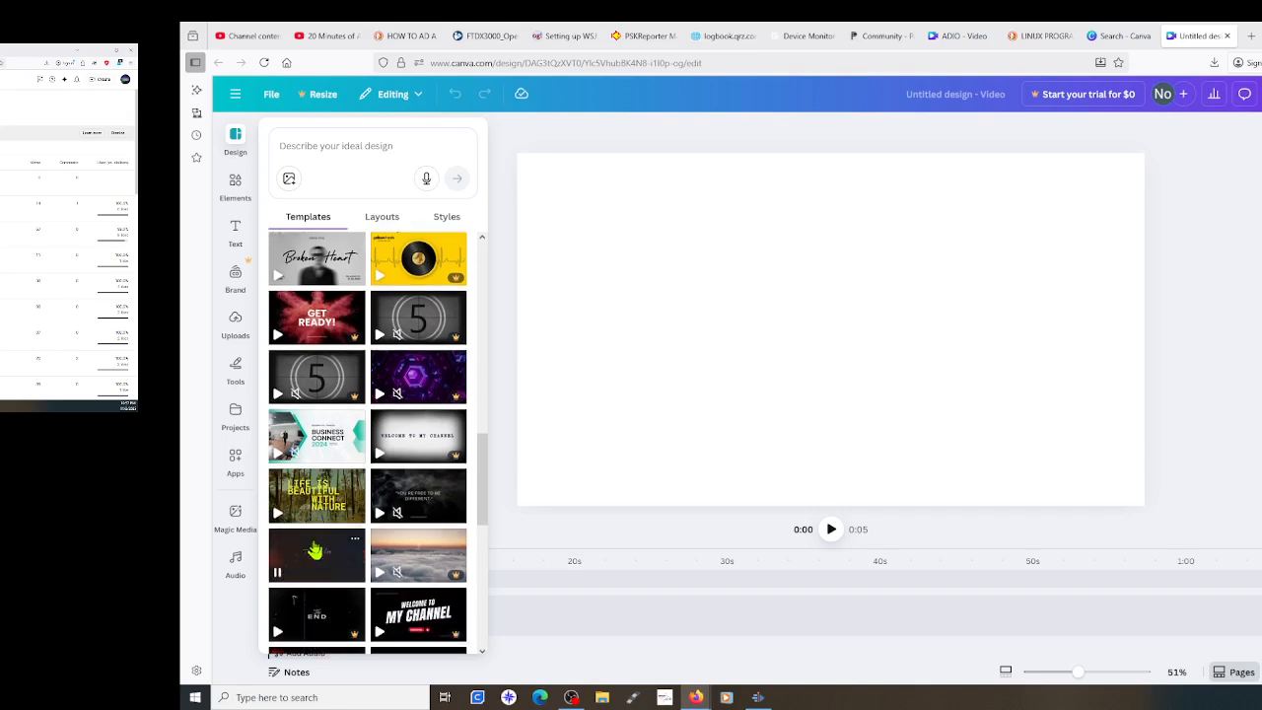
{"action": "scroll", "coordinate": [315, 550], "scroll_direction": "down", "scroll_amount": 1}
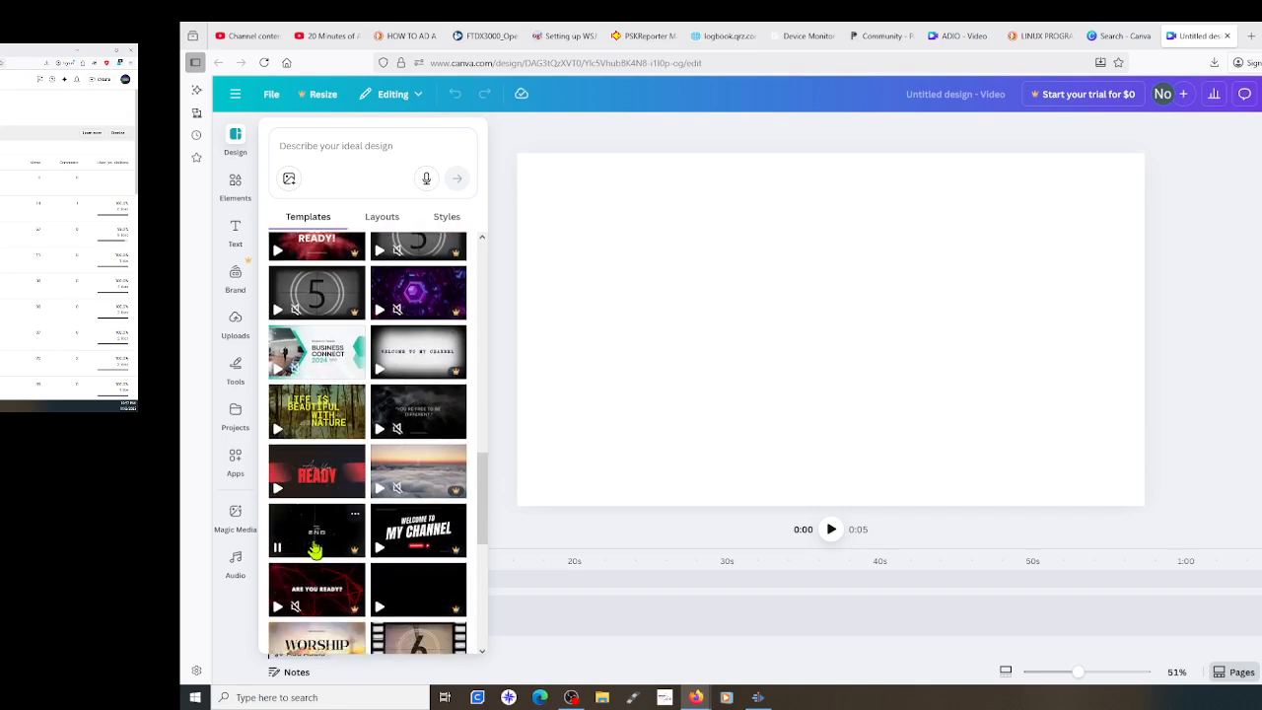
{"action": "scroll", "coordinate": [315, 550], "scroll_direction": "down", "scroll_amount": 1}
{"action": "scroll", "coordinate": [315, 550], "scroll_direction": "down", "scroll_amount": 1}
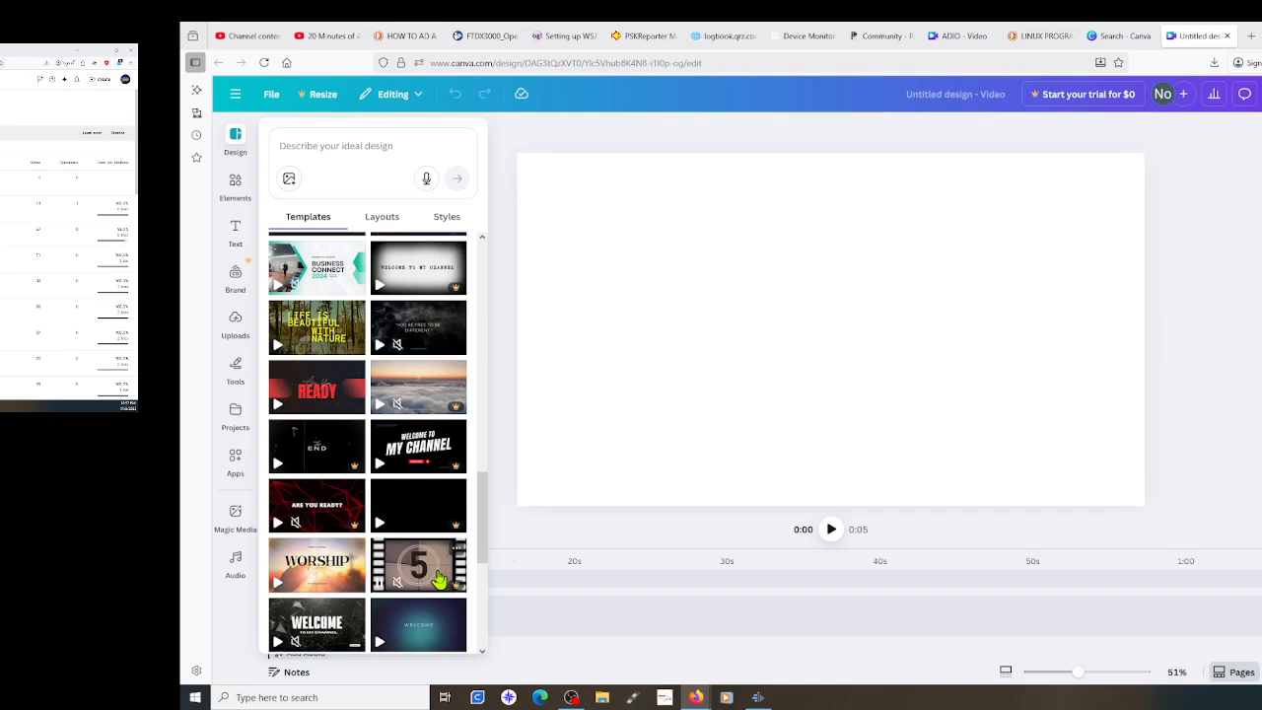
{"action": "scroll", "coordinate": [439, 580], "scroll_direction": "down", "scroll_amount": 1}
{"action": "scroll", "coordinate": [438, 580], "scroll_direction": "down", "scroll_amount": 2}
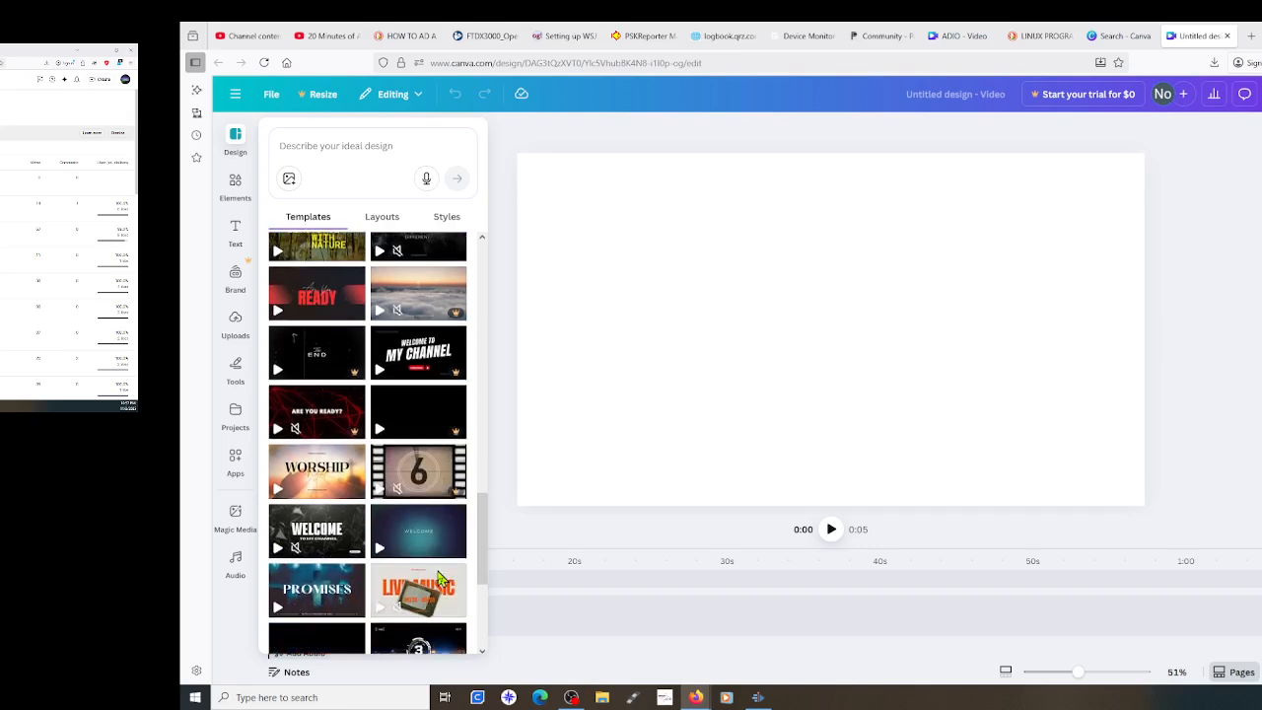
{"action": "scroll", "coordinate": [325, 434], "scroll_direction": "down", "scroll_amount": 1}
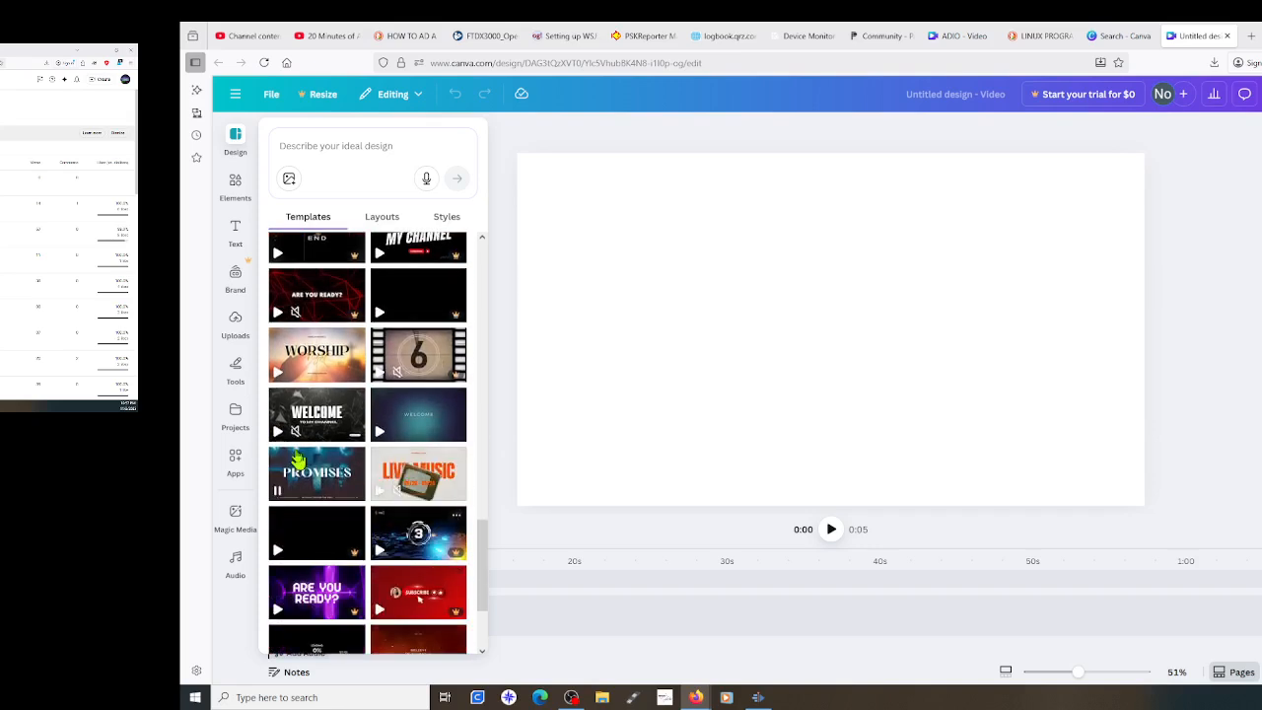
{"action": "scroll", "coordinate": [318, 434], "scroll_direction": "down", "scroll_amount": 1}
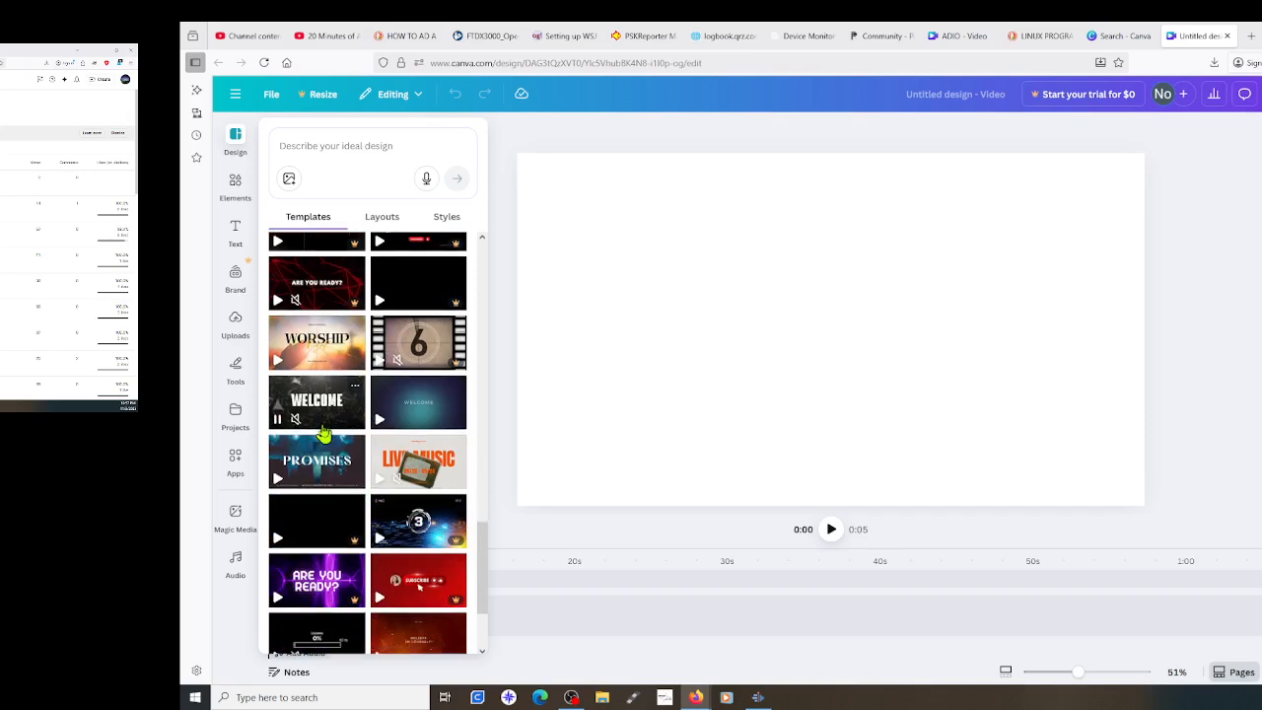
{"action": "scroll", "coordinate": [324, 433], "scroll_direction": "down", "scroll_amount": 1}
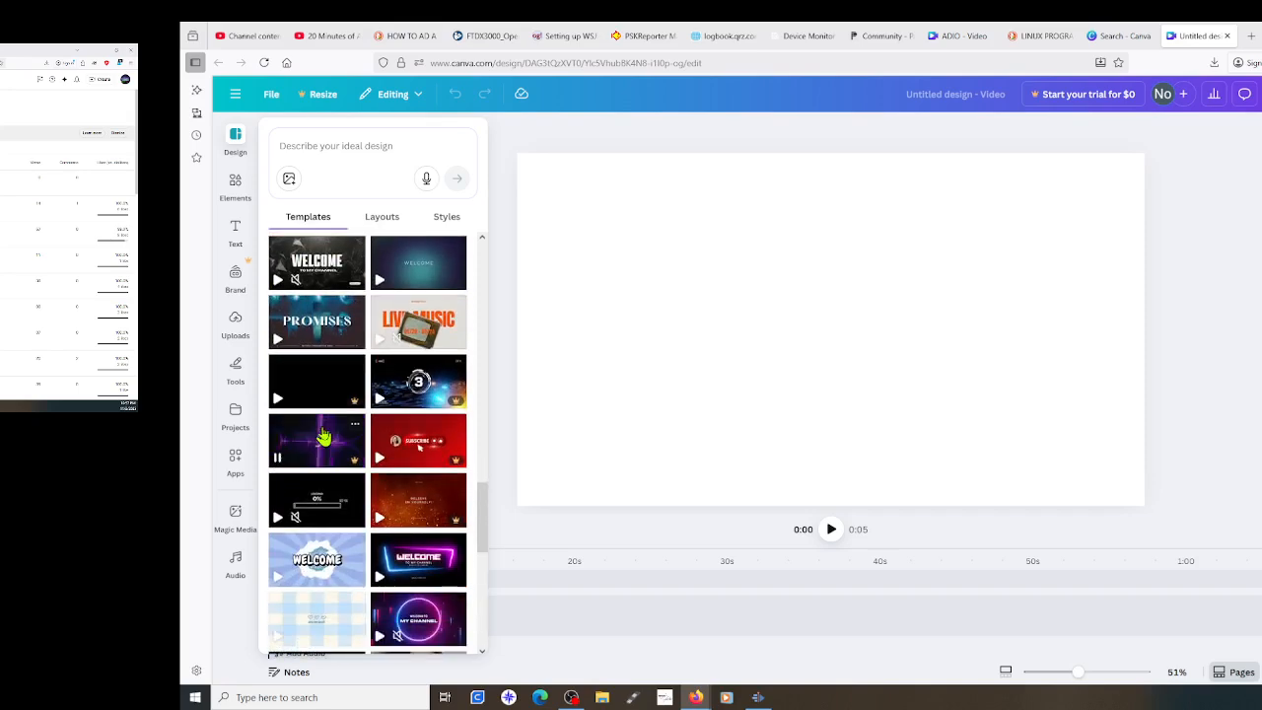
{"action": "scroll", "coordinate": [325, 439], "scroll_direction": "down", "scroll_amount": 1}
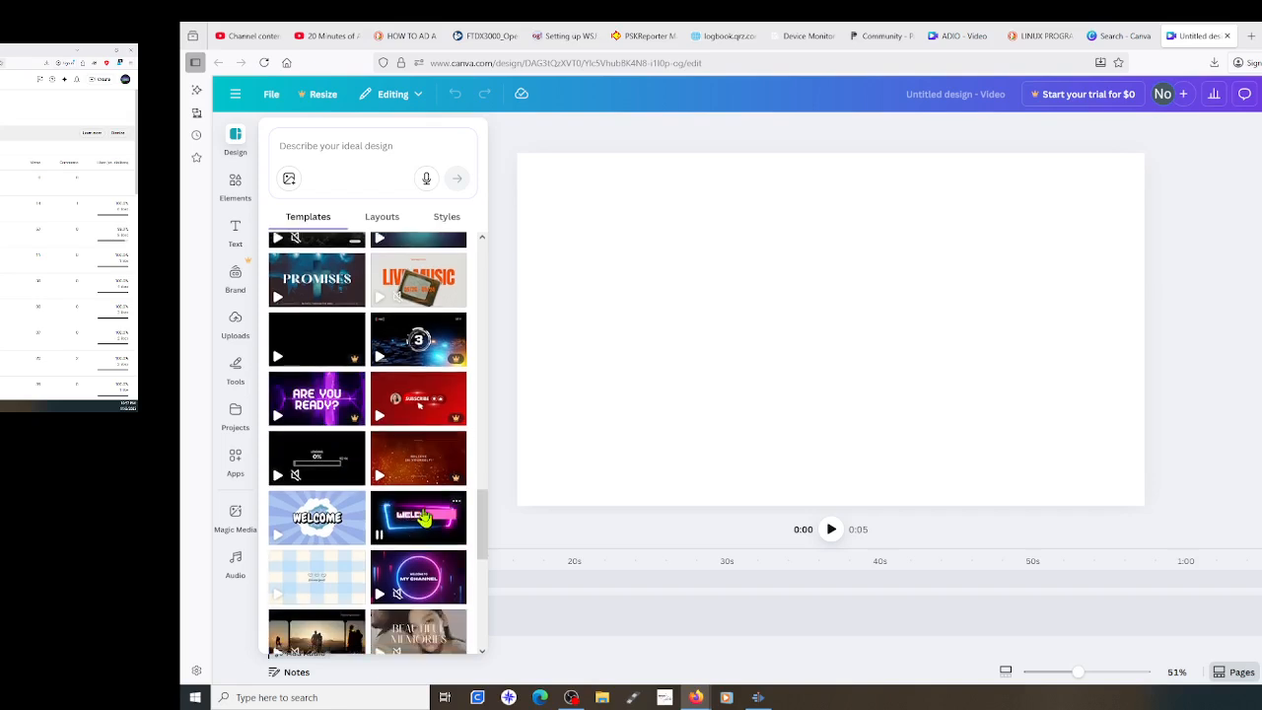
{"action": "scroll", "coordinate": [303, 418], "scroll_direction": "down", "scroll_amount": 2}
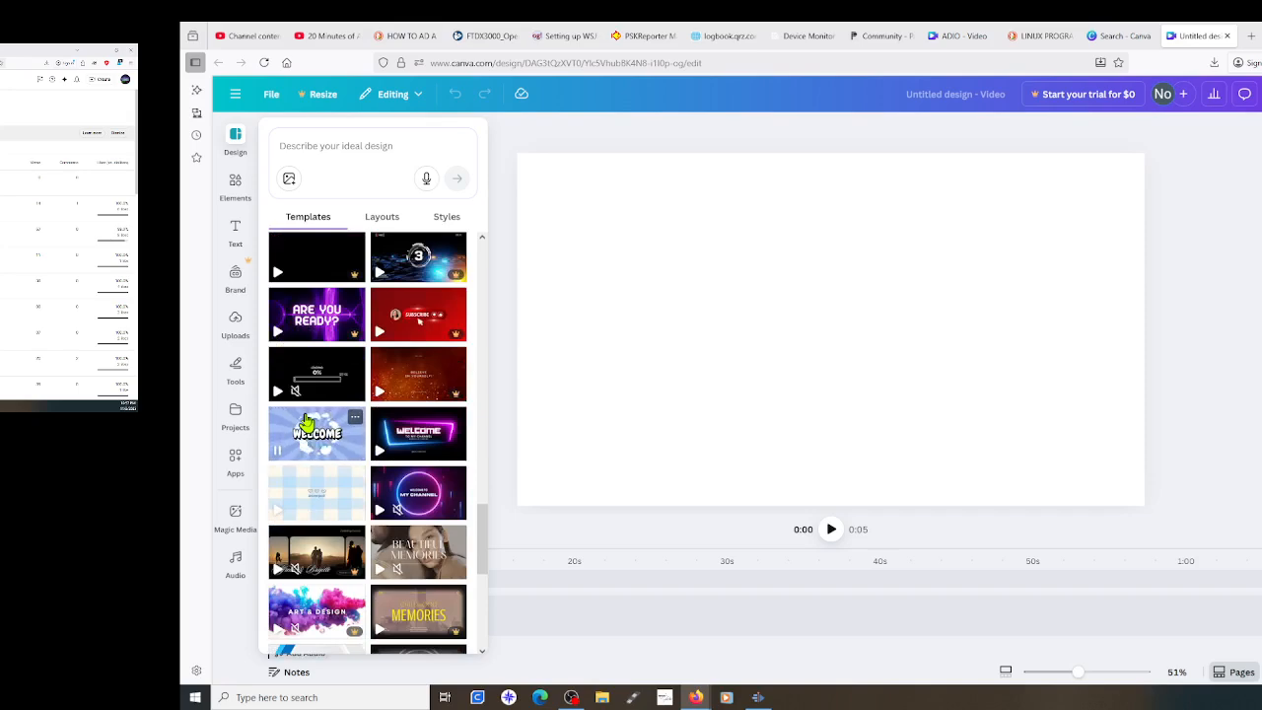
{"action": "scroll", "coordinate": [307, 423], "scroll_direction": "down", "scroll_amount": 2}
{"action": "scroll", "coordinate": [307, 424], "scroll_direction": "down", "scroll_amount": 2}
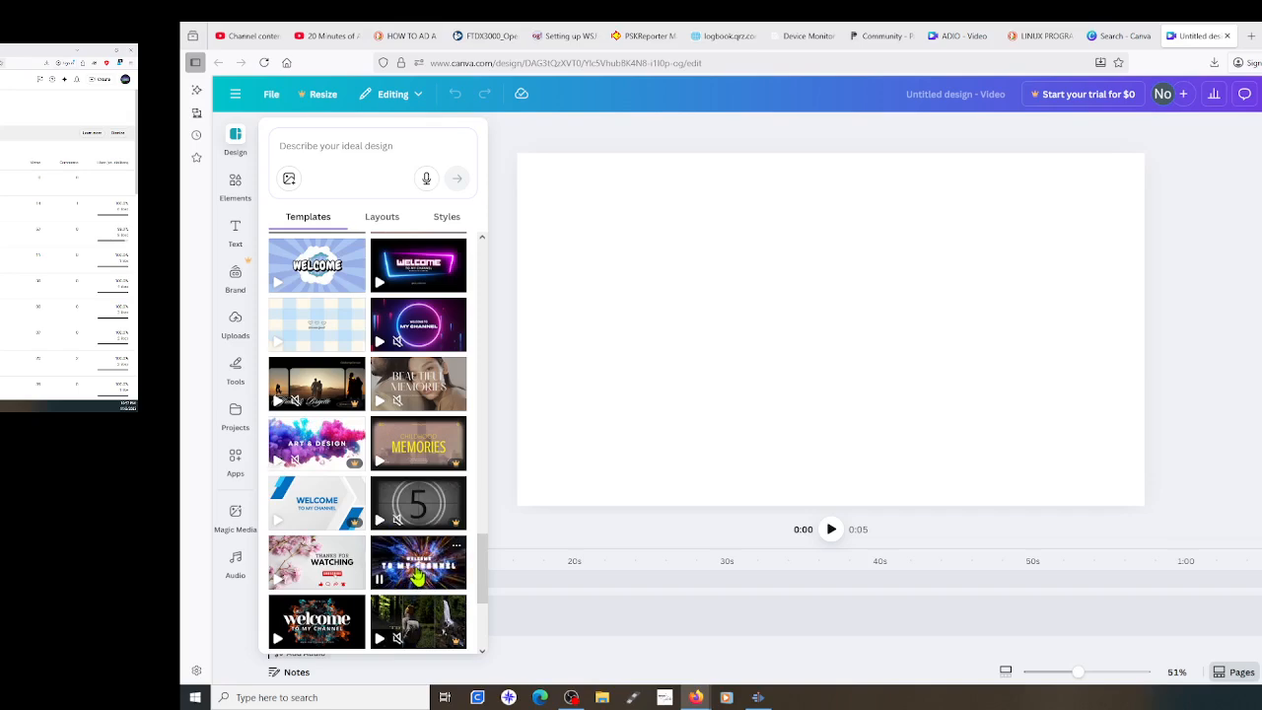
{"action": "scroll", "coordinate": [417, 575], "scroll_direction": "down", "scroll_amount": 2}
{"action": "scroll", "coordinate": [337, 524], "scroll_direction": "down", "scroll_amount": 5}
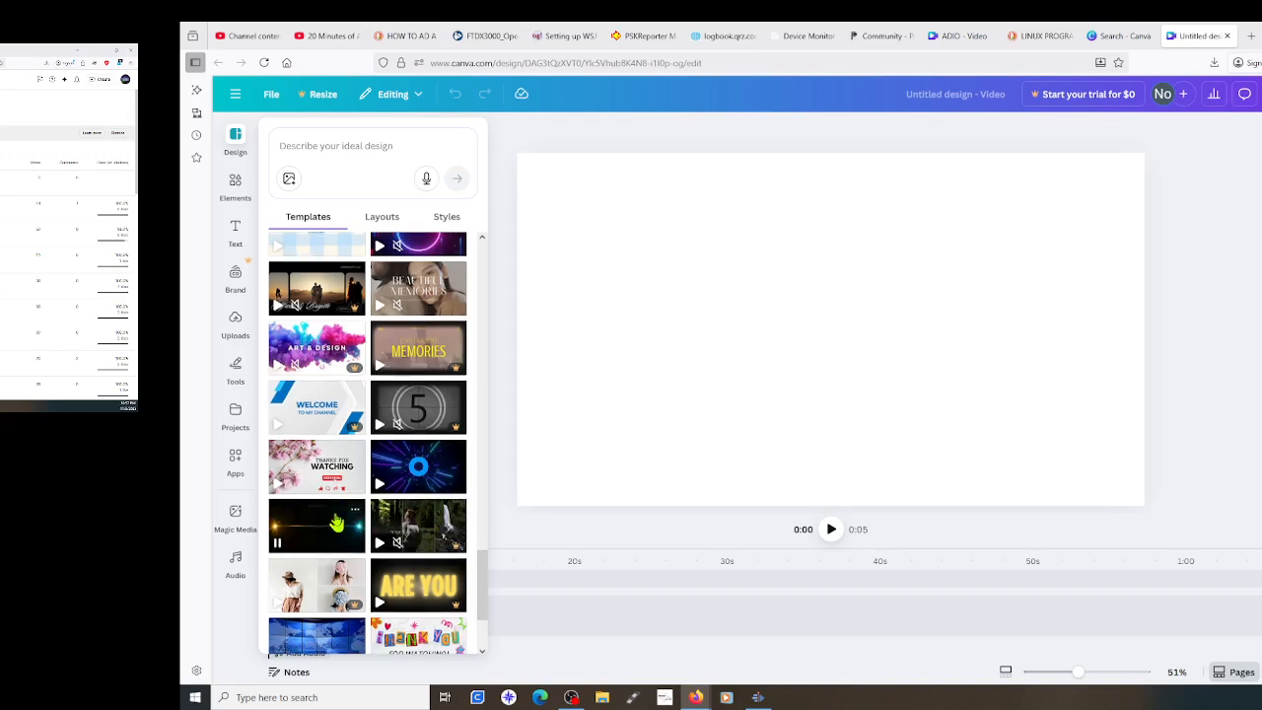
{"action": "scroll", "coordinate": [336, 524], "scroll_direction": "down", "scroll_amount": 2}
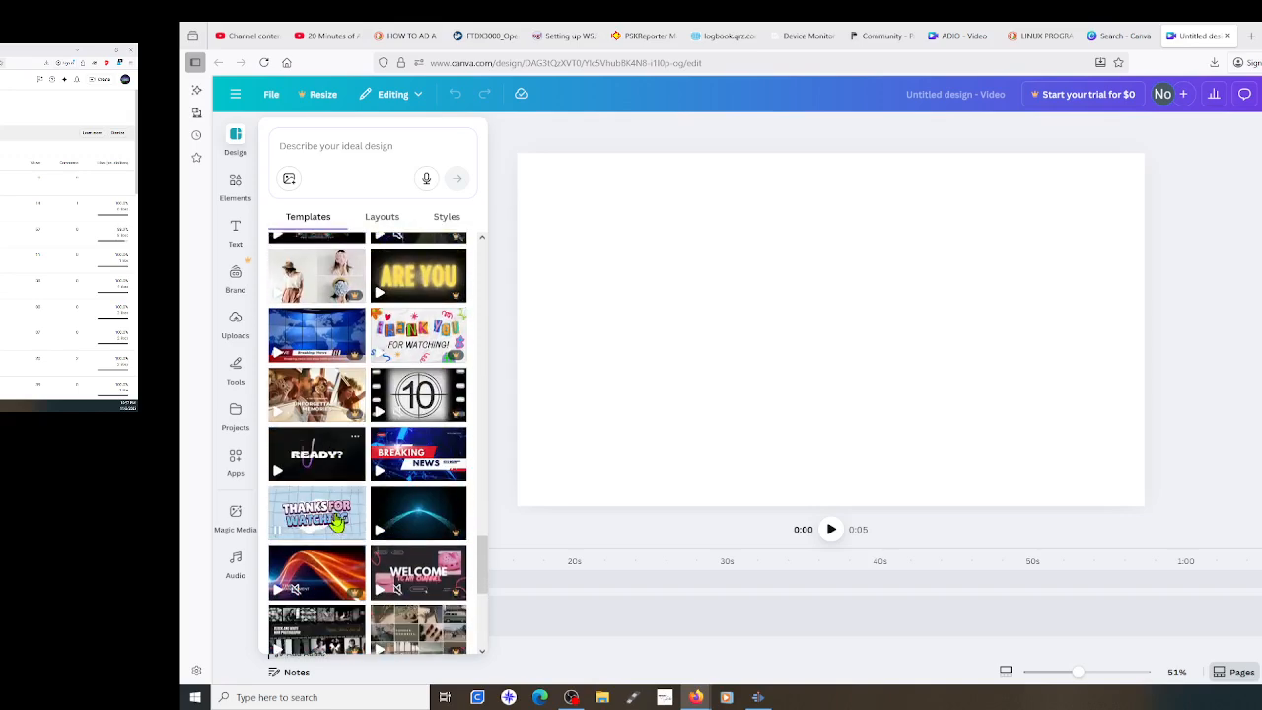
{"action": "scroll", "coordinate": [336, 524], "scroll_direction": "down", "scroll_amount": 5}
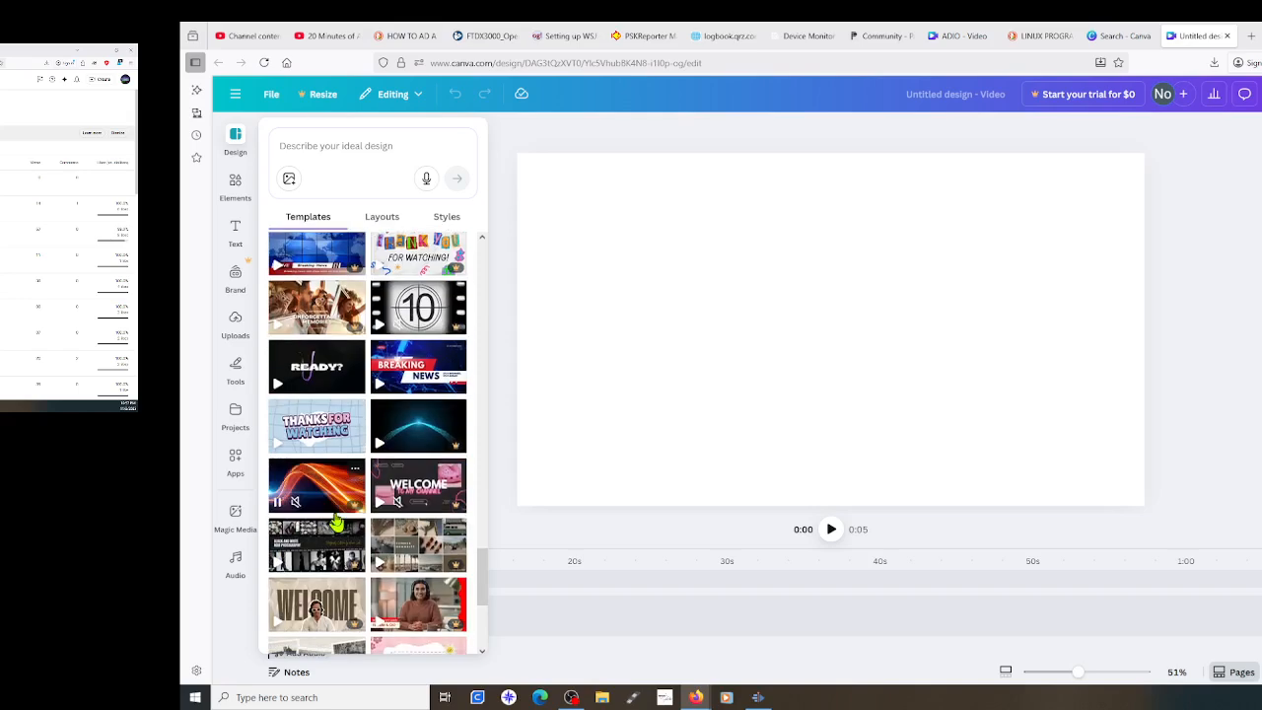
{"action": "scroll", "coordinate": [336, 524], "scroll_direction": "down", "scroll_amount": 5}
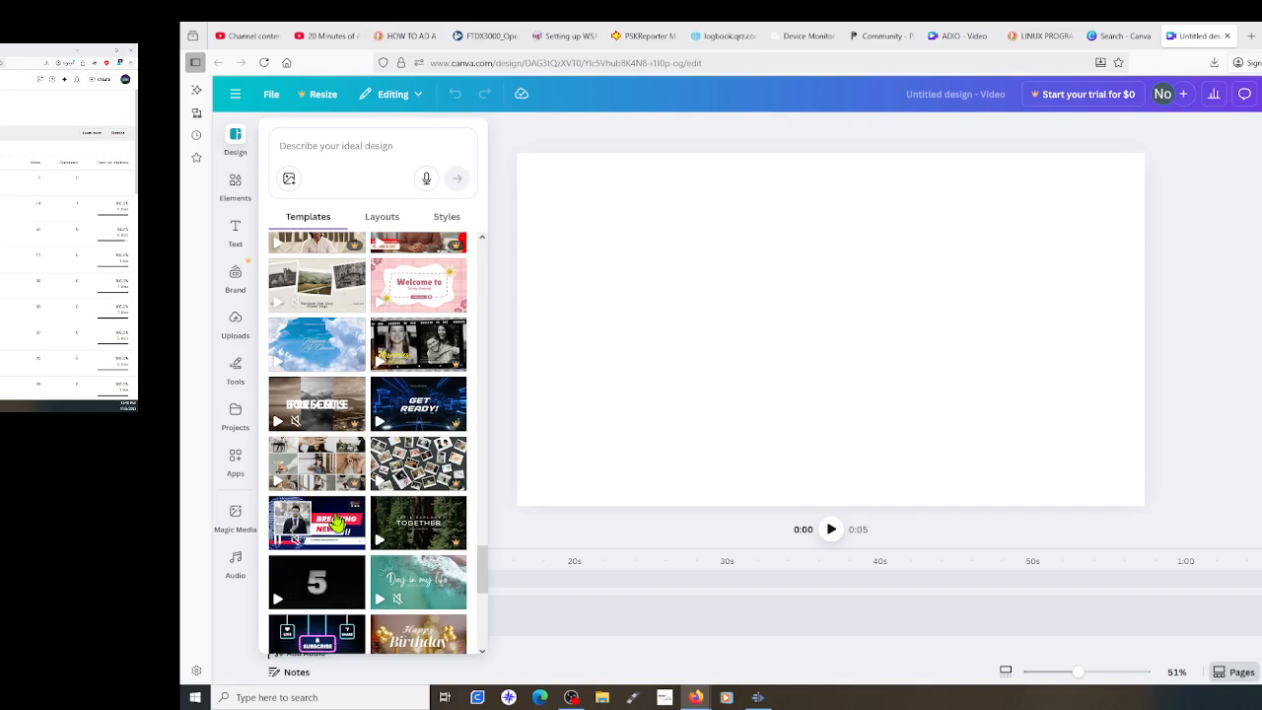
{"action": "scroll", "coordinate": [336, 524], "scroll_direction": "down", "scroll_amount": 2}
{"action": "scroll", "coordinate": [337, 523], "scroll_direction": "down", "scroll_amount": 4}
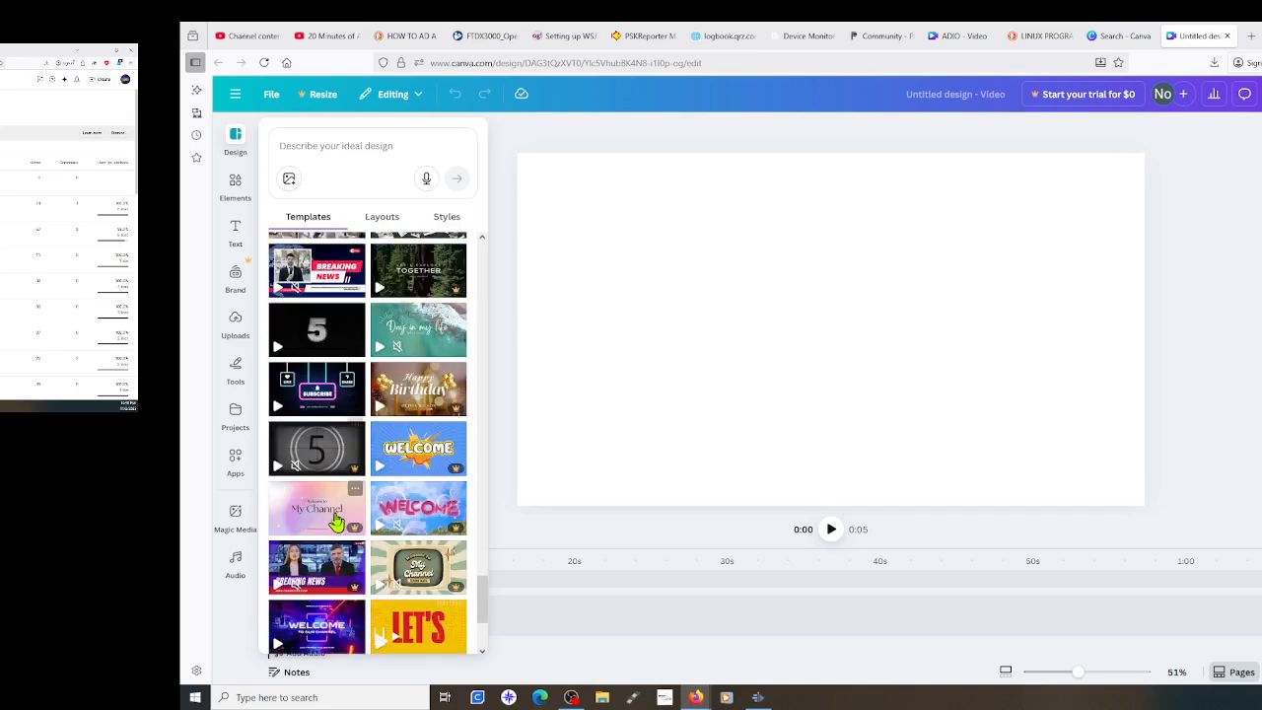
{"action": "scroll", "coordinate": [336, 524], "scroll_direction": "down", "scroll_amount": 2}
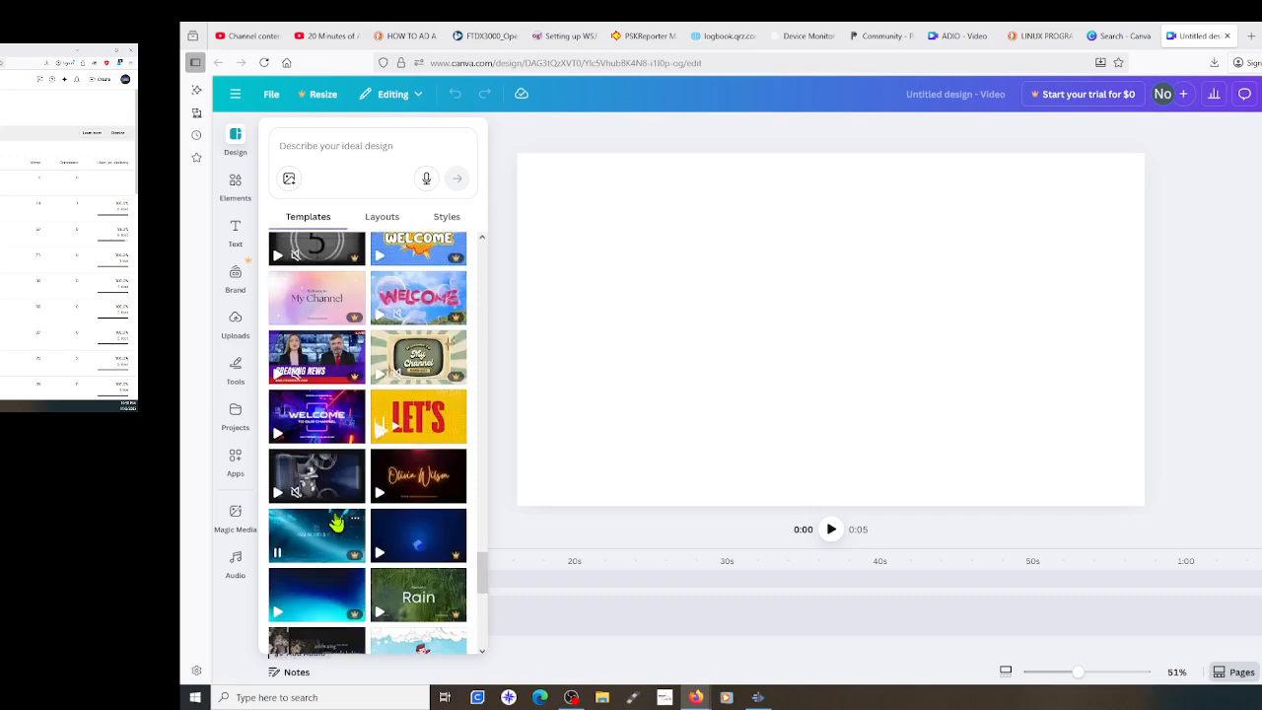
{"action": "scroll", "coordinate": [337, 523], "scroll_direction": "down", "scroll_amount": 2}
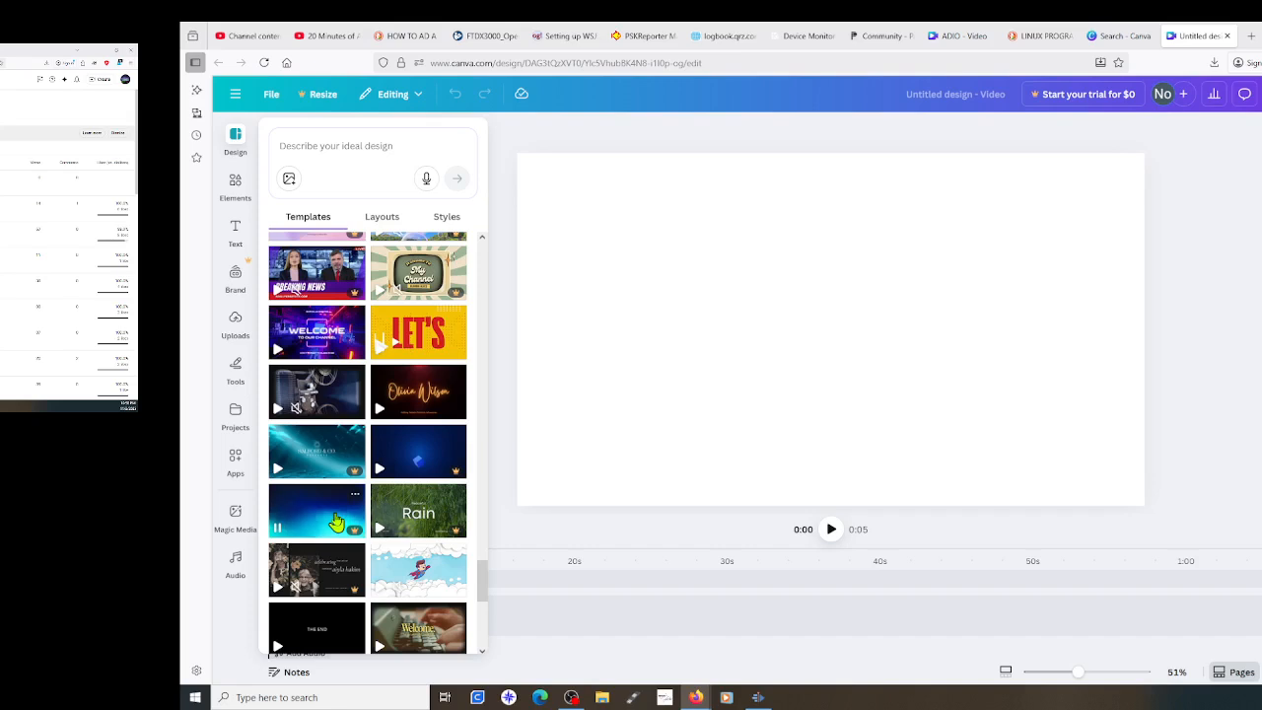
{"action": "scroll", "coordinate": [337, 523], "scroll_direction": "down", "scroll_amount": 4}
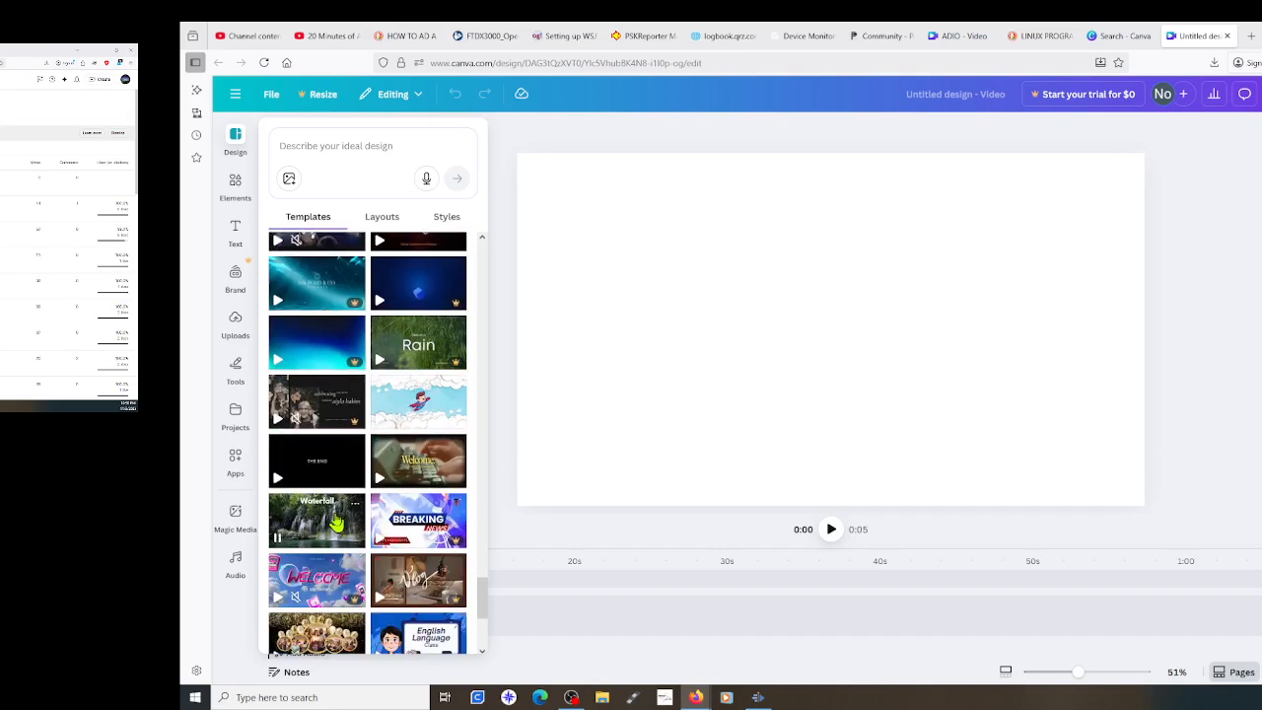
{"action": "scroll", "coordinate": [337, 523], "scroll_direction": "down", "scroll_amount": 6}
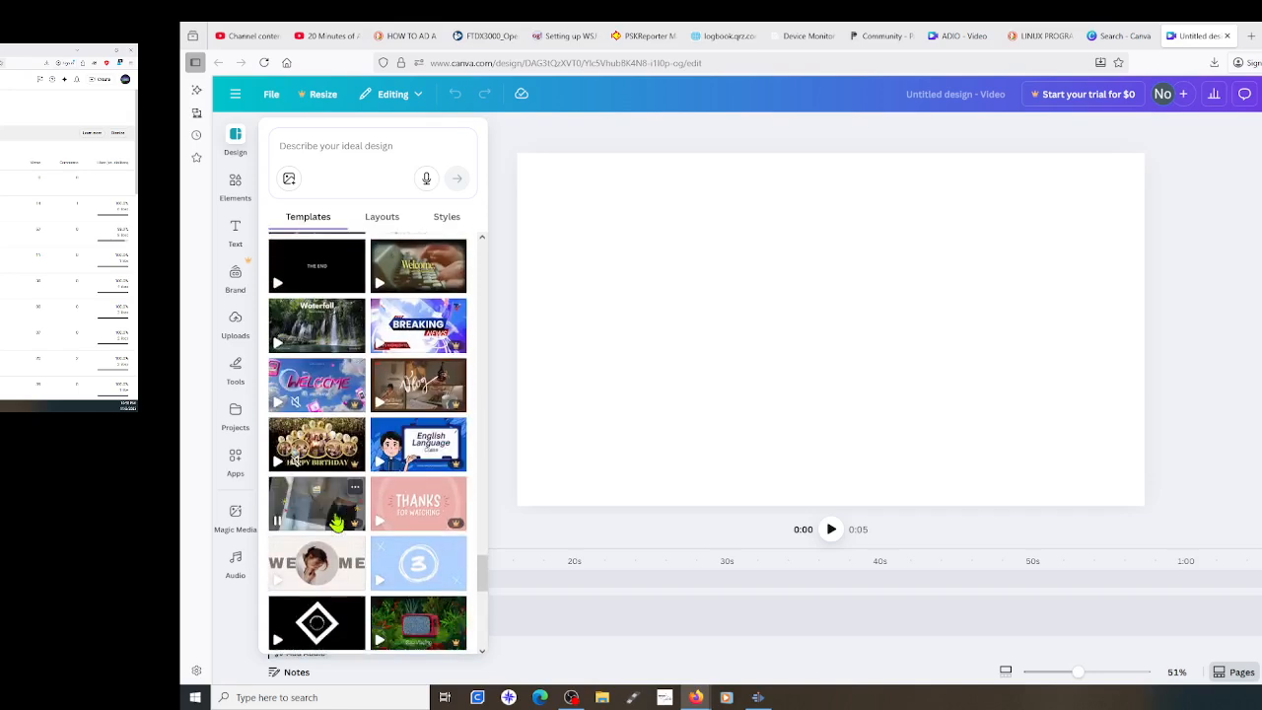
{"action": "scroll", "coordinate": [336, 524], "scroll_direction": "down", "scroll_amount": 4}
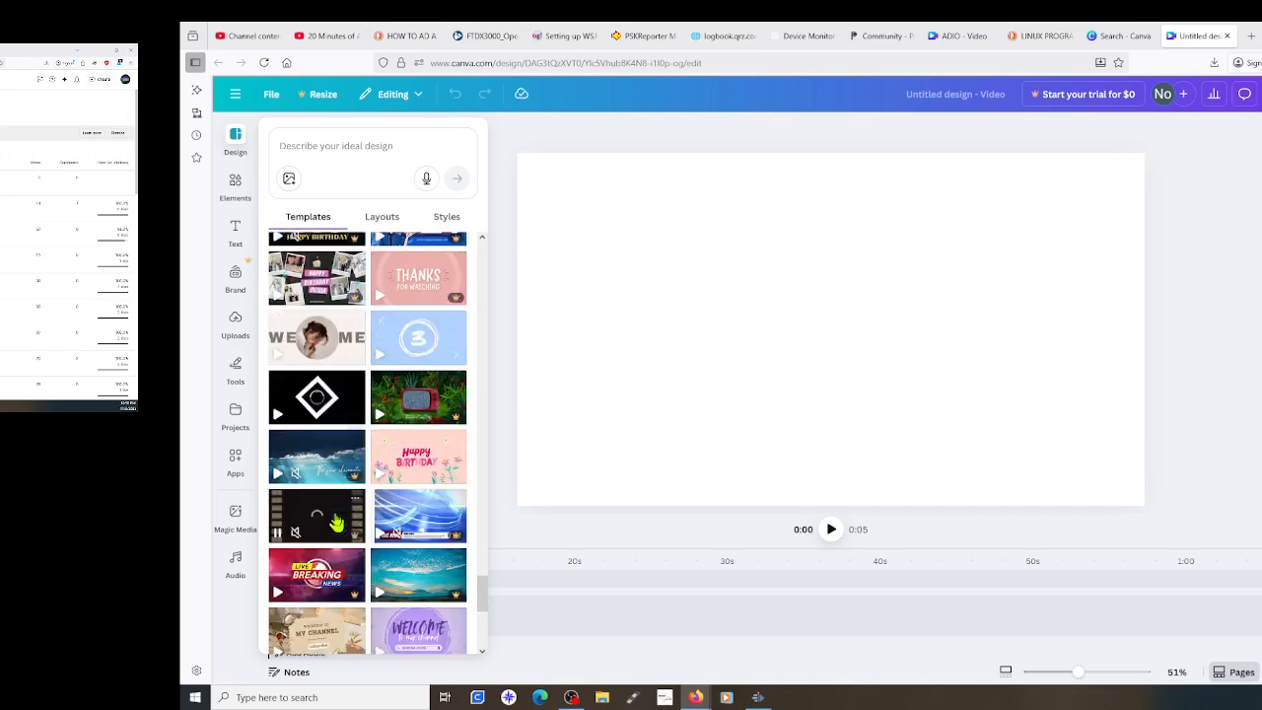
{"action": "scroll", "coordinate": [336, 523], "scroll_direction": "down", "scroll_amount": 6}
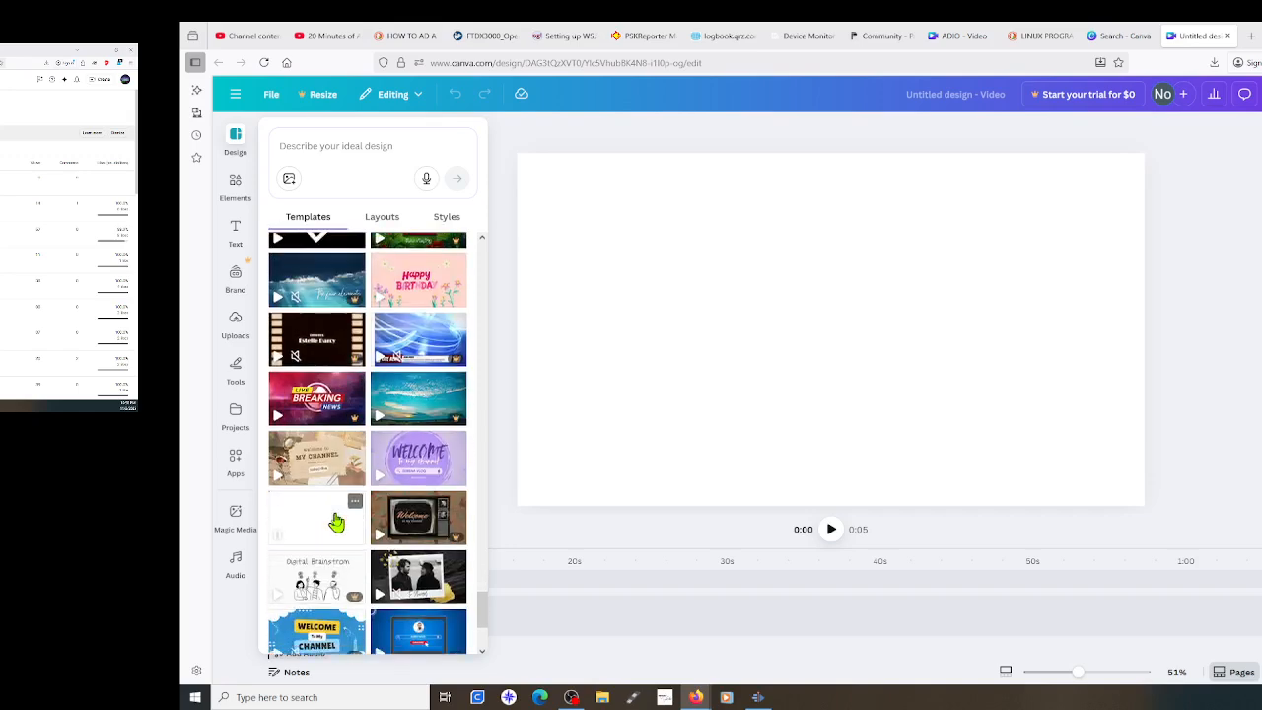
{"action": "scroll", "coordinate": [336, 519], "scroll_direction": "down", "scroll_amount": 3}
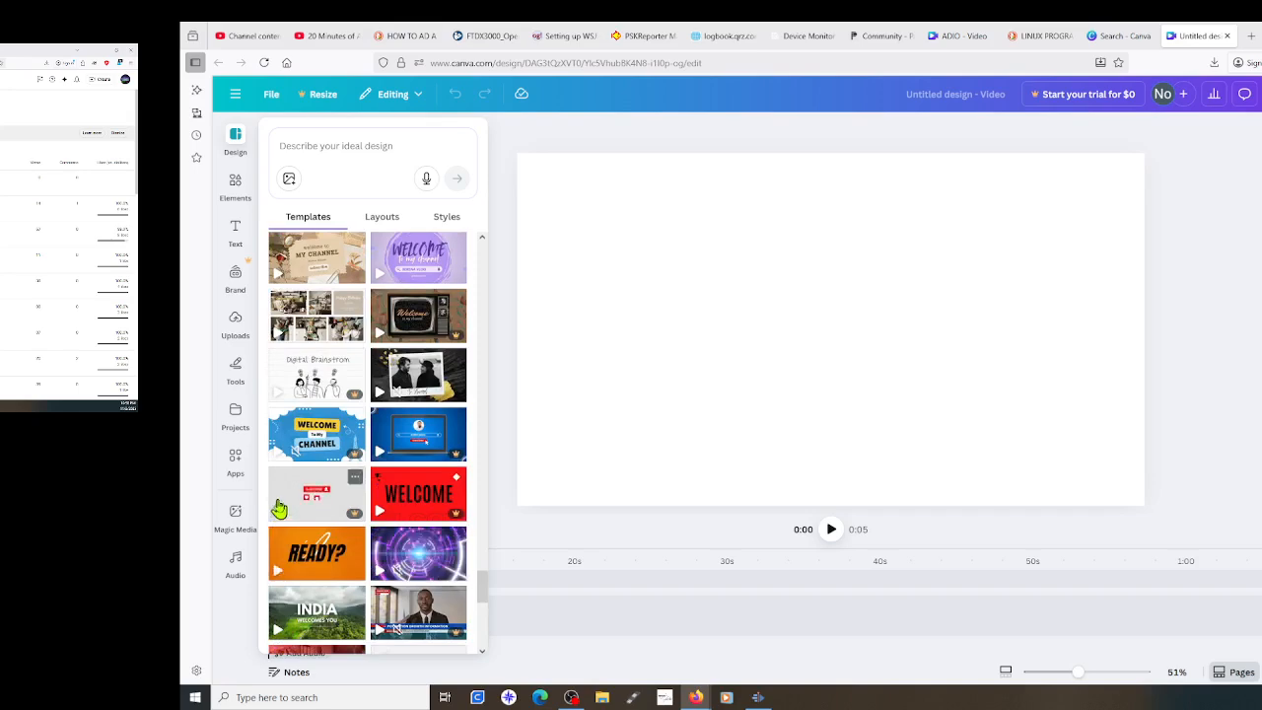
{"action": "scroll", "coordinate": [279, 507], "scroll_direction": "down", "scroll_amount": 4}
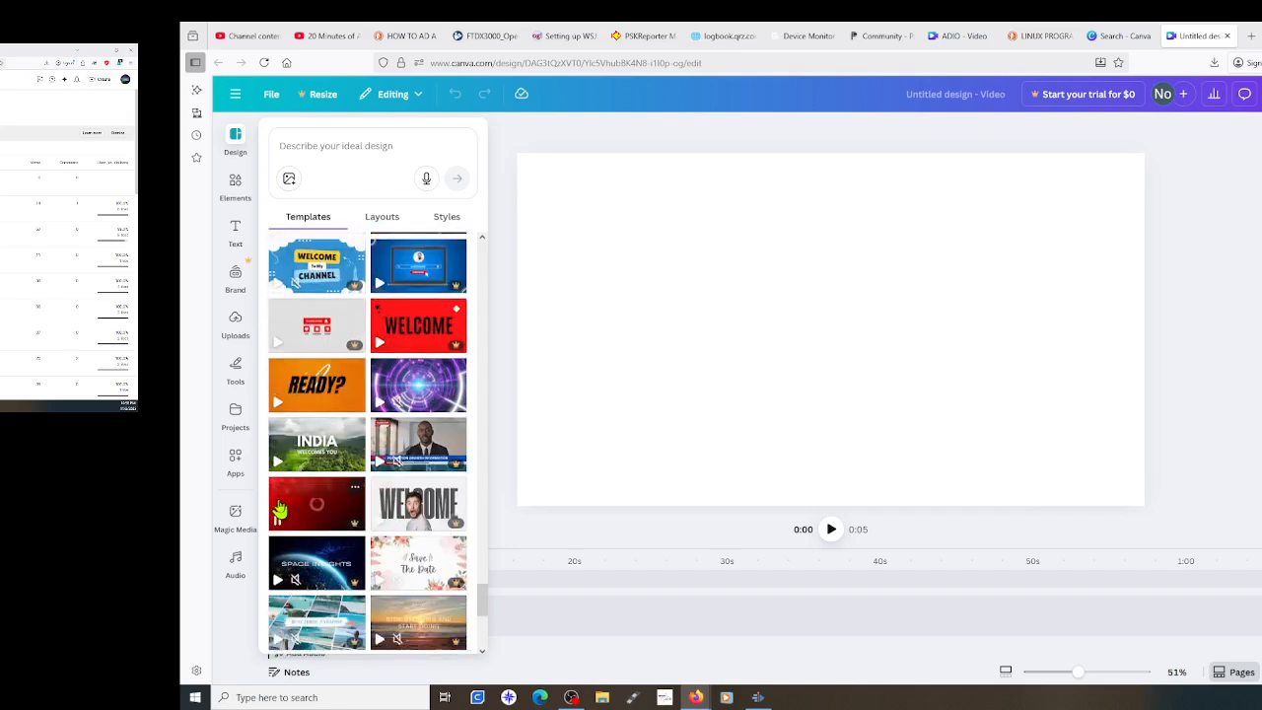
{"action": "scroll", "coordinate": [279, 508], "scroll_direction": "down", "scroll_amount": 2}
{"action": "scroll", "coordinate": [279, 504], "scroll_direction": "down", "scroll_amount": 5}
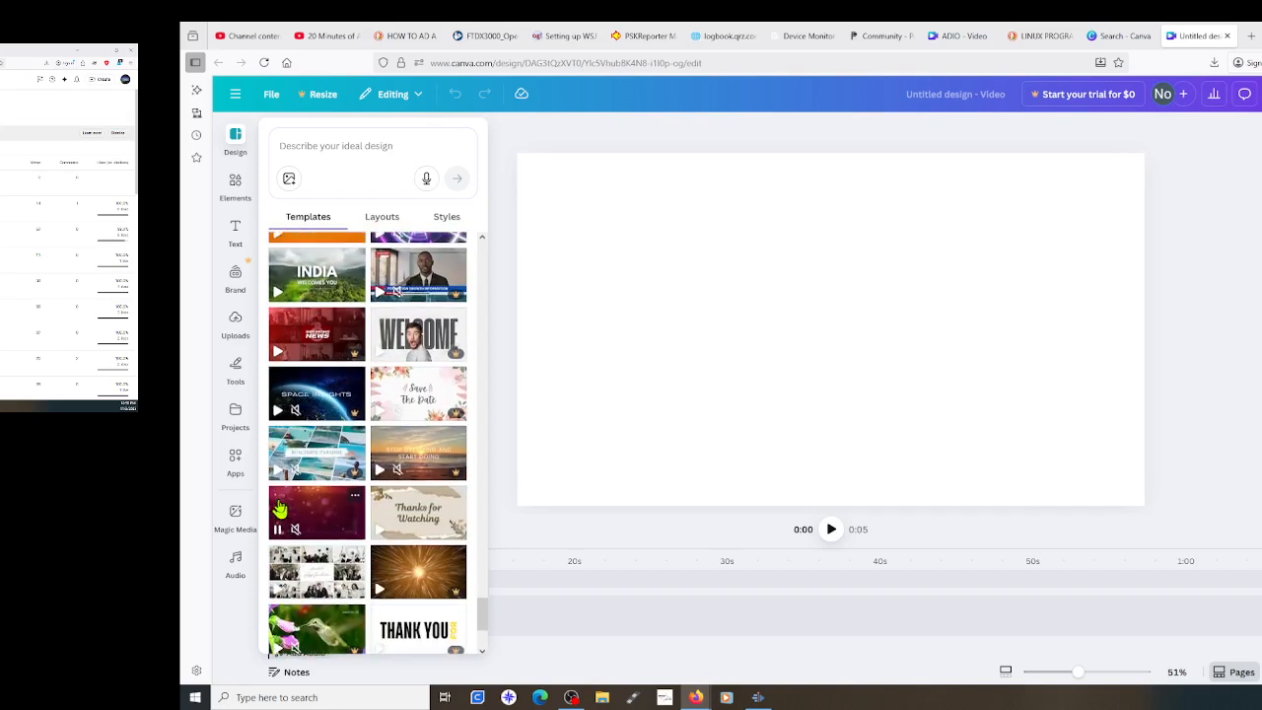
{"action": "scroll", "coordinate": [279, 505], "scroll_direction": "down", "scroll_amount": 7}
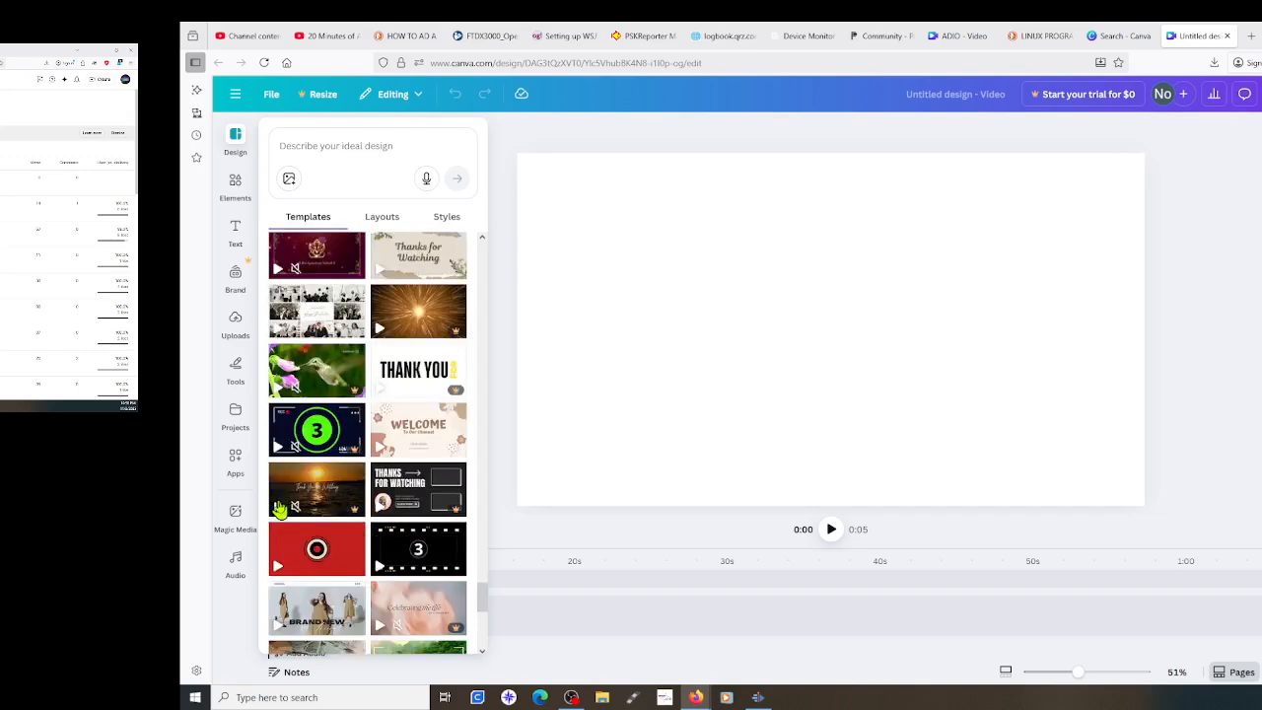
{"action": "scroll", "coordinate": [281, 508], "scroll_direction": "down", "scroll_amount": 4}
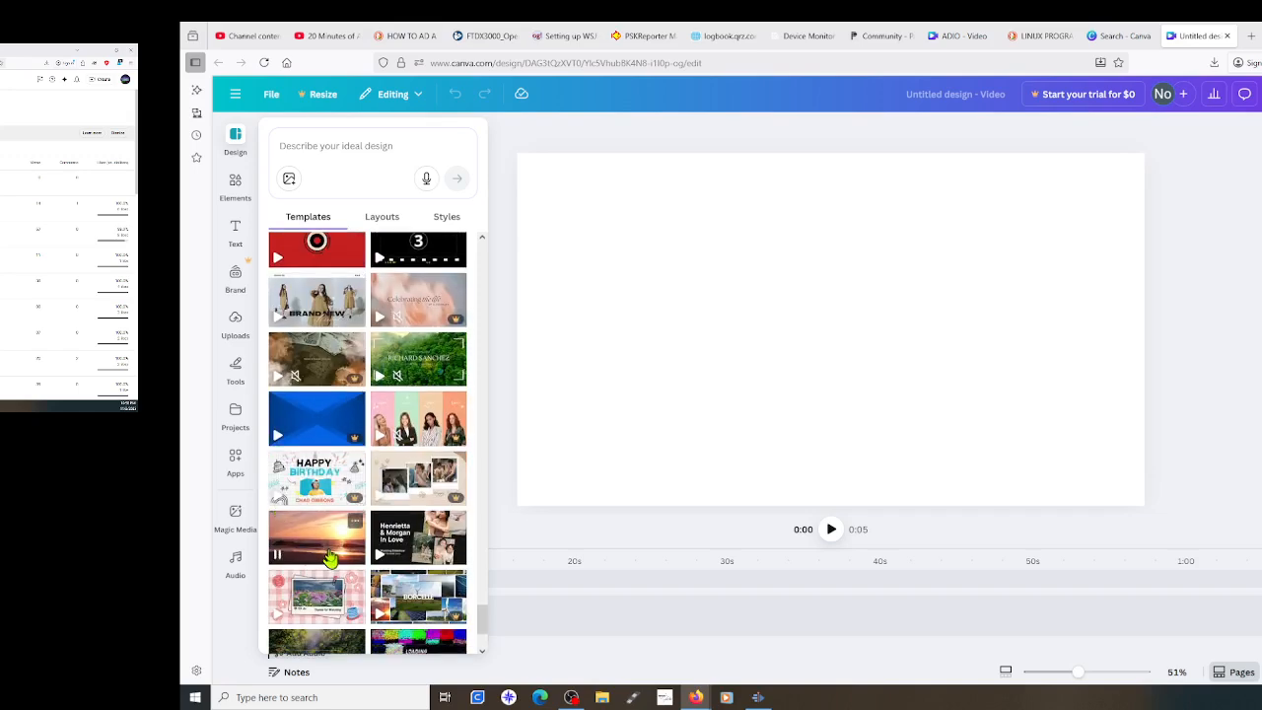
Look further through the video templates for the blank design, checking the channel welcome, countdown, subscribe and thanks-for-watching designs for a suitable intro
{"action": "scroll", "coordinate": [327, 548], "scroll_direction": "down", "scroll_amount": 7}
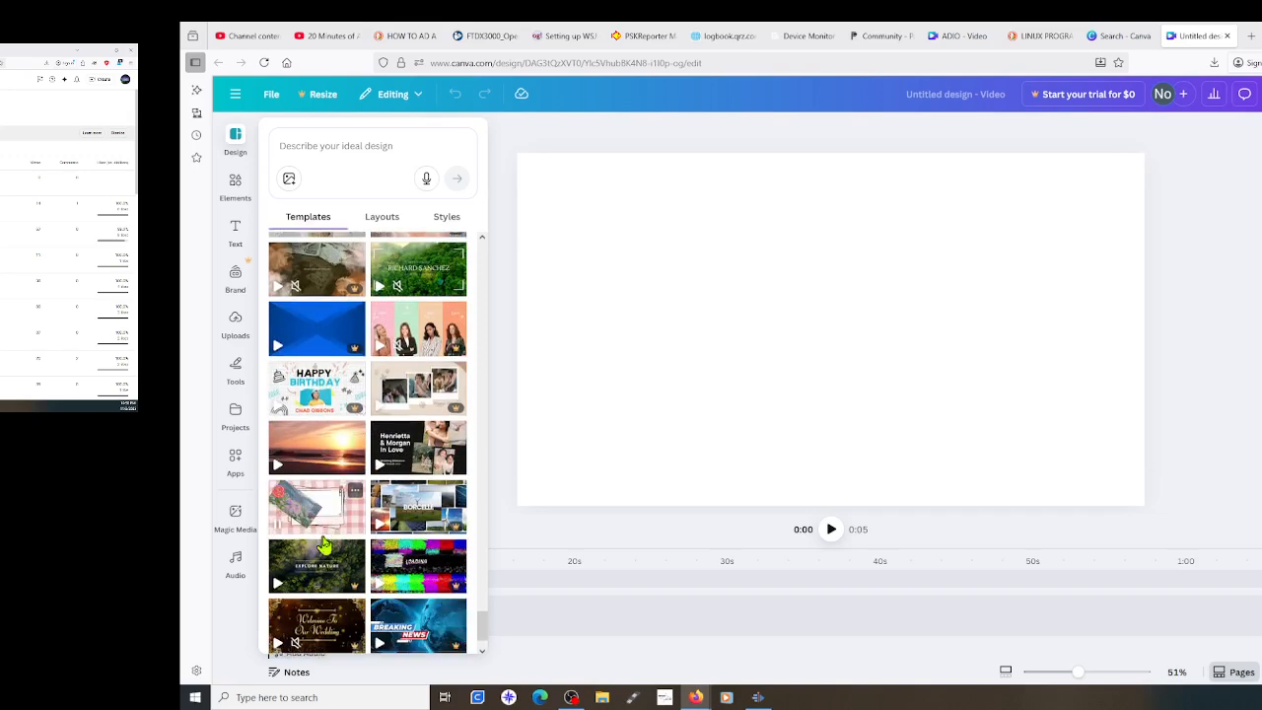
{"action": "scroll", "coordinate": [327, 546], "scroll_direction": "down", "scroll_amount": 4}
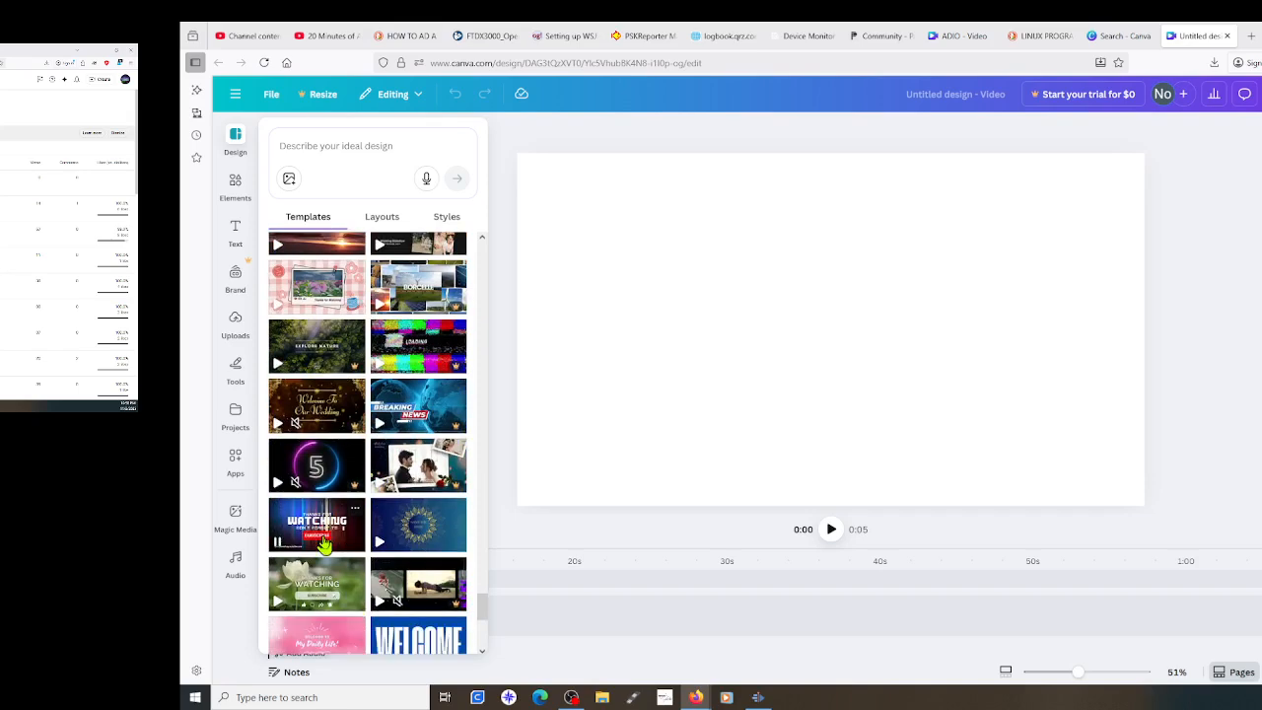
{"action": "scroll", "coordinate": [325, 545], "scroll_direction": "down", "scroll_amount": 6}
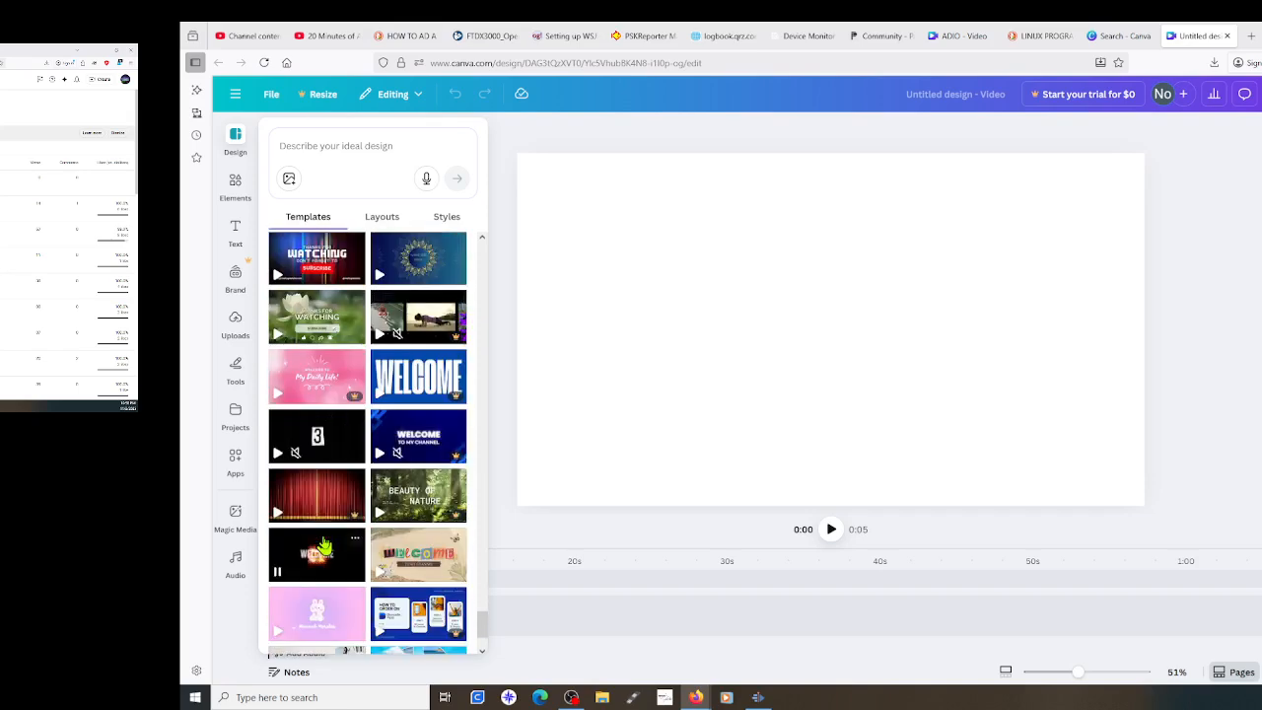
{"action": "scroll", "coordinate": [324, 545], "scroll_direction": "down", "scroll_amount": 3}
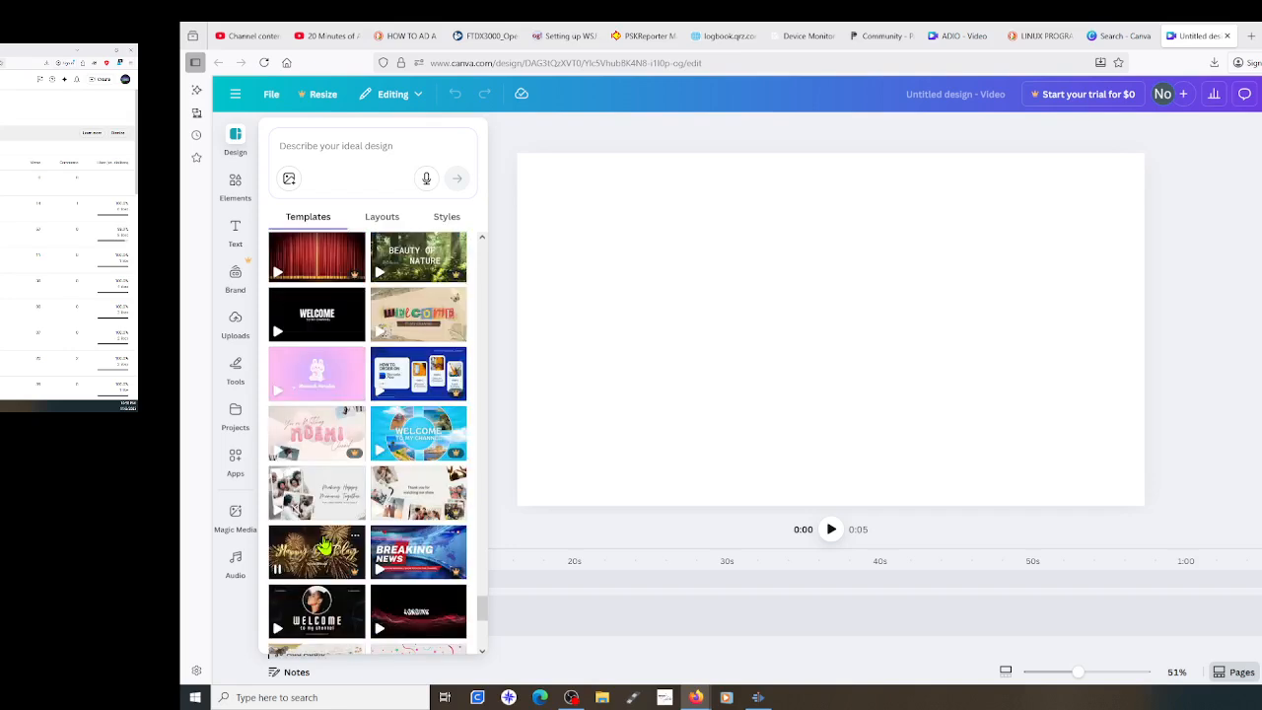
{"action": "scroll", "coordinate": [325, 545], "scroll_direction": "down", "scroll_amount": 2}
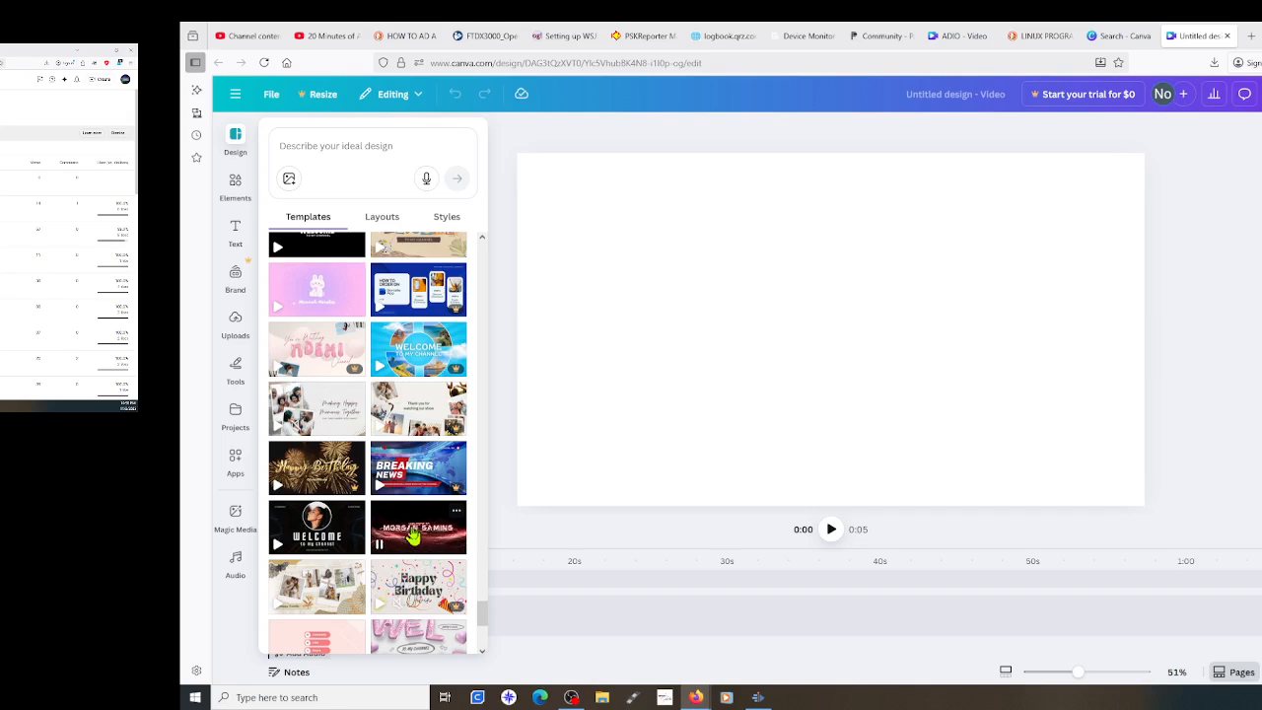
{"action": "scroll", "coordinate": [412, 534], "scroll_direction": "down", "scroll_amount": 1}
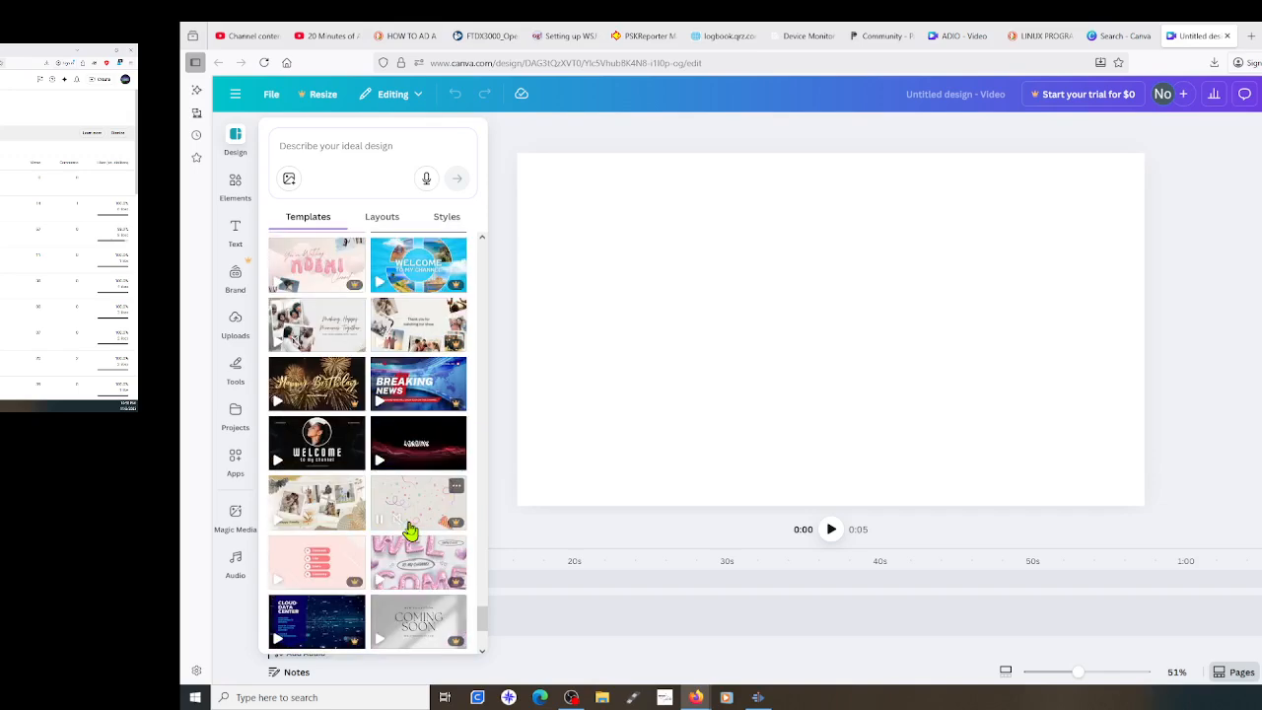
{"action": "scroll", "coordinate": [412, 533], "scroll_direction": "down", "scroll_amount": 2}
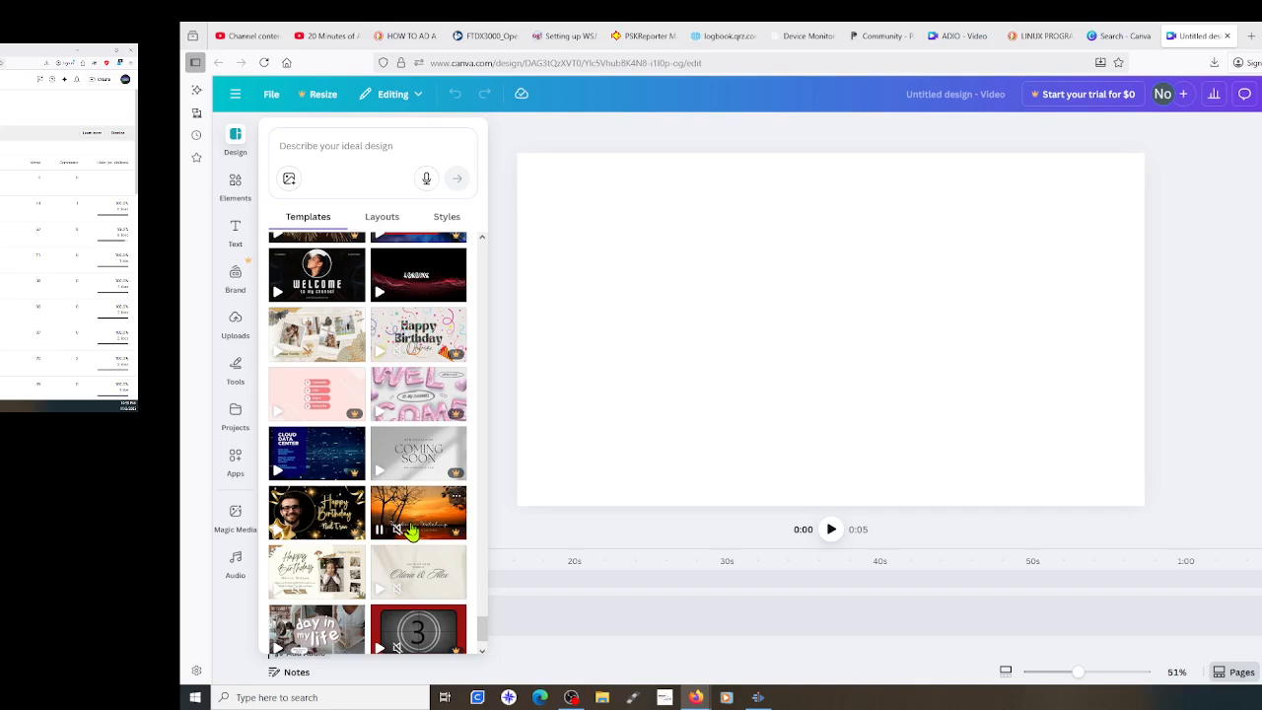
{"action": "scroll", "coordinate": [412, 534], "scroll_direction": "down", "scroll_amount": 3}
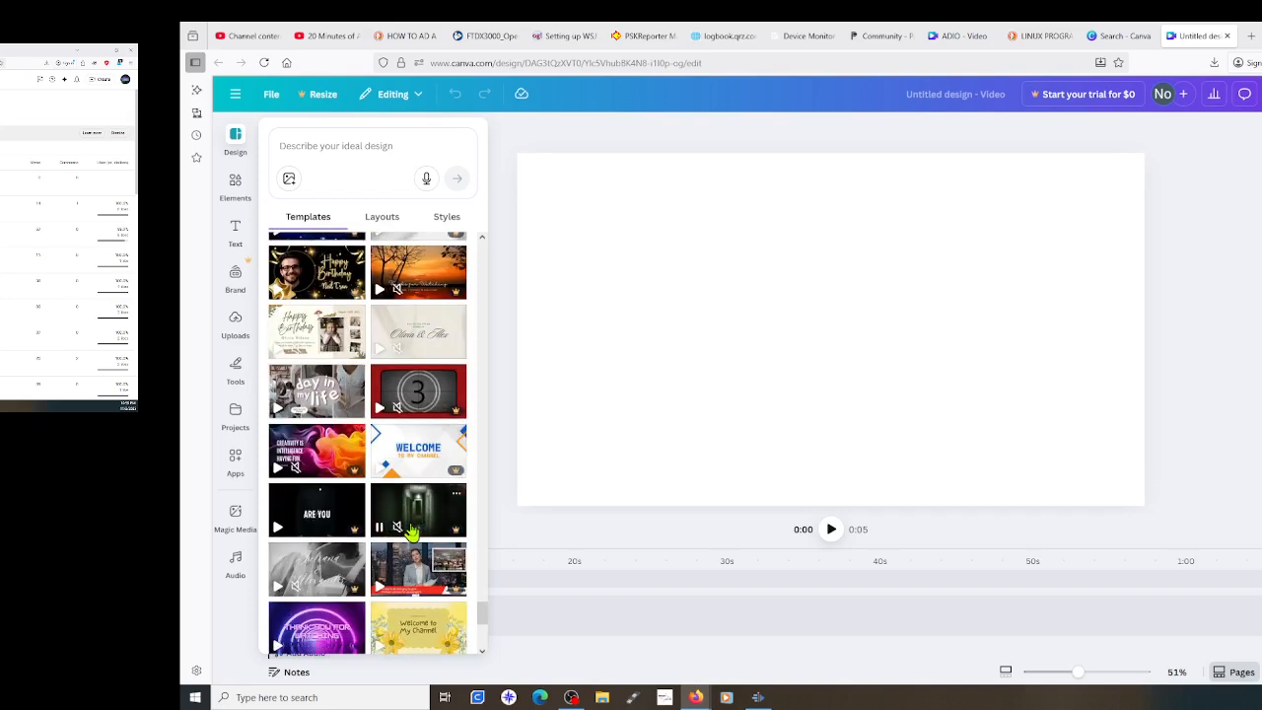
{"action": "scroll", "coordinate": [412, 532], "scroll_direction": "down", "scroll_amount": 2}
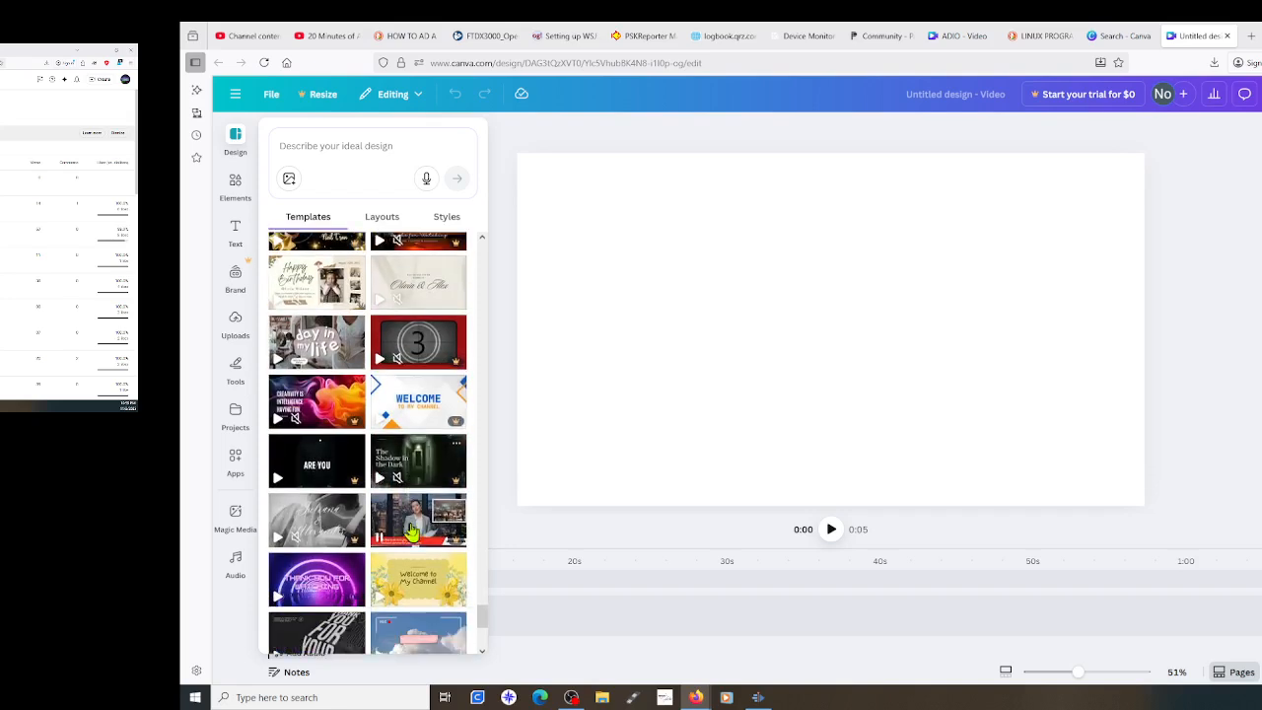
{"action": "scroll", "coordinate": [412, 532], "scroll_direction": "down", "scroll_amount": 2}
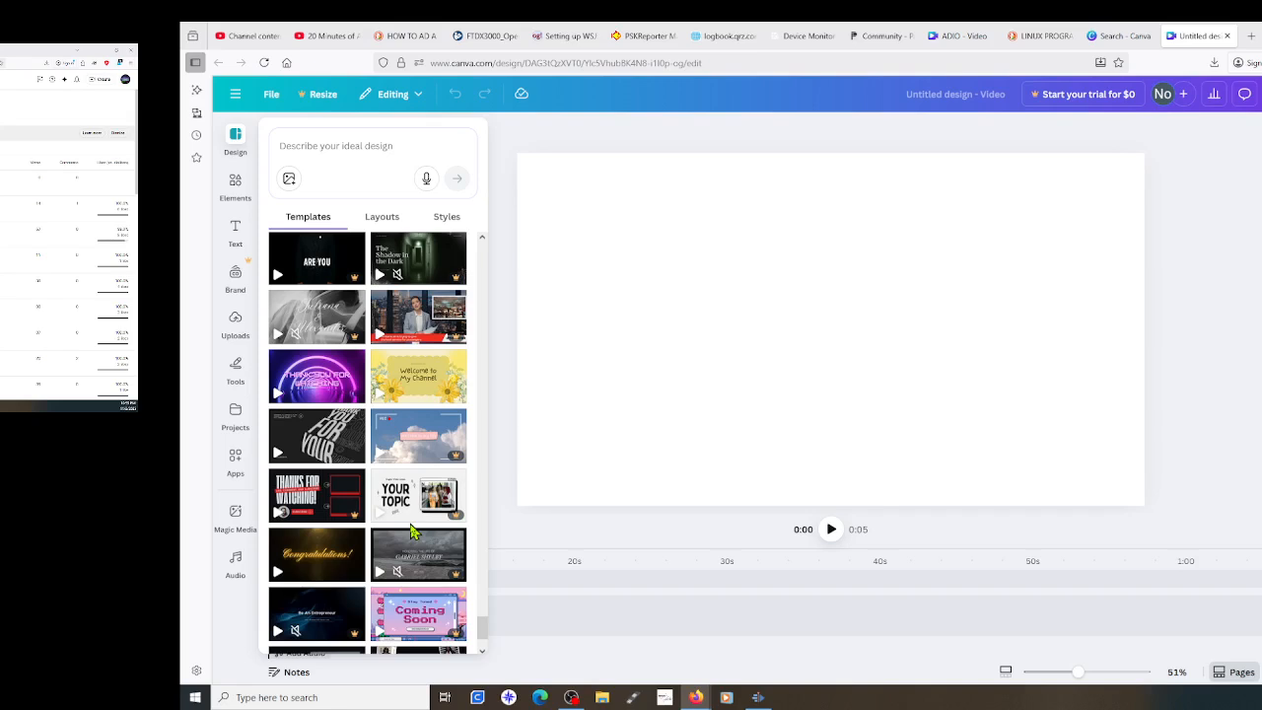
{"action": "scroll", "coordinate": [412, 537], "scroll_direction": "down", "scroll_amount": 1}
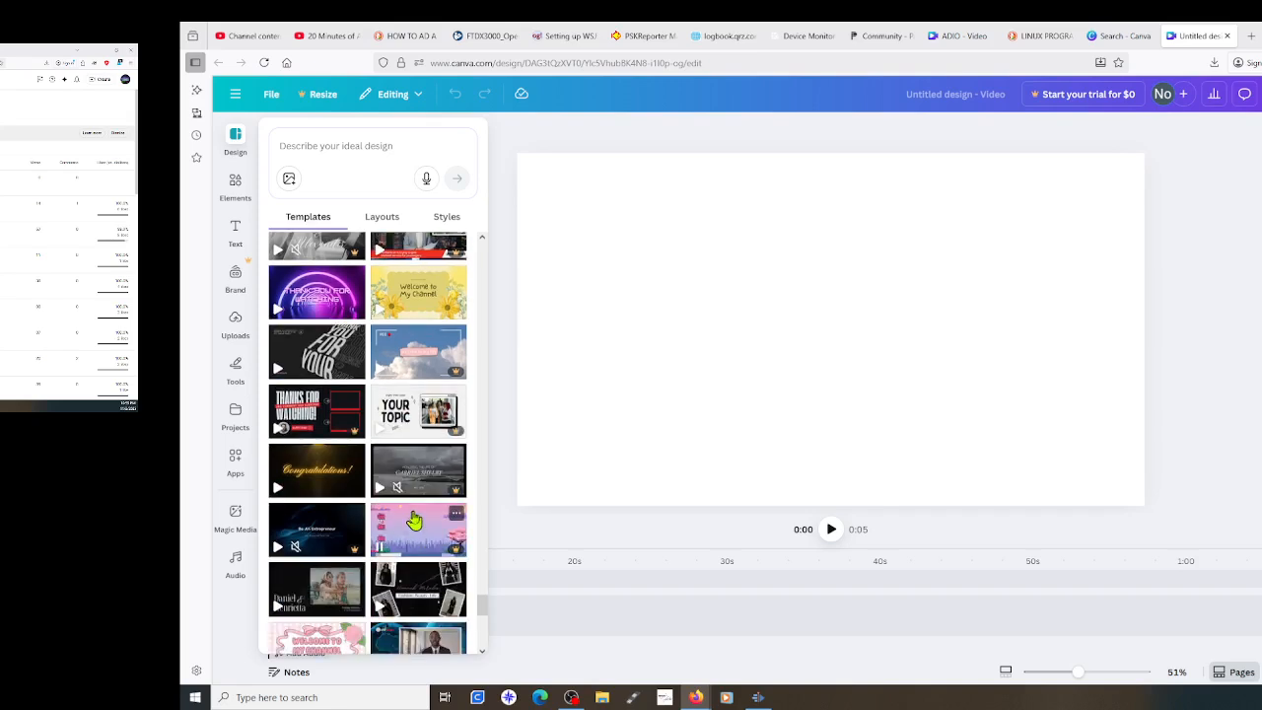
{"action": "scroll", "coordinate": [414, 523], "scroll_direction": "down", "scroll_amount": 2}
{"action": "scroll", "coordinate": [412, 524], "scroll_direction": "down", "scroll_amount": 1}
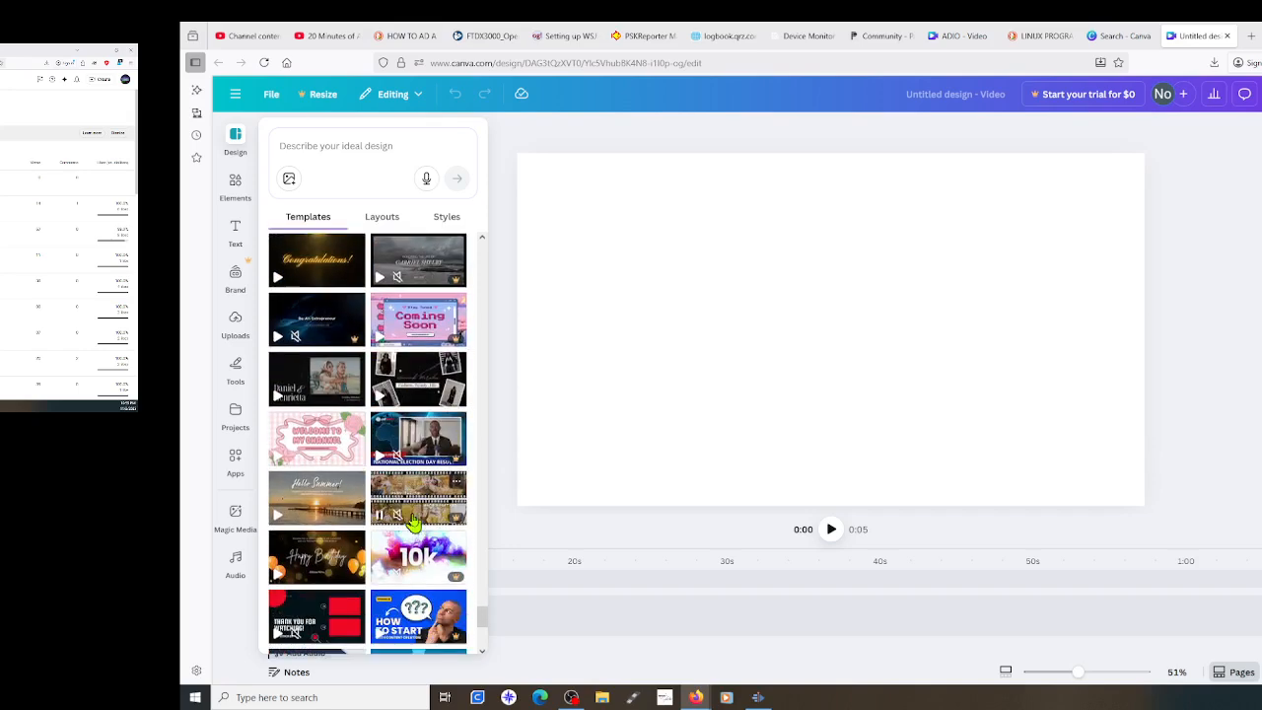
{"action": "scroll", "coordinate": [412, 523], "scroll_direction": "down", "scroll_amount": 1}
{"action": "scroll", "coordinate": [414, 523], "scroll_direction": "down", "scroll_amount": 3}
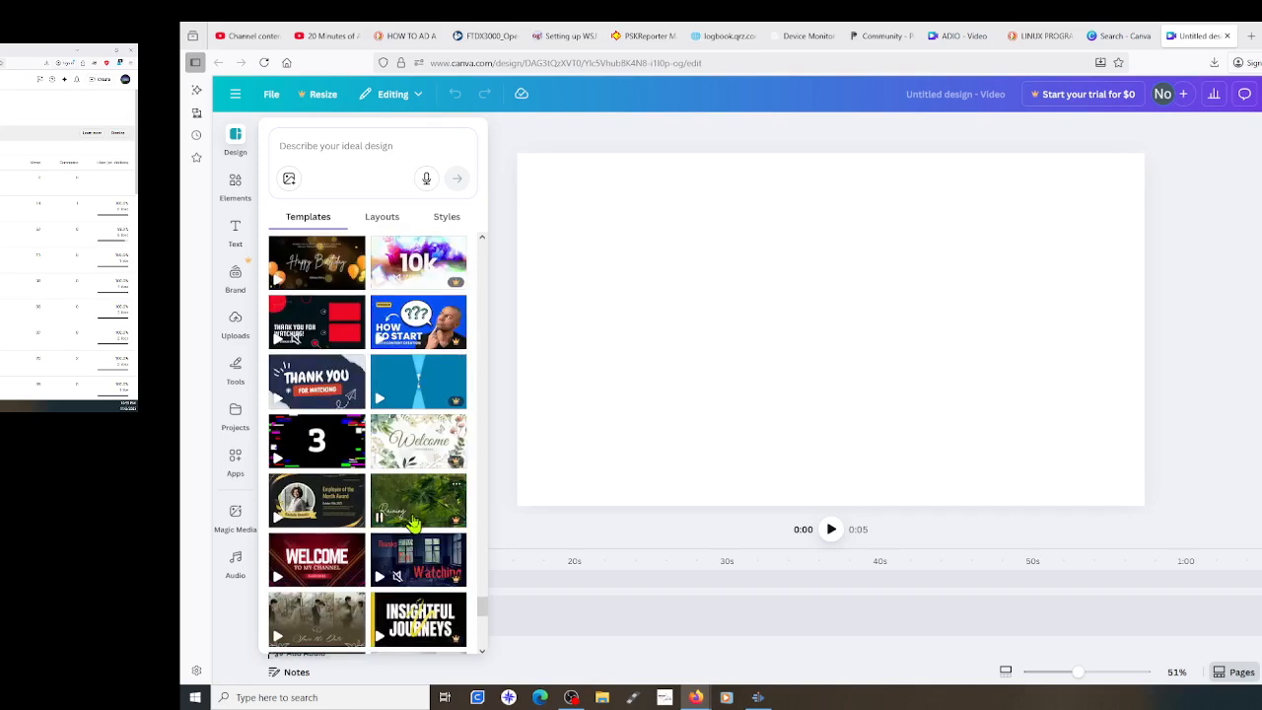
{"action": "scroll", "coordinate": [414, 523], "scroll_direction": "down", "scroll_amount": 3}
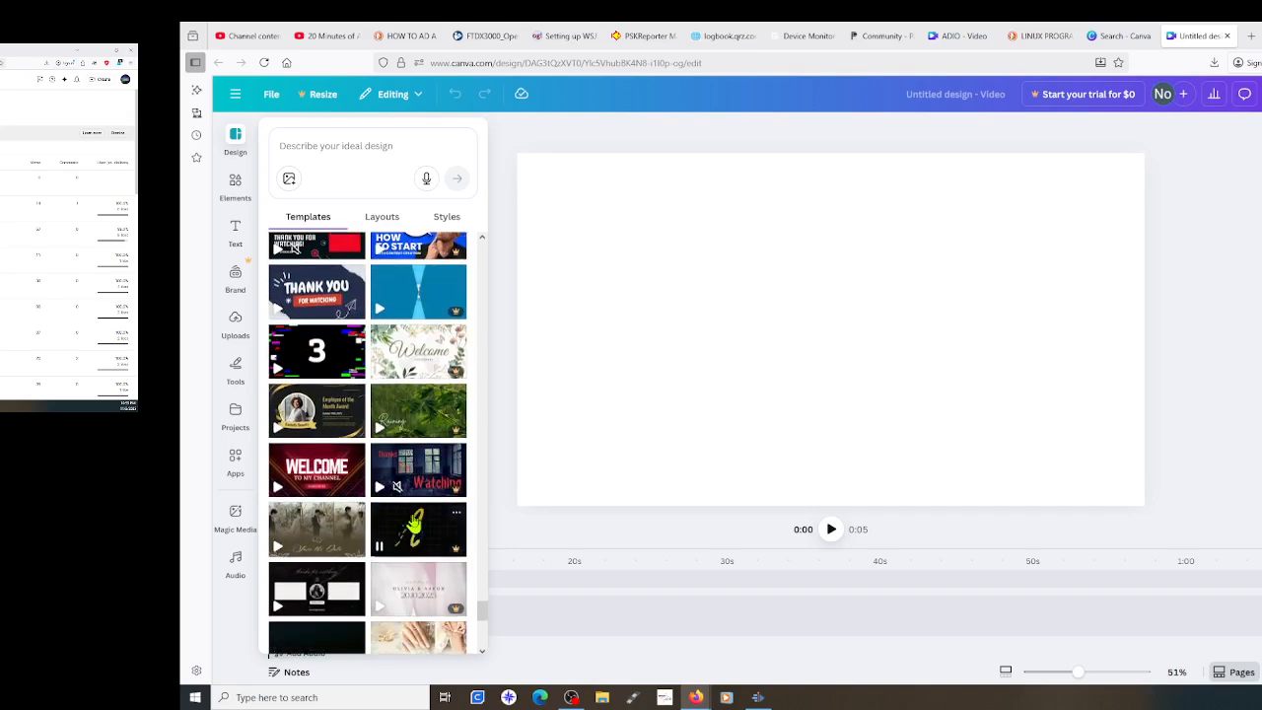
{"action": "scroll", "coordinate": [414, 523], "scroll_direction": "down", "scroll_amount": 2}
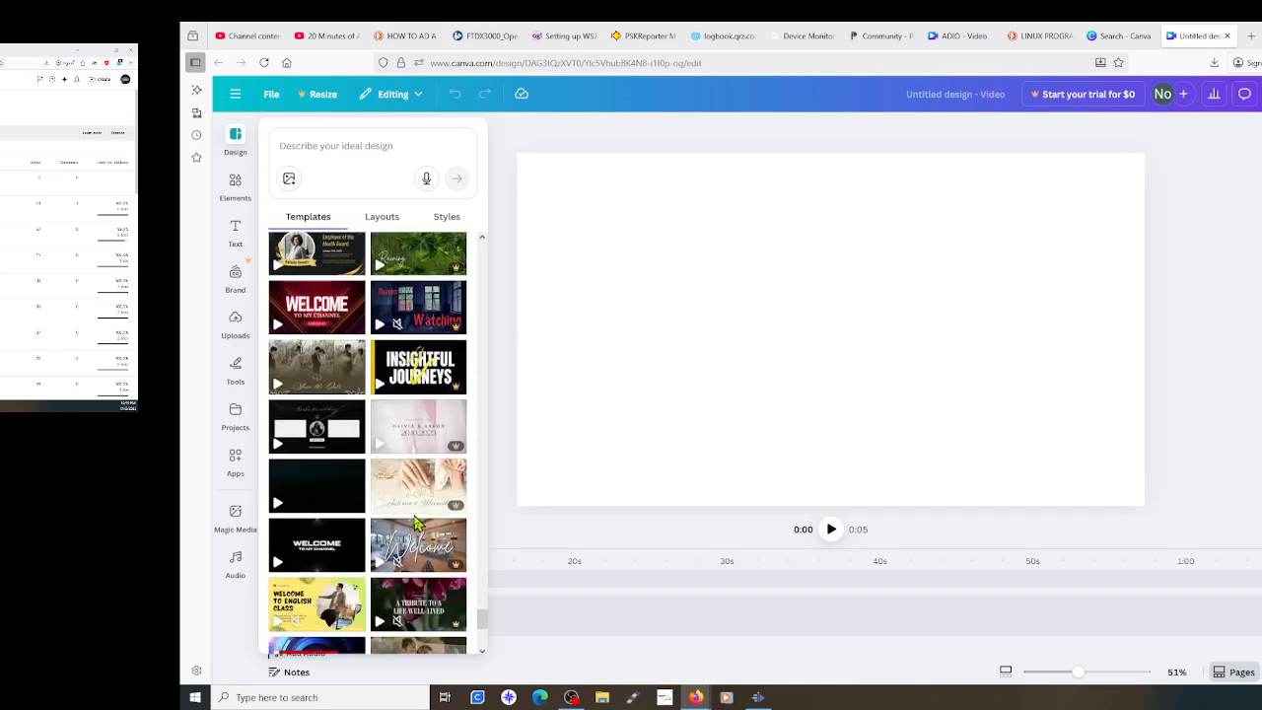
{"action": "scroll", "coordinate": [415, 523], "scroll_direction": "down", "scroll_amount": 5}
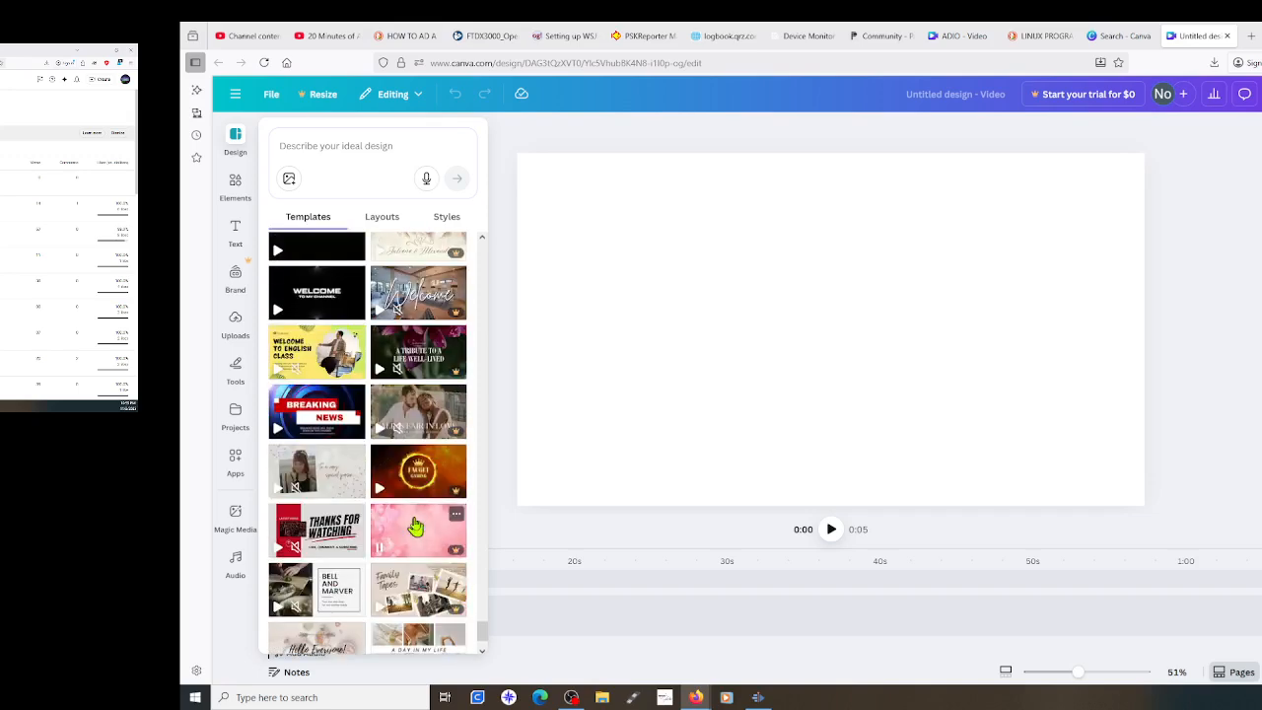
{"action": "scroll", "coordinate": [415, 526], "scroll_direction": "down", "scroll_amount": 4}
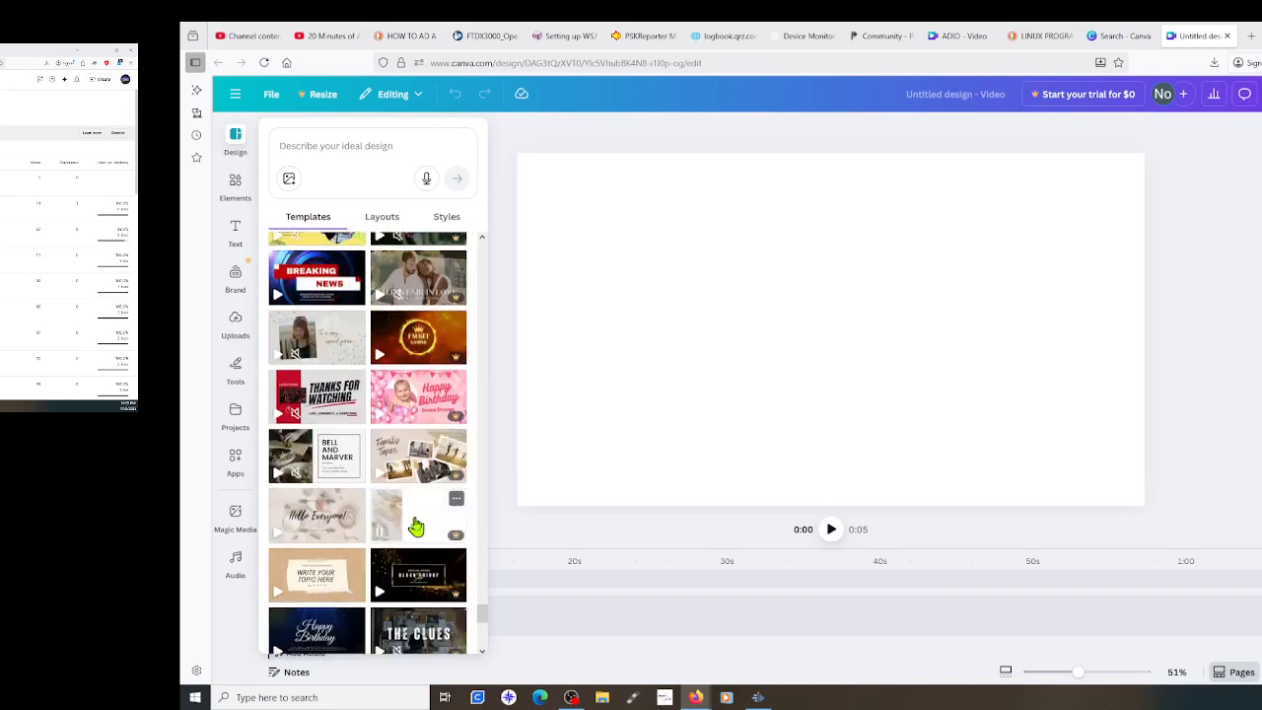
{"action": "scroll", "coordinate": [415, 526], "scroll_direction": "down", "scroll_amount": 4}
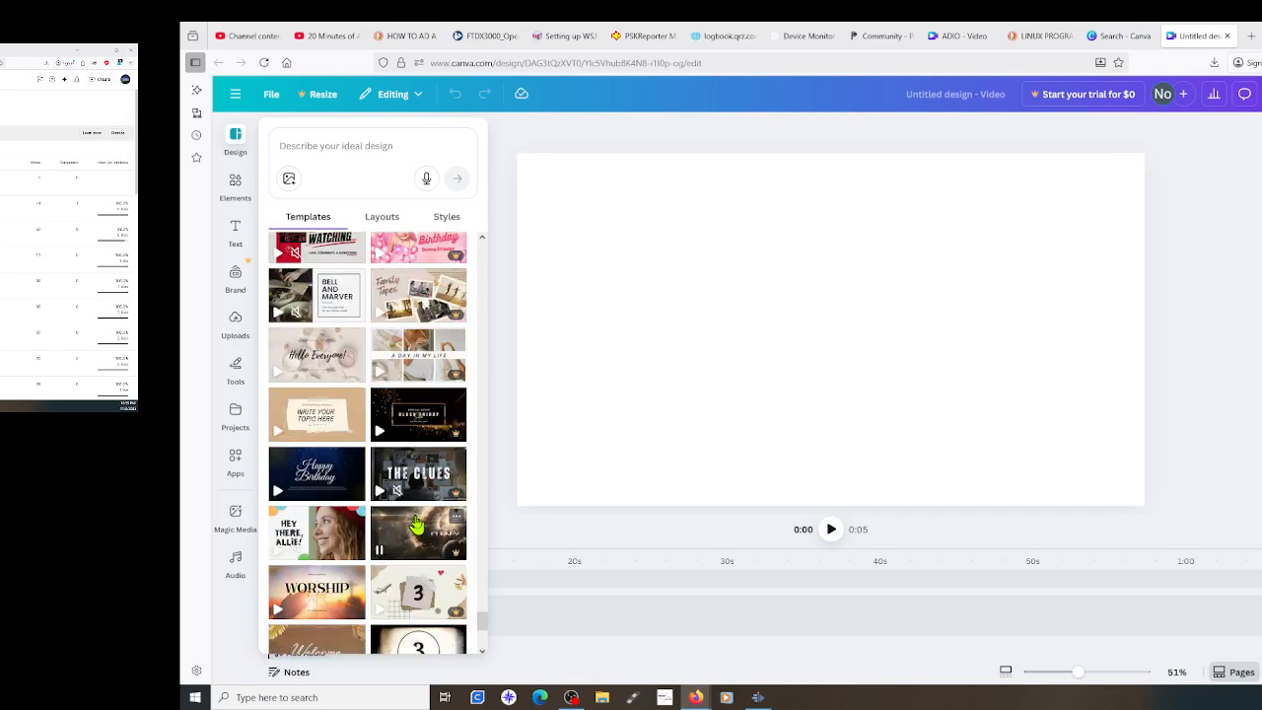
{"action": "scroll", "coordinate": [416, 526], "scroll_direction": "down", "scroll_amount": 4}
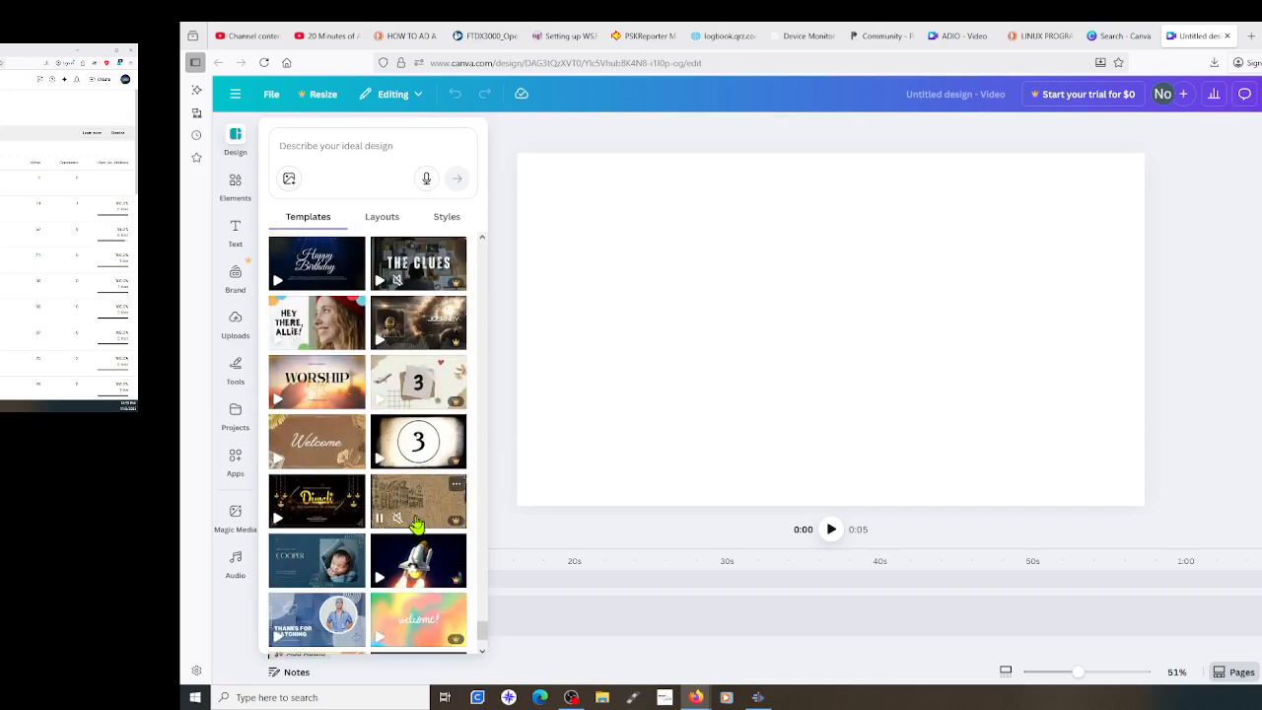
{"action": "scroll", "coordinate": [417, 525], "scroll_direction": "down", "scroll_amount": 5}
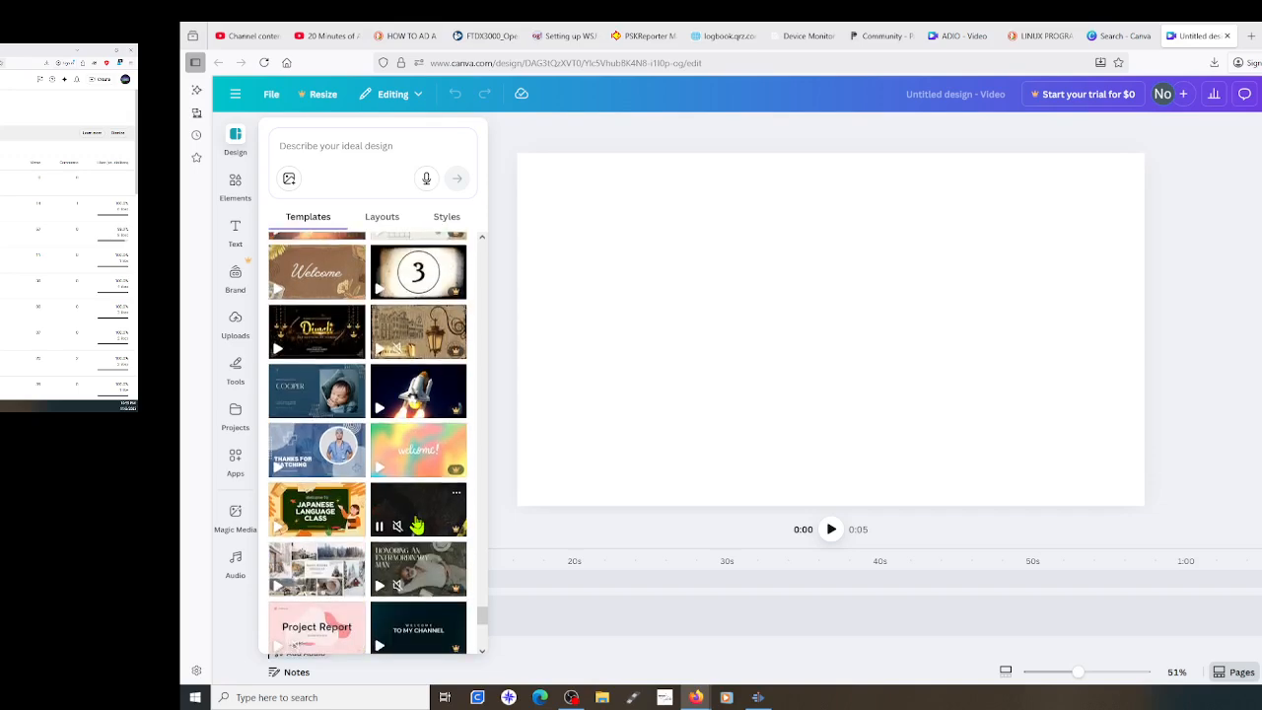
{"action": "scroll", "coordinate": [417, 525], "scroll_direction": "down", "scroll_amount": 4}
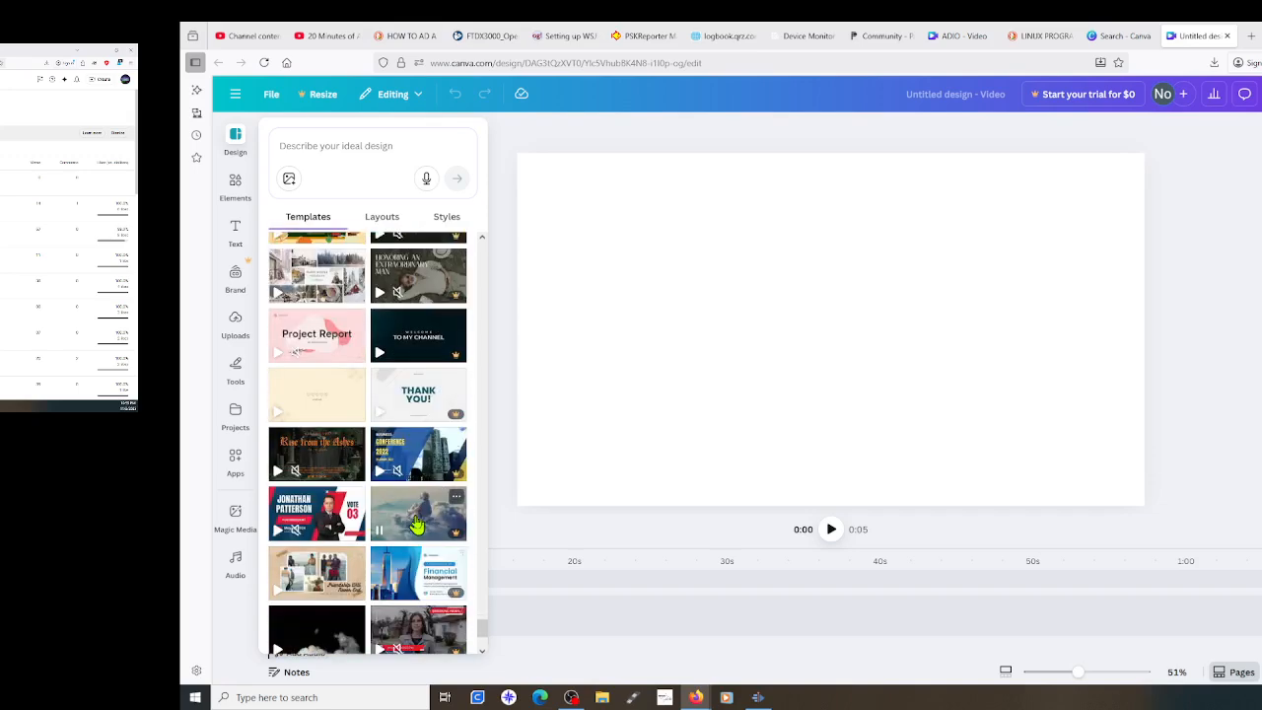
{"action": "scroll", "coordinate": [417, 525], "scroll_direction": "down", "scroll_amount": 3}
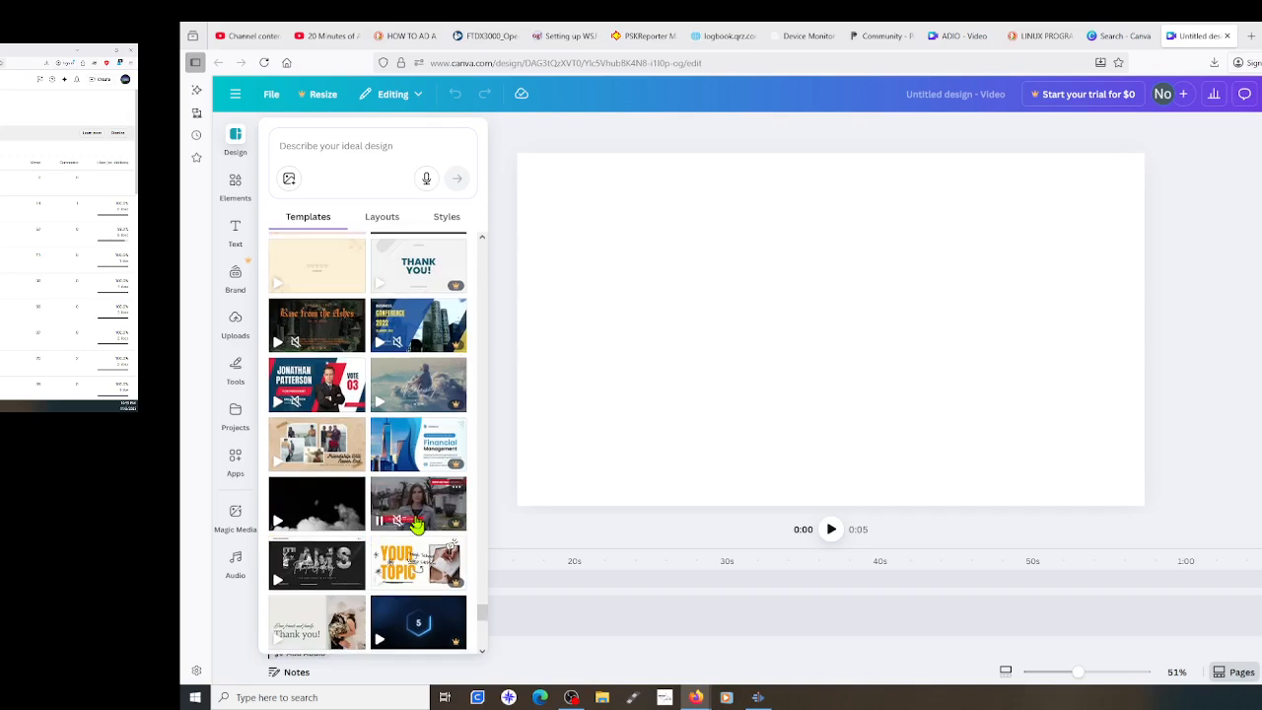
{"action": "scroll", "coordinate": [417, 526], "scroll_direction": "down", "scroll_amount": 2}
{"action": "scroll", "coordinate": [417, 526], "scroll_direction": "down", "scroll_amount": 2}
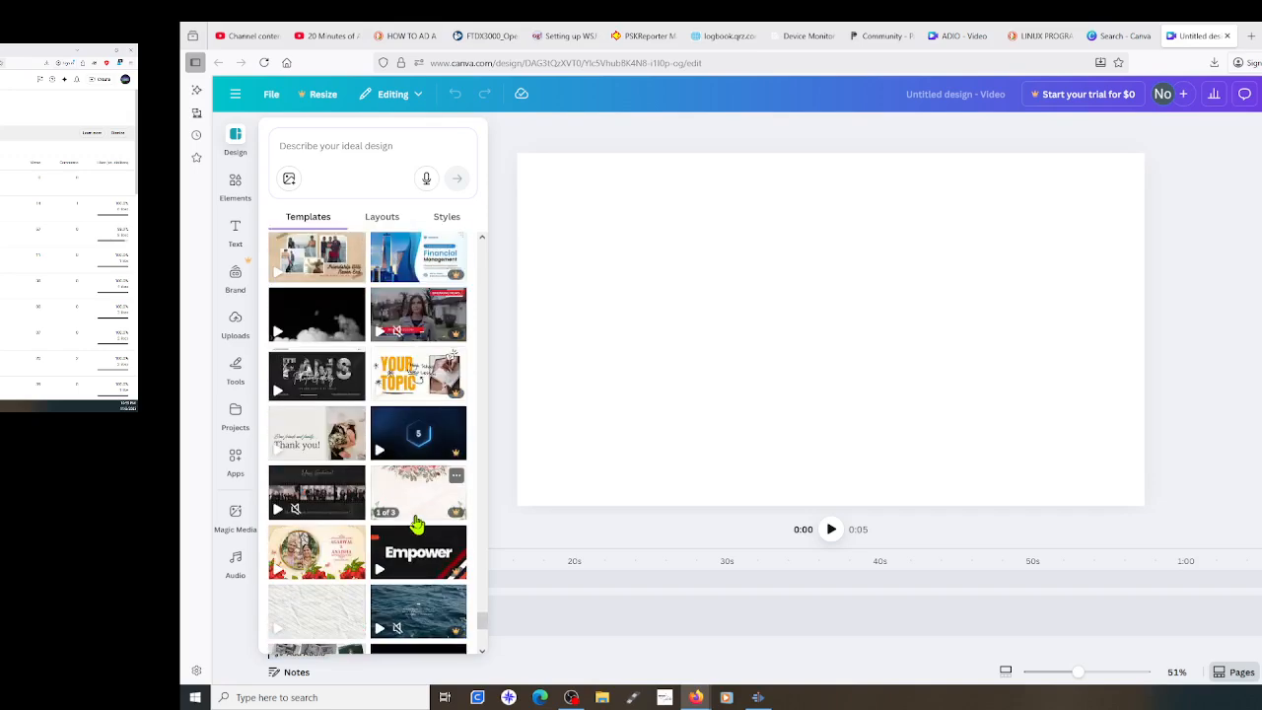
{"action": "scroll", "coordinate": [417, 525], "scroll_direction": "down", "scroll_amount": 2}
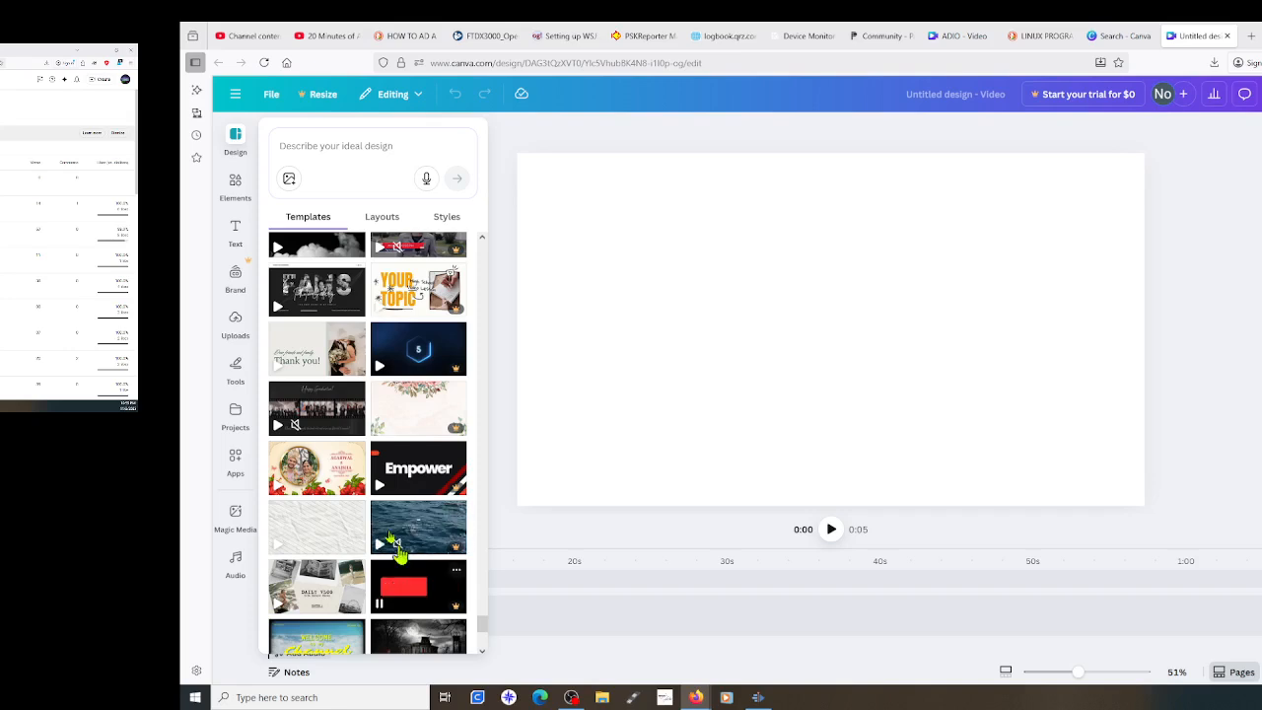
{"action": "scroll", "coordinate": [363, 506], "scroll_direction": "down", "scroll_amount": 2}
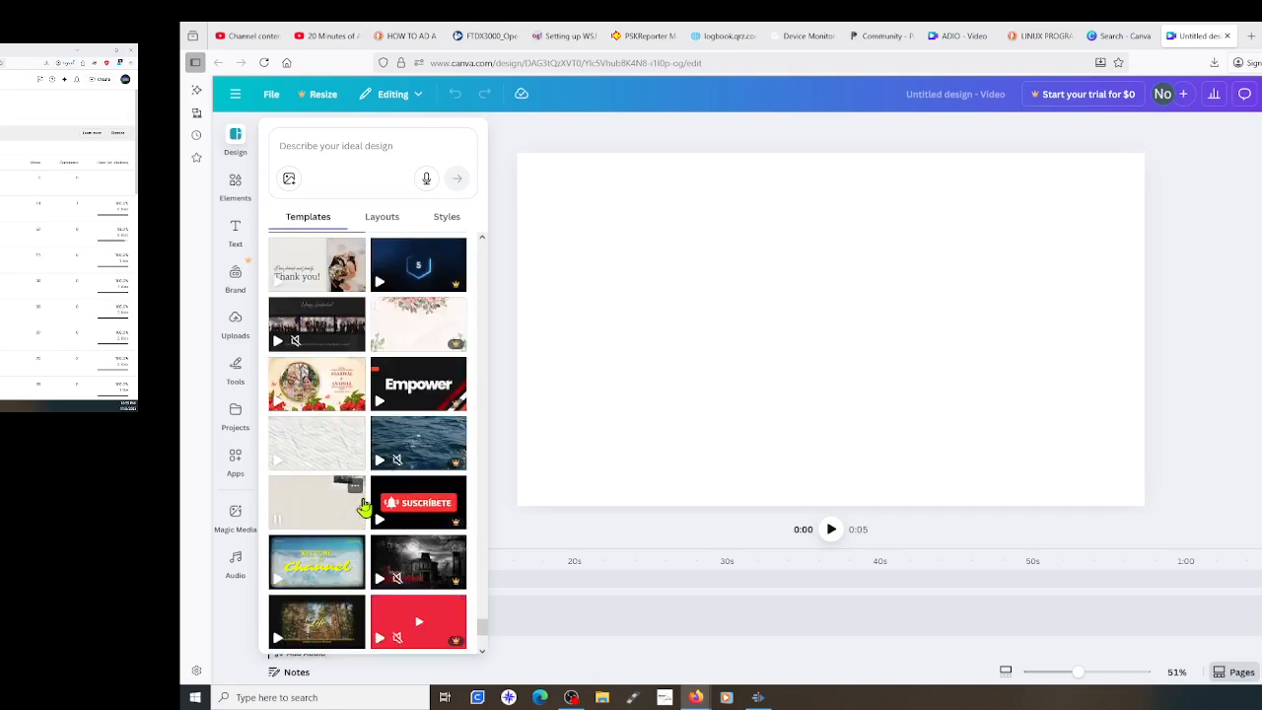
{"action": "scroll", "coordinate": [363, 506], "scroll_direction": "down", "scroll_amount": 2}
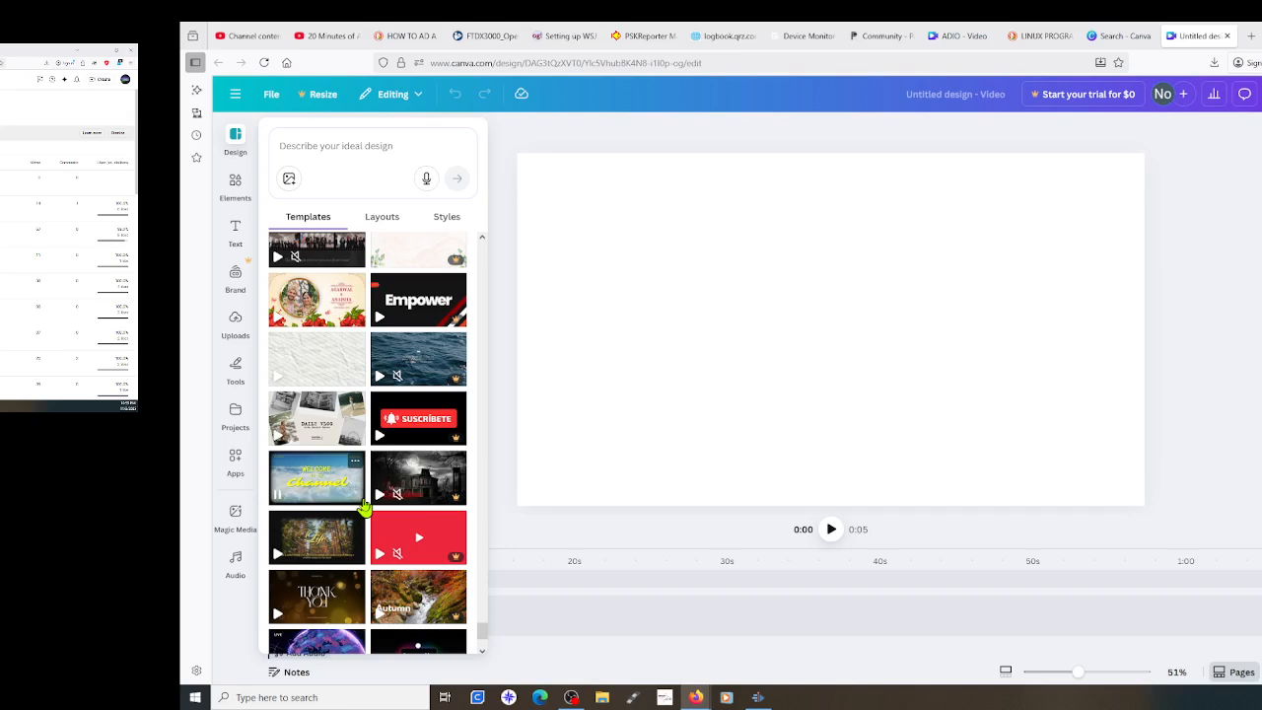
{"action": "scroll", "coordinate": [362, 506], "scroll_direction": "down", "scroll_amount": 2}
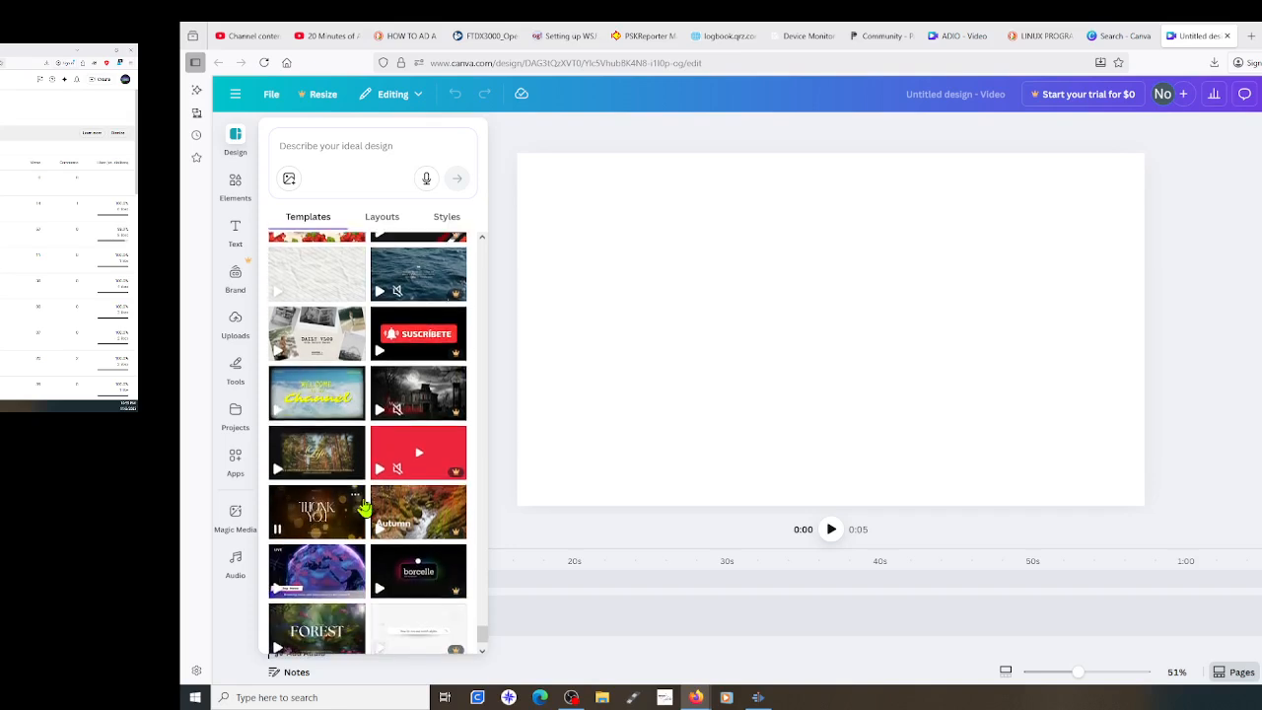
{"action": "scroll", "coordinate": [363, 506], "scroll_direction": "down", "scroll_amount": 2}
{"action": "scroll", "coordinate": [362, 506], "scroll_direction": "down", "scroll_amount": 3}
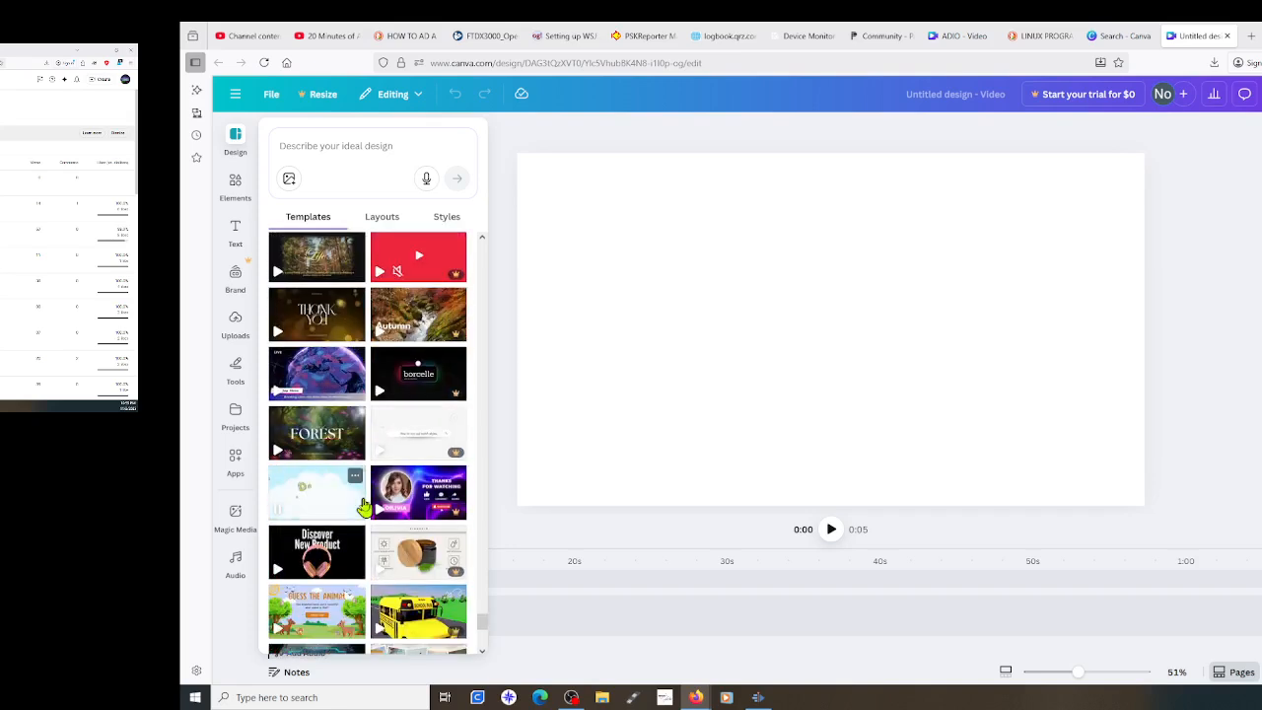
{"action": "scroll", "coordinate": [363, 506], "scroll_direction": "down", "scroll_amount": 3}
{"action": "scroll", "coordinate": [363, 506], "scroll_direction": "down", "scroll_amount": 6}
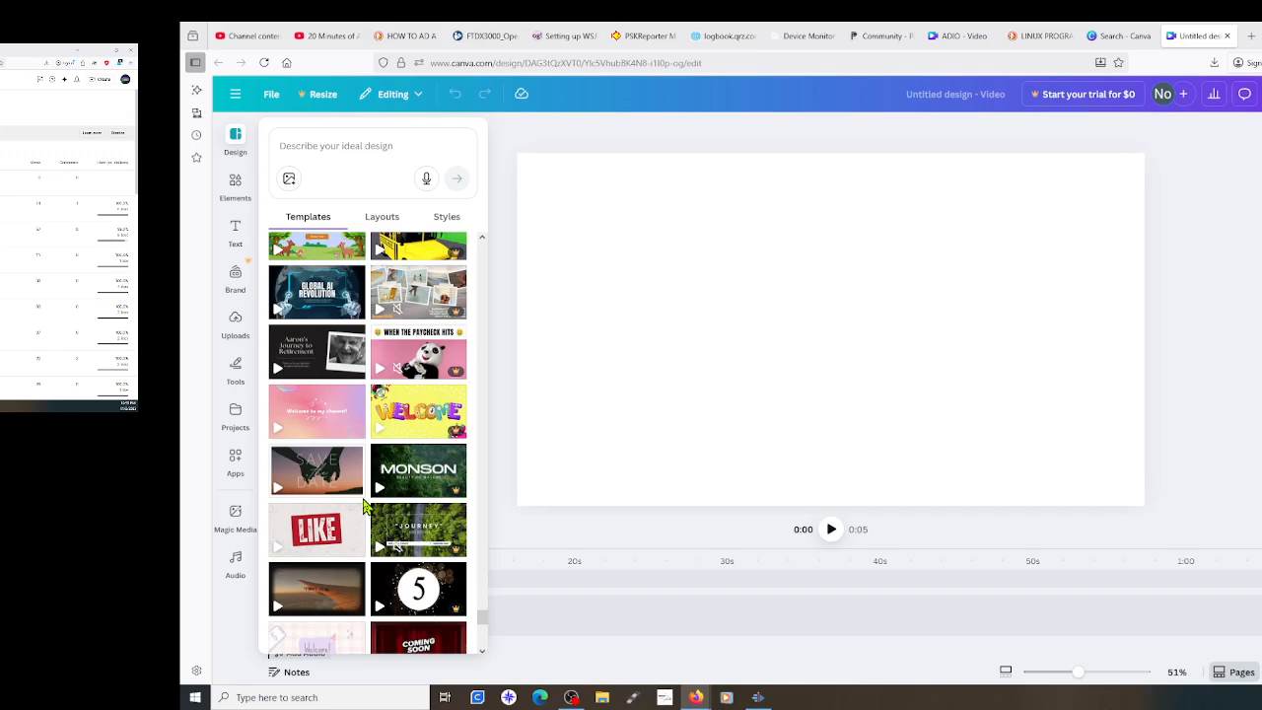
{"action": "scroll", "coordinate": [363, 506], "scroll_direction": "down", "scroll_amount": 3}
{"action": "scroll", "coordinate": [363, 506], "scroll_direction": "down", "scroll_amount": 2}
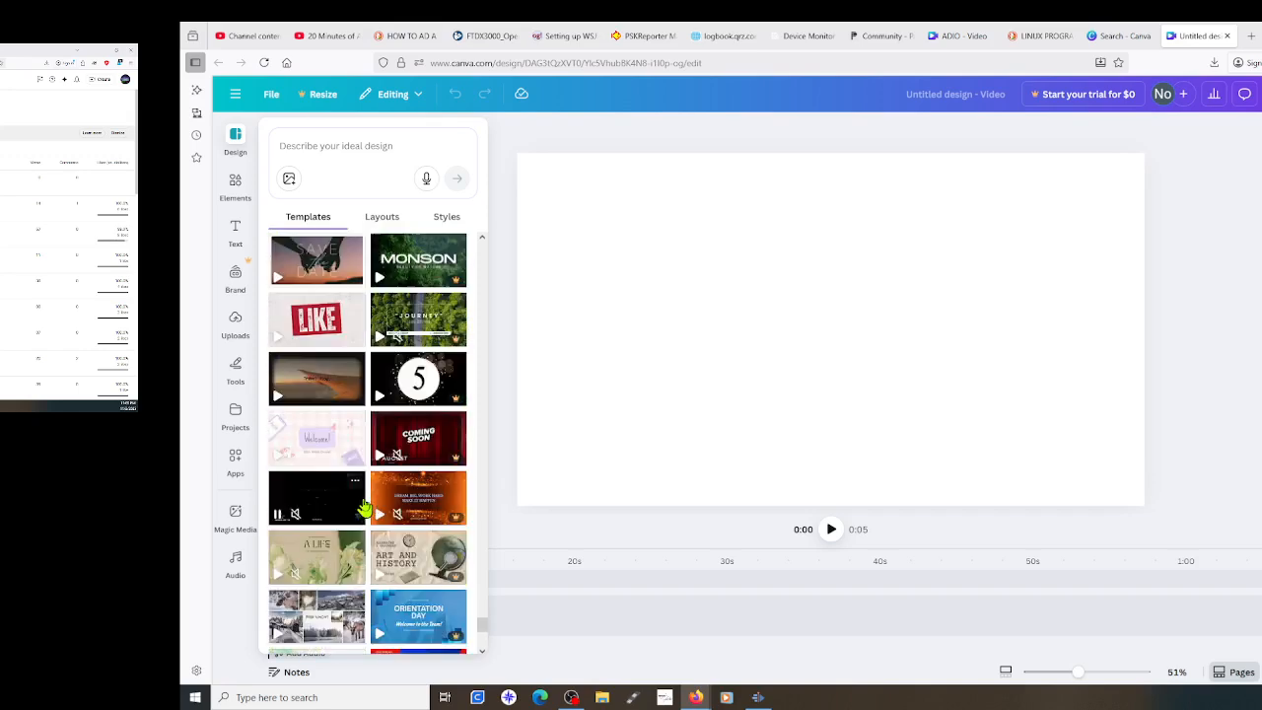
{"action": "scroll", "coordinate": [363, 505], "scroll_direction": "down", "scroll_amount": 8}
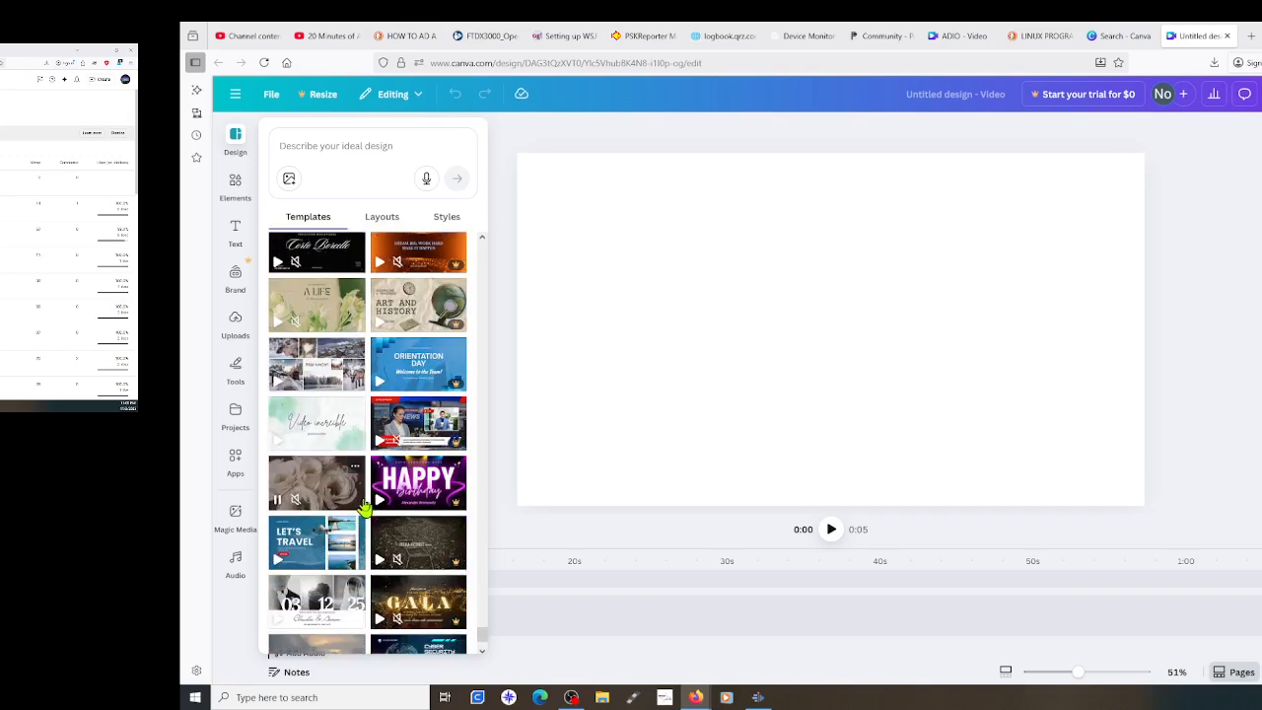
{"action": "scroll", "coordinate": [363, 506], "scroll_direction": "down", "scroll_amount": 6}
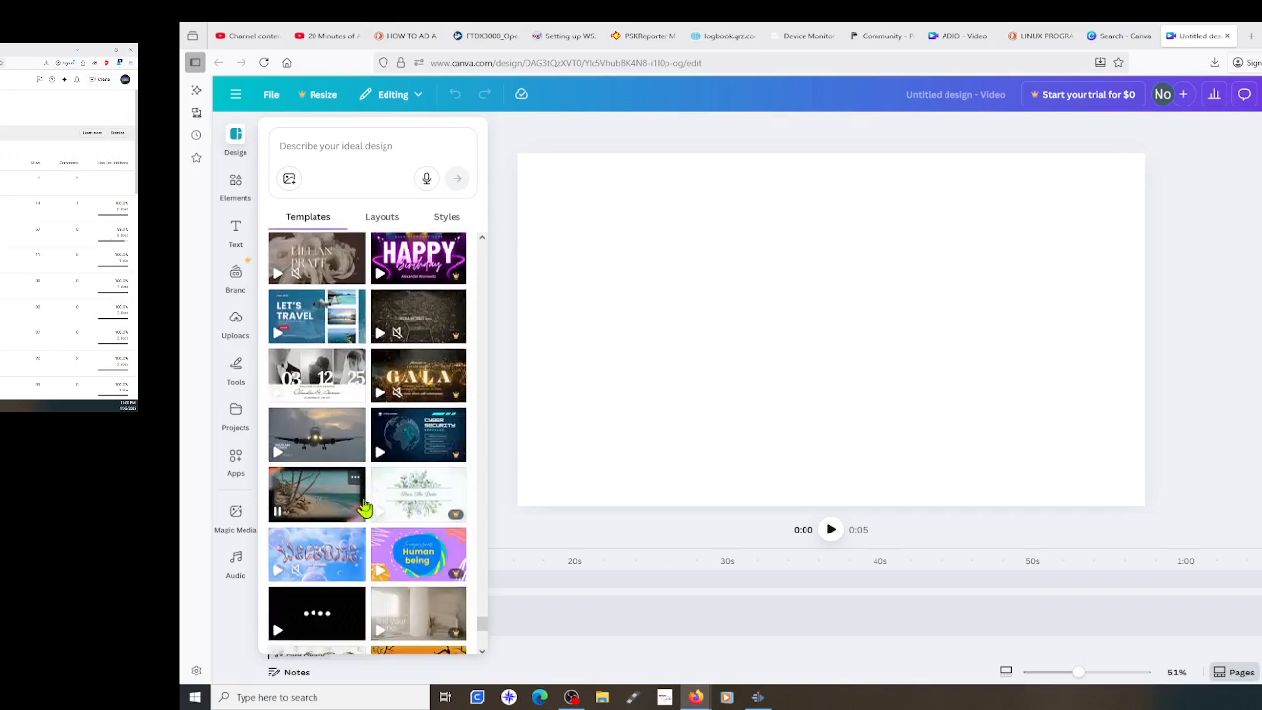
{"action": "scroll", "coordinate": [363, 506], "scroll_direction": "down", "scroll_amount": 6}
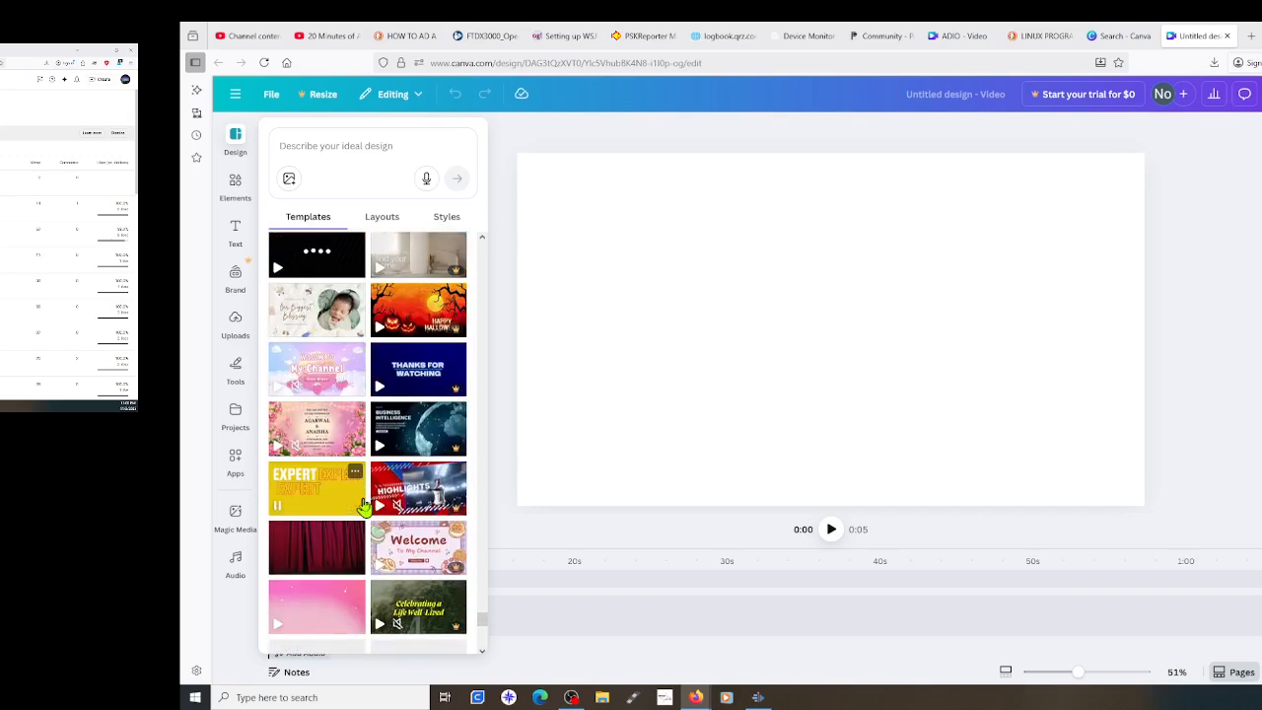
{"action": "scroll", "coordinate": [363, 505], "scroll_direction": "down", "scroll_amount": 3}
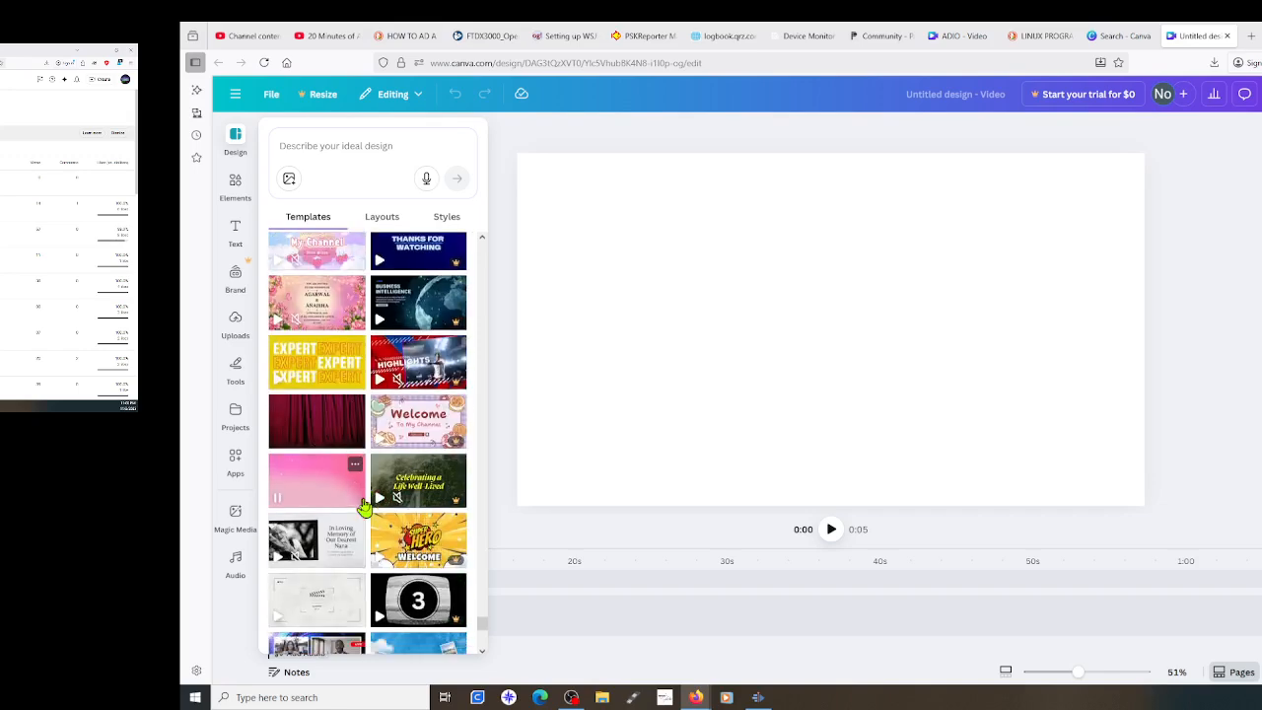
{"action": "scroll", "coordinate": [363, 506], "scroll_direction": "down", "scroll_amount": 3}
{"action": "scroll", "coordinate": [363, 506], "scroll_direction": "down", "scroll_amount": 3}
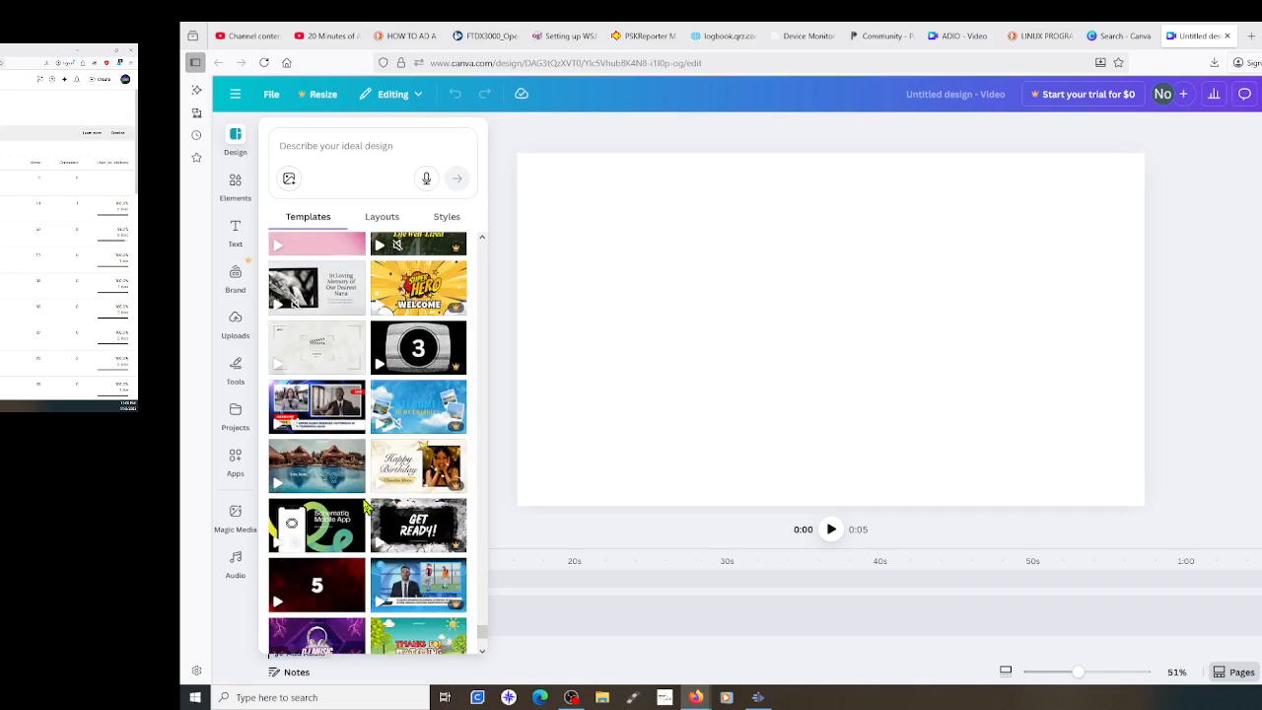
Find the purple starburst "Welcome to my channel" gaming intro among the video templates and apply it to the blank video
{"action": "scroll", "coordinate": [363, 506], "scroll_direction": "down", "scroll_amount": 3}
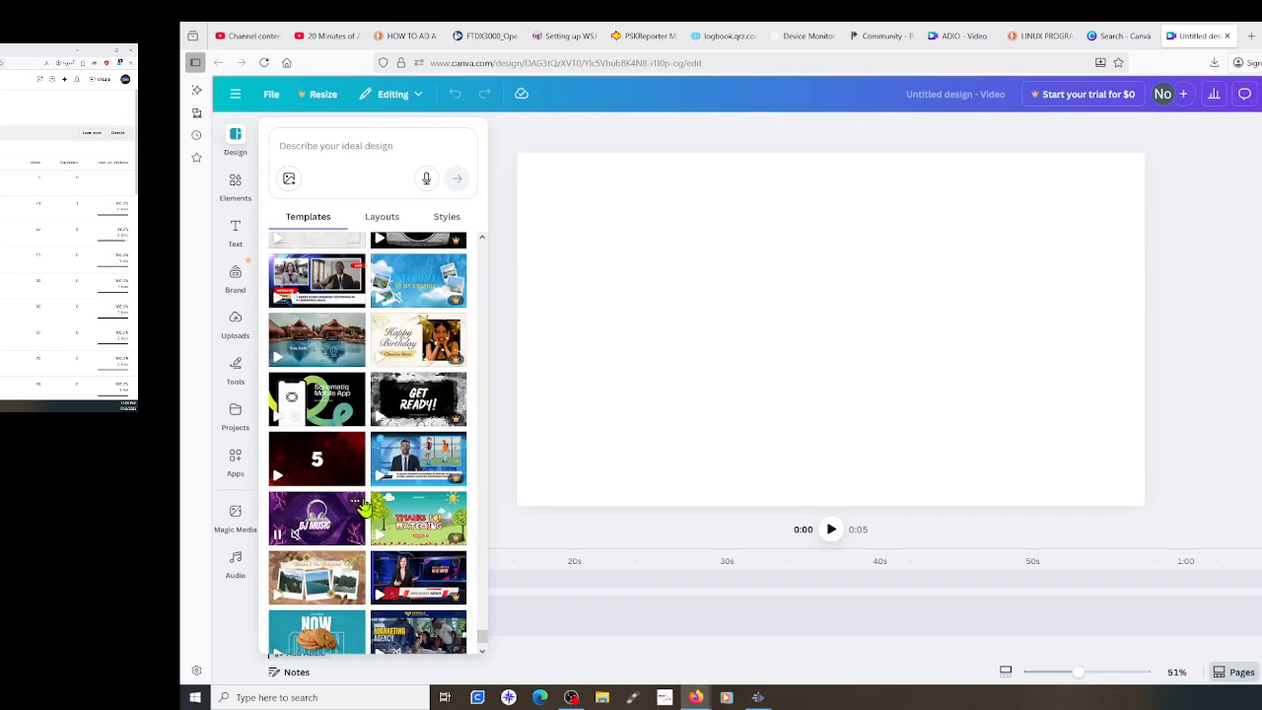
{"action": "scroll", "coordinate": [363, 505], "scroll_direction": "down", "scroll_amount": 3}
{"action": "scroll", "coordinate": [362, 506], "scroll_direction": "down", "scroll_amount": 2}
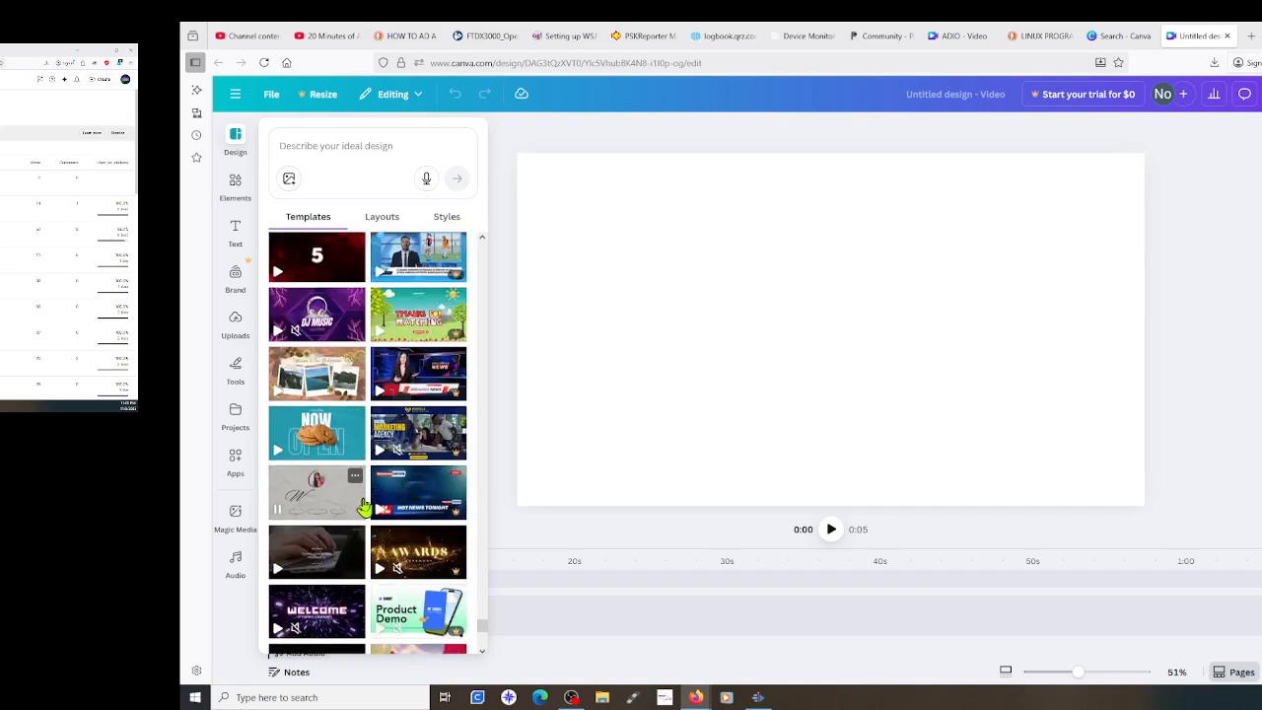
{"action": "scroll", "coordinate": [363, 505], "scroll_direction": "down", "scroll_amount": 3}
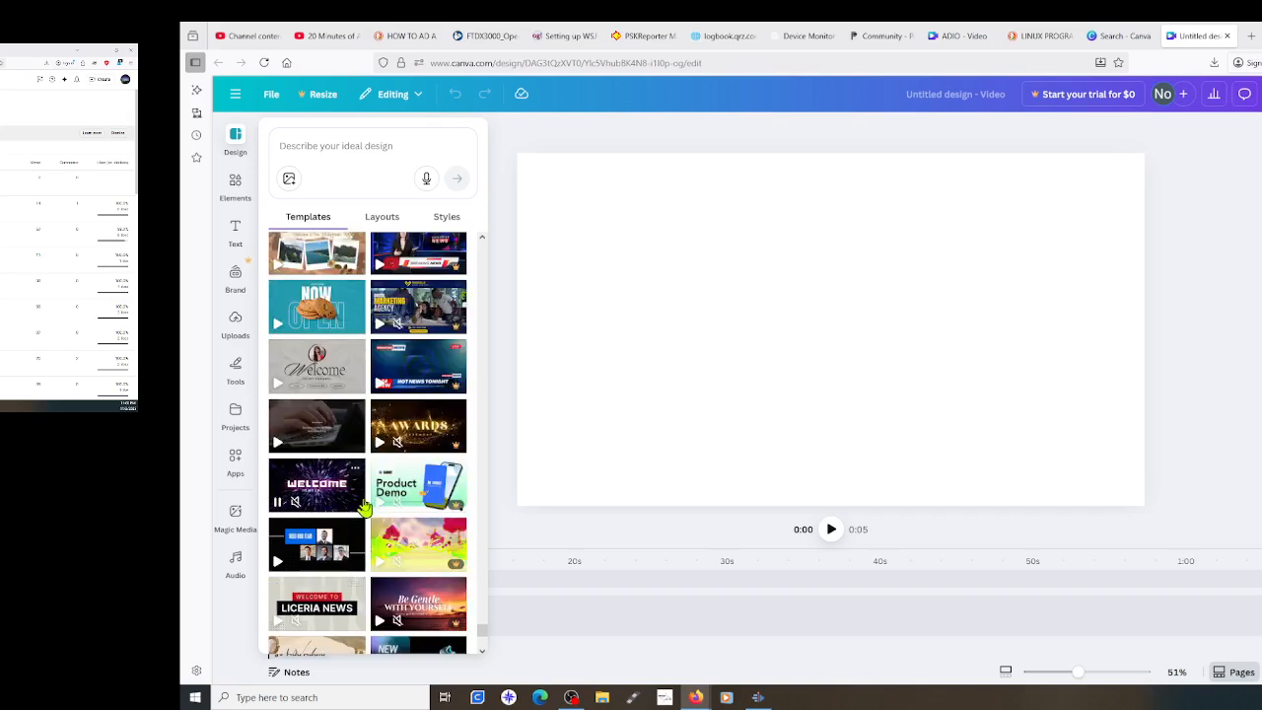
{"action": "left_click", "coordinate": [326, 488]}
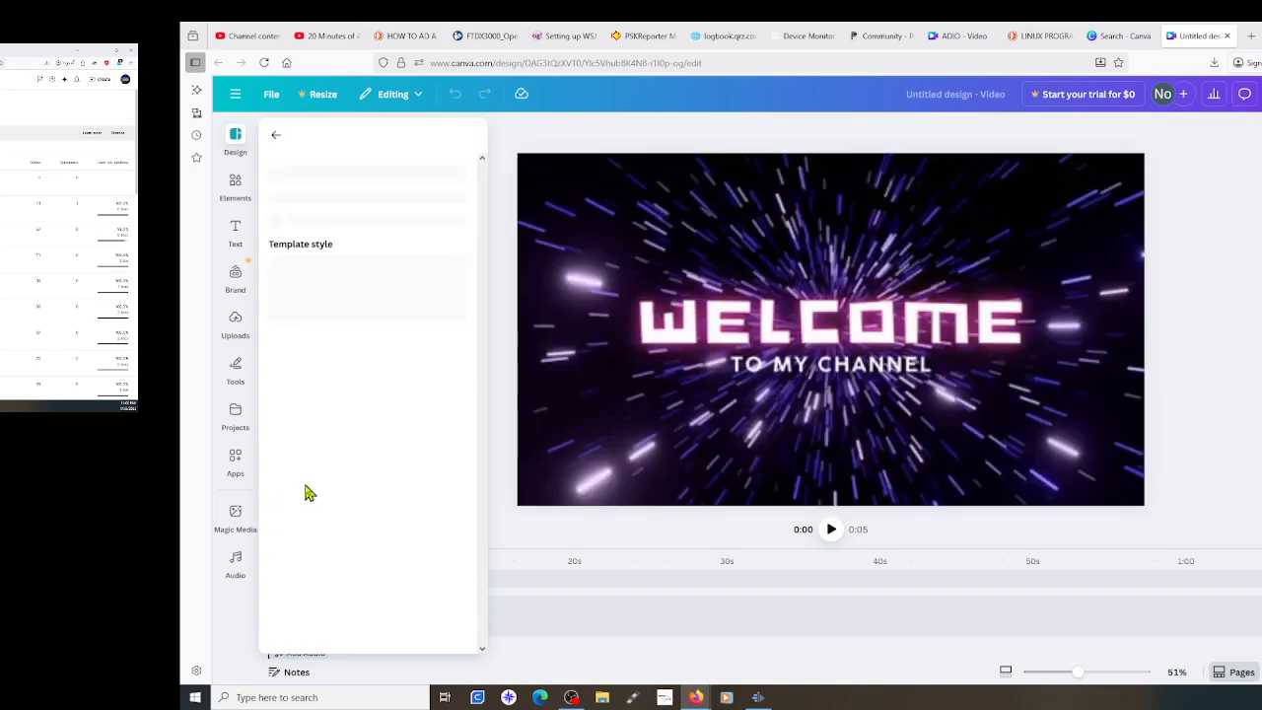
Replace the template's "WELCOME" title with "HAM RADIO HACK"
{"action": "left_click", "coordinate": [936, 349]}
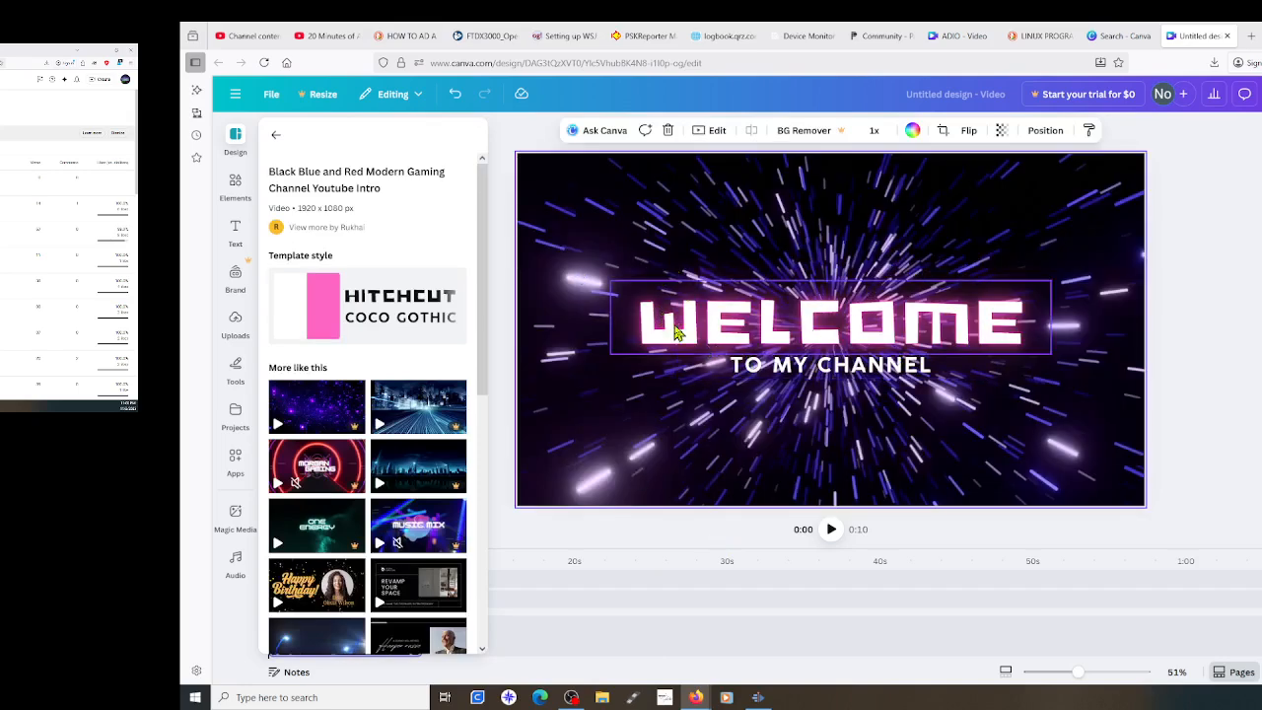
{"action": "left_click", "coordinate": [868, 338]}
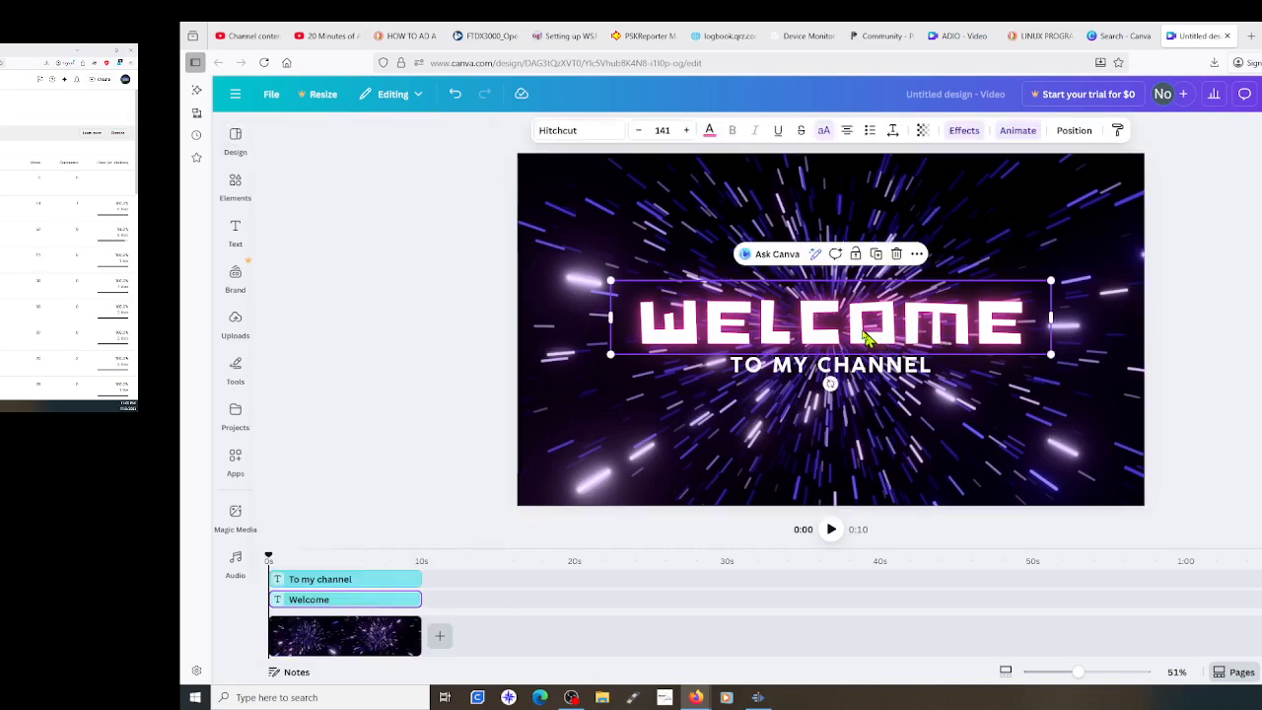
{"action": "double_click", "coordinate": [829, 322]}
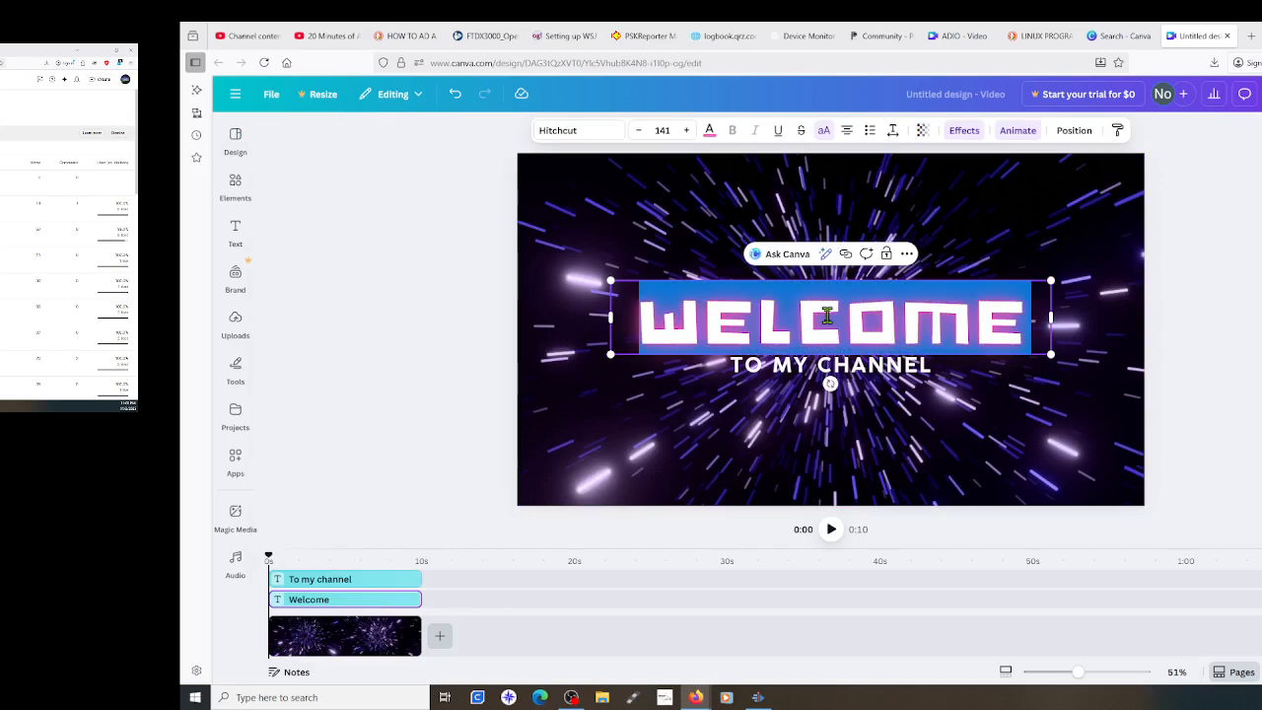
{"action": "type", "text": "HA"}
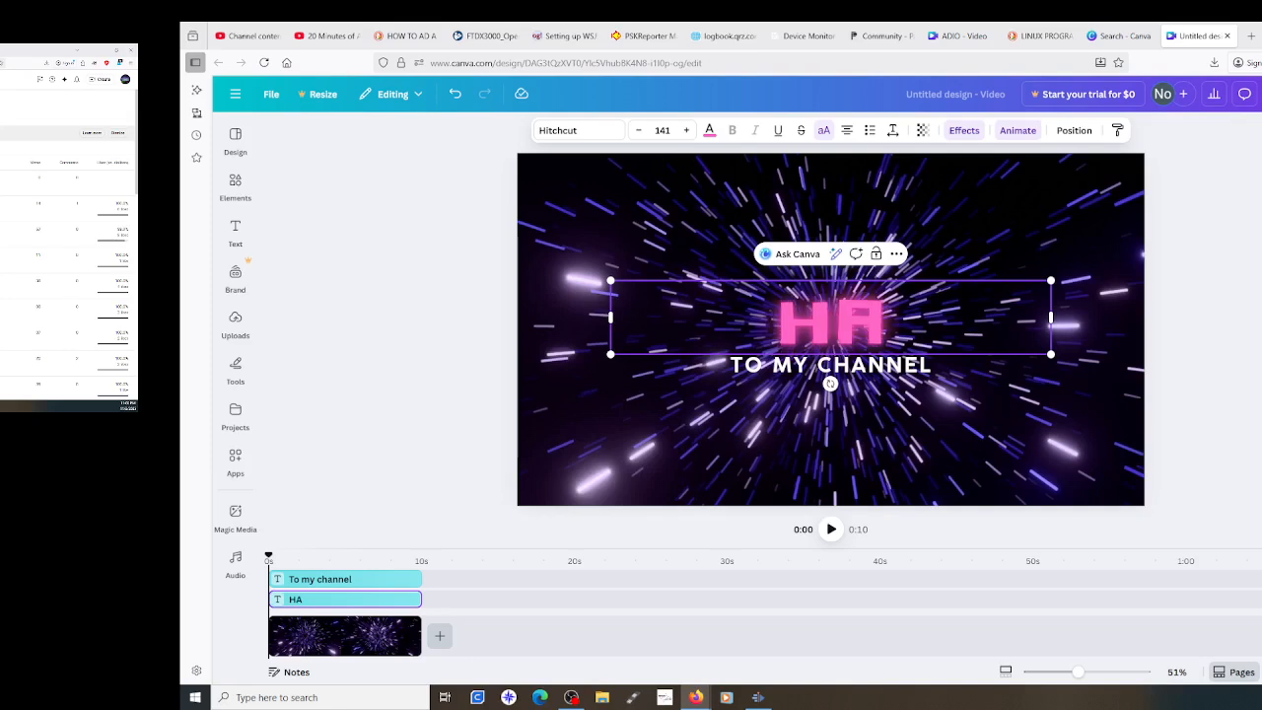
{"action": "type", "text": "M R"}
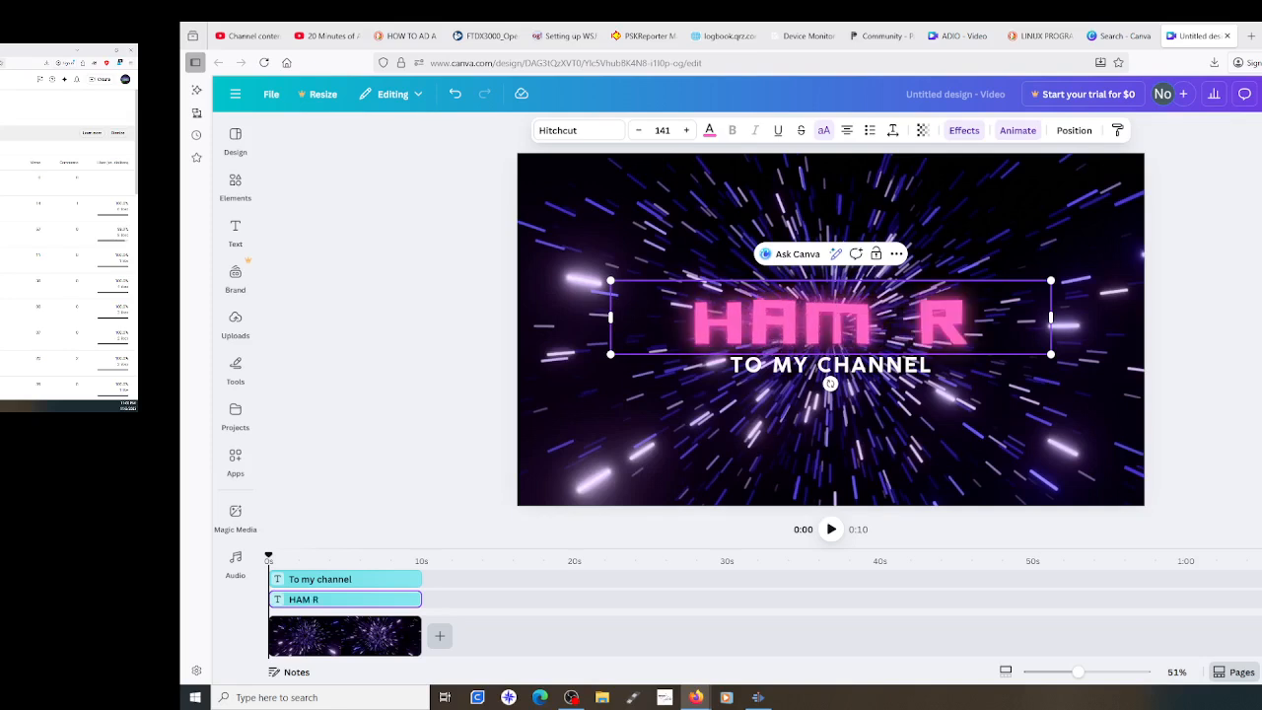
{"action": "type", "text": "ADIO"}
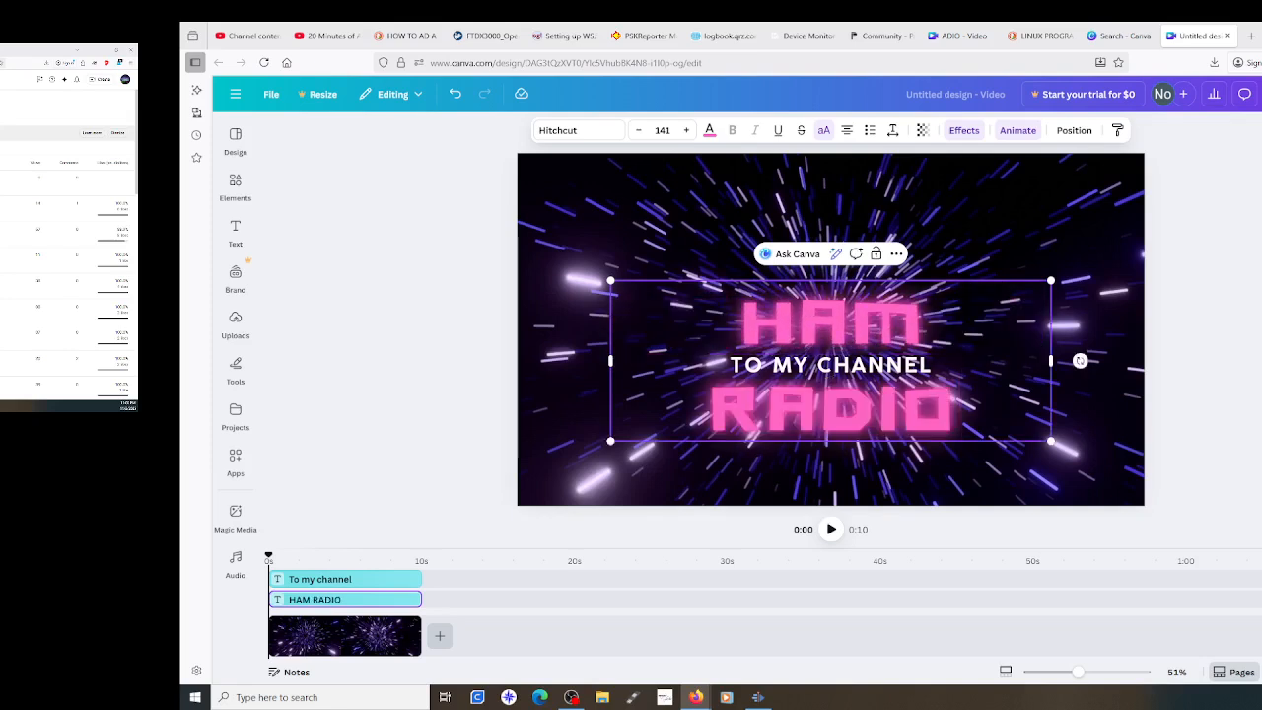
{"action": "type", "text": " HACK"}
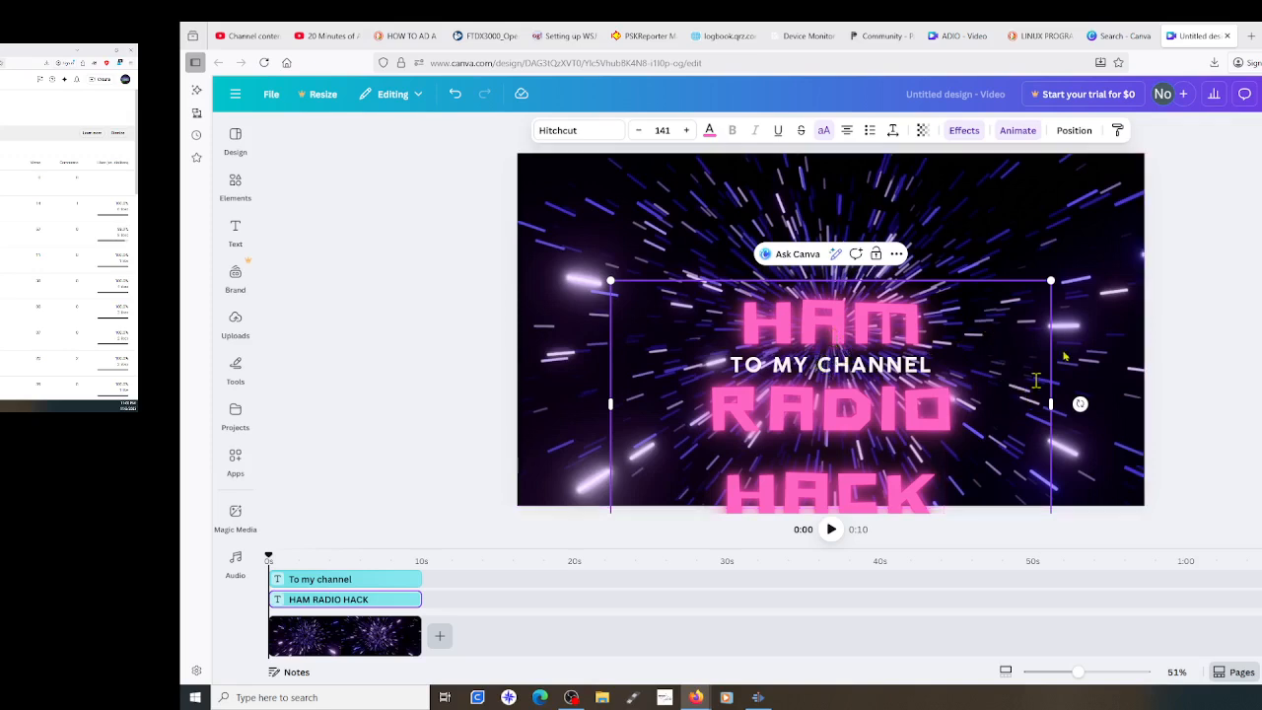
{"action": "left_click", "coordinate": [1087, 294]}
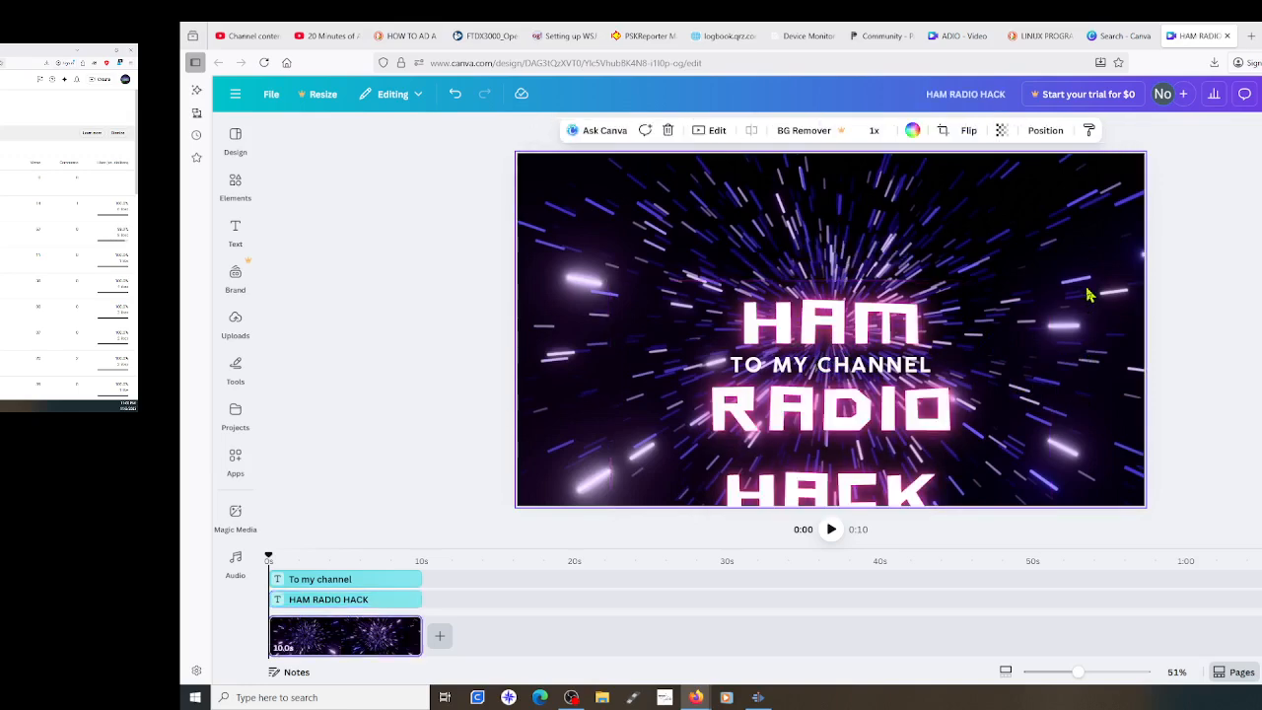
Delete the "To my channel" subtitle from the intro
{"action": "left_click", "coordinate": [762, 367]}
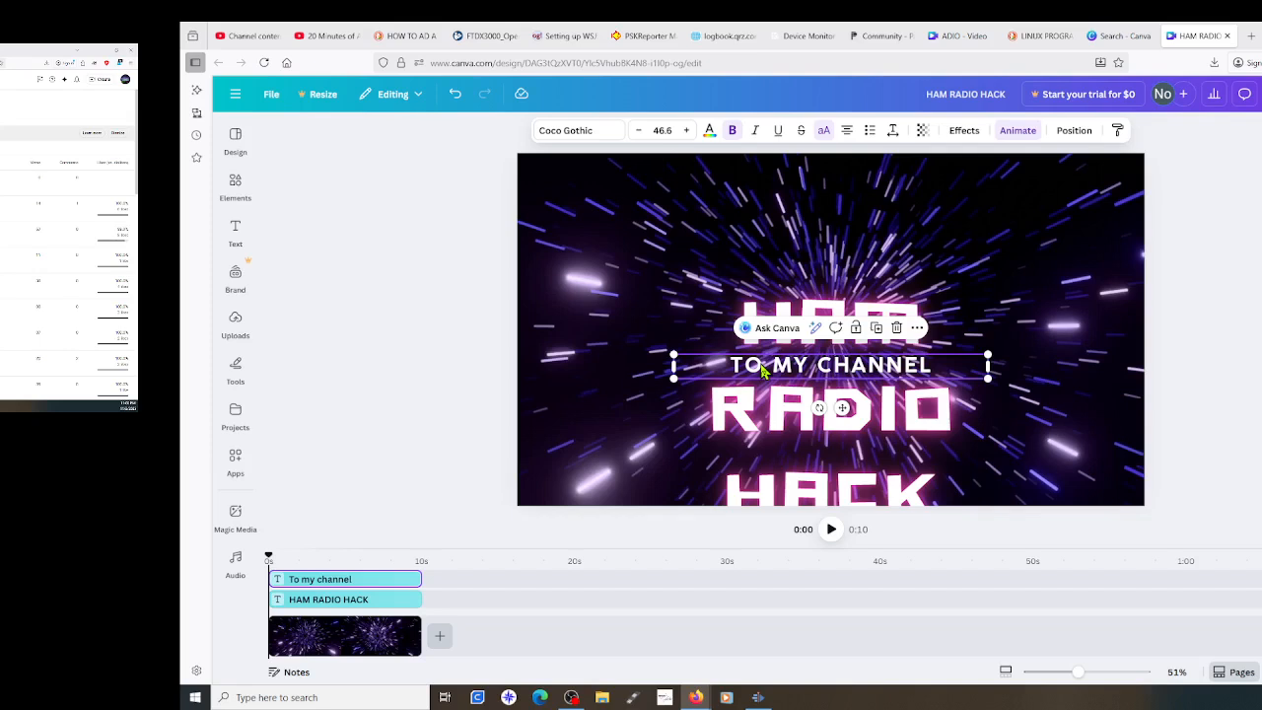
{"action": "left_click", "coordinate": [896, 331]}
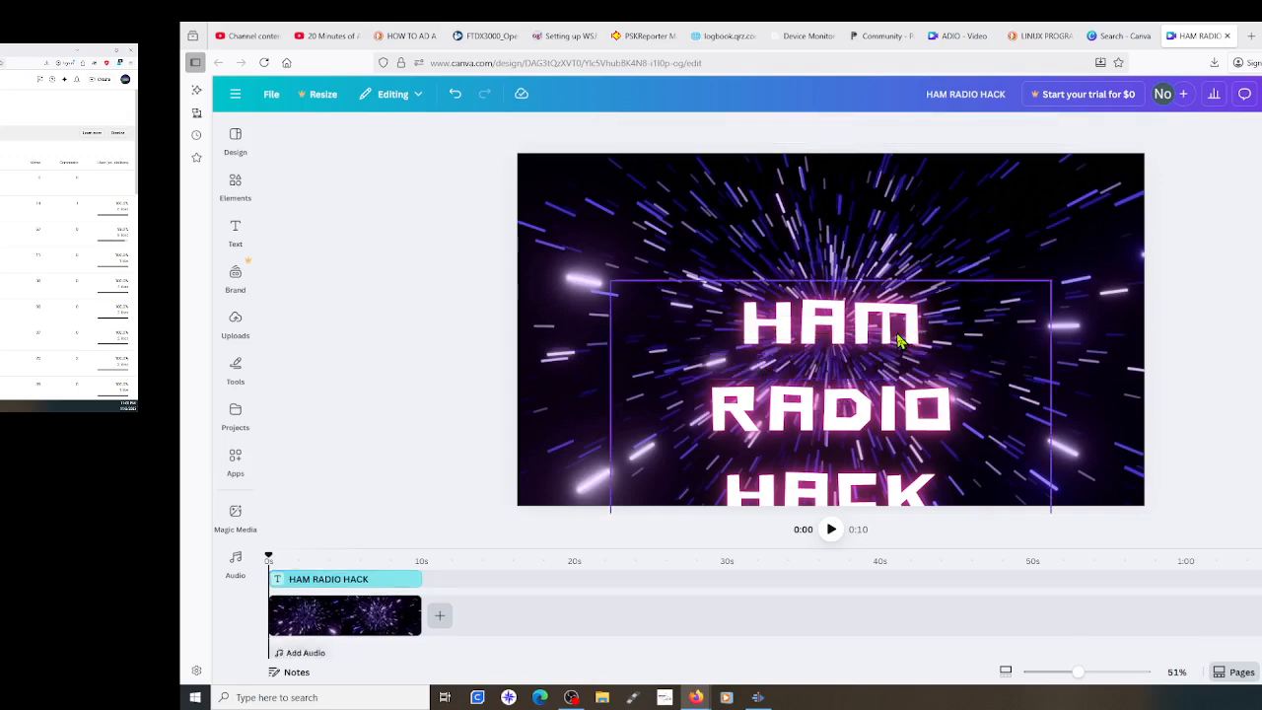
{"action": "left_click", "coordinate": [1089, 385]}
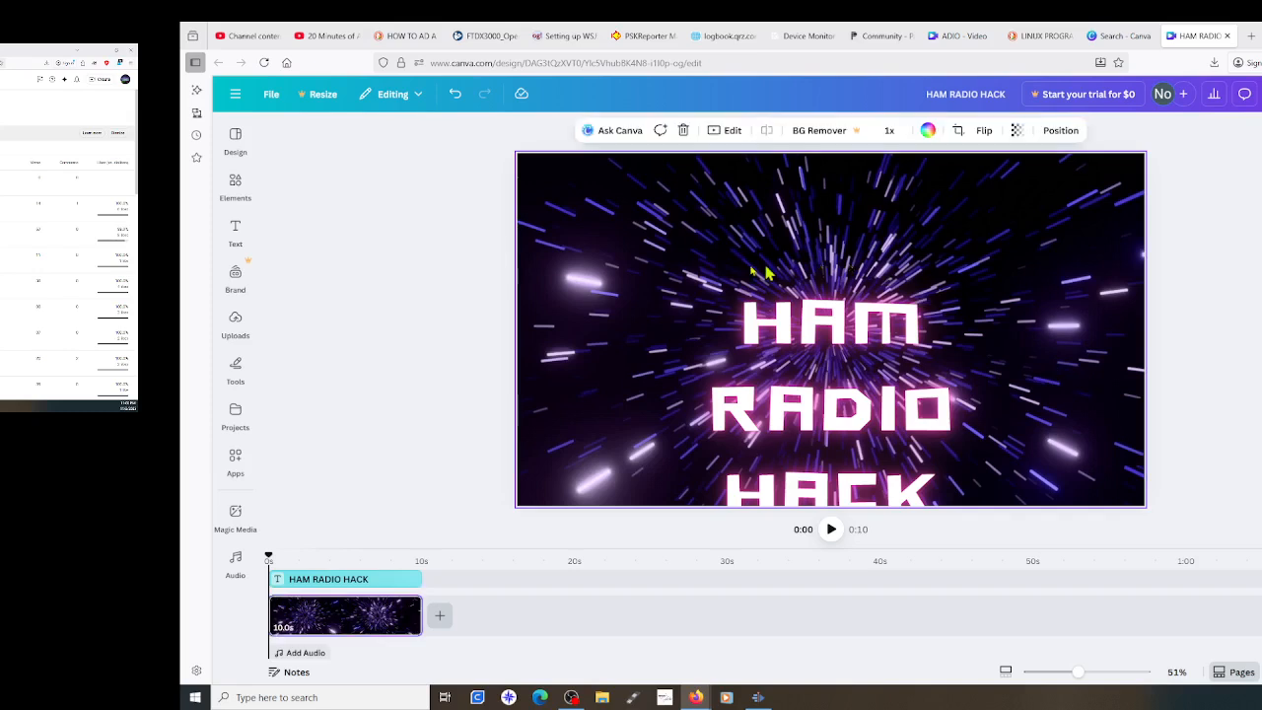
Check the further options of the HAM RADIO HACK title, including its alternative text, without changing anything
{"action": "left_click", "coordinate": [776, 338]}
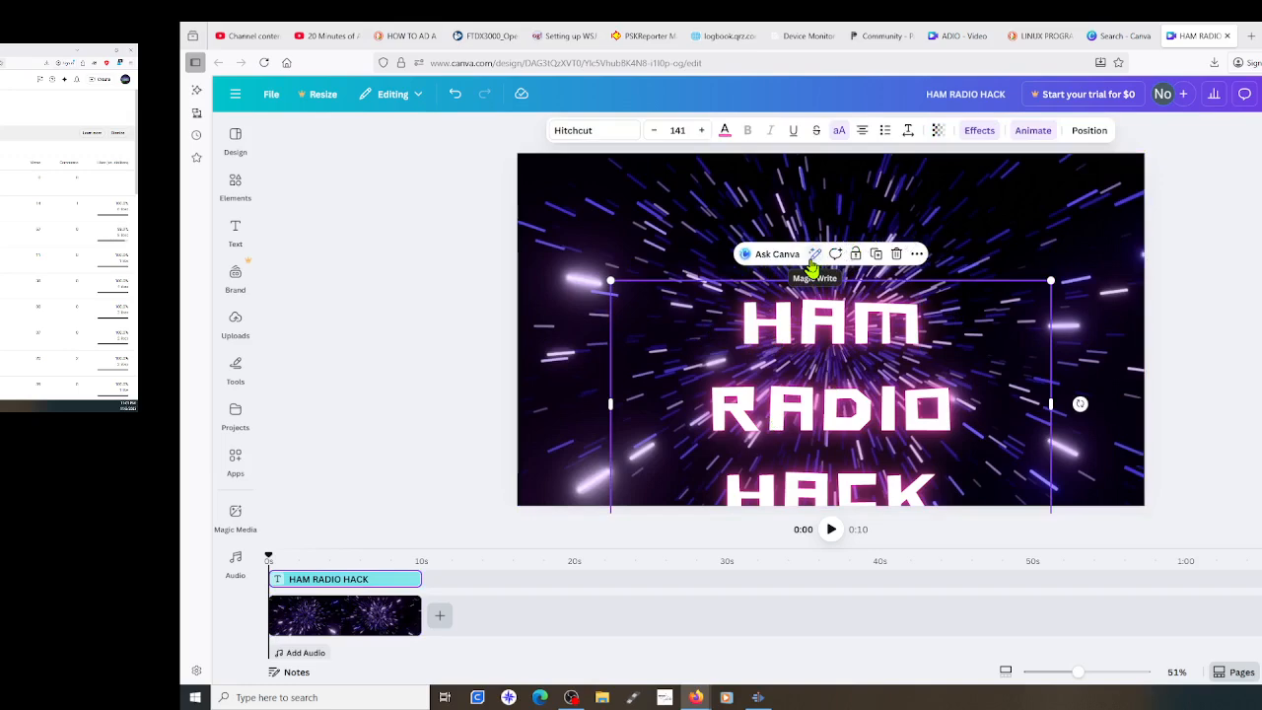
{"action": "left_click", "coordinate": [916, 255]}
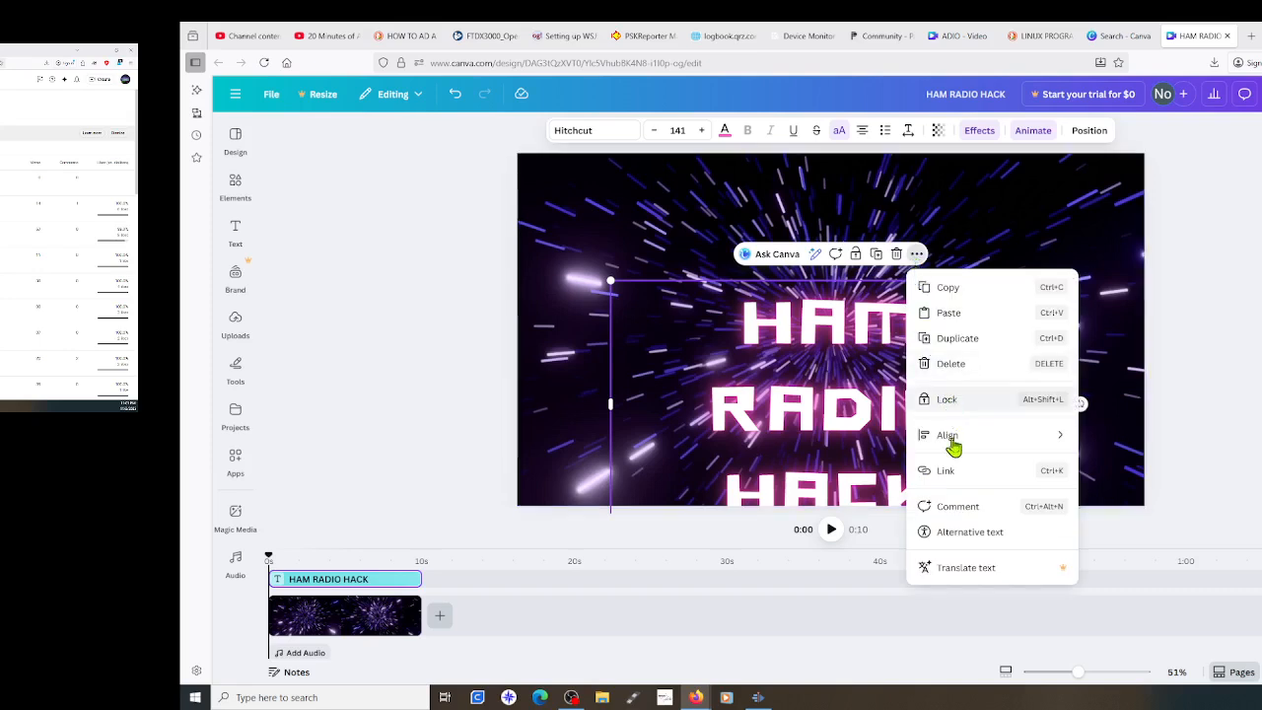
{"action": "left_click", "coordinate": [967, 534]}
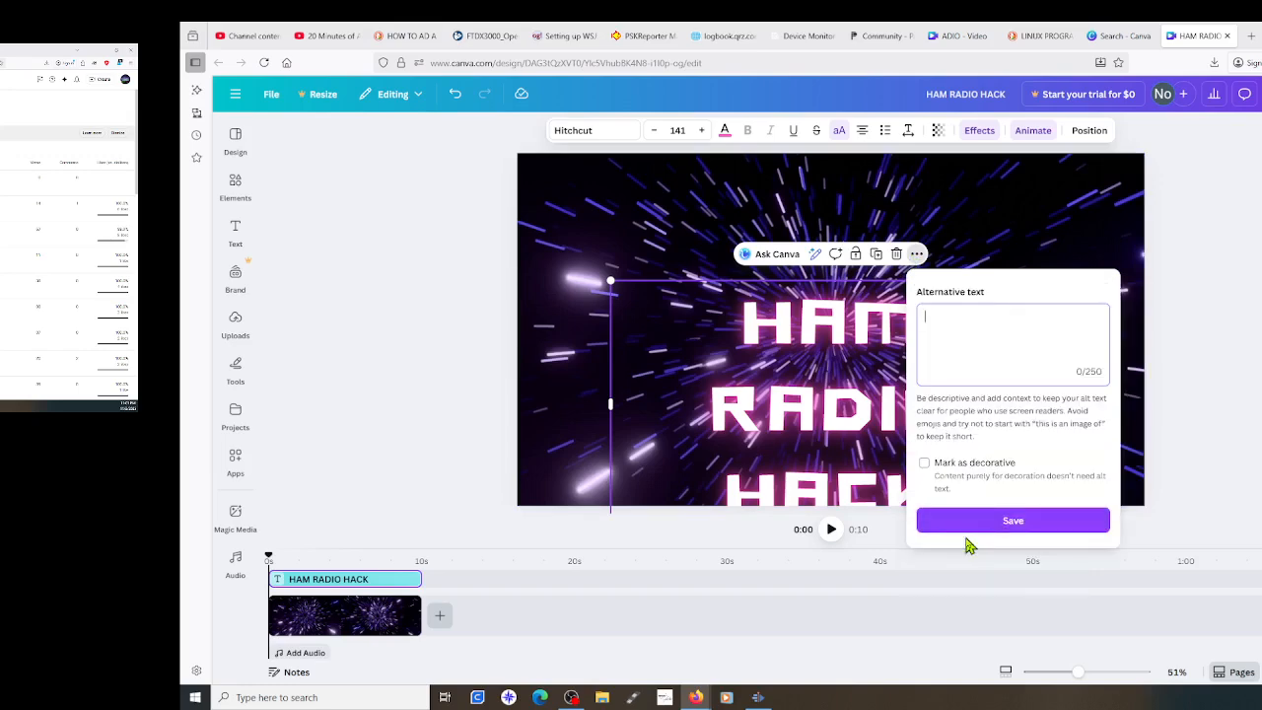
{"action": "left_click", "coordinate": [647, 330]}
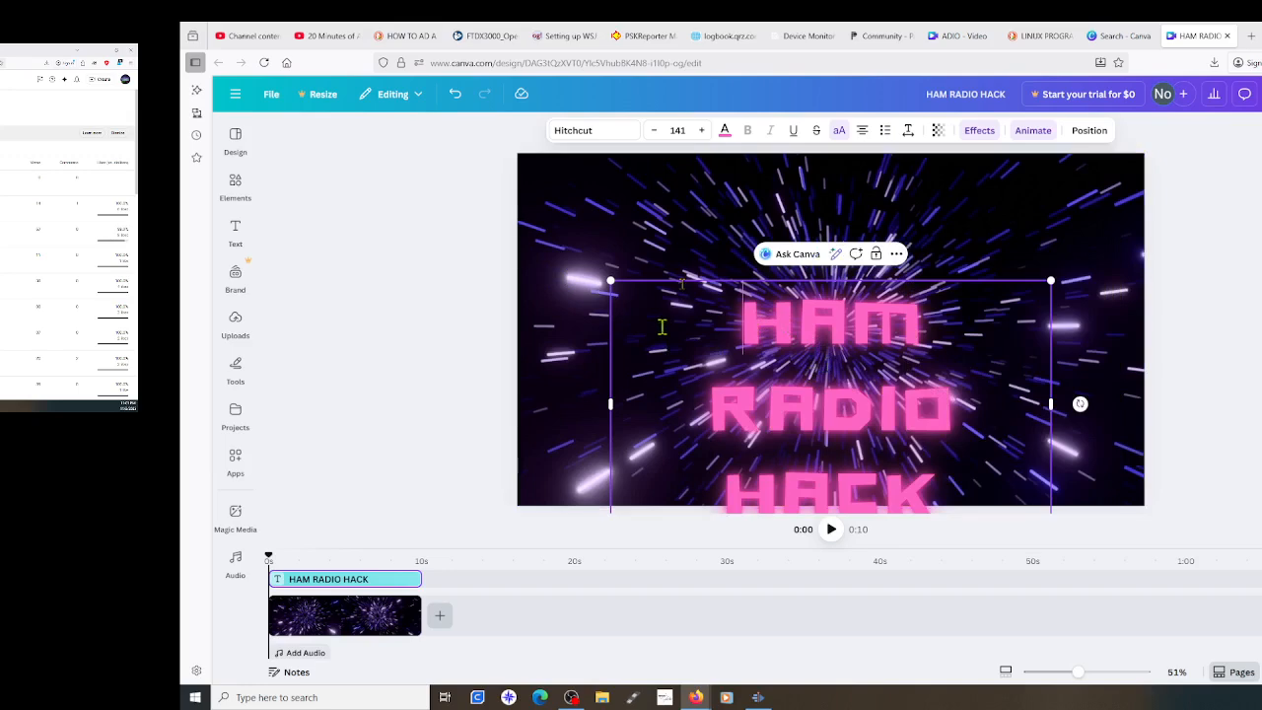
{"action": "left_click", "coordinate": [636, 241]}
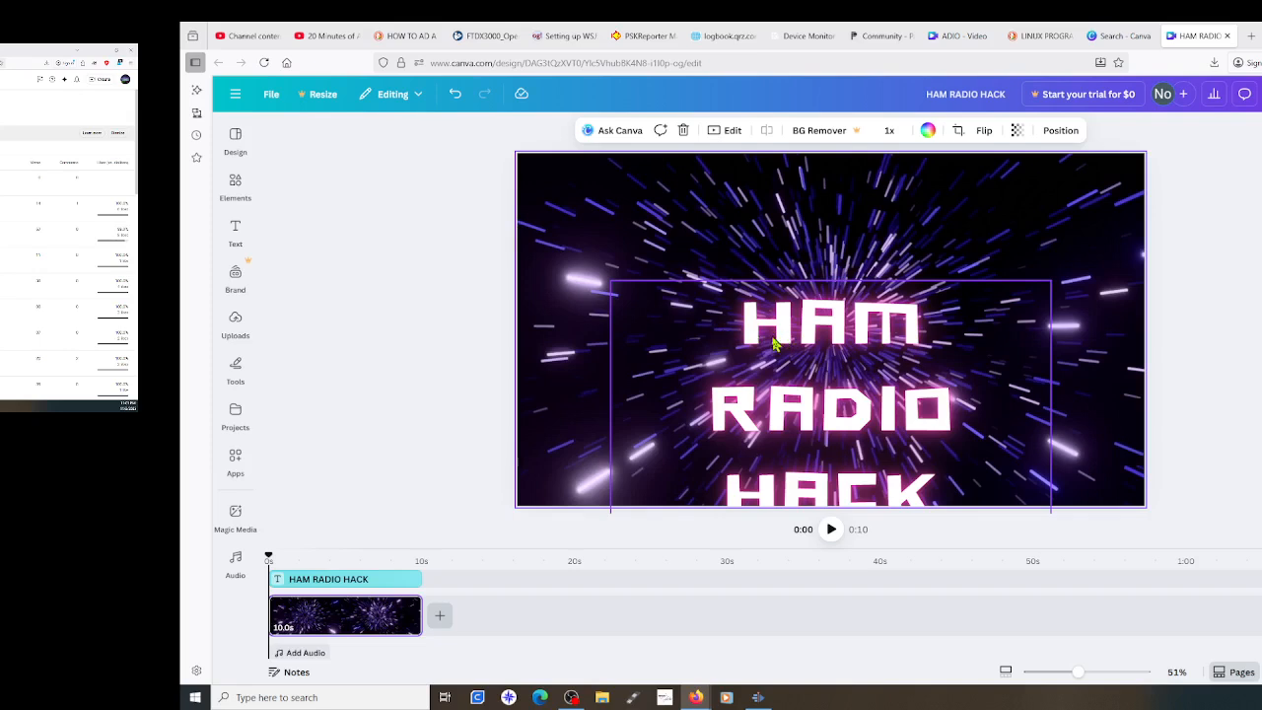
Try adding a new paragraph text box over the video and undo the addition
{"action": "mouse_move", "coordinate": [229, 371]}
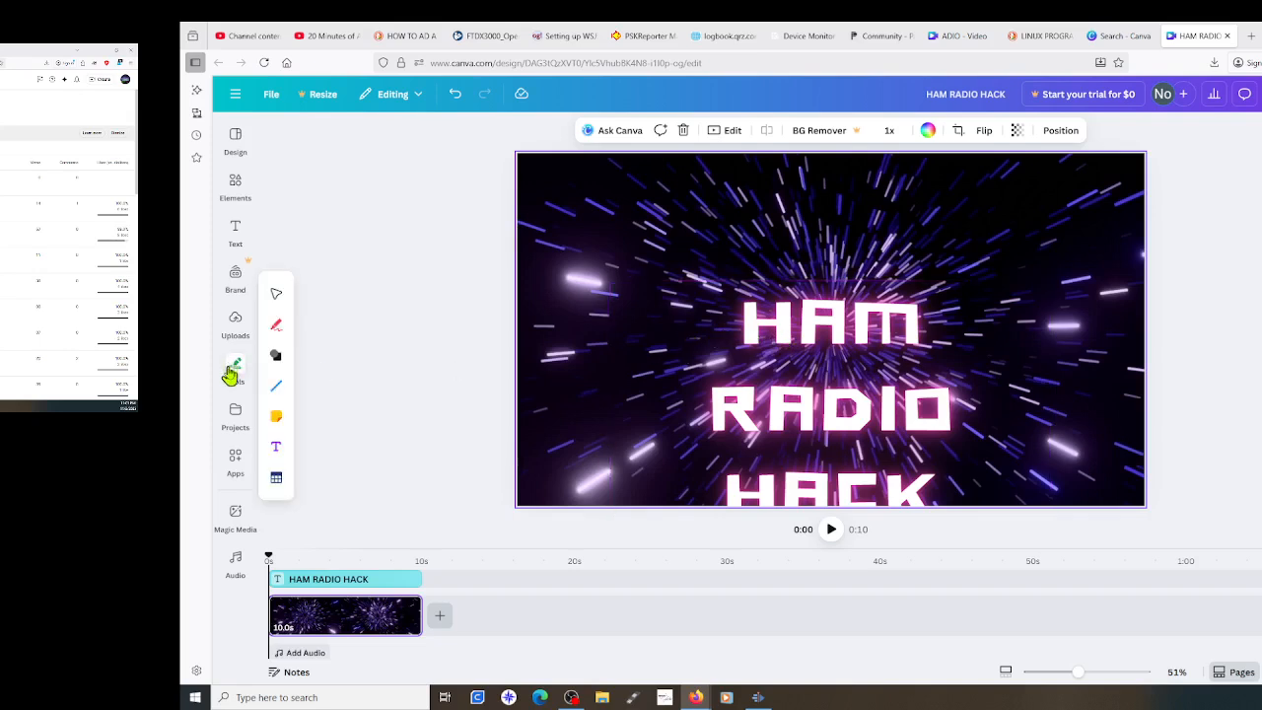
{"action": "left_click", "coordinate": [274, 452]}
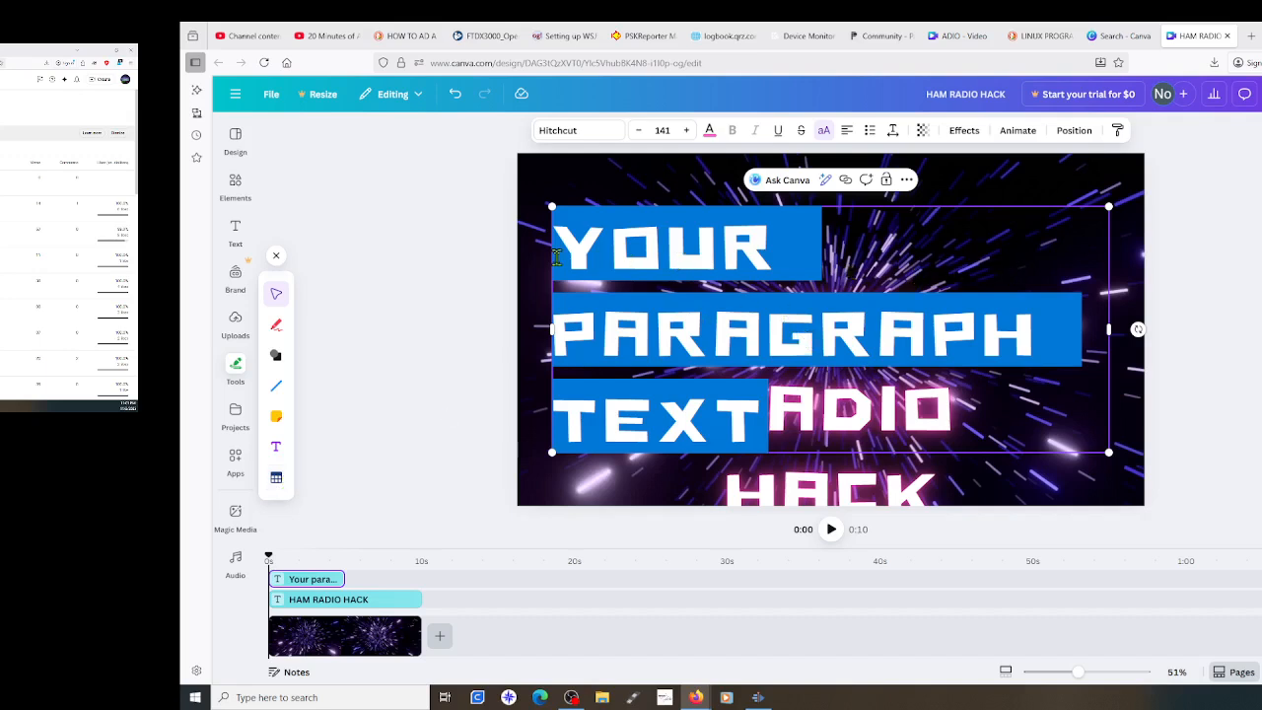
{"action": "left_click", "coordinate": [276, 260]}
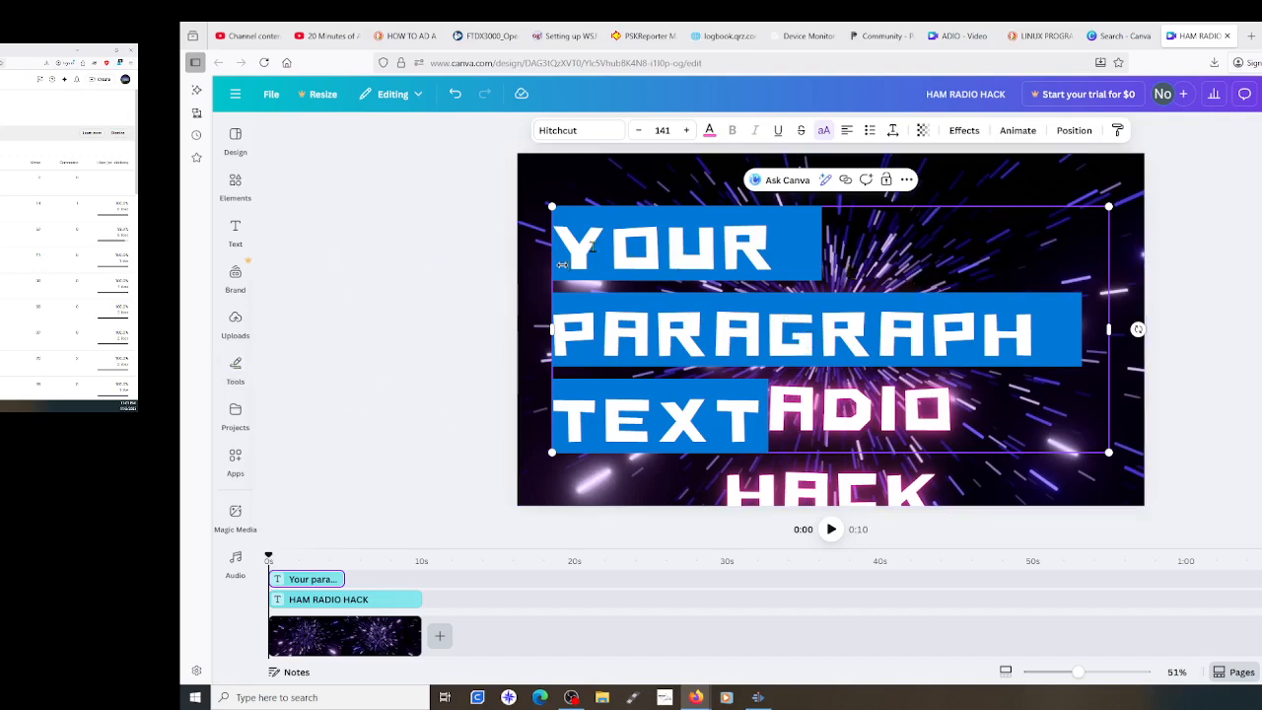
{"action": "left_click", "coordinate": [456, 96]}
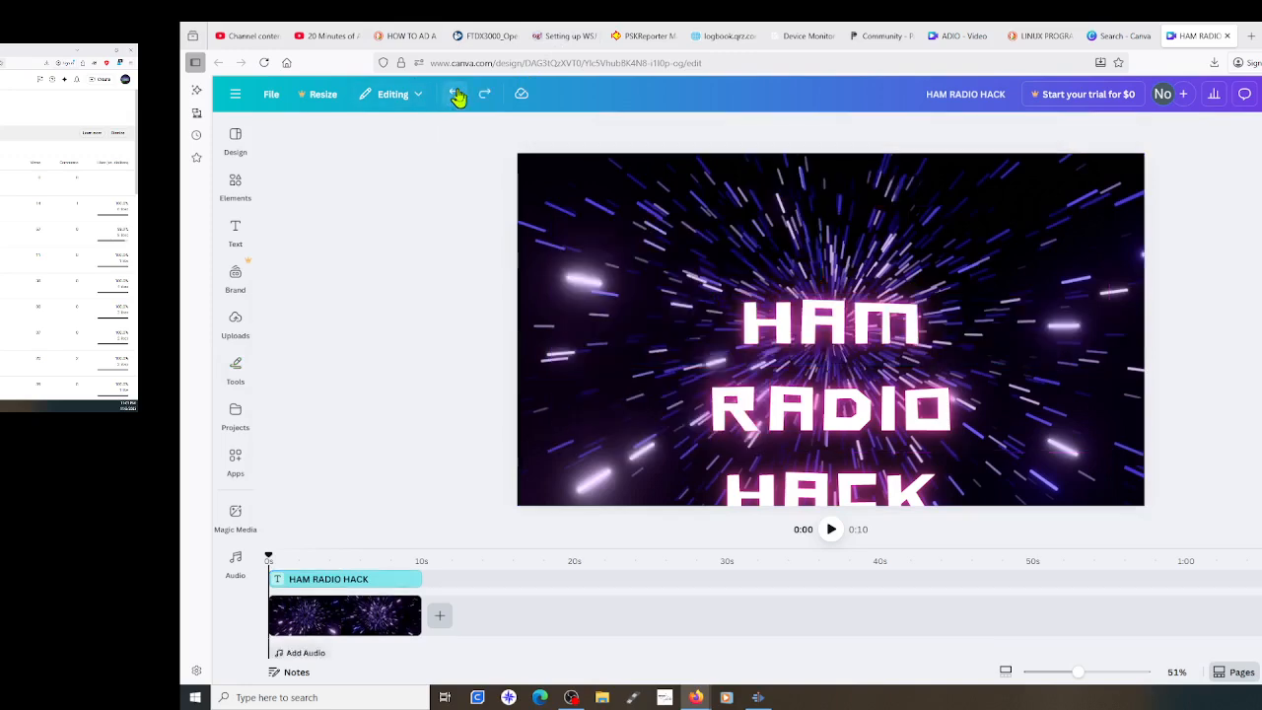
Preview the intro's playback and move the HAM RADIO HACK title up so all three lines fit inside the frame
{"action": "left_click", "coordinate": [830, 531]}
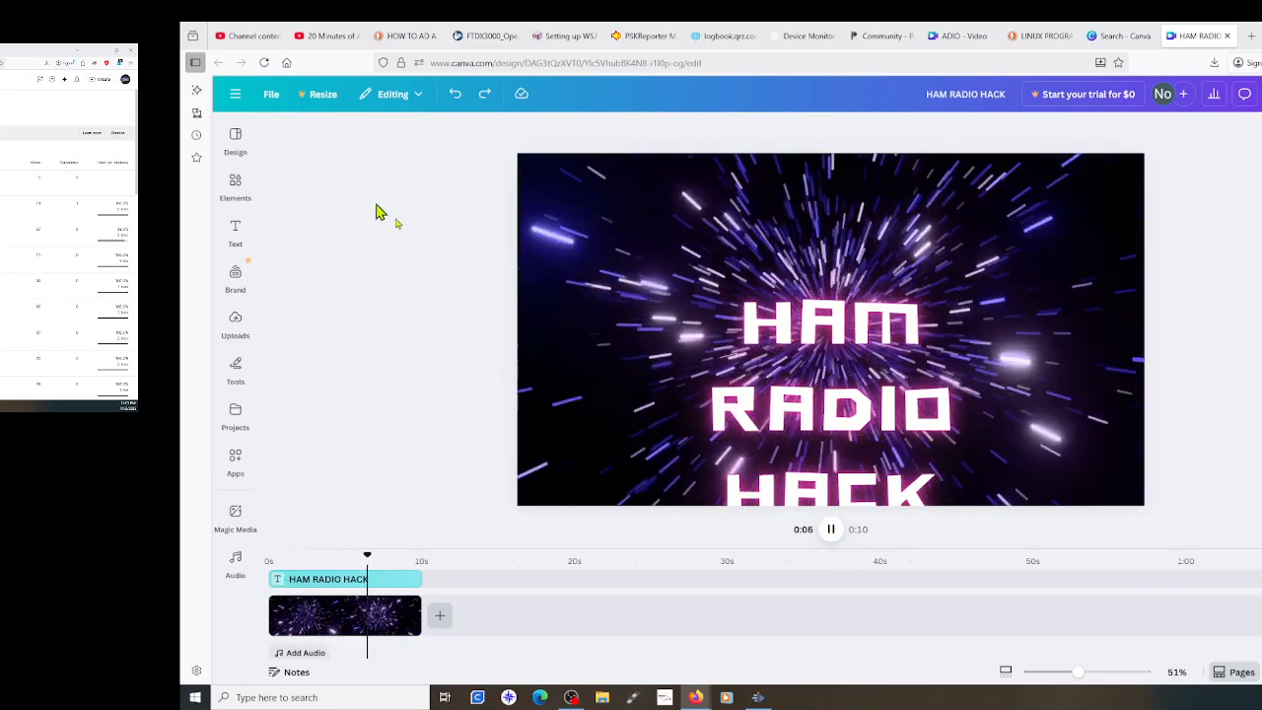
{"action": "left_click", "coordinate": [829, 412]}
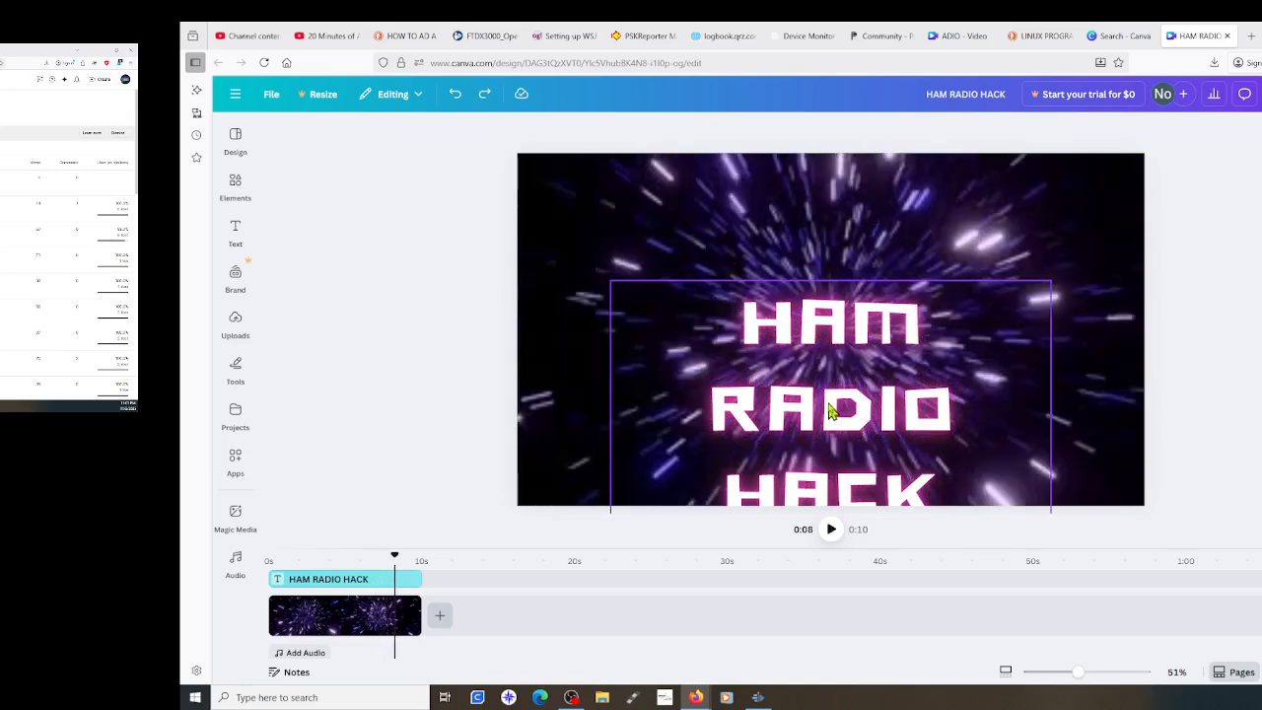
{"action": "left_click_drag", "start_coordinate": [831, 373], "coordinate": [859, 315]}
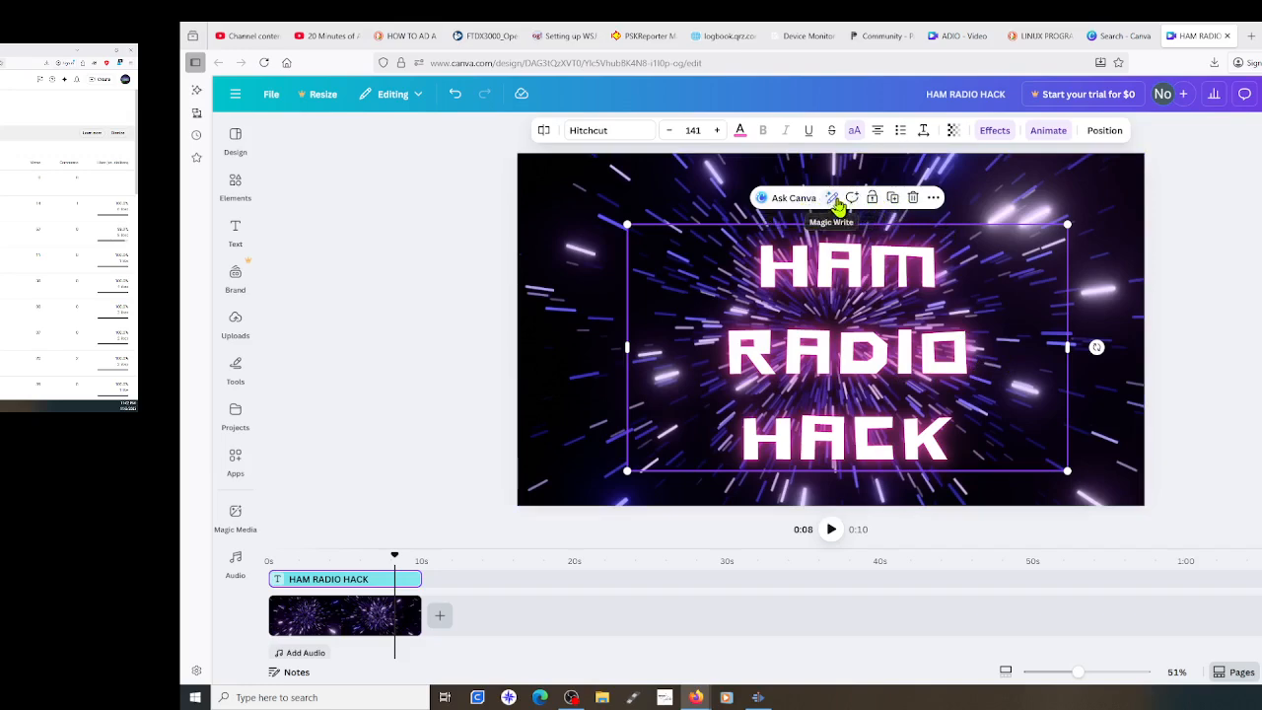
Look over the title's additional options and its Magic Write options without applying any
{"action": "left_click", "coordinate": [934, 198]}
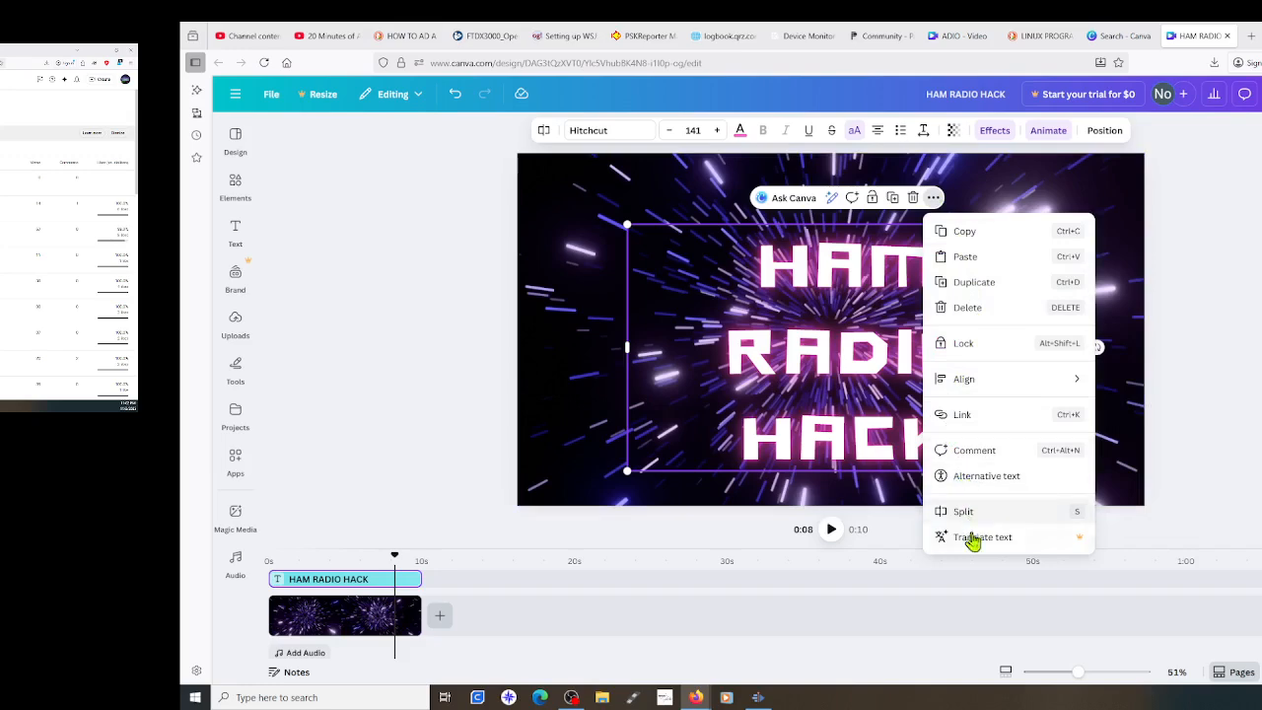
{"action": "left_click", "coordinate": [833, 203]}
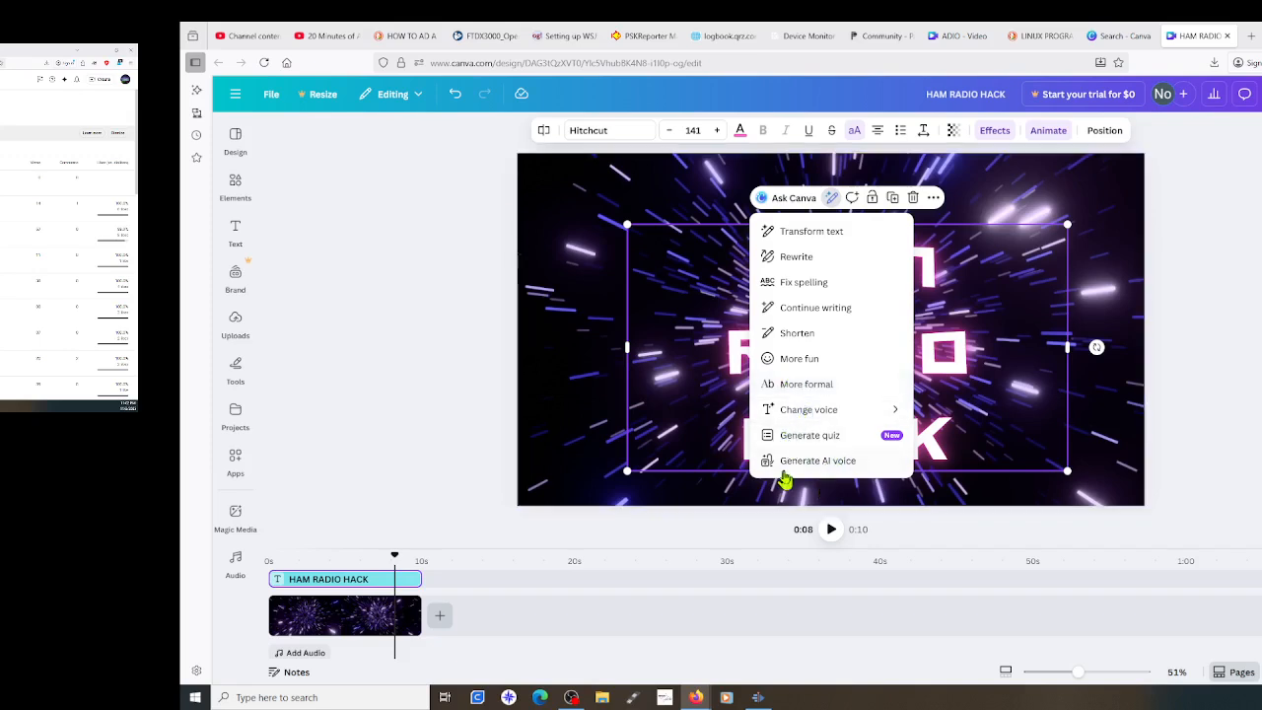
{"action": "left_click", "coordinate": [1256, 260]}
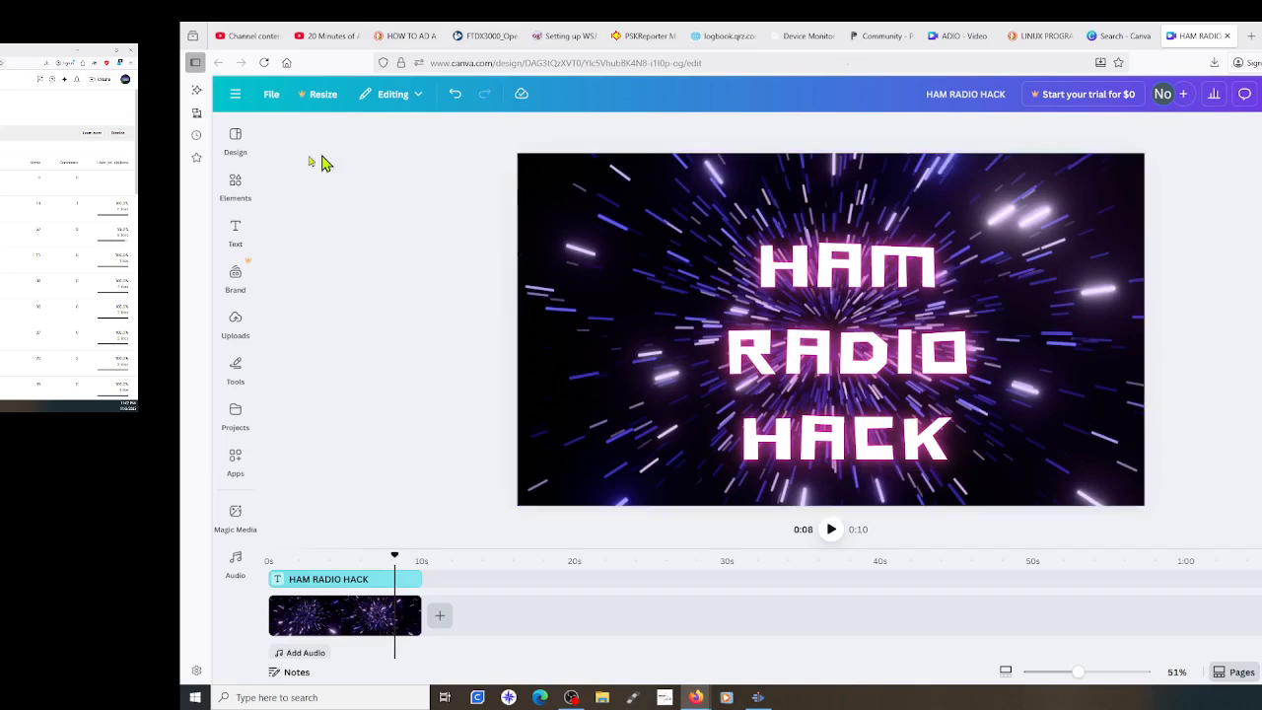
{"action": "left_click", "coordinate": [236, 141]}
{"action": "left_click", "coordinate": [236, 232]}
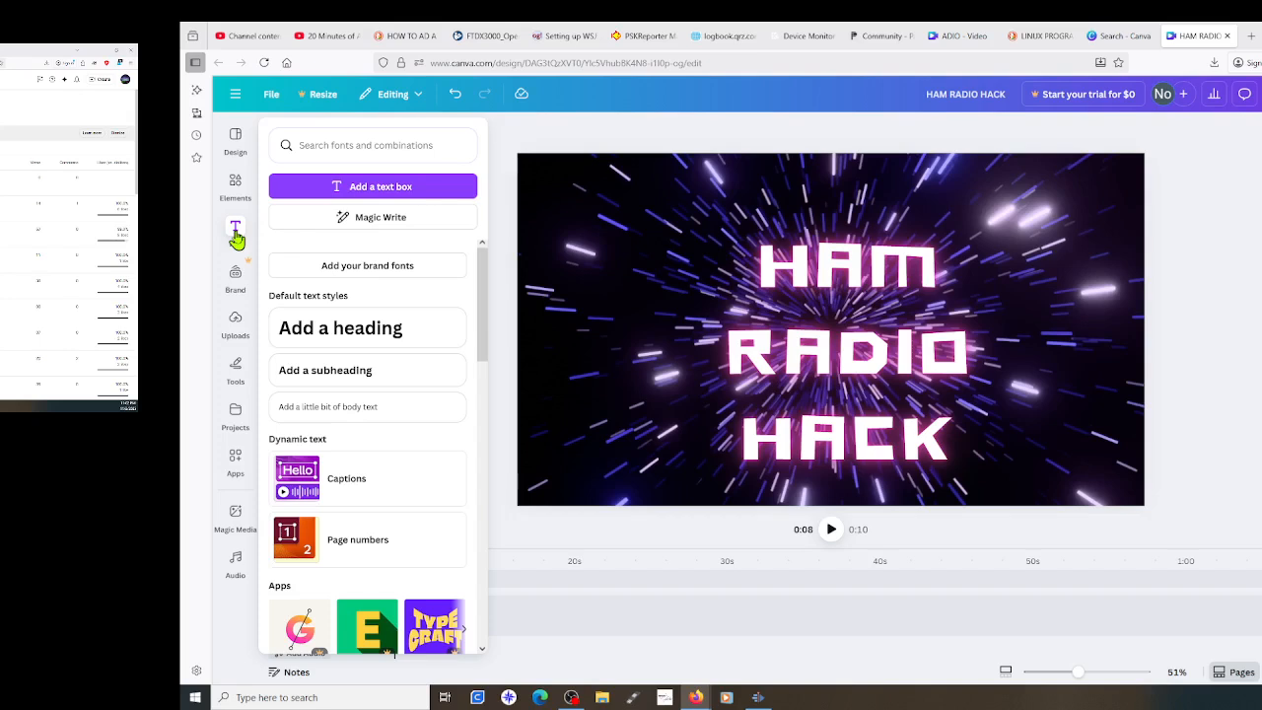
{"action": "left_click", "coordinate": [860, 336]}
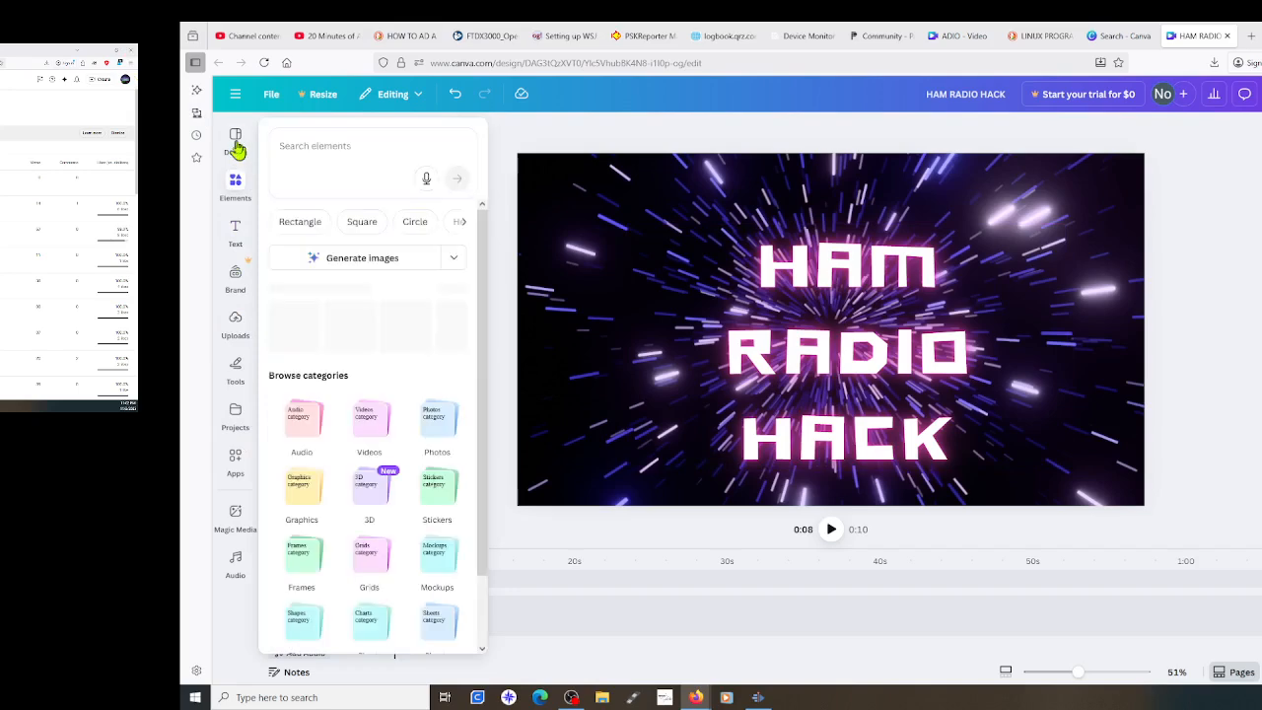
Search the elements for technology and show all the matching photos
{"action": "left_click", "coordinate": [234, 193]}
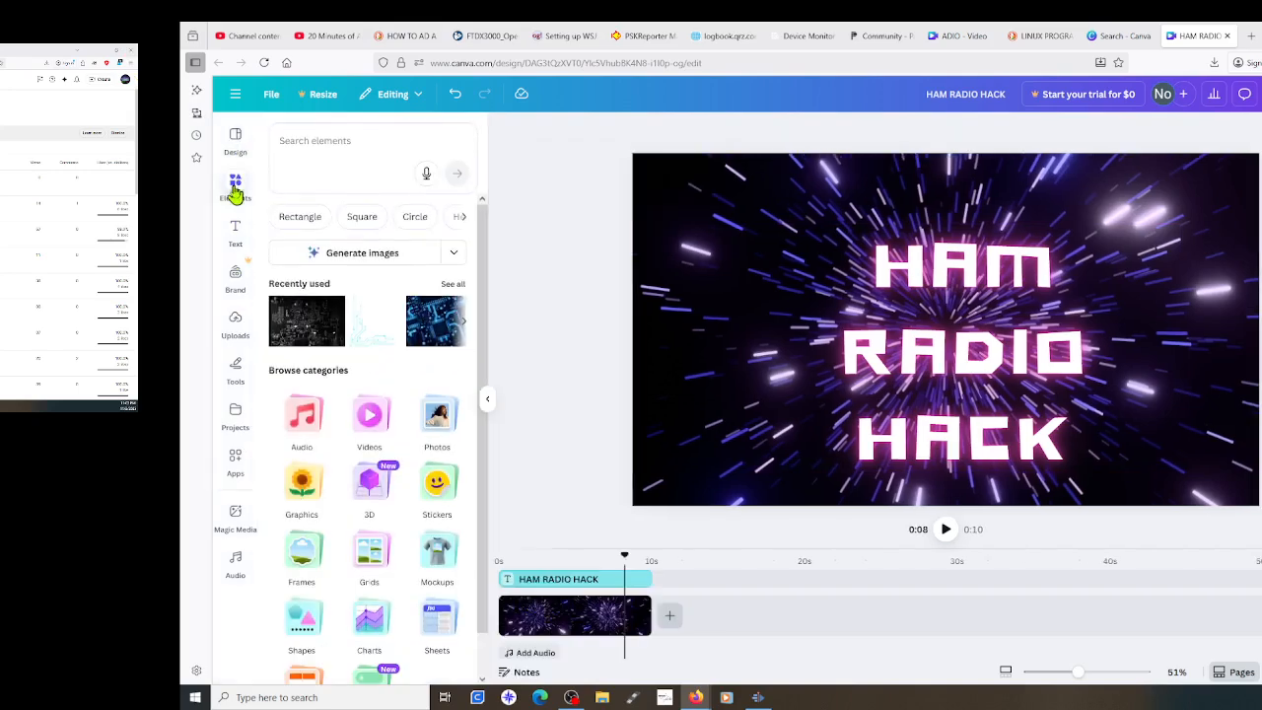
{"action": "left_click", "coordinate": [326, 151]}
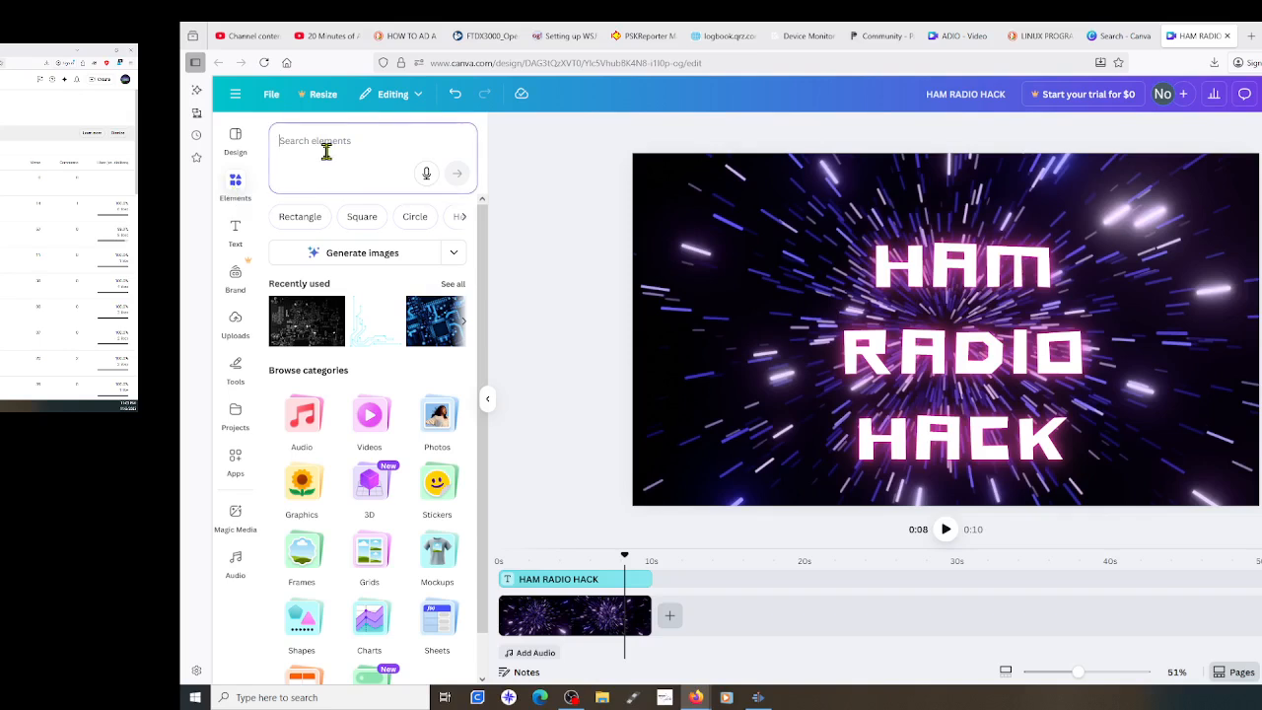
{"action": "type", "text": "TECH"}
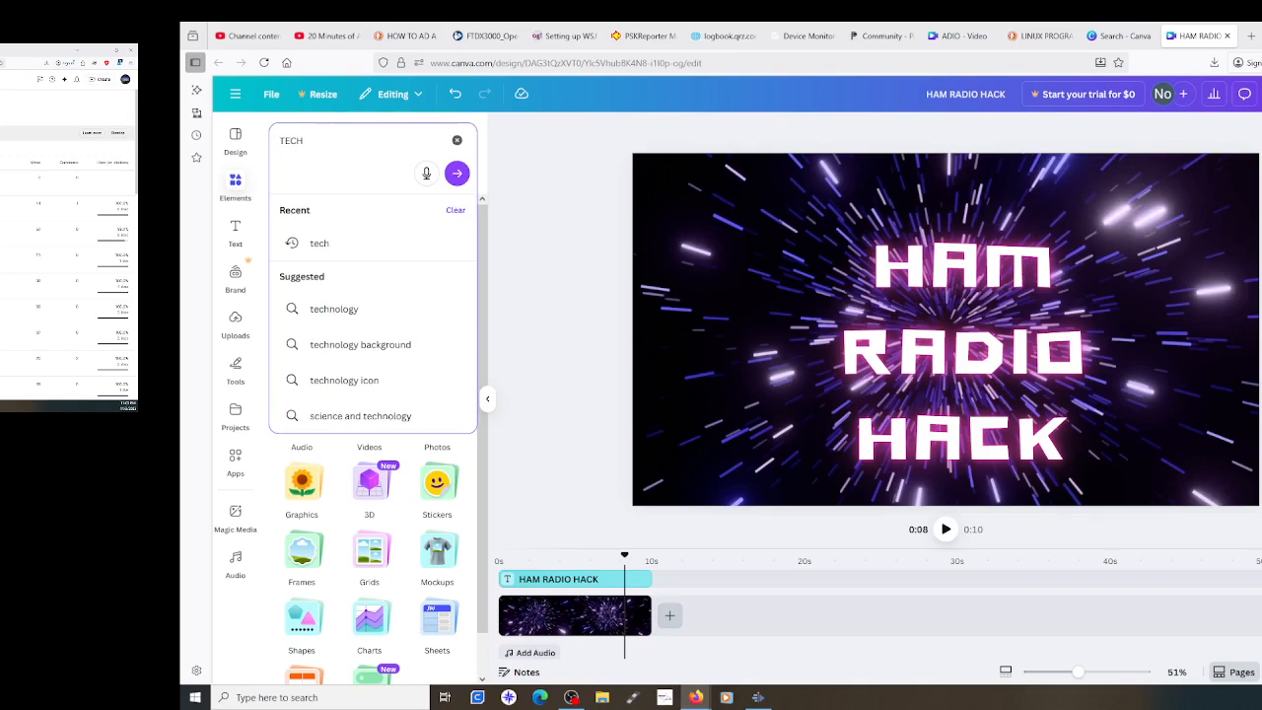
{"action": "left_click", "coordinate": [344, 314]}
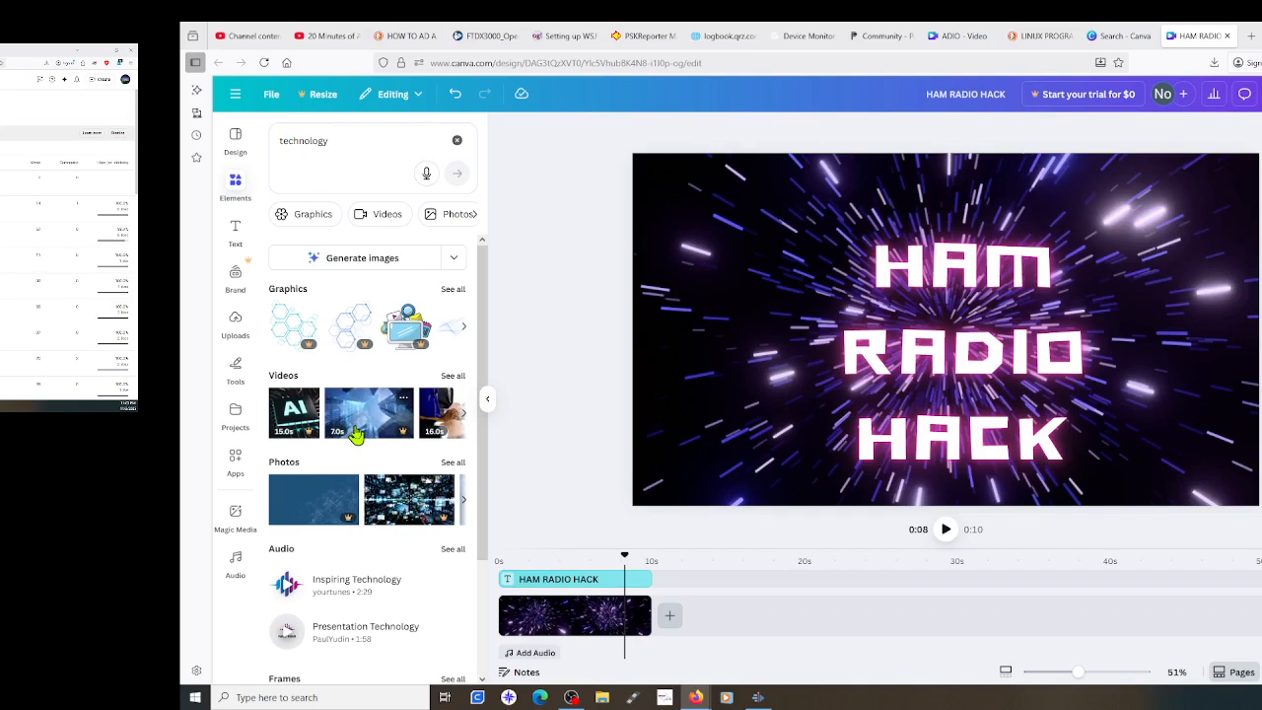
{"action": "scroll", "coordinate": [355, 435], "scroll_direction": "down", "scroll_amount": 1}
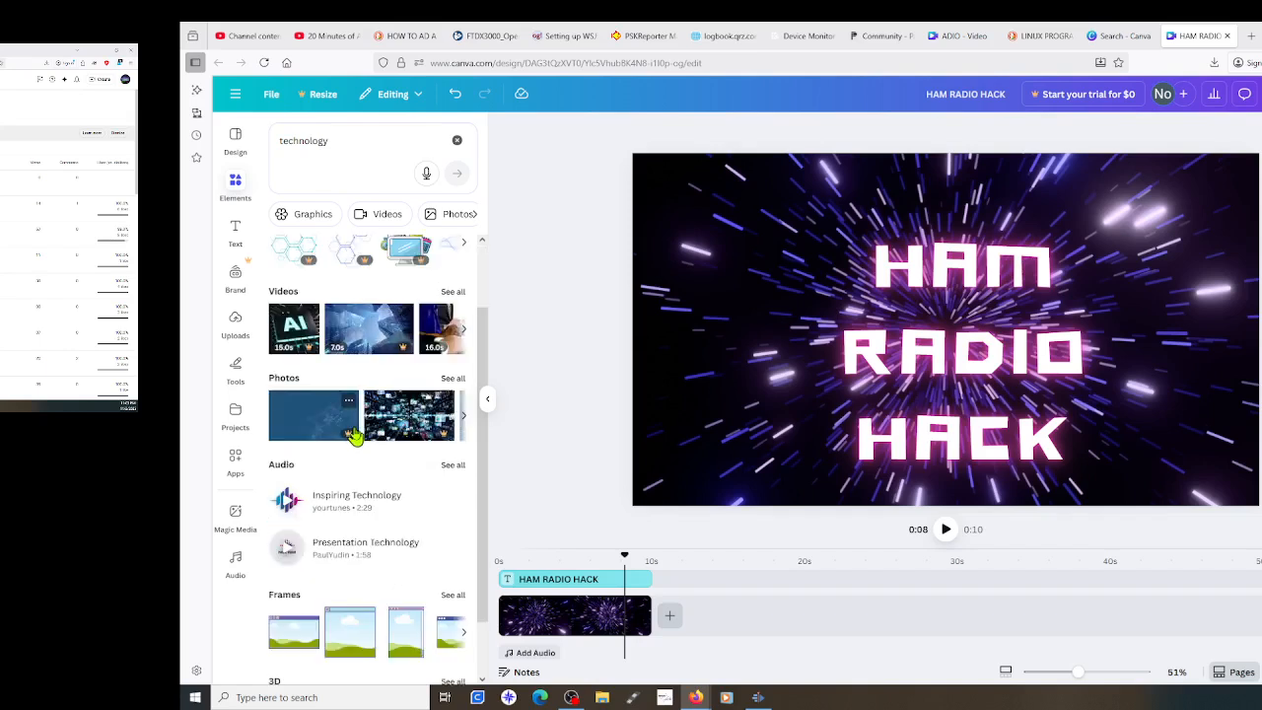
{"action": "scroll", "coordinate": [355, 436], "scroll_direction": "up", "scroll_amount": 1}
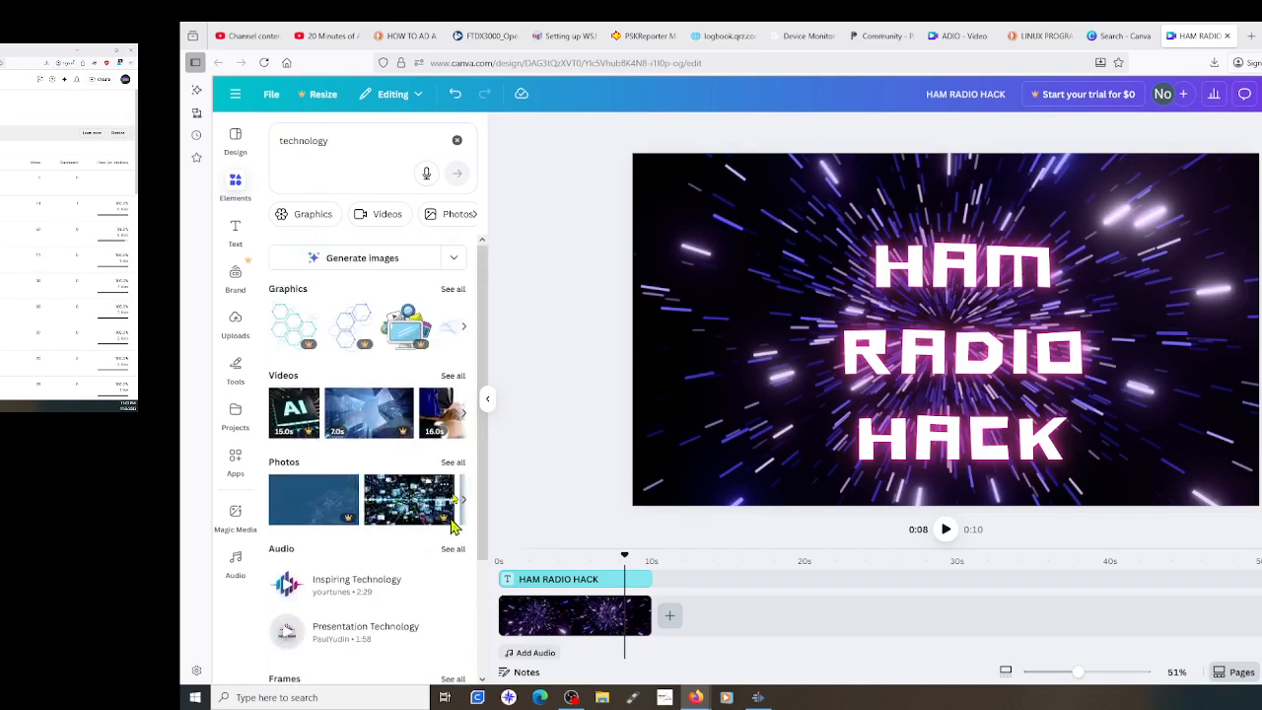
{"action": "left_click", "coordinate": [452, 465]}
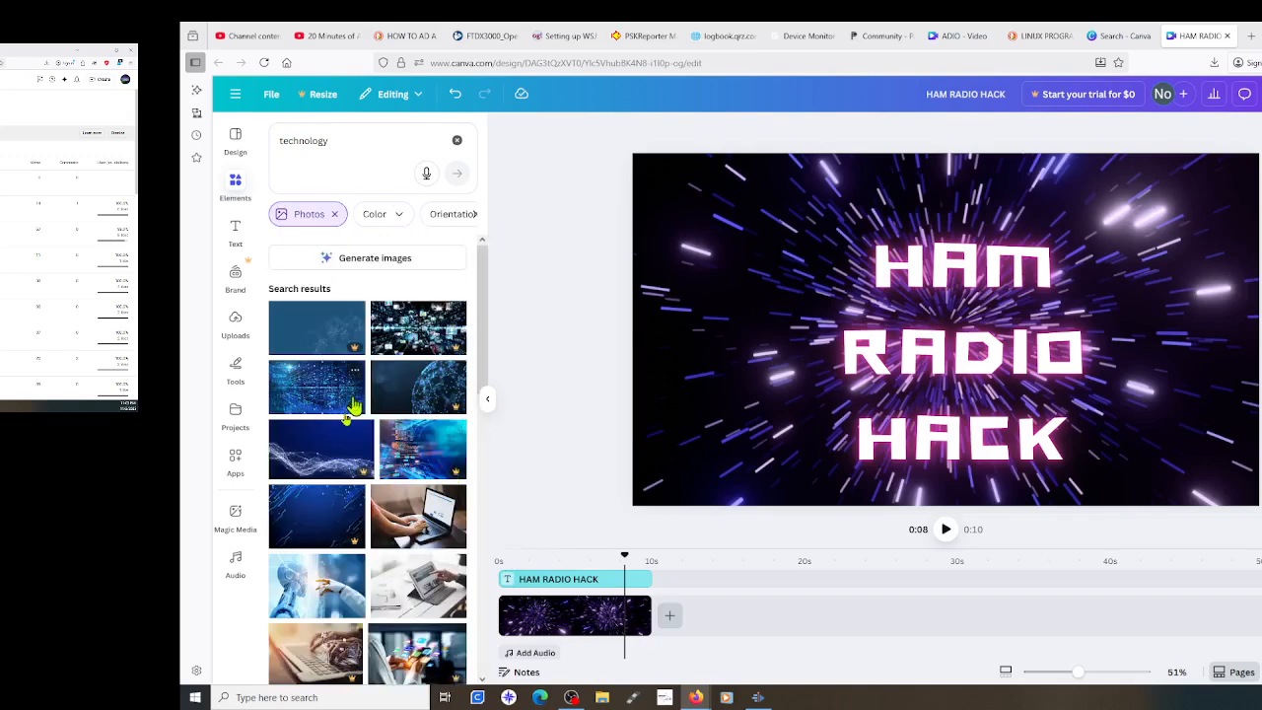
Try adding the blue photo with the white network wave to the video and undo the addition
{"action": "left_click", "coordinate": [305, 459]}
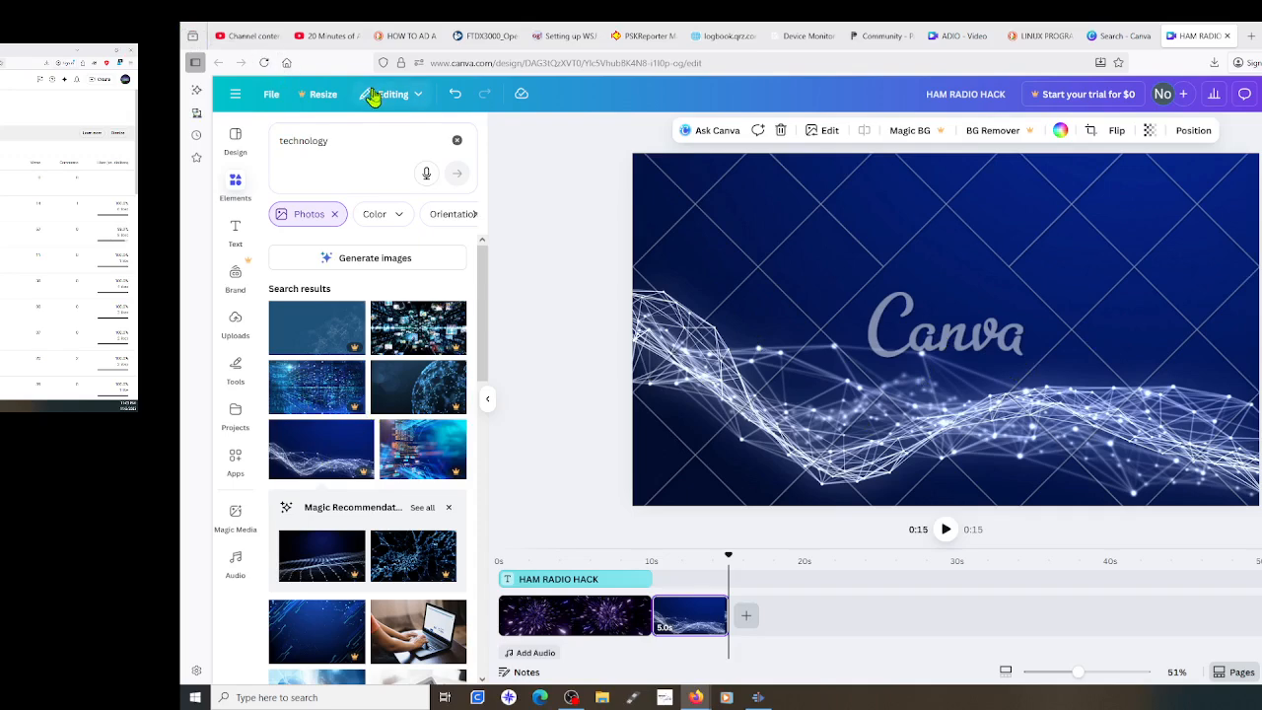
{"action": "left_click", "coordinate": [455, 95]}
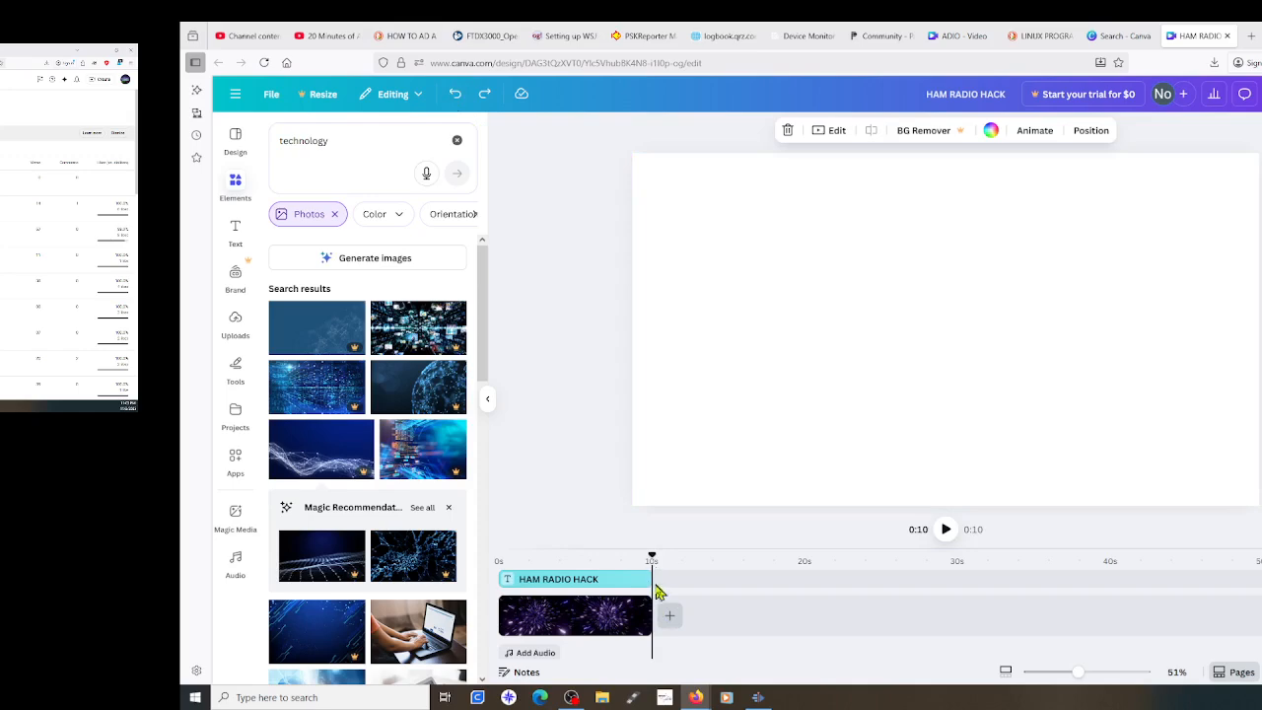
Play the intro through to its end and look over its timeline
{"action": "left_click", "coordinate": [946, 532]}
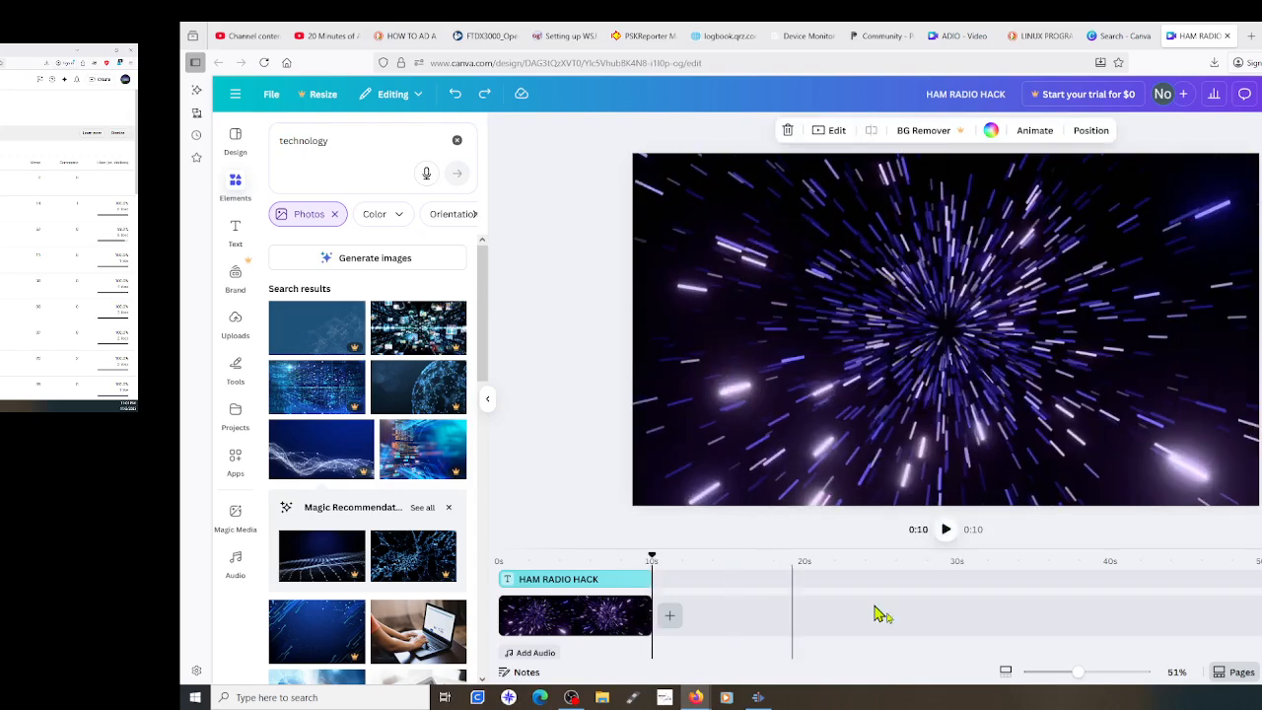
{"action": "scroll", "coordinate": [1074, 600], "scroll_direction": "down", "scroll_amount": 1}
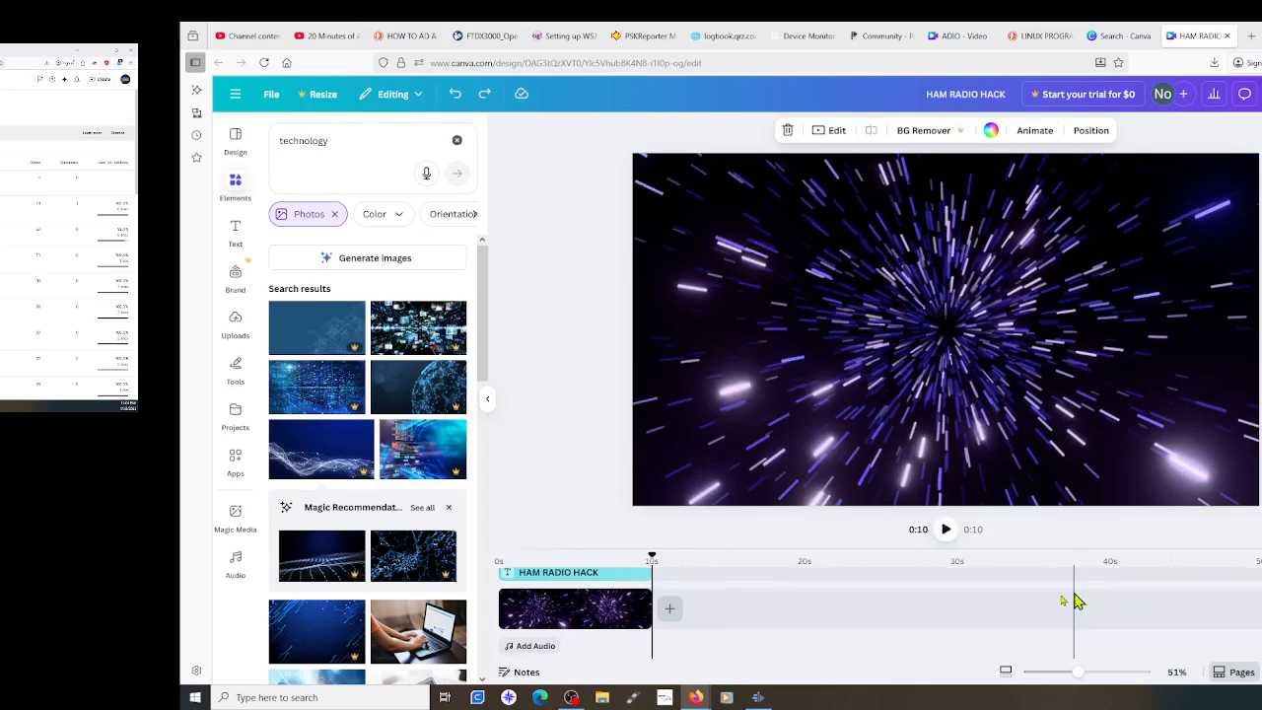
{"action": "scroll", "coordinate": [784, 610], "scroll_direction": "up", "scroll_amount": 1}
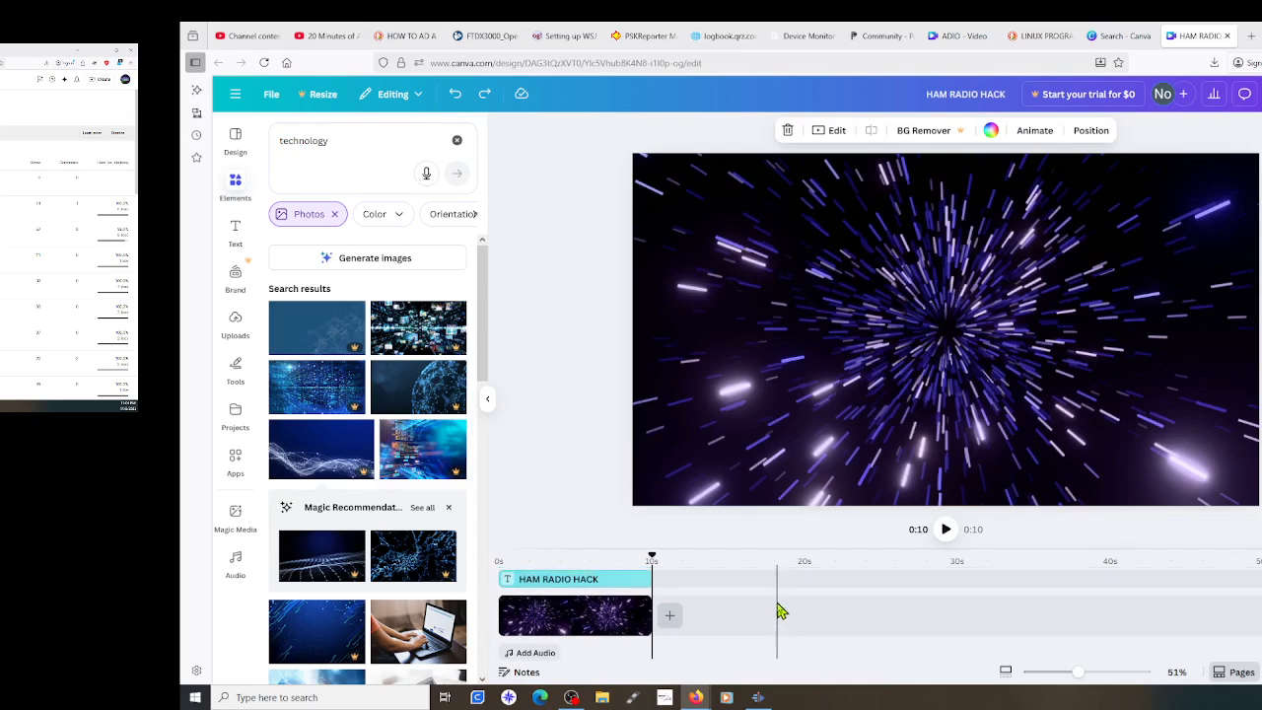
{"action": "scroll", "coordinate": [879, 613], "scroll_direction": "down", "scroll_amount": 1}
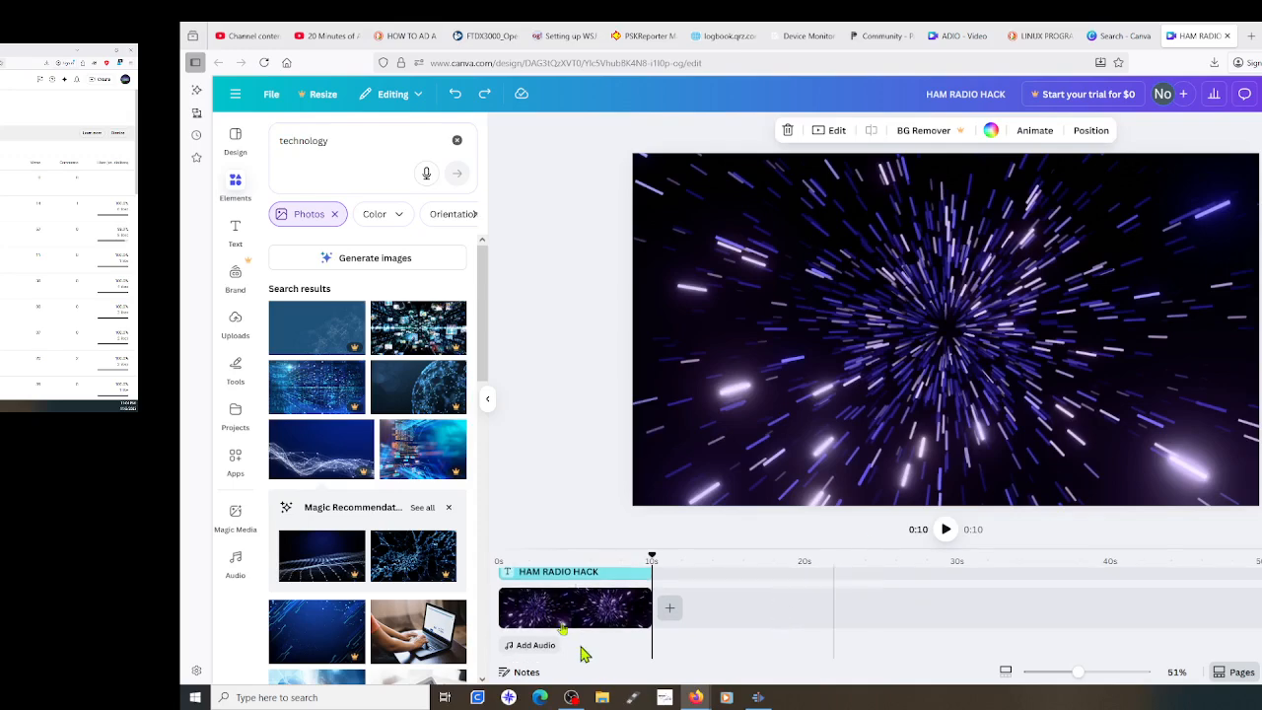
{"action": "scroll", "coordinate": [557, 617], "scroll_direction": "up", "scroll_amount": 1}
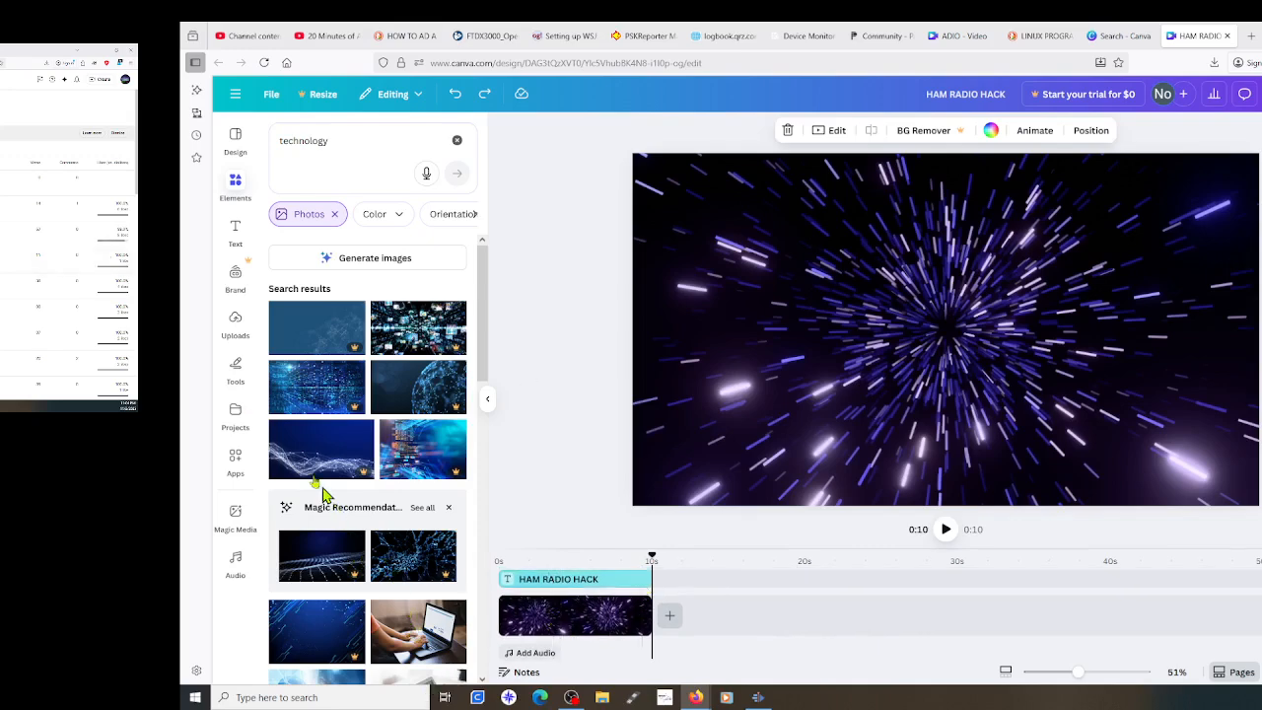
Look through the technology photos and search for photos matching tecH instead
{"action": "scroll", "coordinate": [305, 415], "scroll_direction": "down", "scroll_amount": 1}
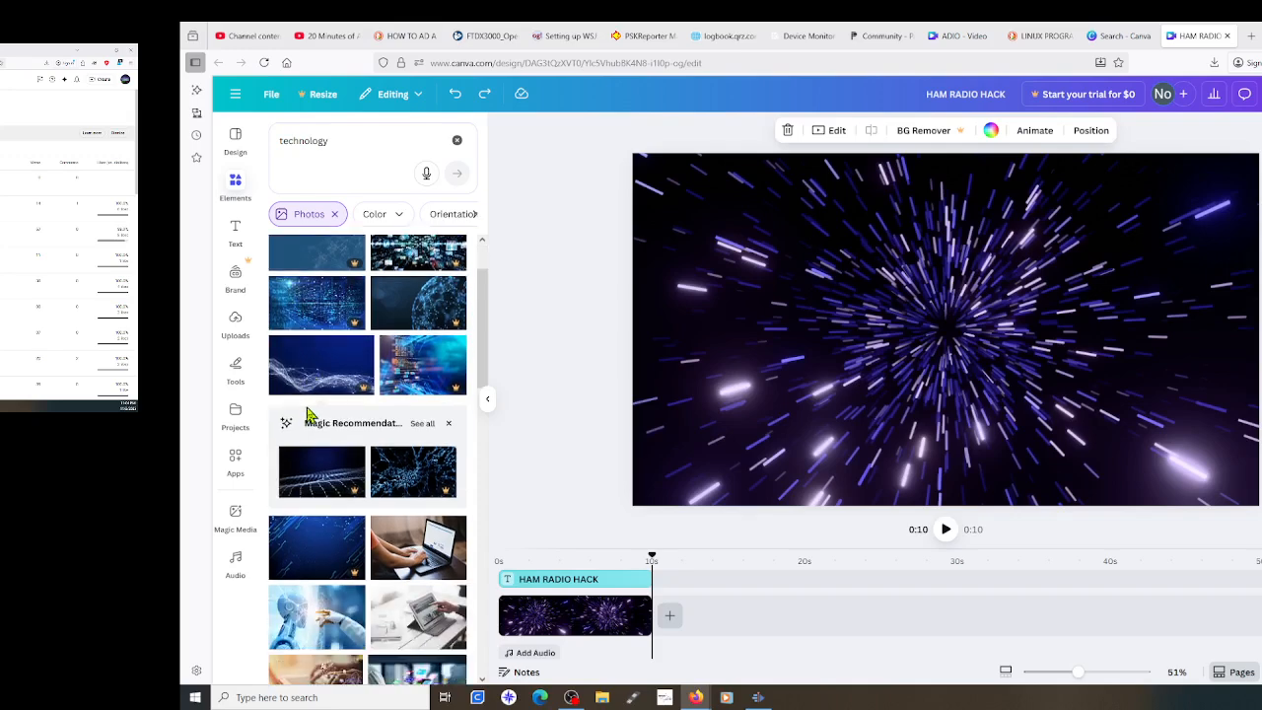
{"action": "scroll", "coordinate": [308, 414], "scroll_direction": "down", "scroll_amount": 1}
{"action": "scroll", "coordinate": [314, 422], "scroll_direction": "down", "scroll_amount": 1}
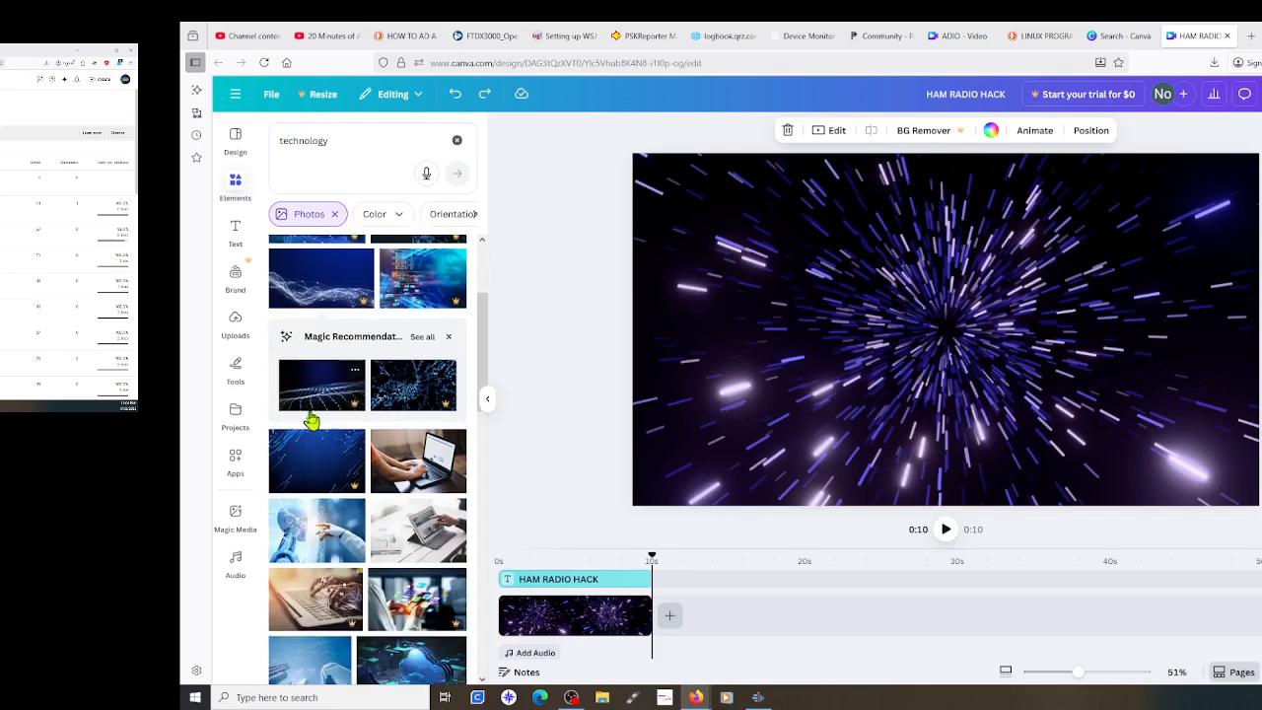
{"action": "scroll", "coordinate": [316, 430], "scroll_direction": "down", "scroll_amount": 1}
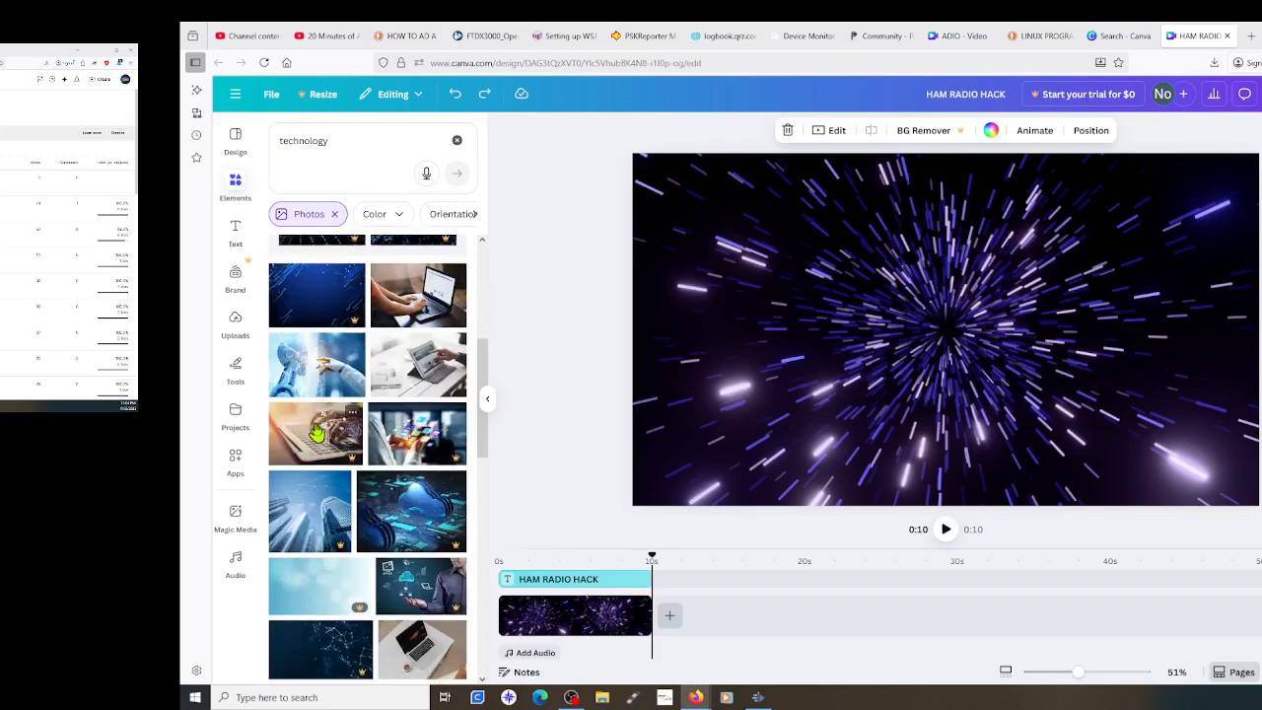
{"action": "scroll", "coordinate": [316, 431], "scroll_direction": "down", "scroll_amount": 4}
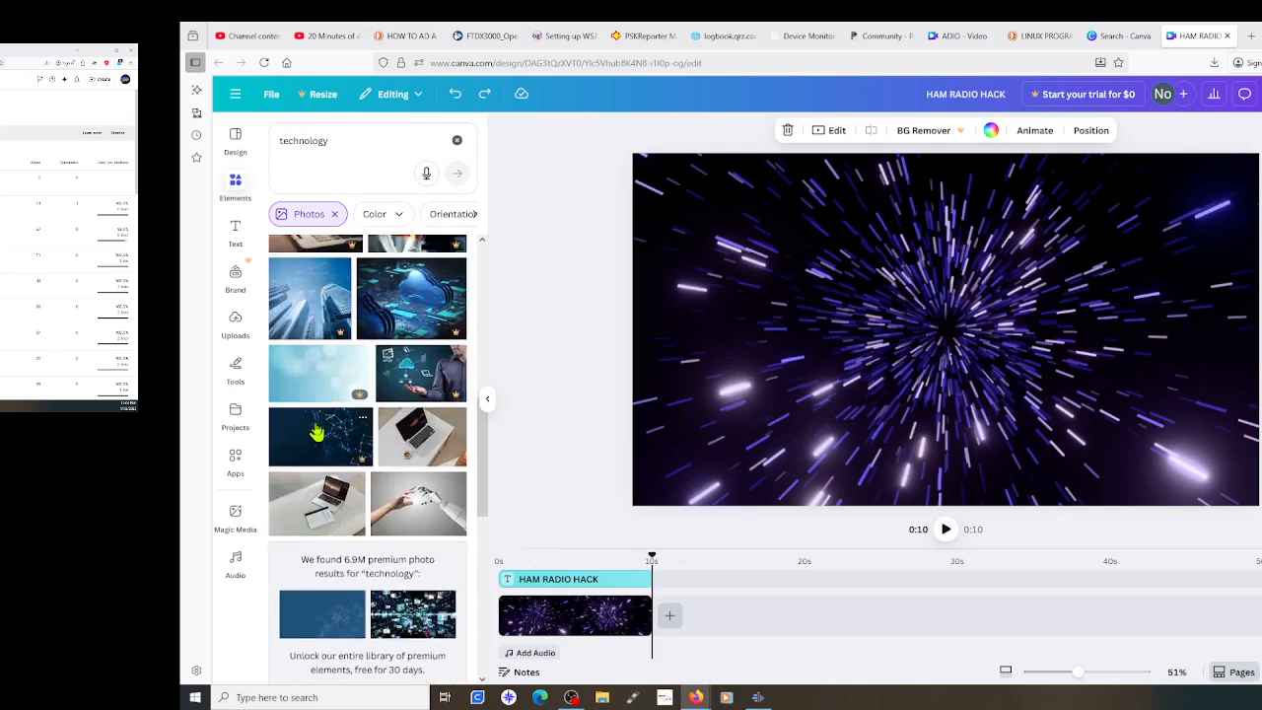
{"action": "scroll", "coordinate": [316, 424], "scroll_direction": "up", "scroll_amount": 3}
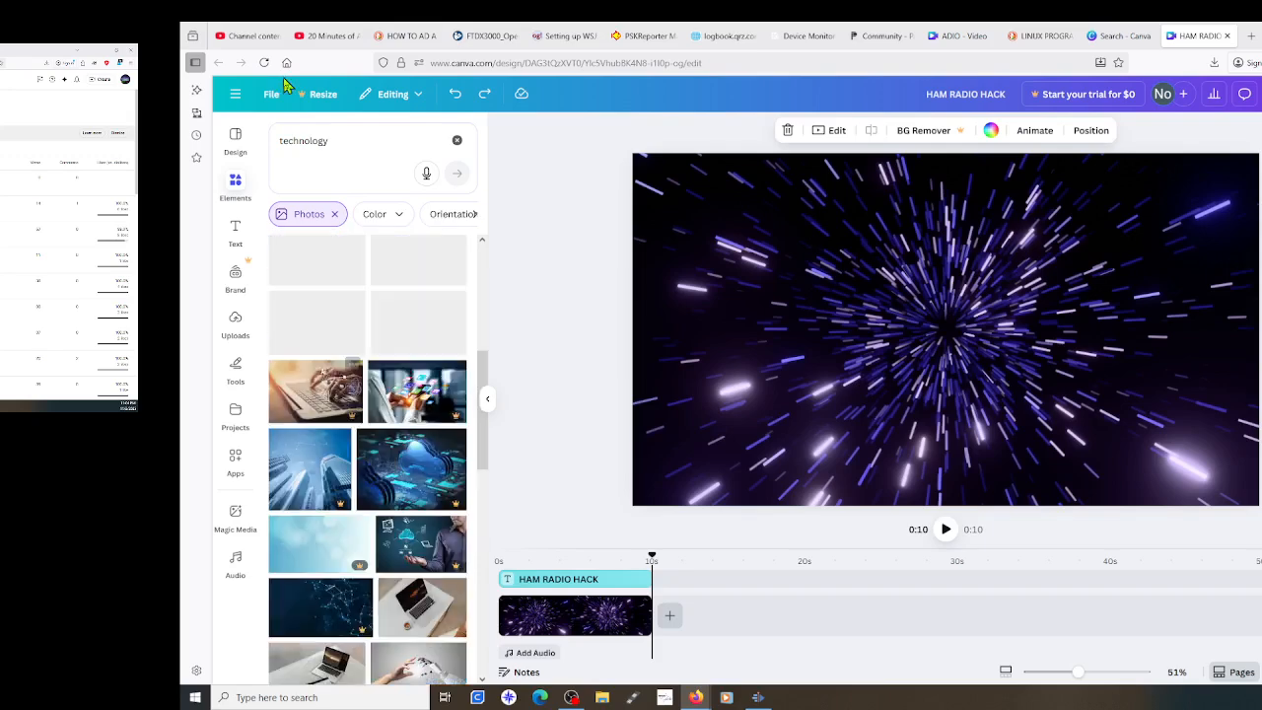
{"action": "left_click", "coordinate": [358, 147]}
{"action": "key", "text": "BackSpace"}
{"action": "key", "text": "BackSpace"}
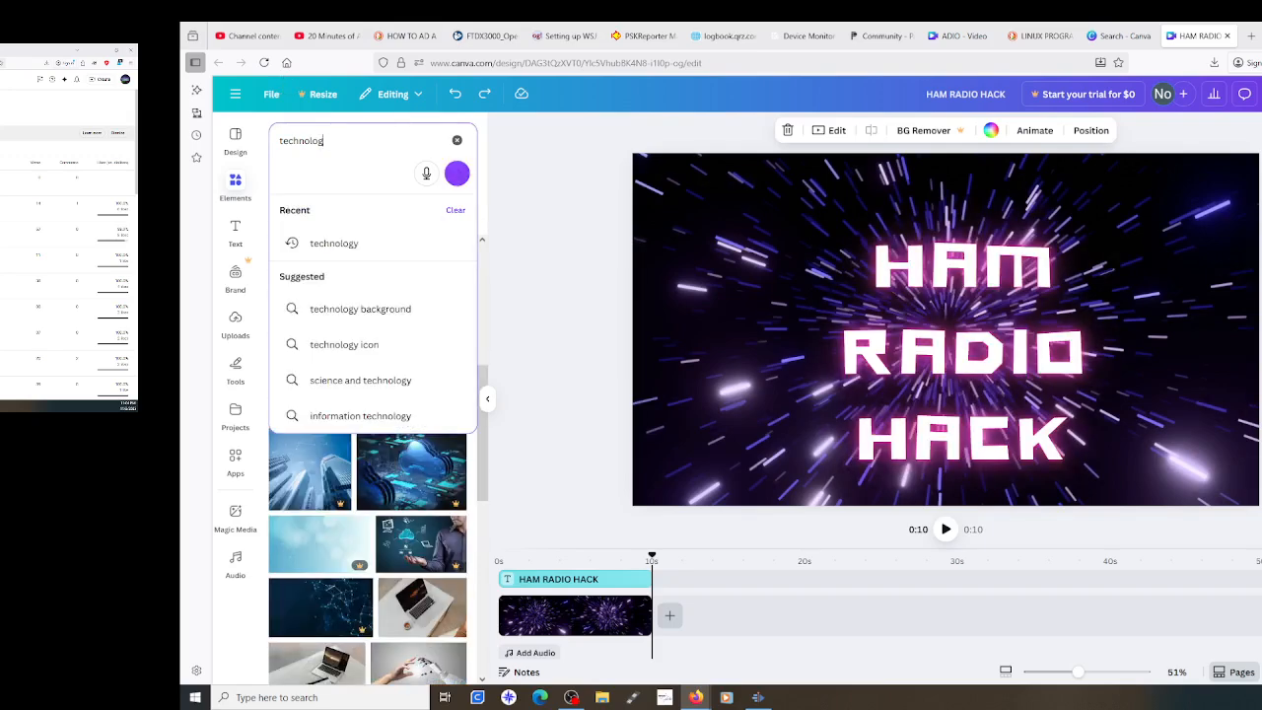
{"action": "key", "text": "BackSpace"}
{"action": "key", "text": "BackSpace"}
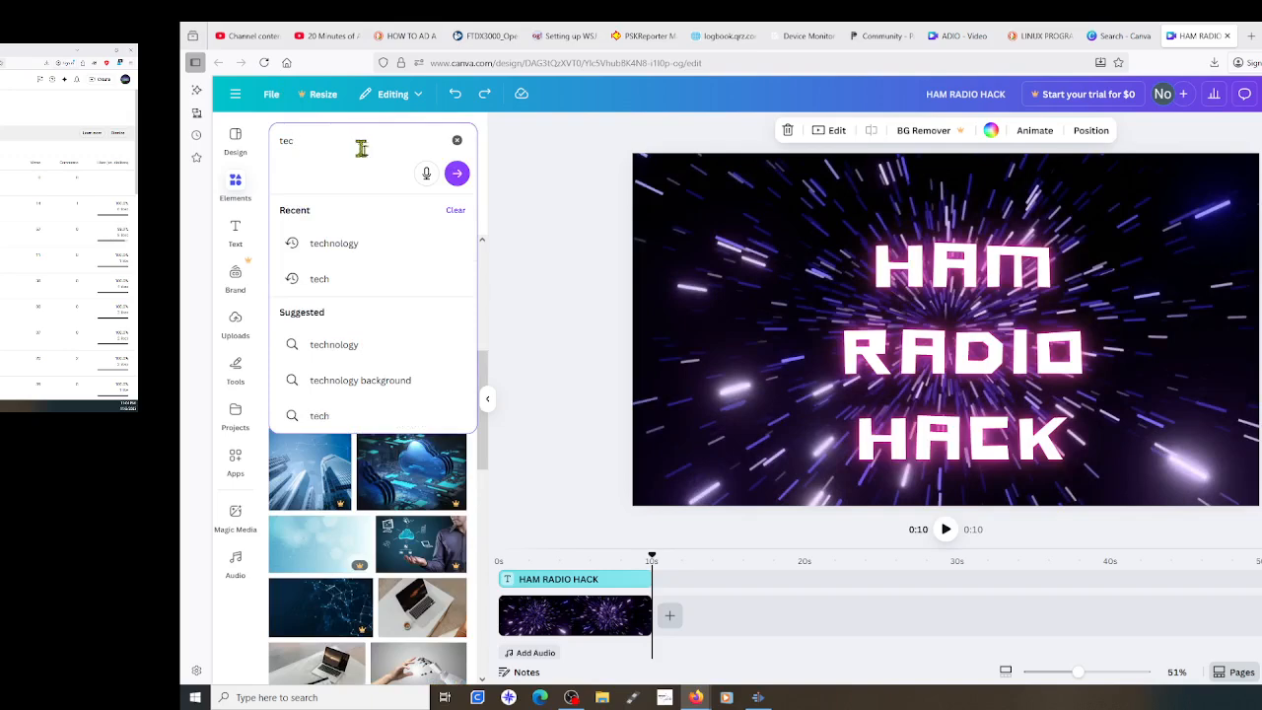
{"action": "type", "text": "H"}
{"action": "key", "text": "Return"}
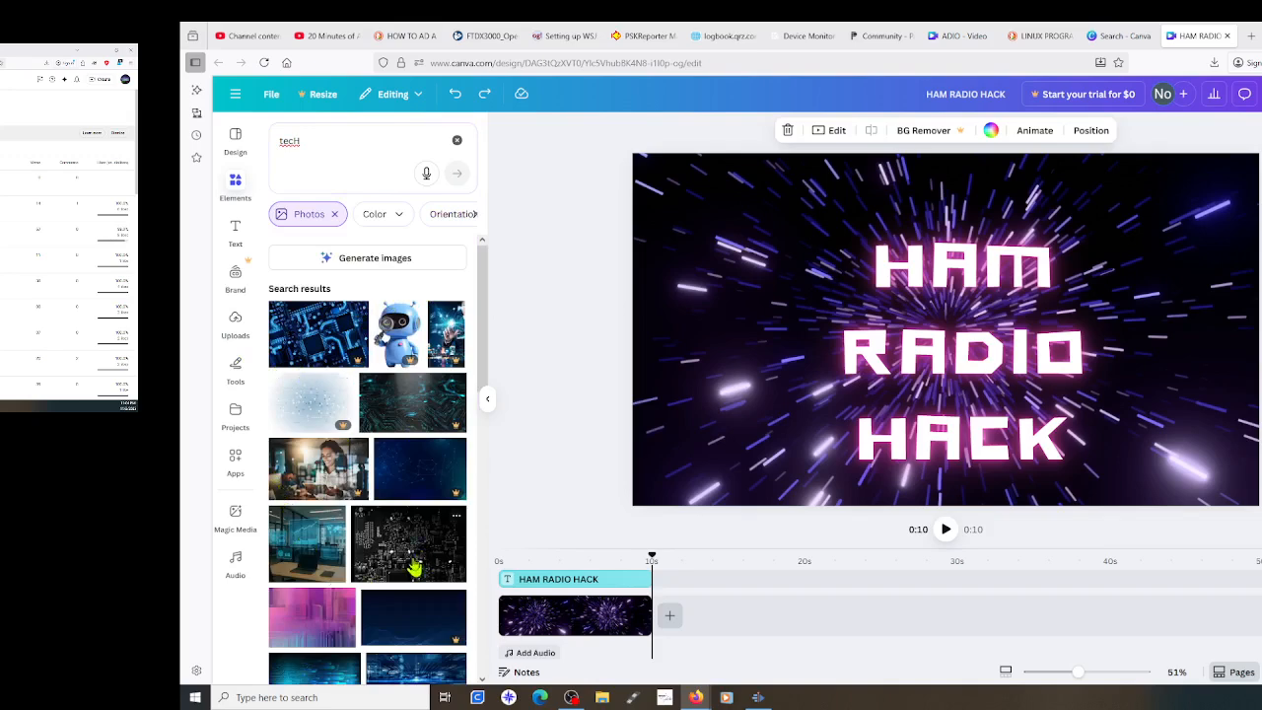
Place the black circuit board photo on the video and set it as background
{"action": "left_click_drag", "start_coordinate": [414, 567], "coordinate": [809, 263]}
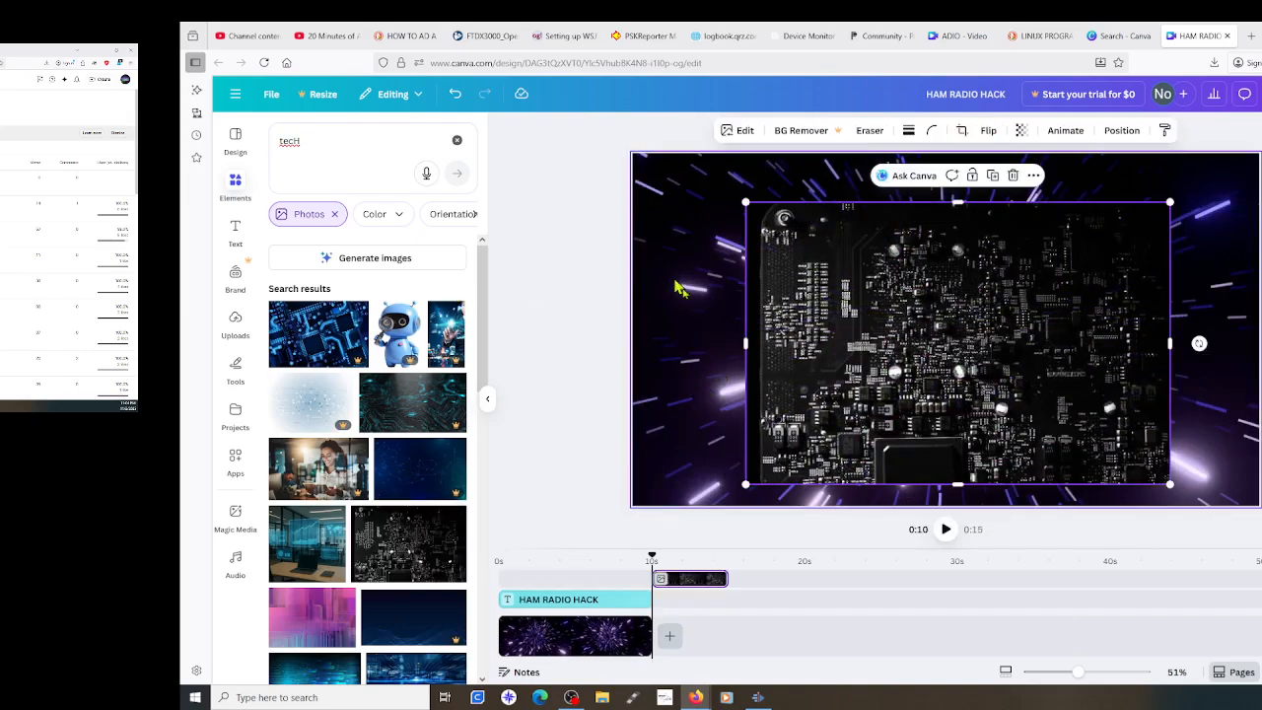
{"action": "left_click", "coordinate": [1033, 177]}
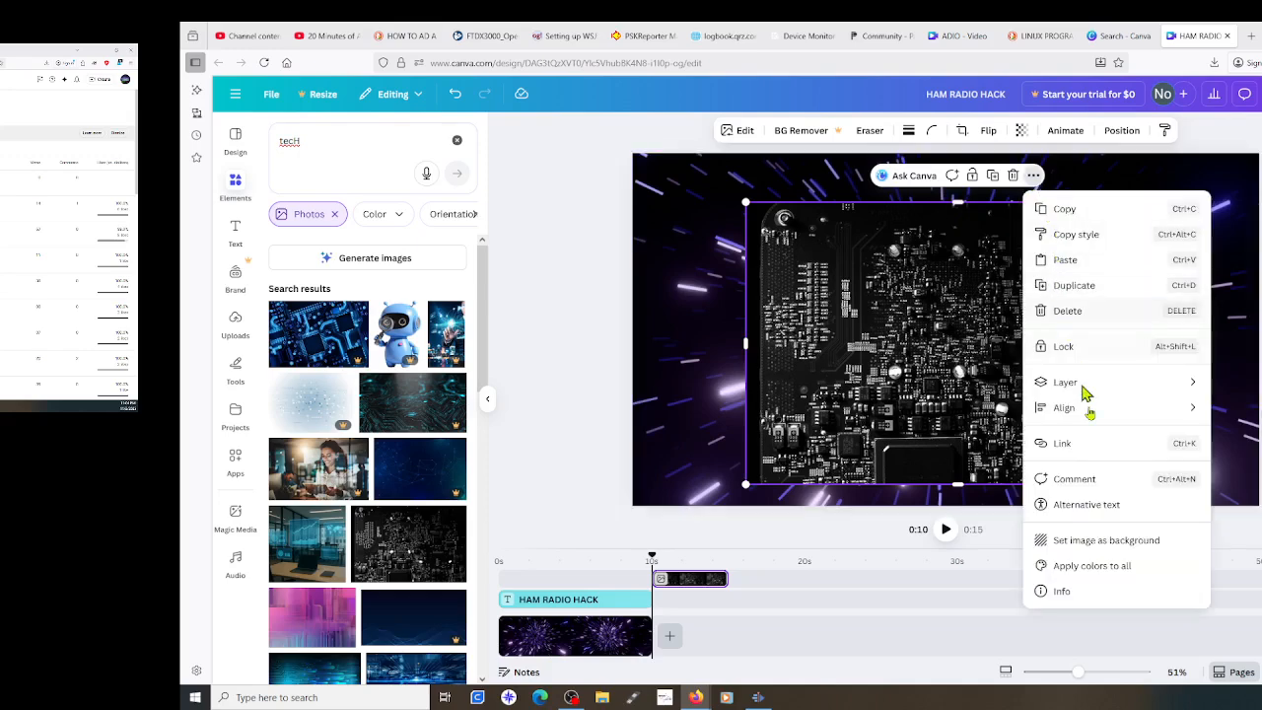
{"action": "left_click", "coordinate": [1086, 542]}
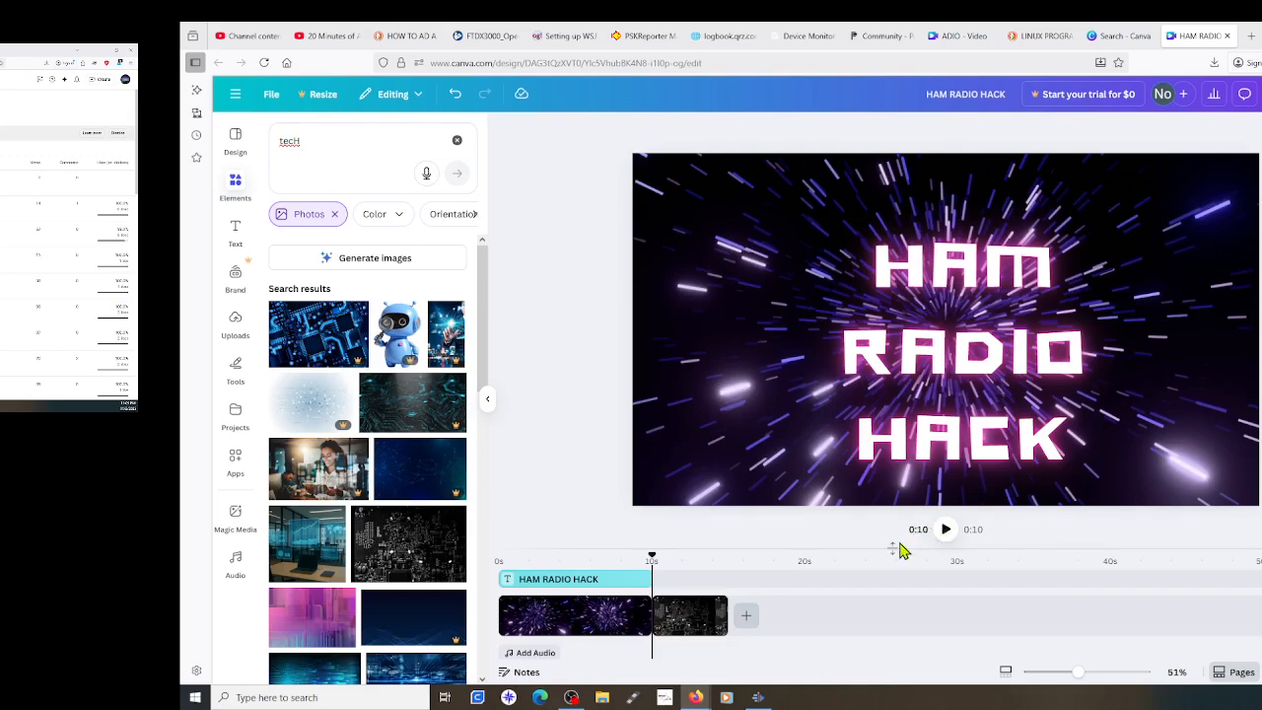
Play back the intro to check how it runs with the circuit board clip behind the starburst video
{"action": "left_click", "coordinate": [944, 532]}
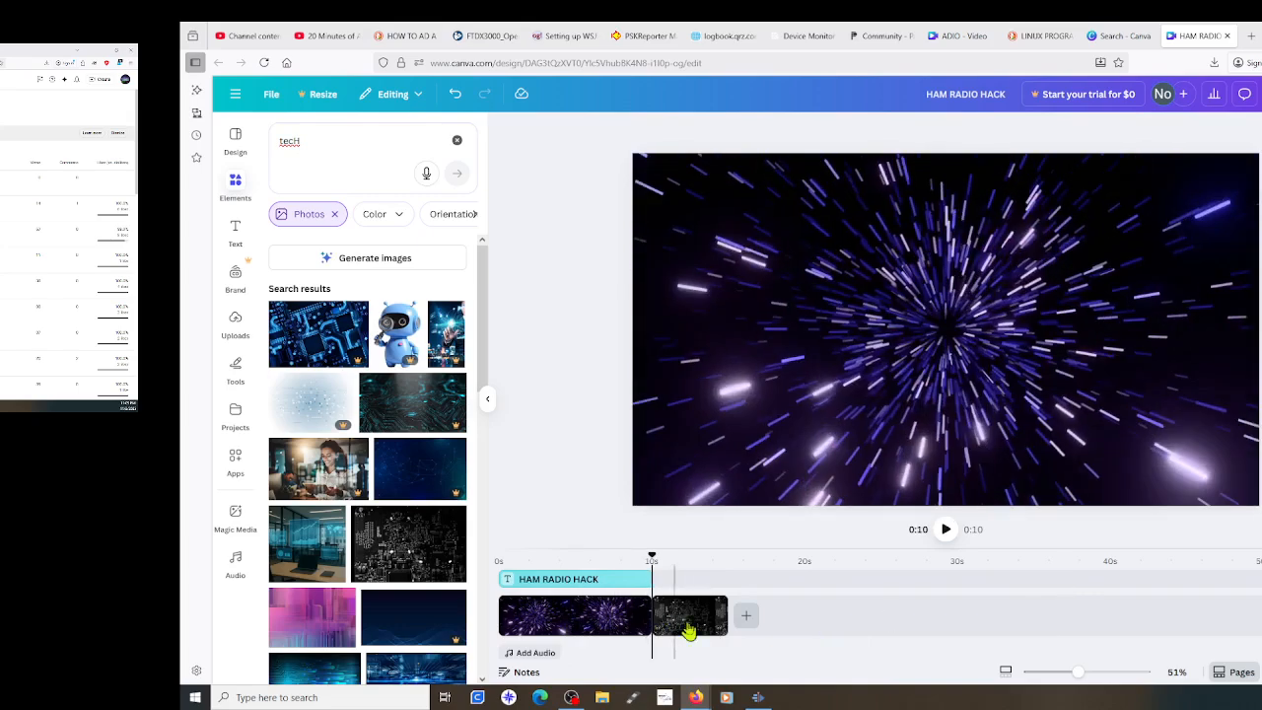
{"action": "left_click", "coordinate": [943, 530]}
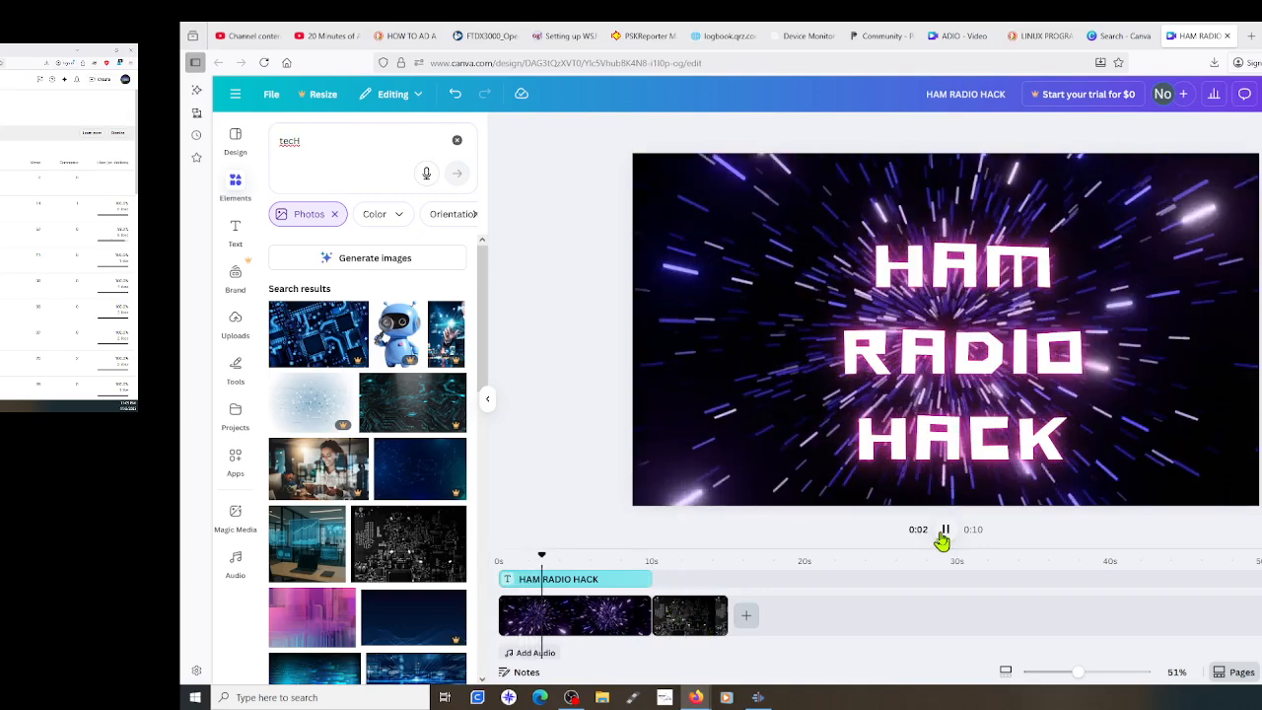
{"action": "left_click", "coordinate": [943, 532]}
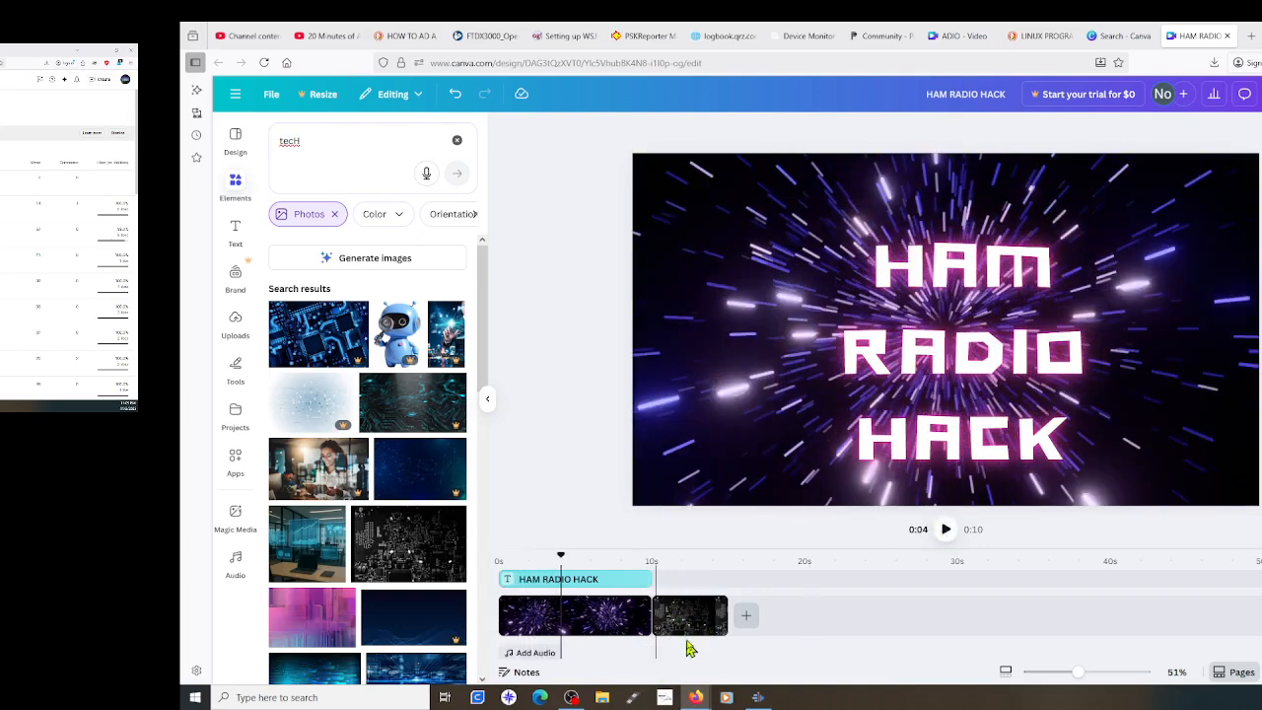
Move the circuit board clip to the start of the timeline, ahead of the starburst video, and play back the intro
{"action": "mouse_move", "coordinate": [693, 633]}
{"action": "left_mouse_down"}
{"action": "mouse_move", "coordinate": [642, 614]}
{"action": "mouse_move", "coordinate": [568, 619]}
{"action": "mouse_move", "coordinate": [704, 648]}
{"action": "left_mouse_up"}
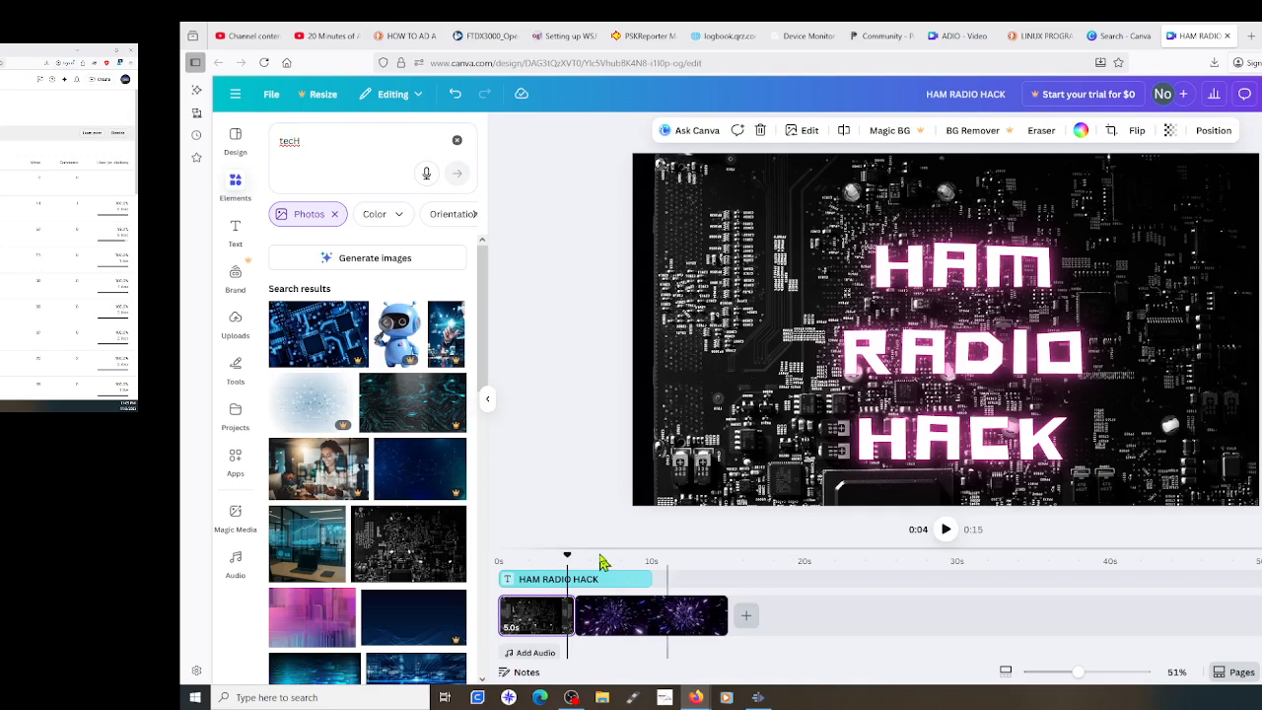
{"action": "left_click", "coordinate": [943, 530]}
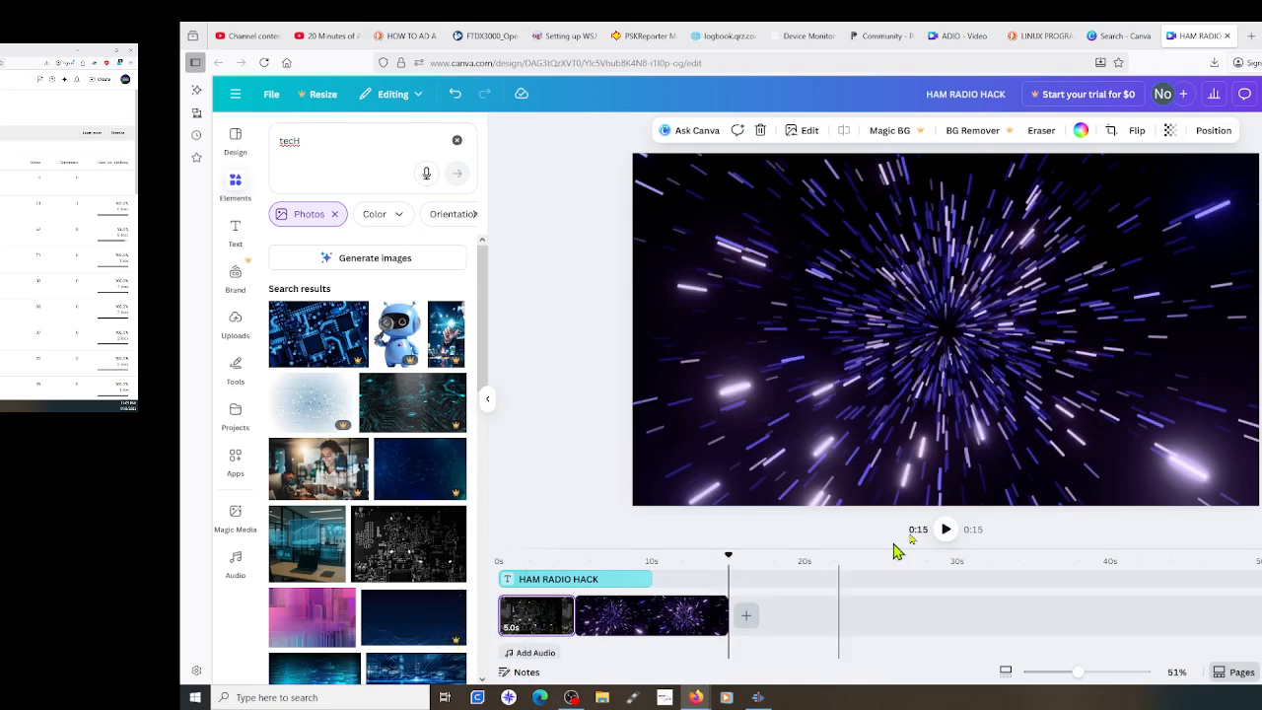
{"action": "left_click", "coordinate": [942, 531]}
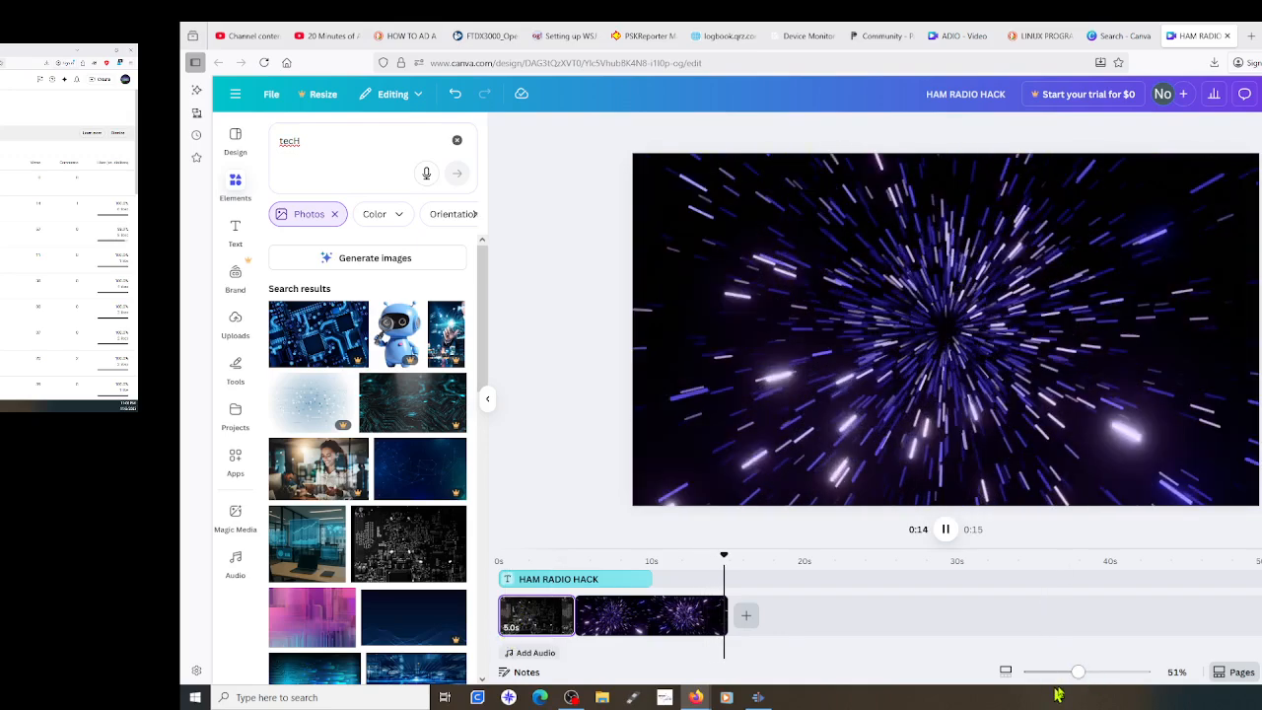
{"action": "mouse_move", "coordinate": [1078, 677]}
{"action": "left_mouse_down"}
{"action": "mouse_move", "coordinate": [1013, 676]}
{"action": "mouse_move", "coordinate": [1159, 671]}
{"action": "mouse_move", "coordinate": [1079, 673]}
{"action": "left_mouse_up"}
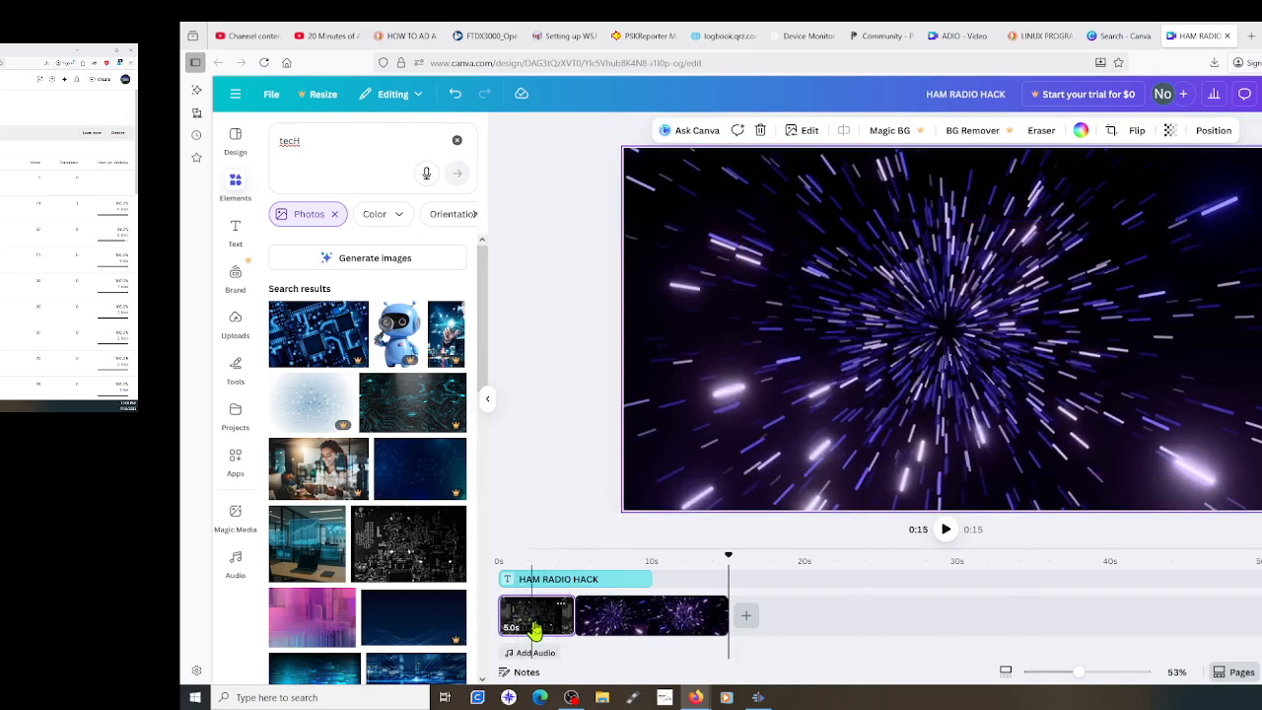
{"action": "scroll", "coordinate": [544, 655], "scroll_direction": "down", "scroll_amount": 1}
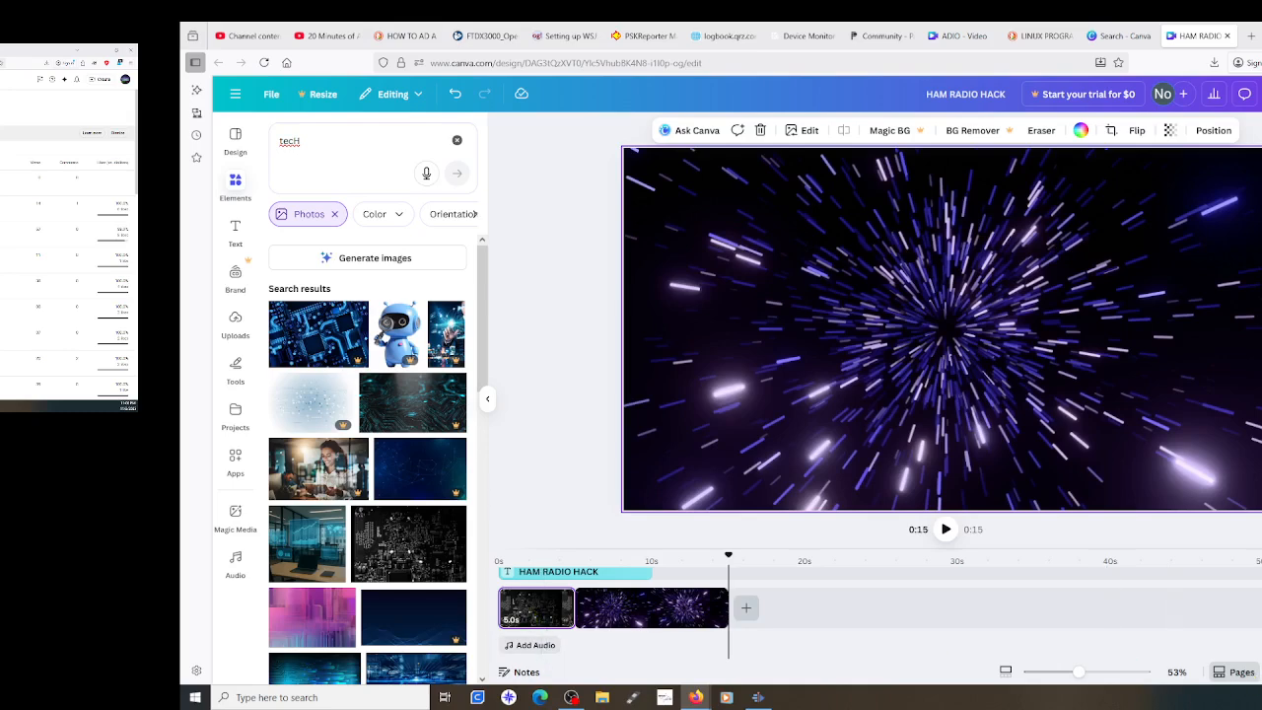
Add the pink and purple circuit pattern photo as a clip at the end of the timeline and play it back
{"action": "scroll", "coordinate": [880, 613], "scroll_direction": "up", "scroll_amount": 1}
{"action": "scroll", "coordinate": [879, 613], "scroll_direction": "down", "scroll_amount": 1}
{"action": "left_click", "coordinate": [310, 624]}
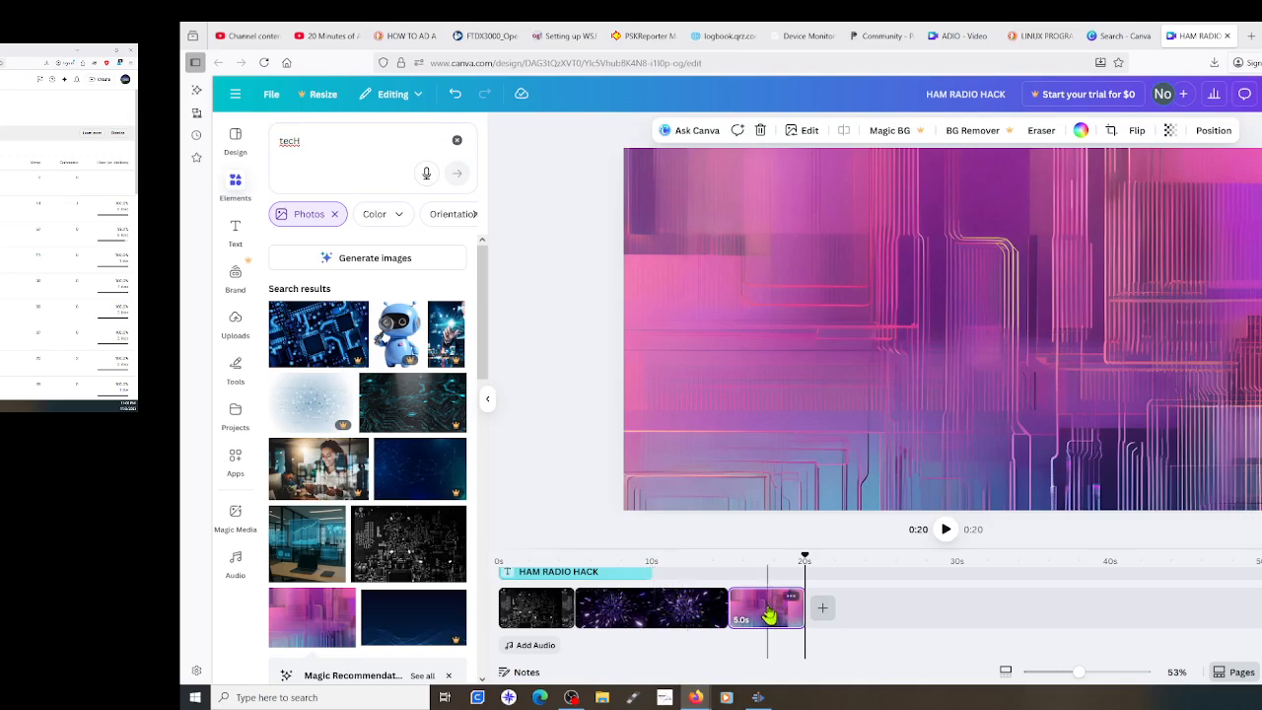
{"action": "mouse_move", "coordinate": [769, 609]}
{"action": "left_mouse_down"}
{"action": "mouse_move", "coordinate": [516, 606]}
{"action": "mouse_move", "coordinate": [796, 609]}
{"action": "mouse_move", "coordinate": [851, 384]}
{"action": "mouse_move", "coordinate": [846, 548]}
{"action": "mouse_move", "coordinate": [769, 645]}
{"action": "mouse_move", "coordinate": [766, 603]}
{"action": "mouse_move", "coordinate": [755, 615]}
{"action": "left_mouse_up"}
{"action": "left_click", "coordinate": [946, 533]}
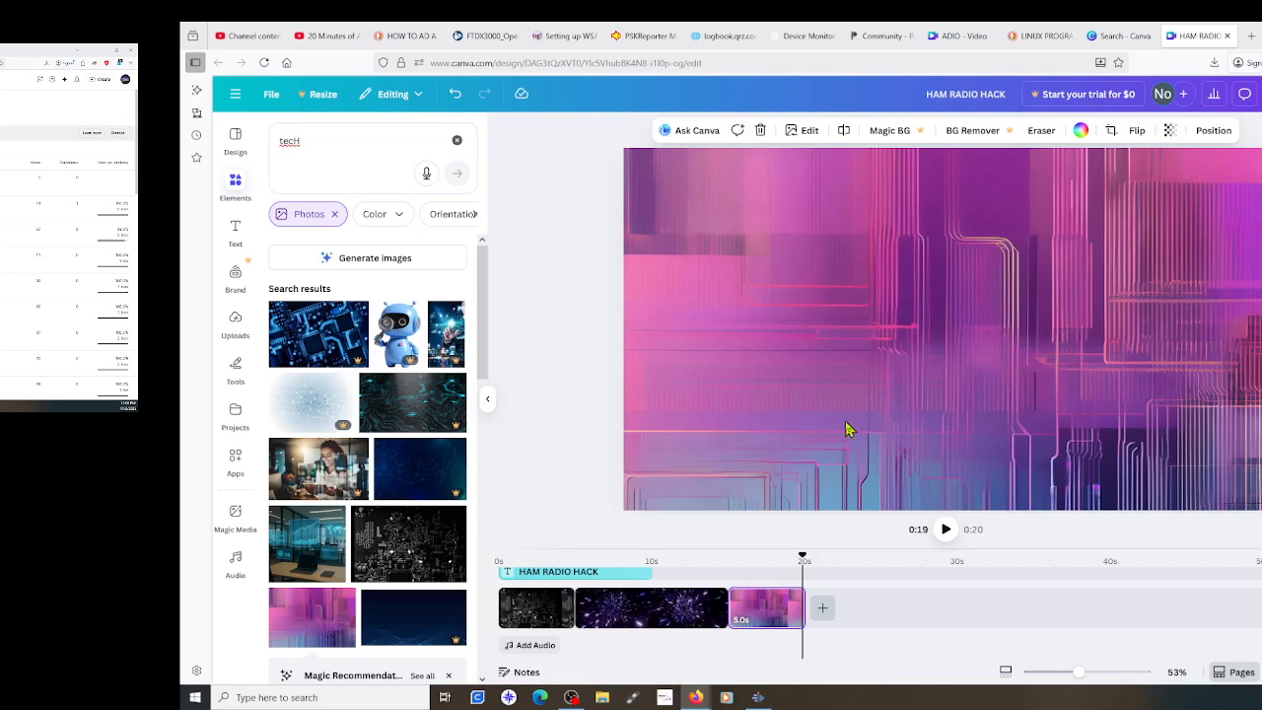
Delete the starburst video clip between the two photo clips and play back the intro
{"action": "left_click", "coordinate": [547, 629]}
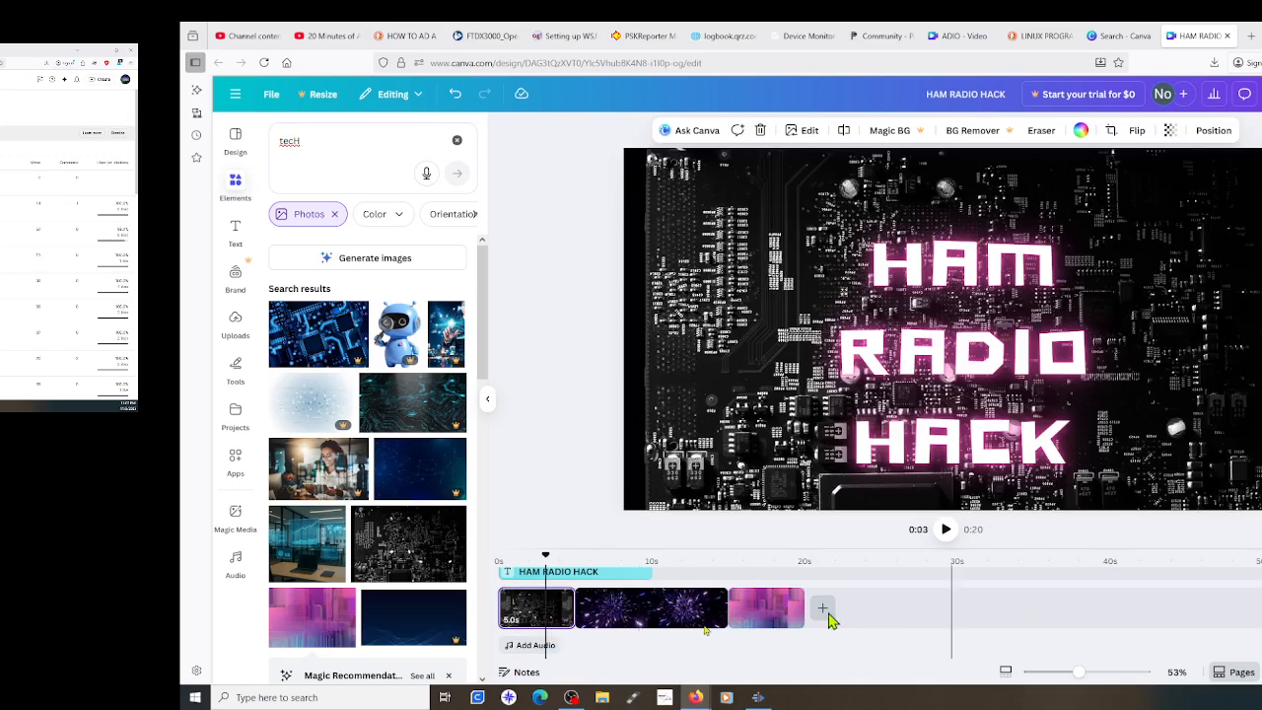
{"action": "right_click", "coordinate": [652, 618]}
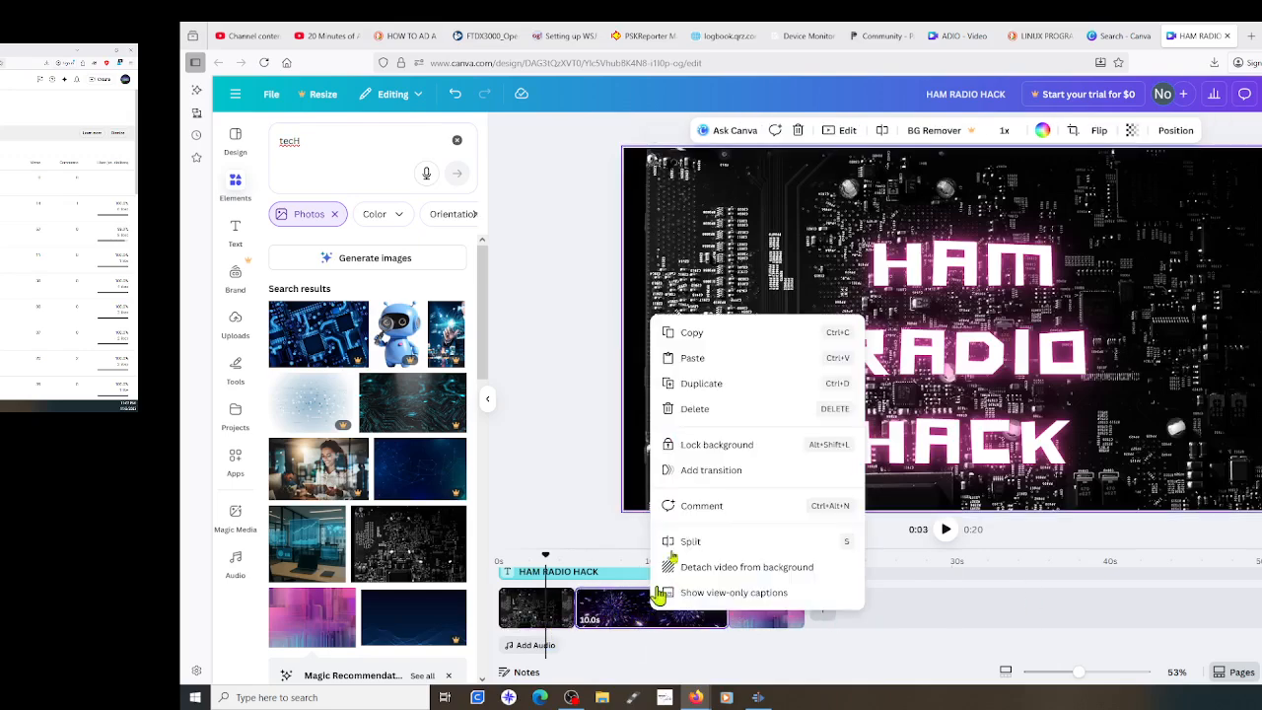
{"action": "left_click", "coordinate": [695, 410]}
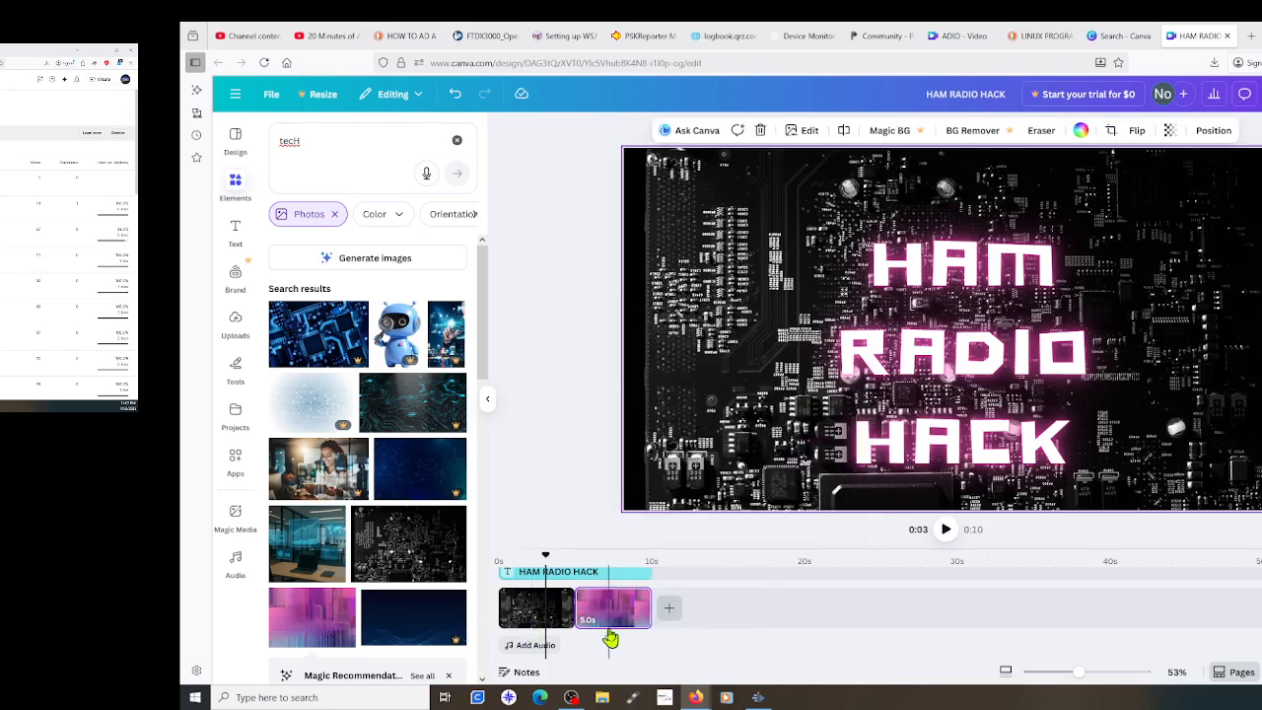
{"action": "left_click", "coordinate": [945, 531]}
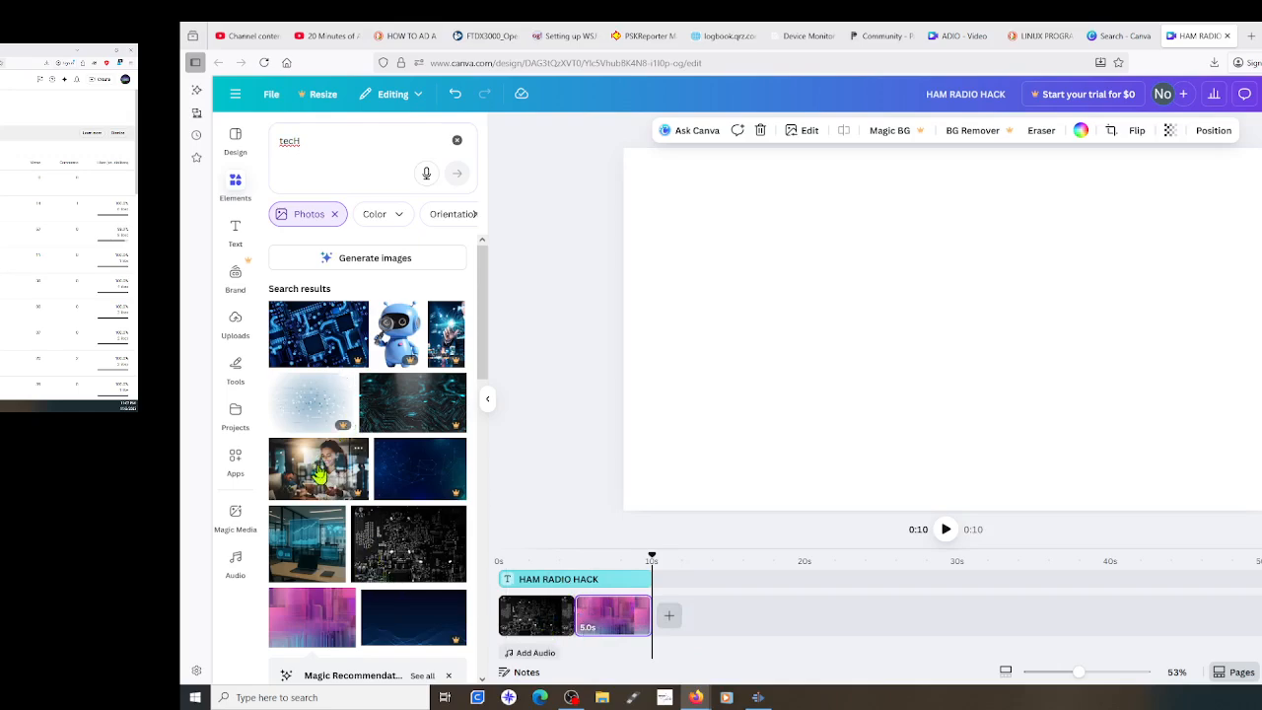
Find the green circuit board photo in the tecH results and add it to the end of the timeline
{"action": "scroll", "coordinate": [319, 473], "scroll_direction": "down", "scroll_amount": 2}
{"action": "scroll", "coordinate": [319, 477], "scroll_direction": "down", "scroll_amount": 1}
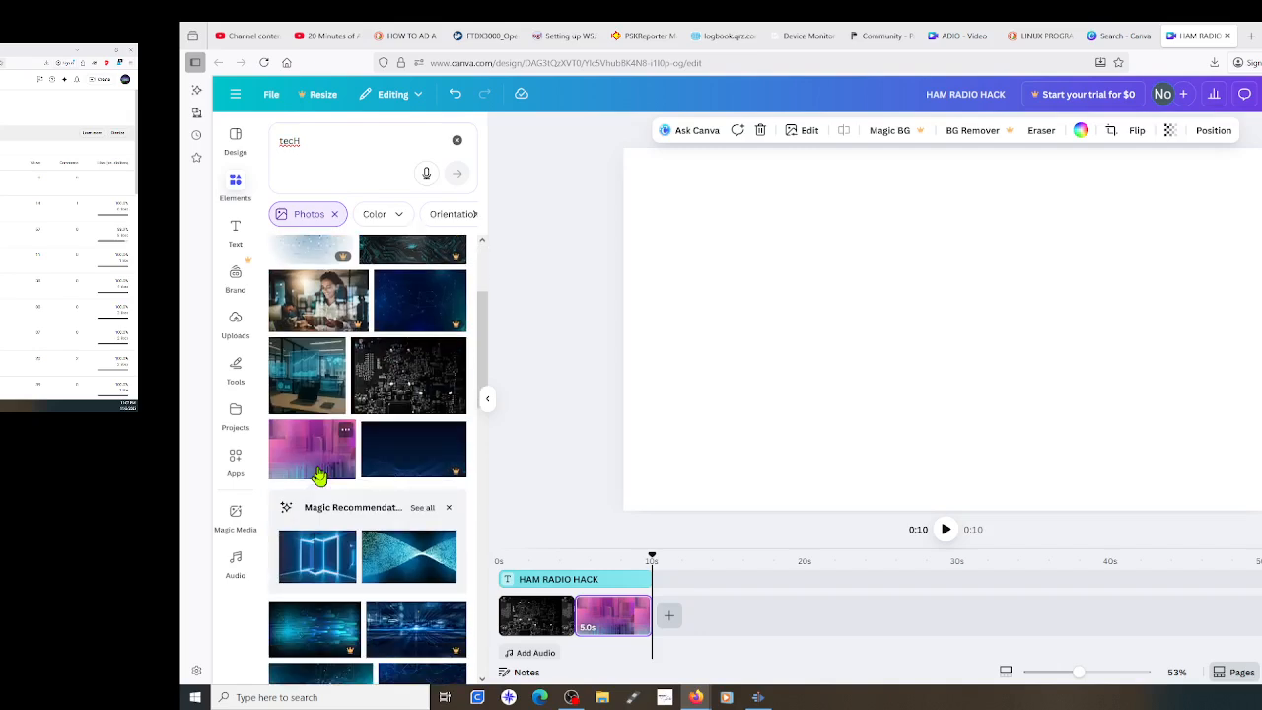
{"action": "scroll", "coordinate": [320, 477], "scroll_direction": "down", "scroll_amount": 4}
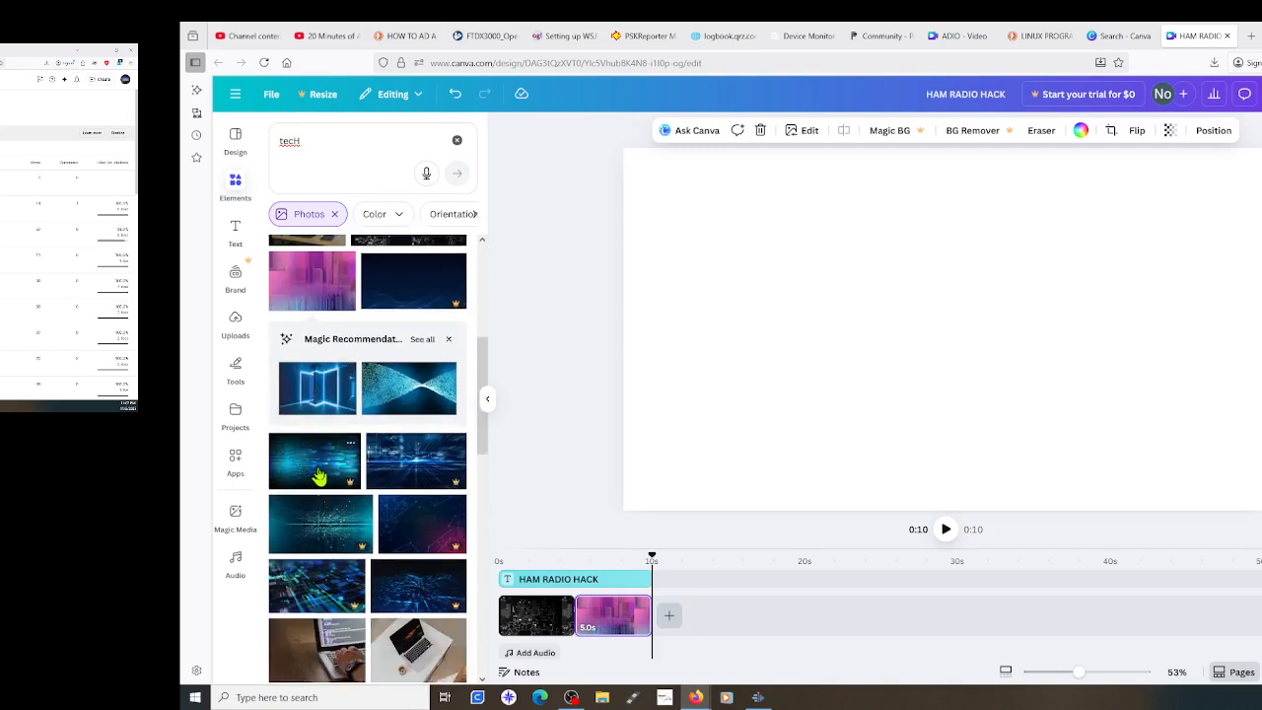
{"action": "scroll", "coordinate": [319, 478], "scroll_direction": "down", "scroll_amount": 4}
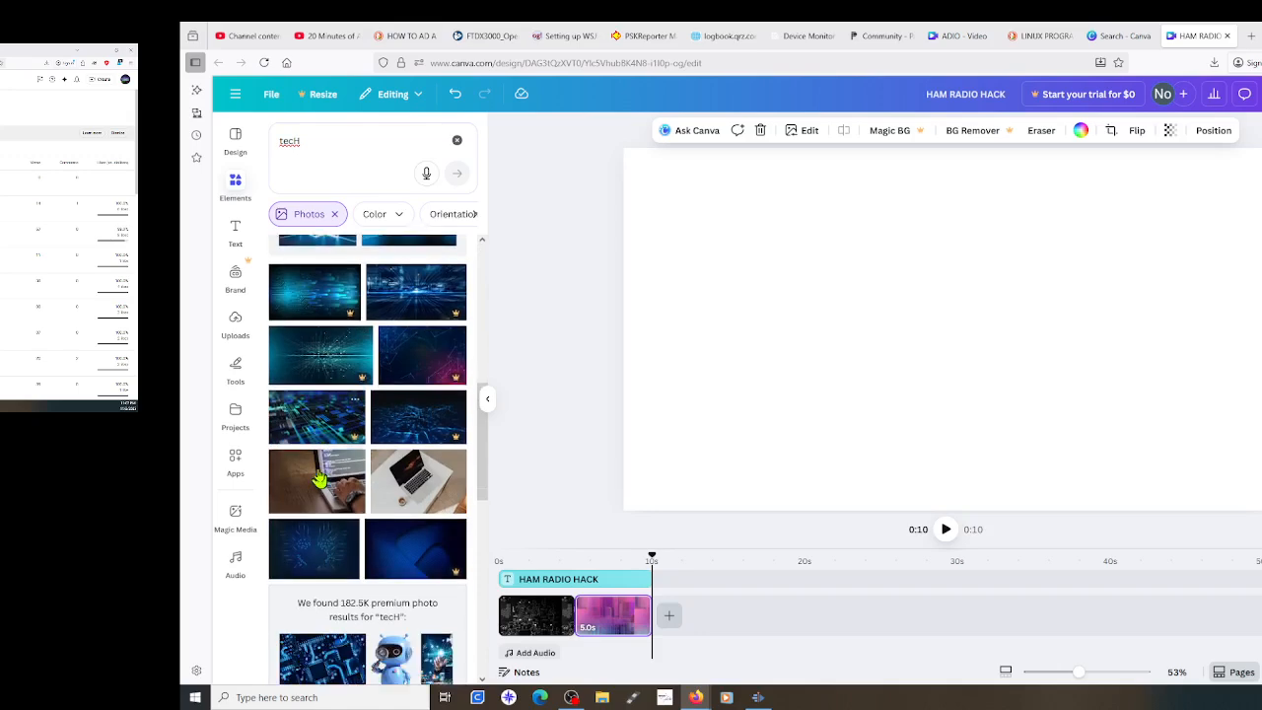
{"action": "scroll", "coordinate": [320, 479], "scroll_direction": "down", "scroll_amount": 1}
{"action": "scroll", "coordinate": [315, 479], "scroll_direction": "down", "scroll_amount": 1}
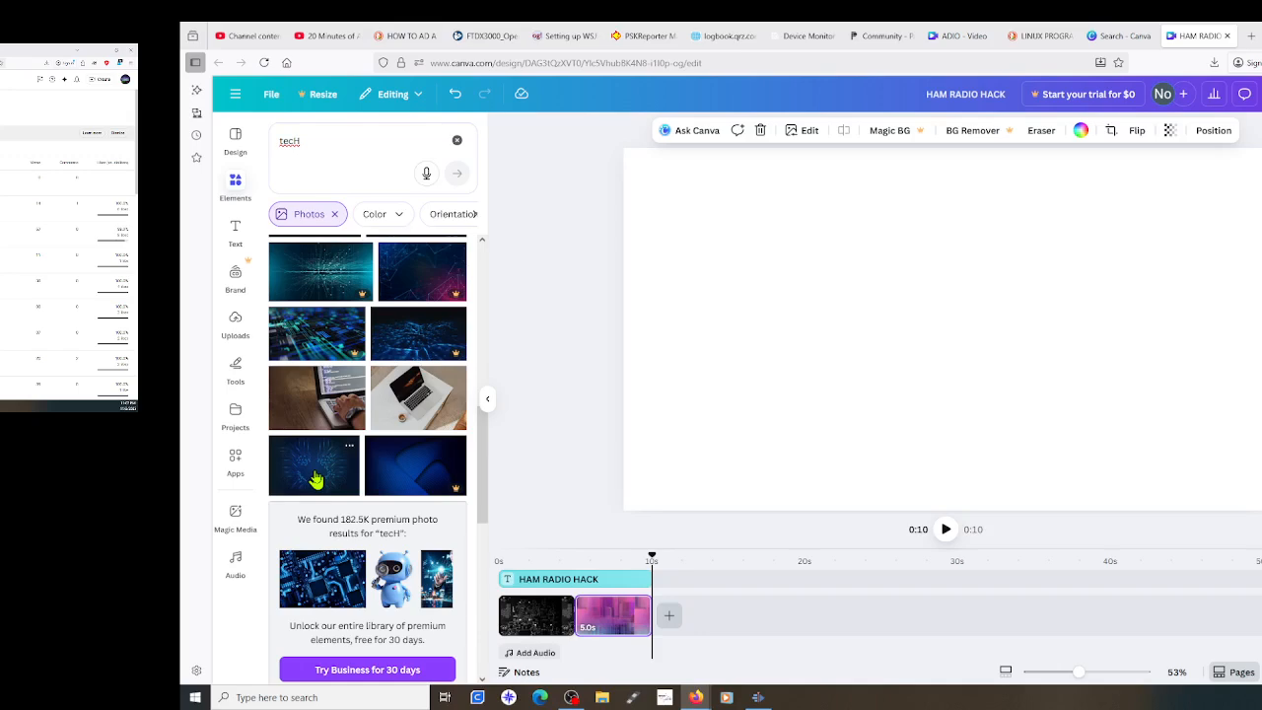
{"action": "scroll", "coordinate": [316, 480], "scroll_direction": "down", "scroll_amount": 8}
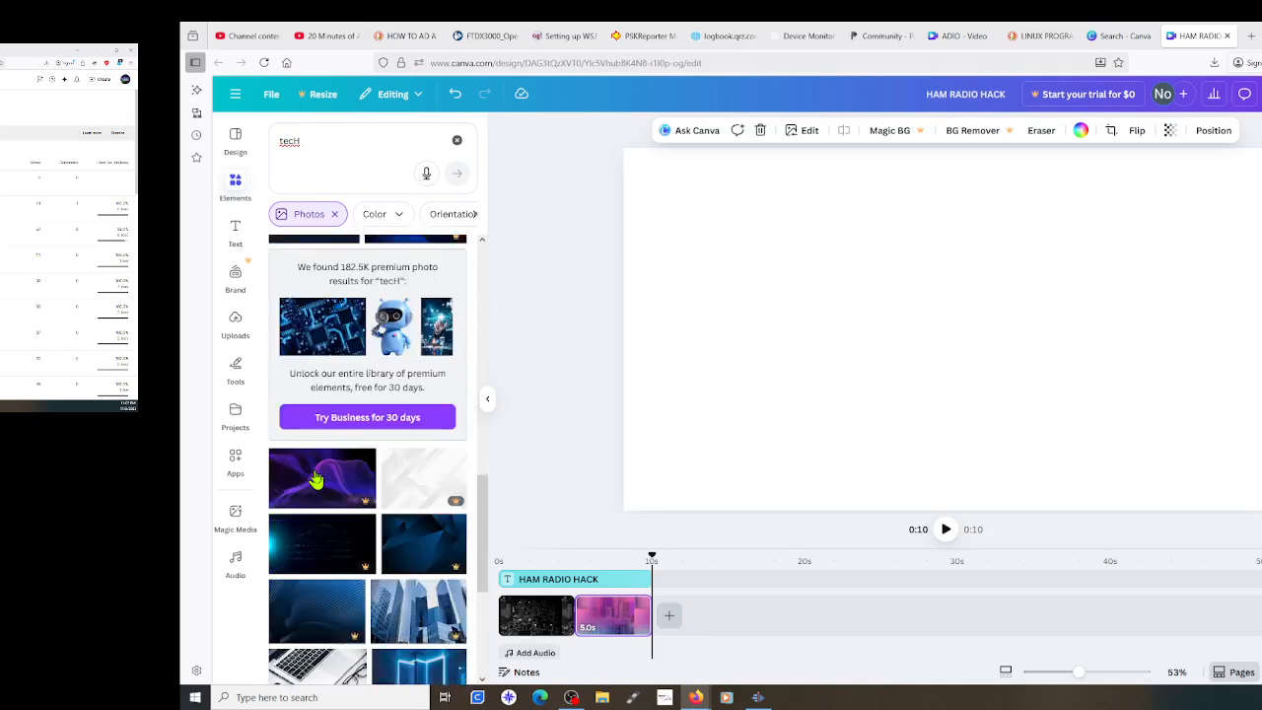
{"action": "scroll", "coordinate": [316, 479], "scroll_direction": "down", "scroll_amount": 1}
{"action": "scroll", "coordinate": [315, 479], "scroll_direction": "down", "scroll_amount": 4}
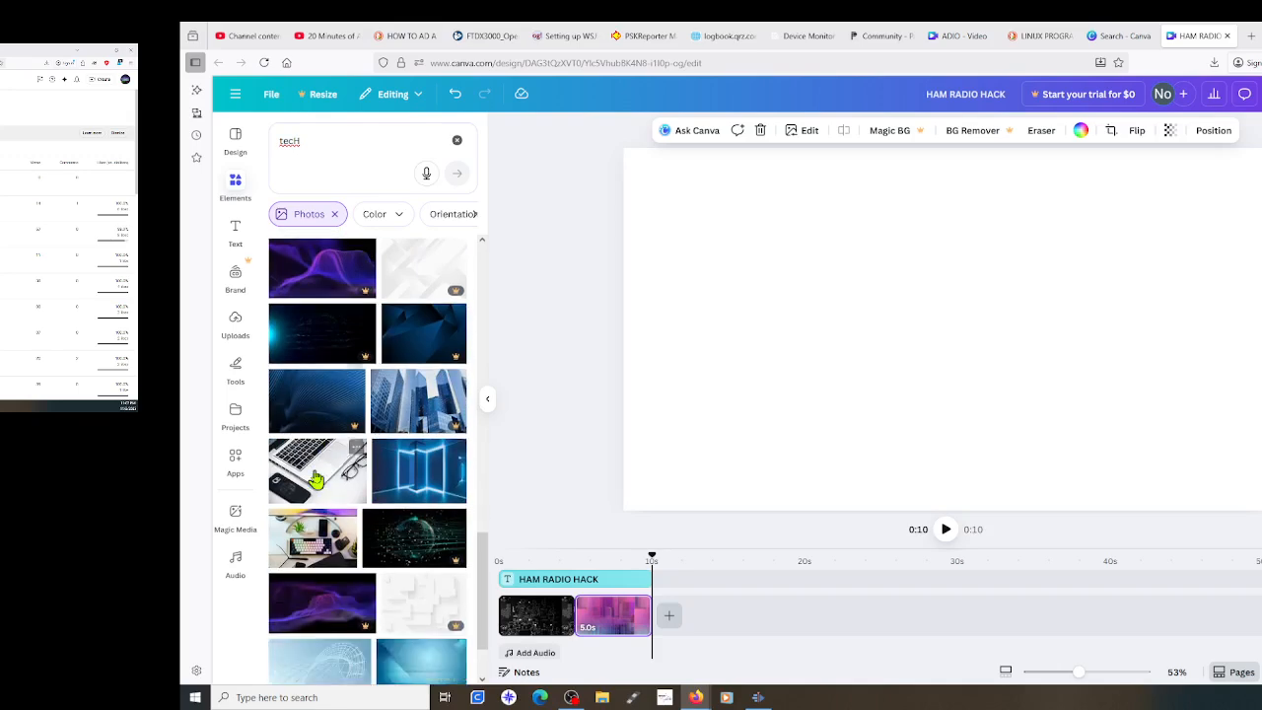
{"action": "scroll", "coordinate": [315, 479], "scroll_direction": "down", "scroll_amount": 4}
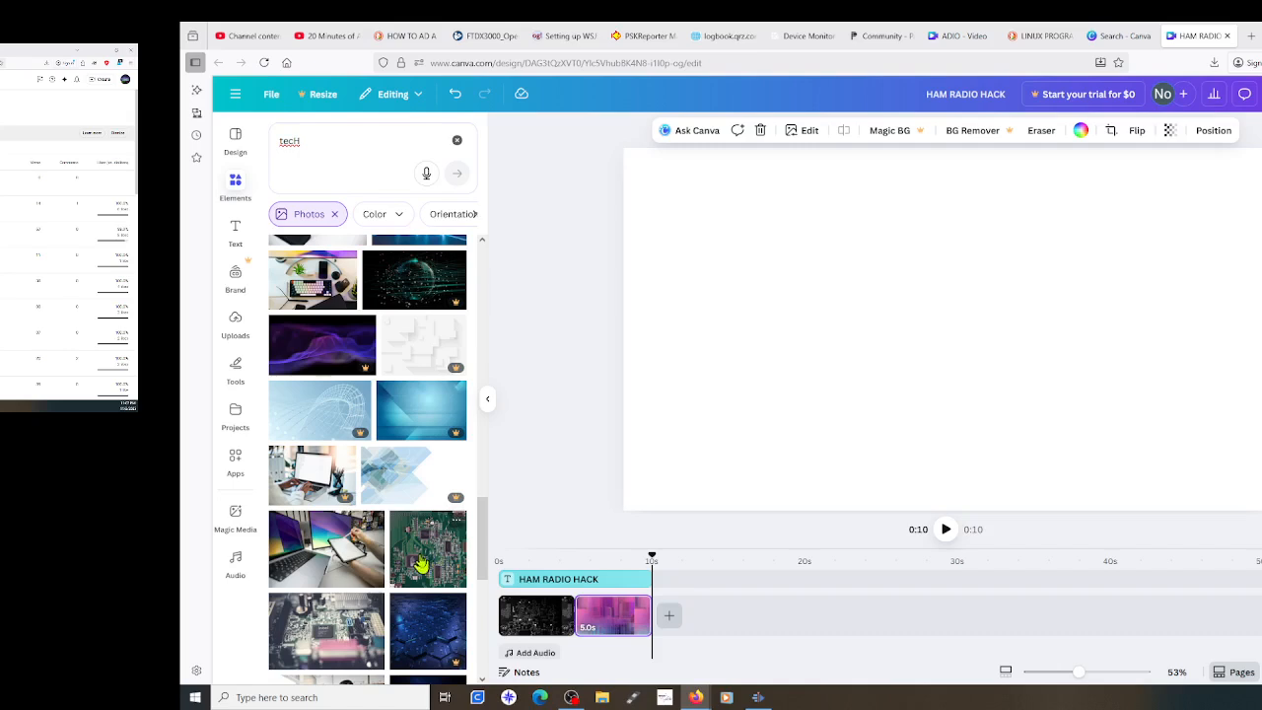
{"action": "left_click_drag", "start_coordinate": [421, 562], "coordinate": [685, 606]}
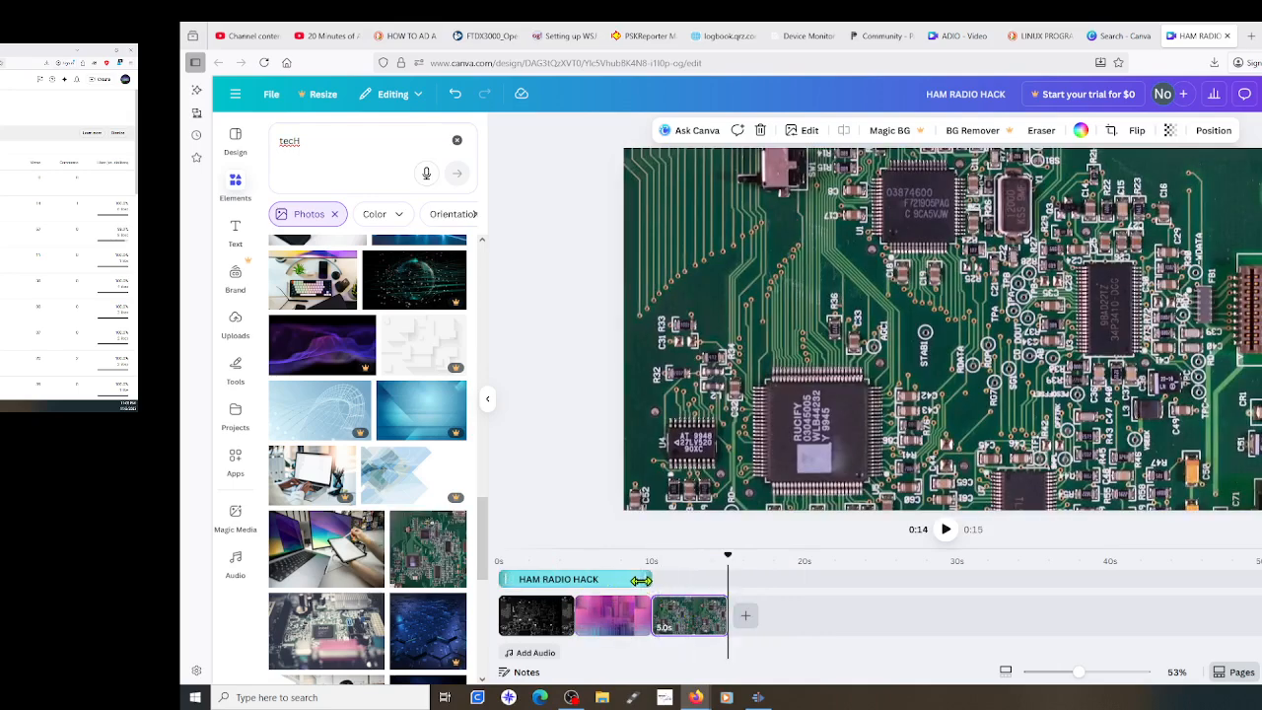
Extend the HAM RADIO HACK title to the end of the green circuit board clip and play the intro from the start
{"action": "left_click_drag", "start_coordinate": [676, 588], "coordinate": [728, 588]}
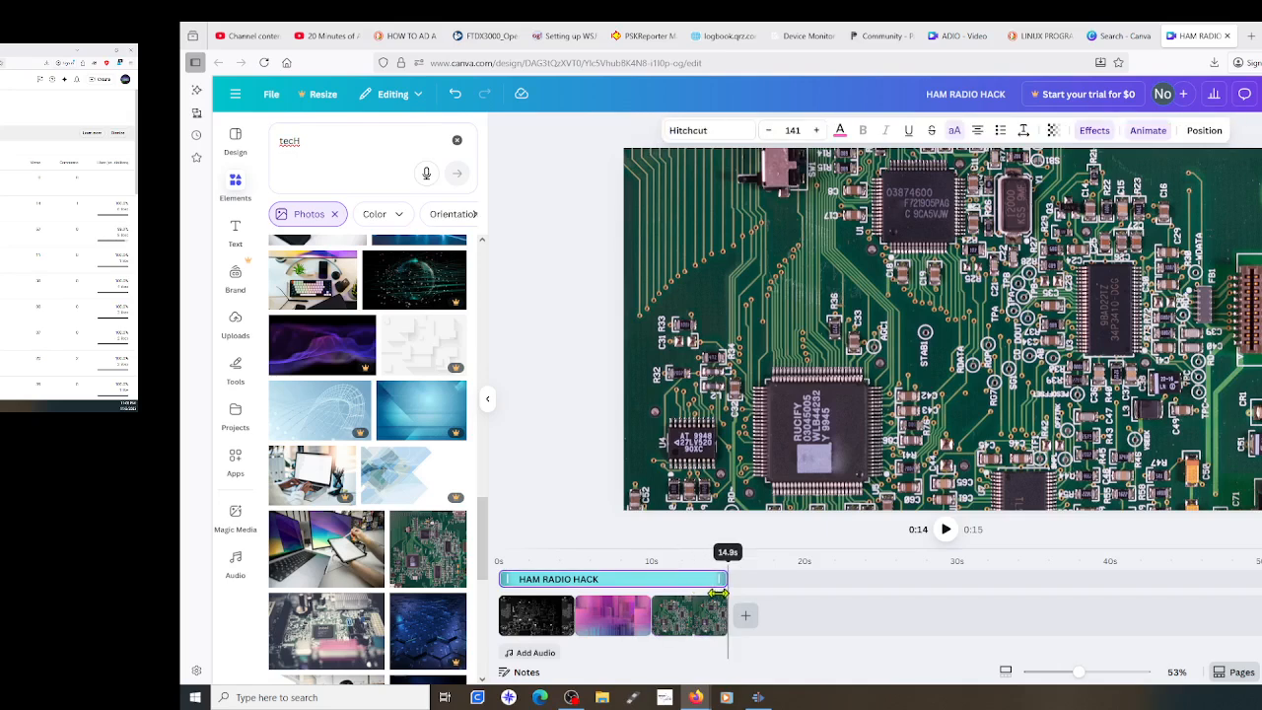
{"action": "left_click", "coordinate": [943, 543]}
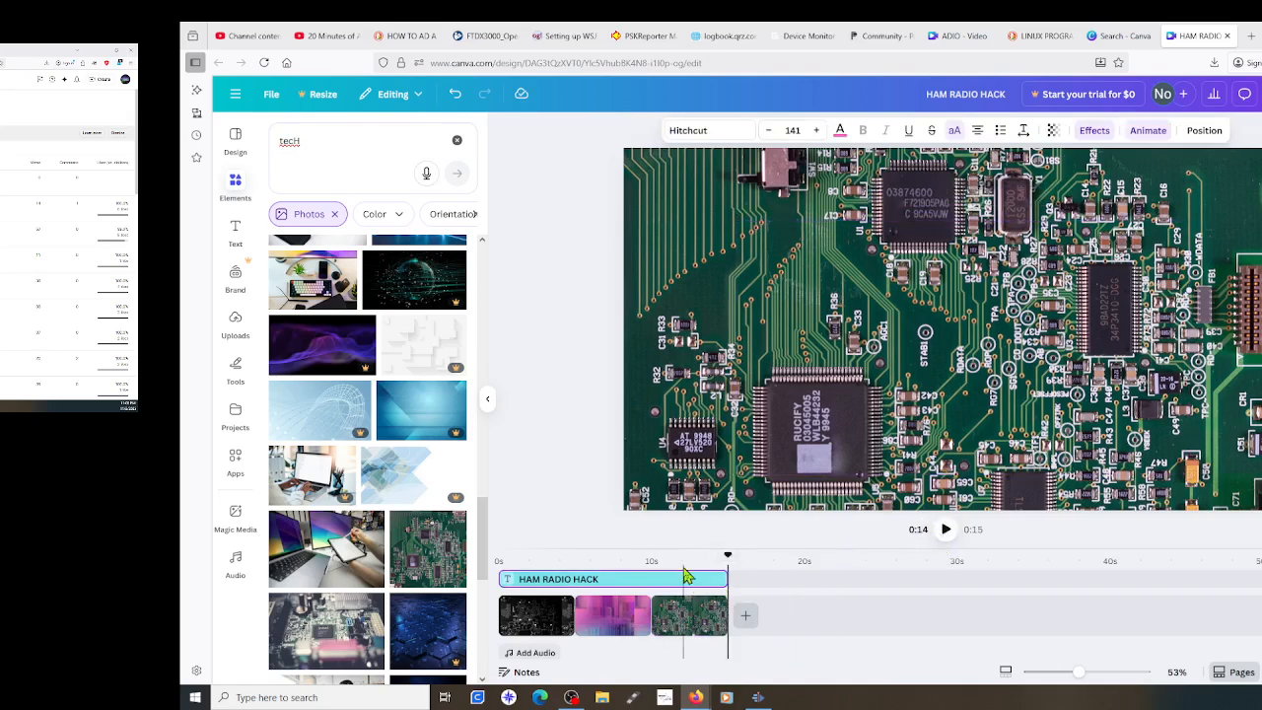
{"action": "left_click", "coordinate": [506, 609]}
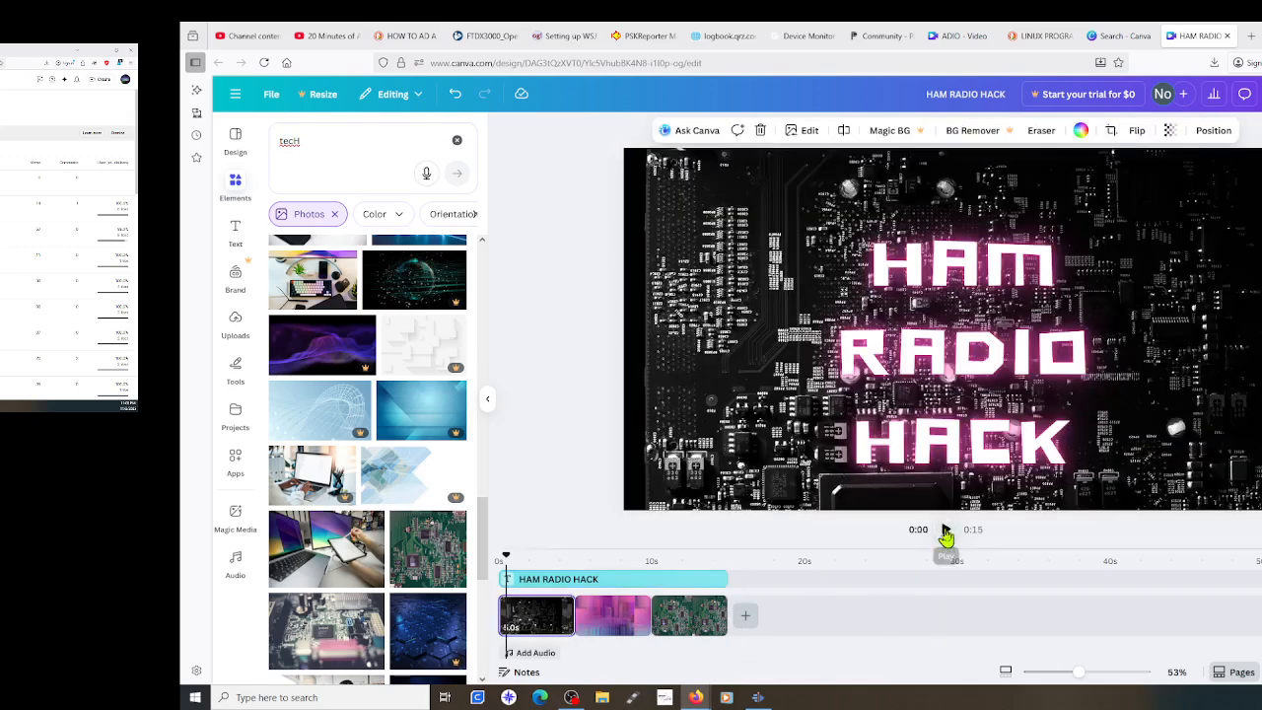
{"action": "left_click", "coordinate": [945, 532]}
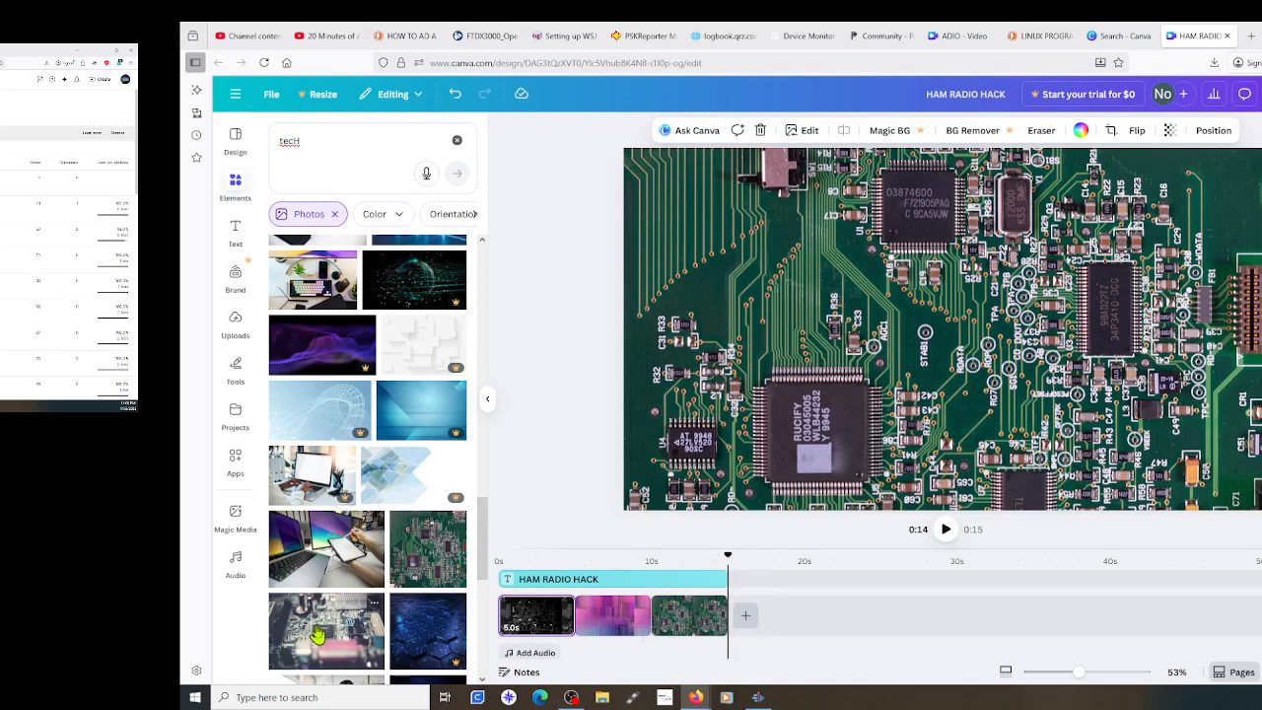
Replace the green circuit board clip with the Intel motherboard photo and play back the intro
{"action": "left_click_drag", "start_coordinate": [319, 636], "coordinate": [759, 594]}
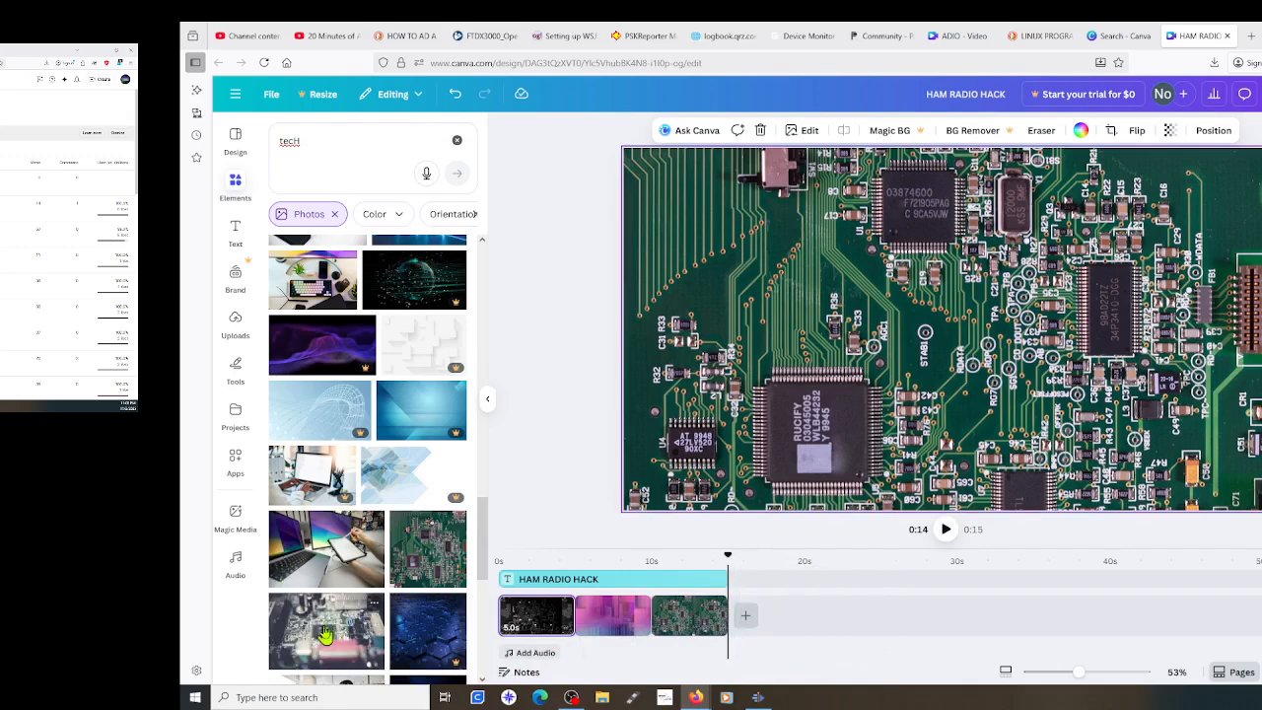
{"action": "left_click_drag", "start_coordinate": [325, 636], "coordinate": [771, 175]}
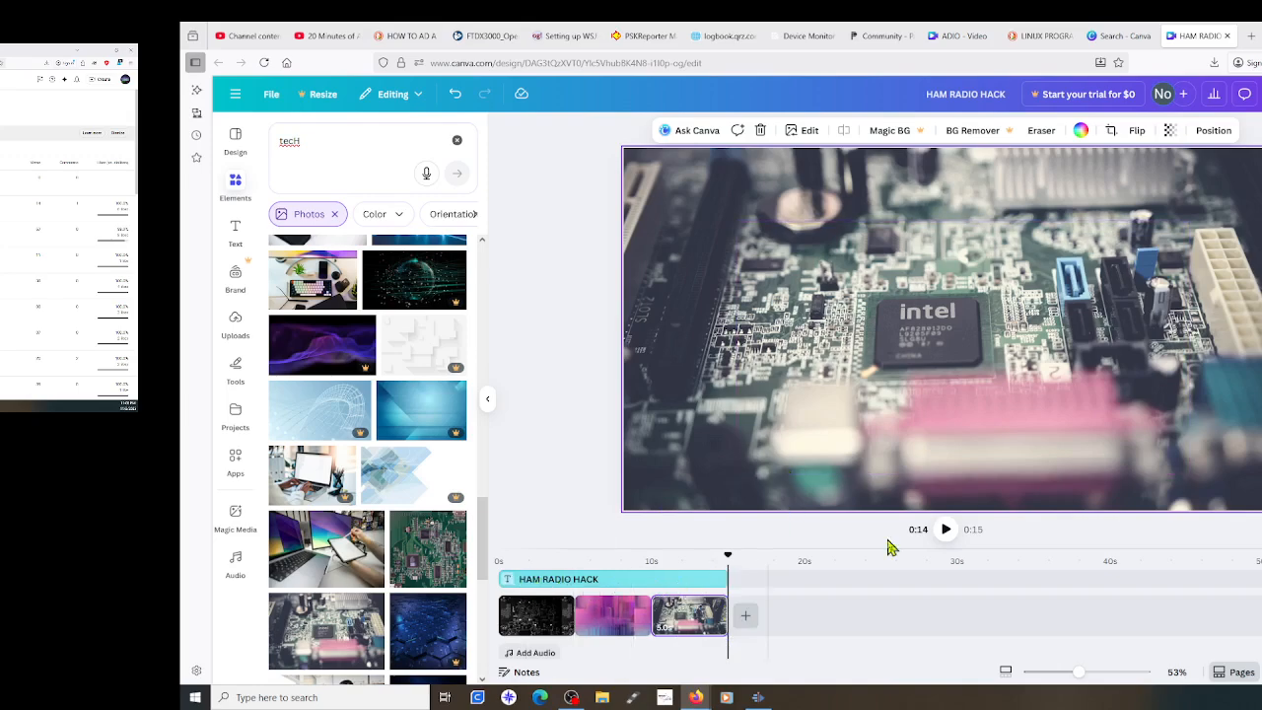
{"action": "left_click", "coordinate": [944, 537]}
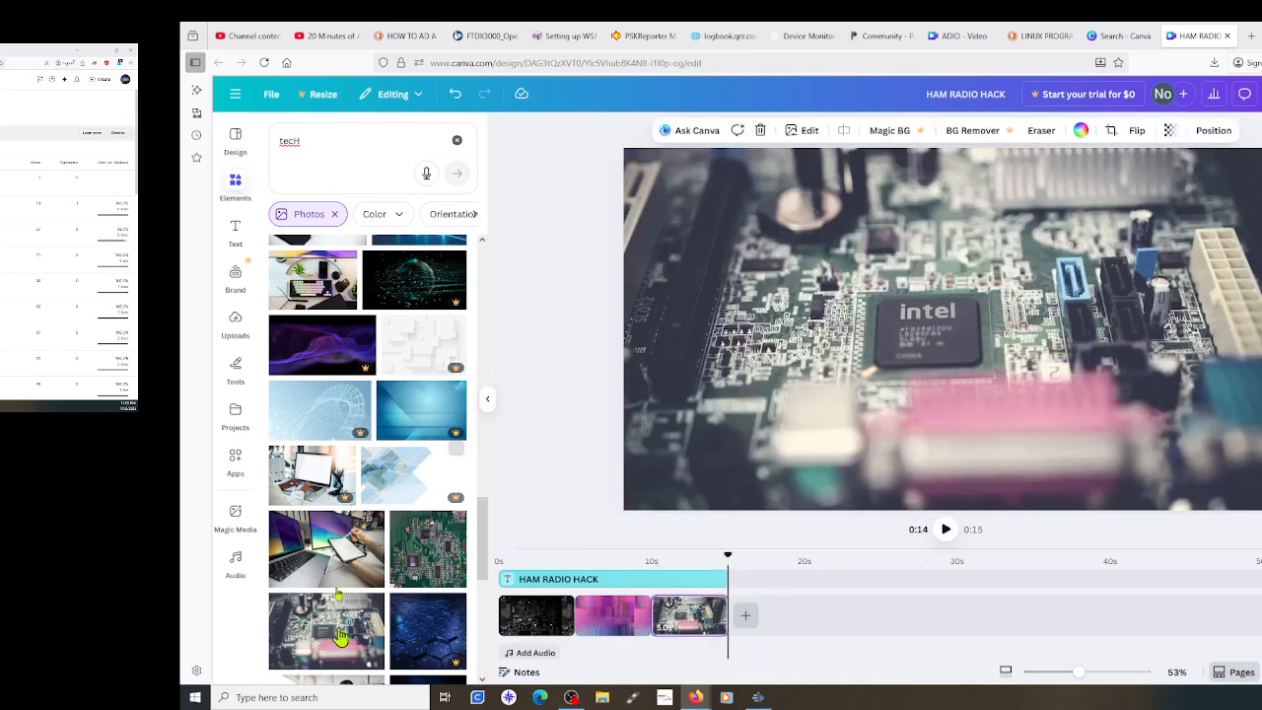
Check the colour and orientation filters, and add the silver metallic web photo after the motherboard clip
{"action": "scroll", "coordinate": [338, 558], "scroll_direction": "down", "scroll_amount": 1}
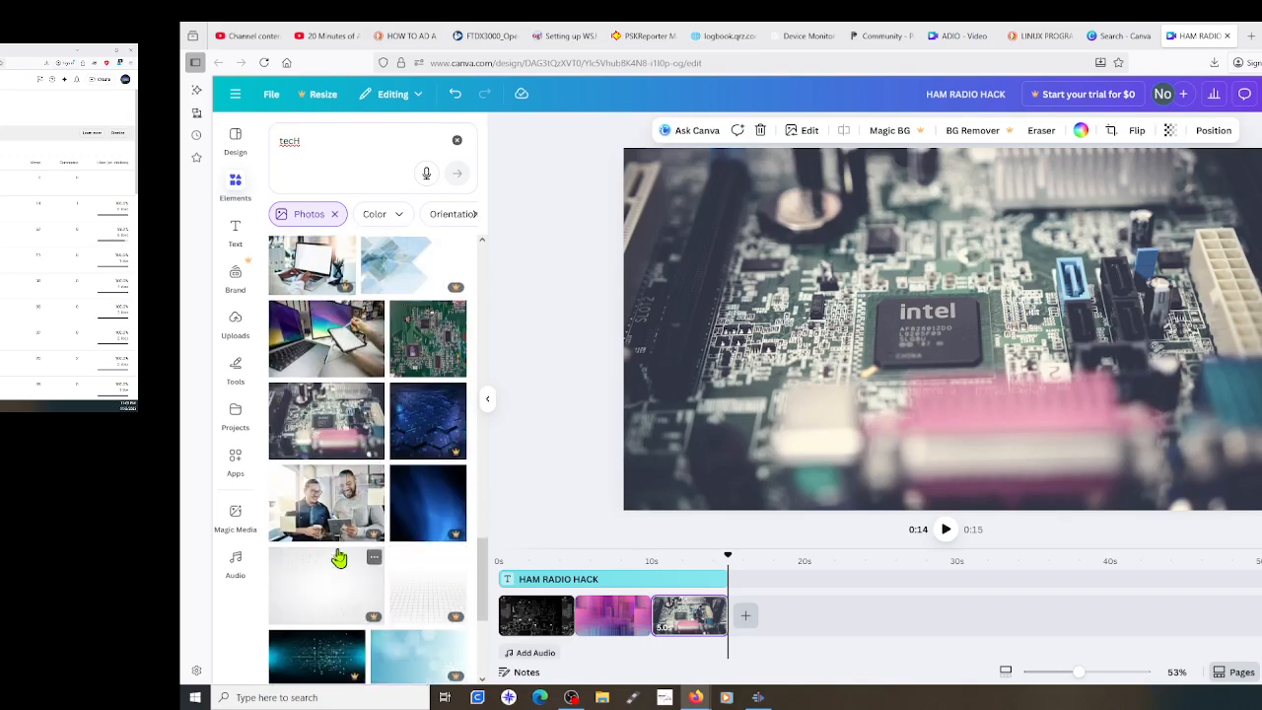
{"action": "scroll", "coordinate": [338, 558], "scroll_direction": "down", "scroll_amount": 1}
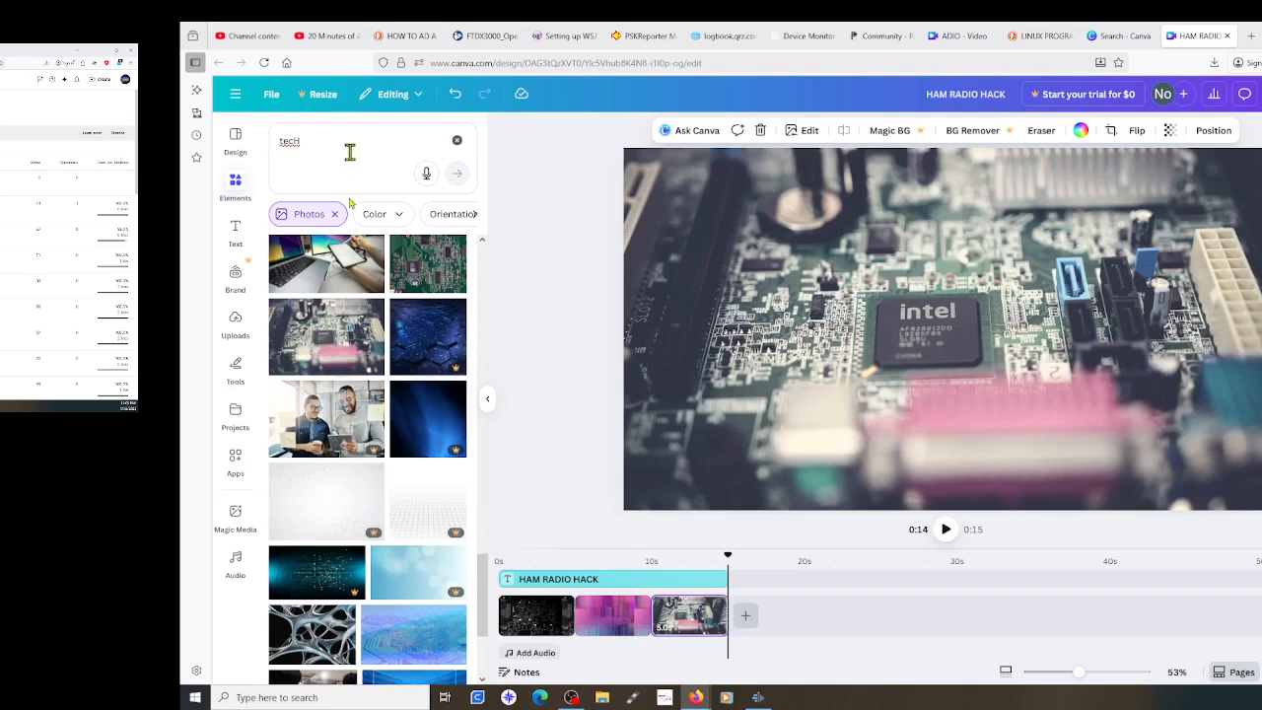
{"action": "left_click", "coordinate": [379, 219]}
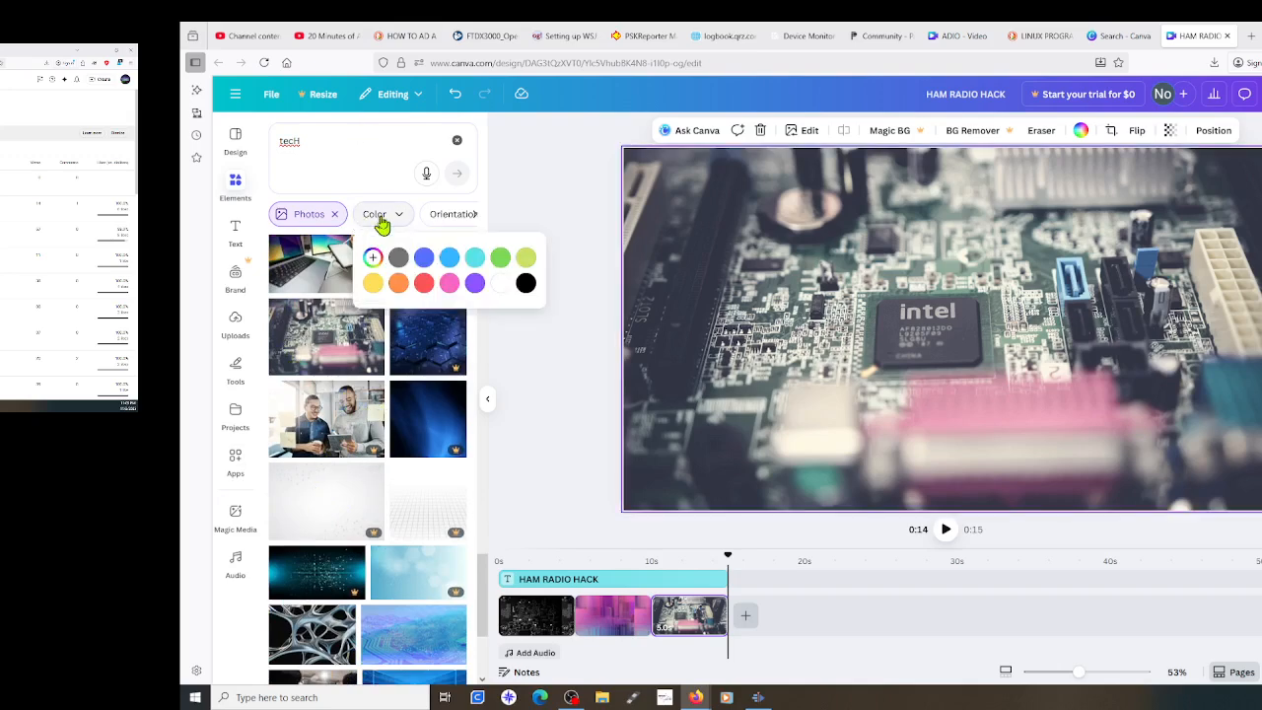
{"action": "left_click", "coordinate": [462, 217]}
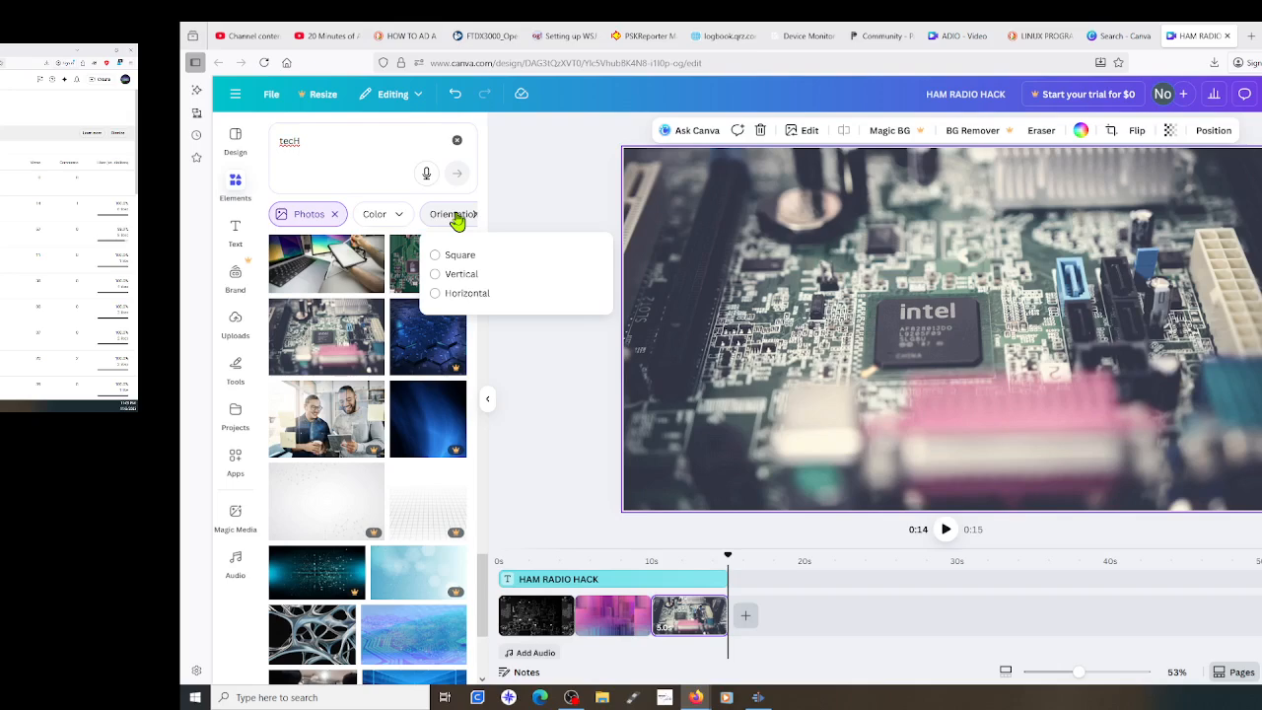
{"action": "left_click", "coordinate": [305, 639]}
{"action": "left_click", "coordinate": [305, 639]}
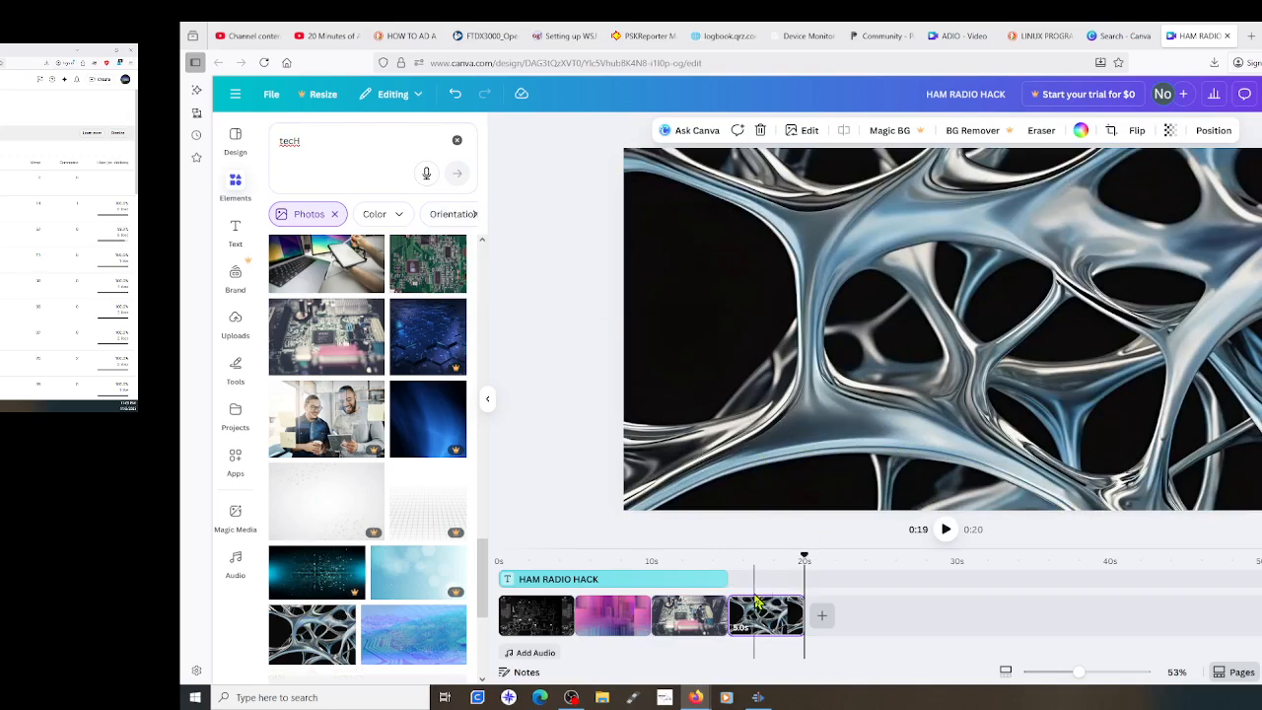
Add the light blue circuit photo and the recommended grey-blue circuit trace photo to the end of the timeline
{"action": "scroll", "coordinate": [426, 548], "scroll_direction": "down", "scroll_amount": 2}
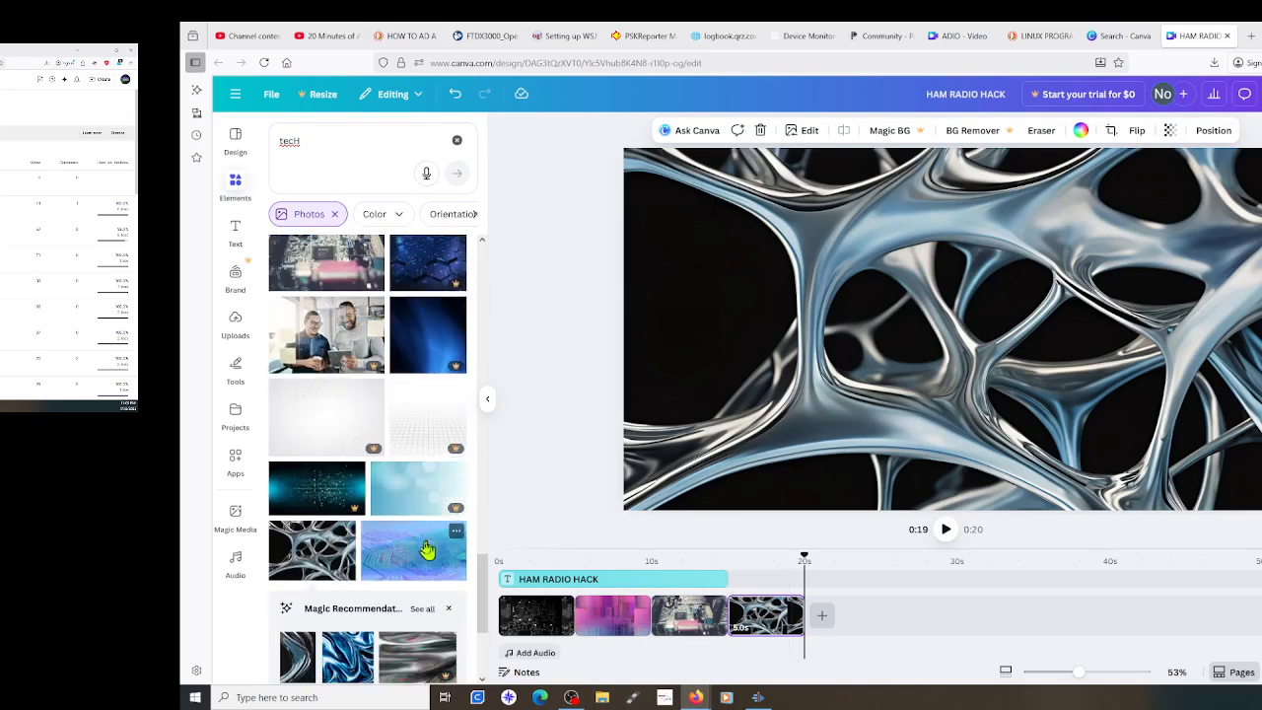
{"action": "left_click", "coordinate": [381, 560]}
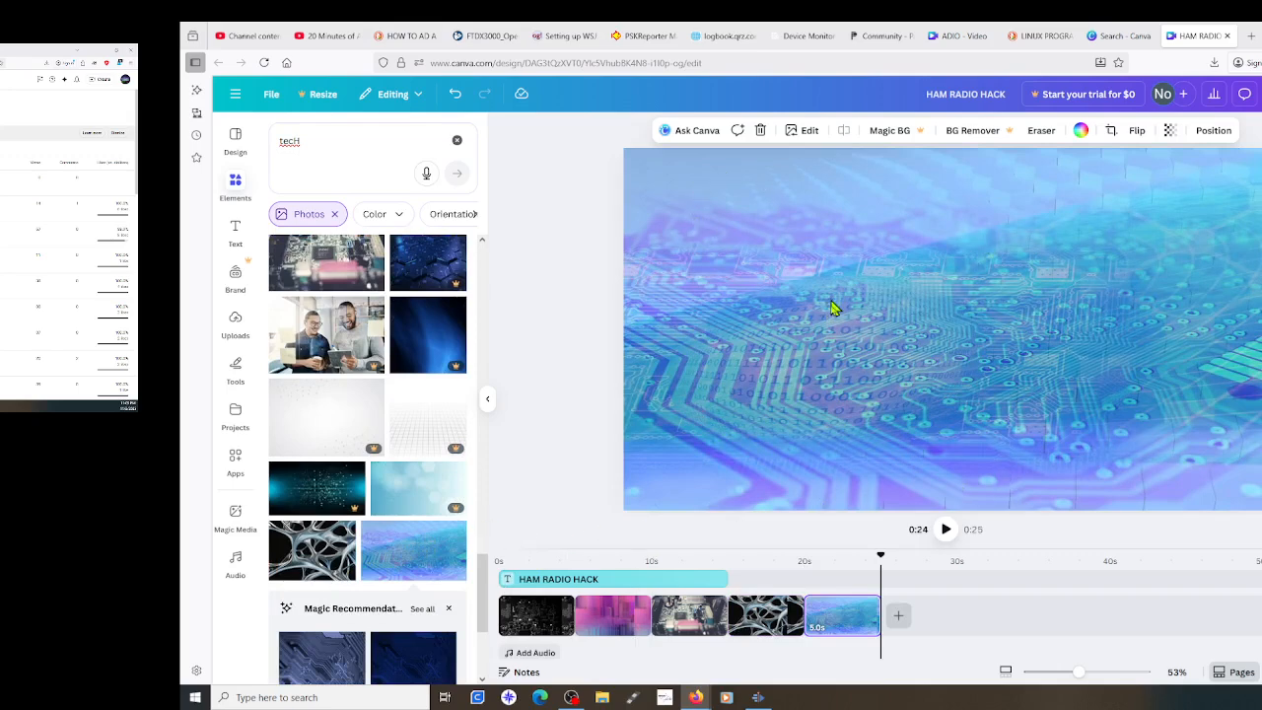
{"action": "scroll", "coordinate": [347, 487], "scroll_direction": "down", "scroll_amount": 1}
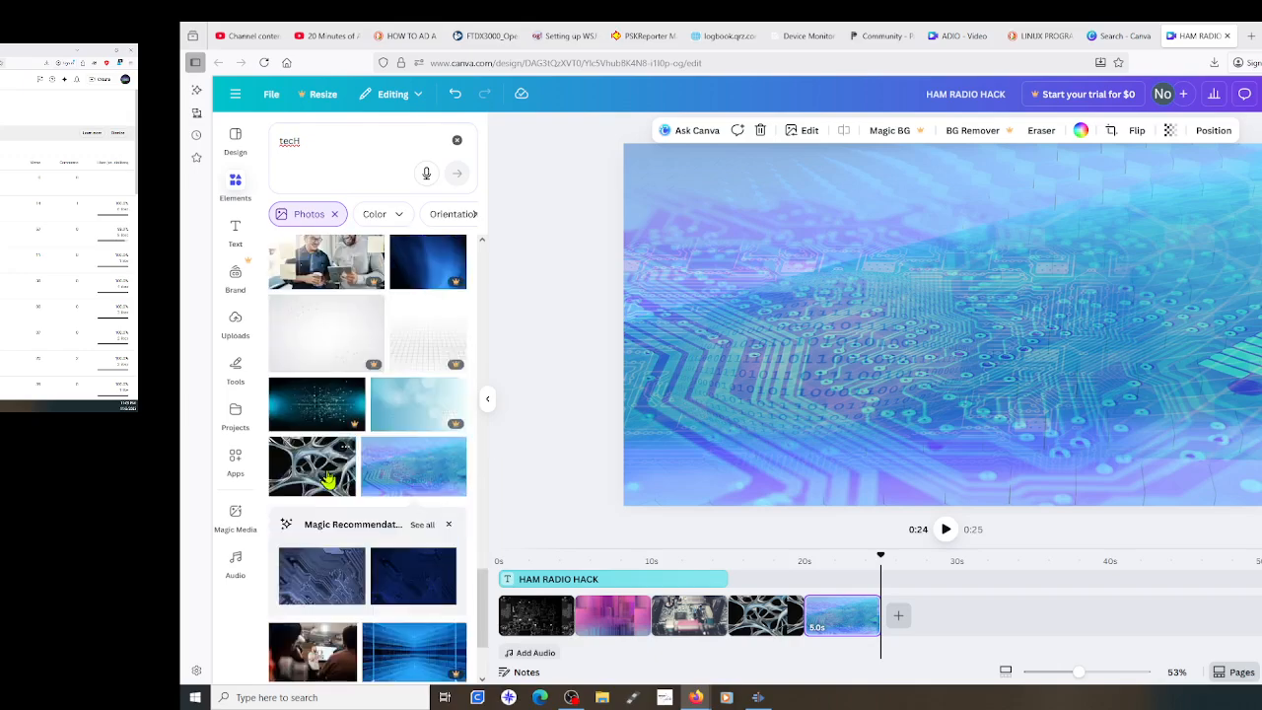
{"action": "left_click", "coordinate": [317, 583]}
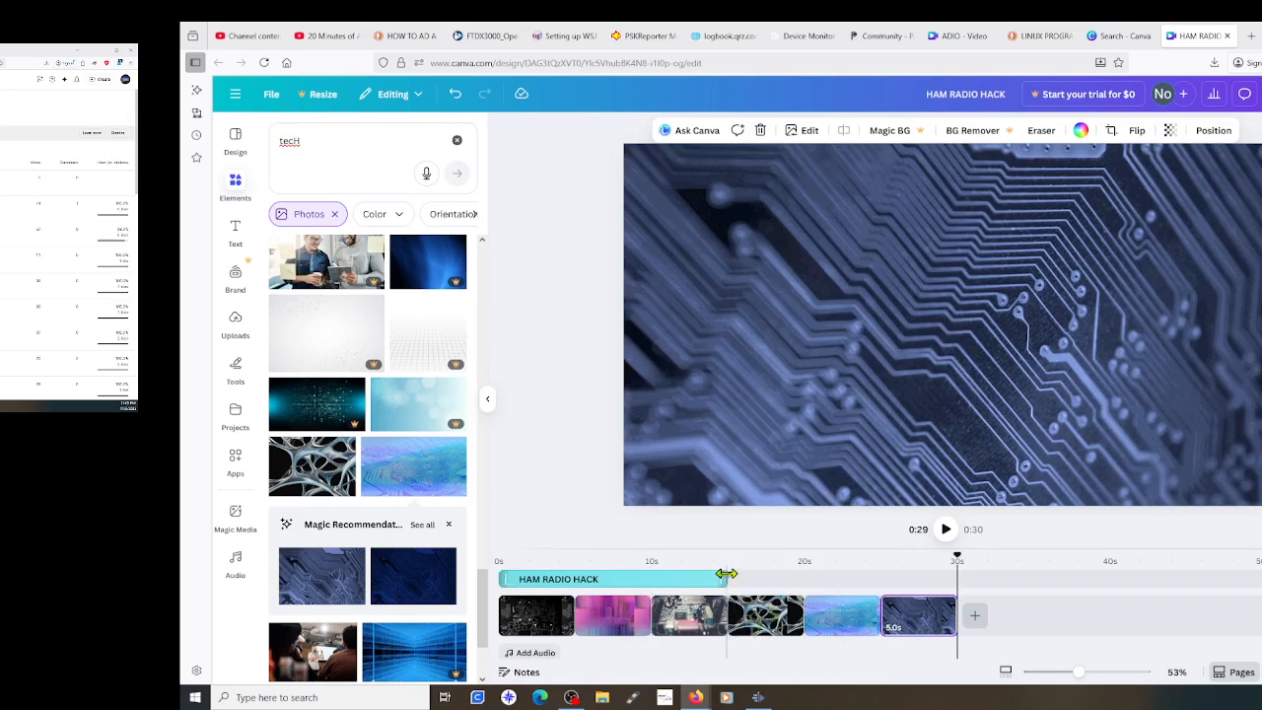
Extend the HAM RADIO HACK title across all six clips to 30 seconds and play back the intro
{"action": "left_click_drag", "start_coordinate": [730, 579], "coordinate": [956, 567]}
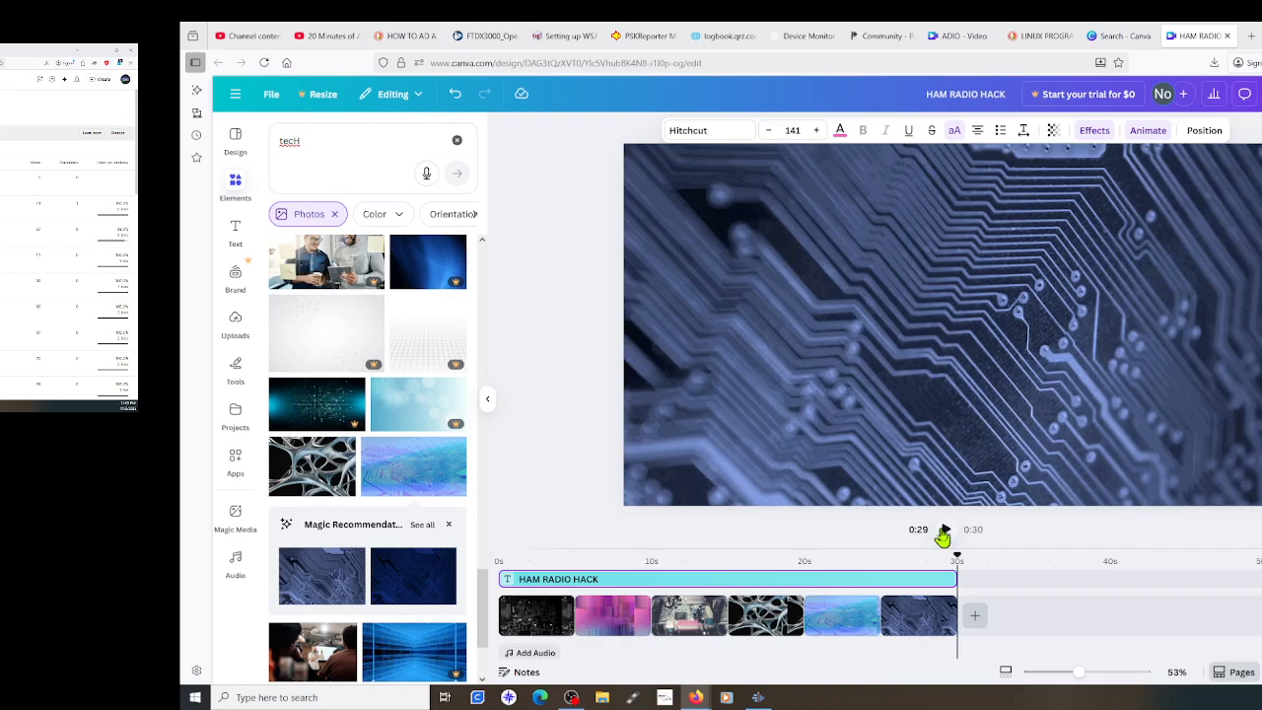
{"action": "left_click", "coordinate": [944, 532]}
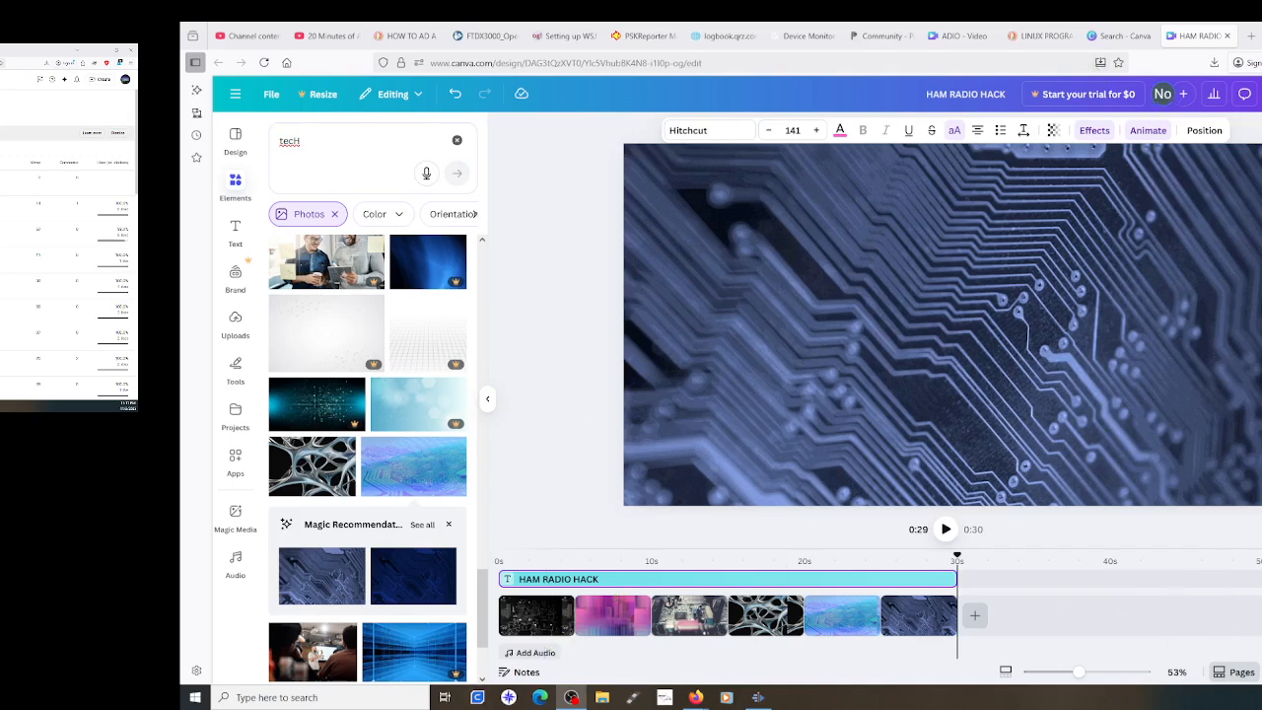
View the design's sharing and download options, and close them again
{"action": "left_click", "coordinate": [1261, 94]}
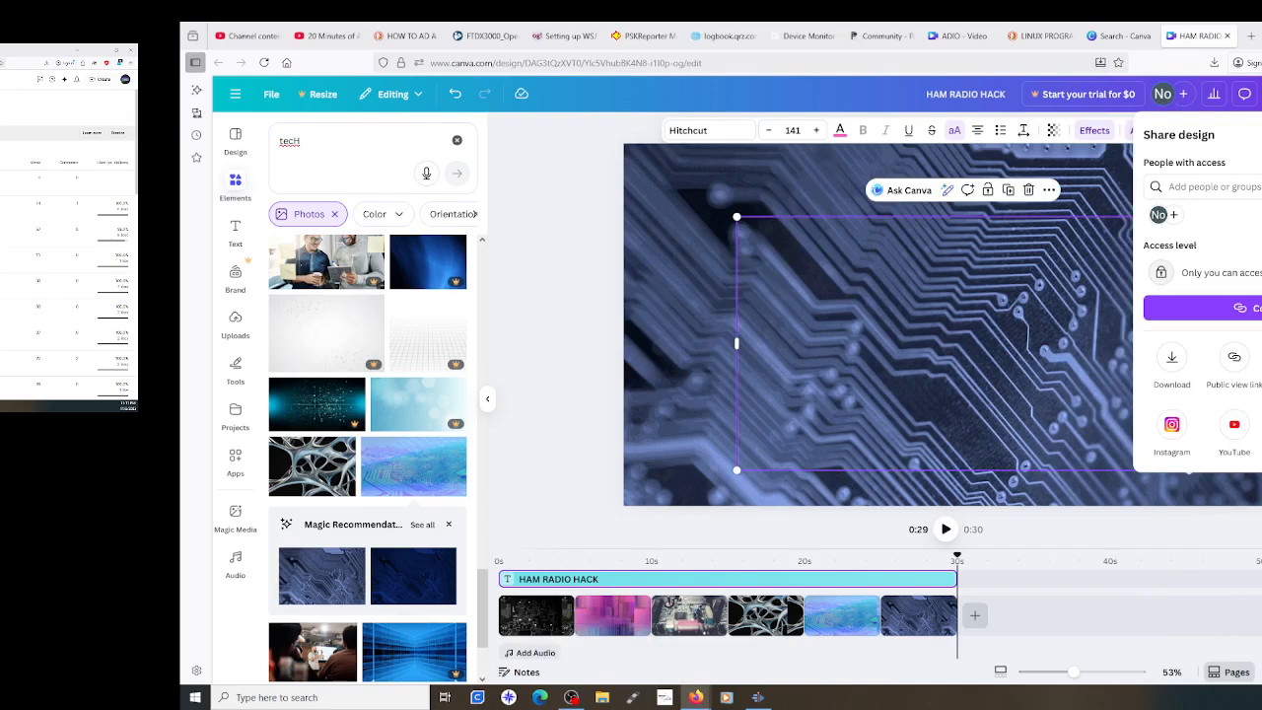
{"action": "left_click", "coordinate": [1132, 452]}
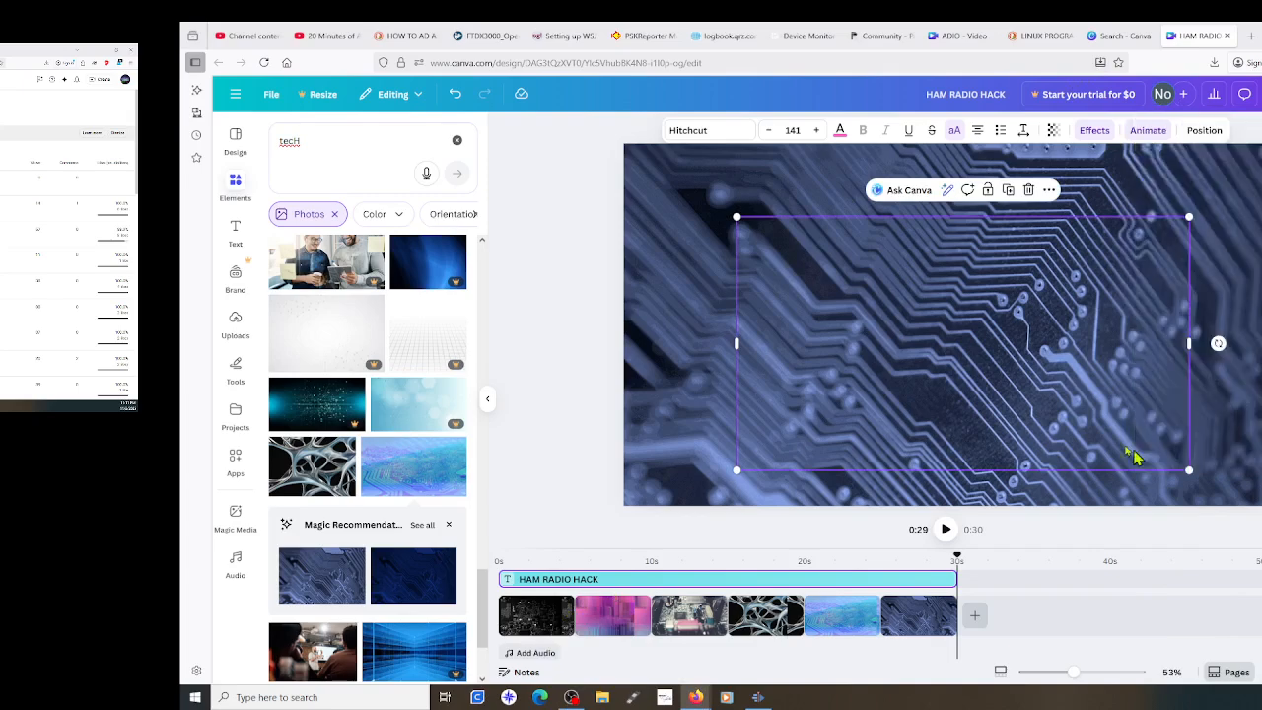
{"action": "left_click", "coordinate": [1194, 407]}
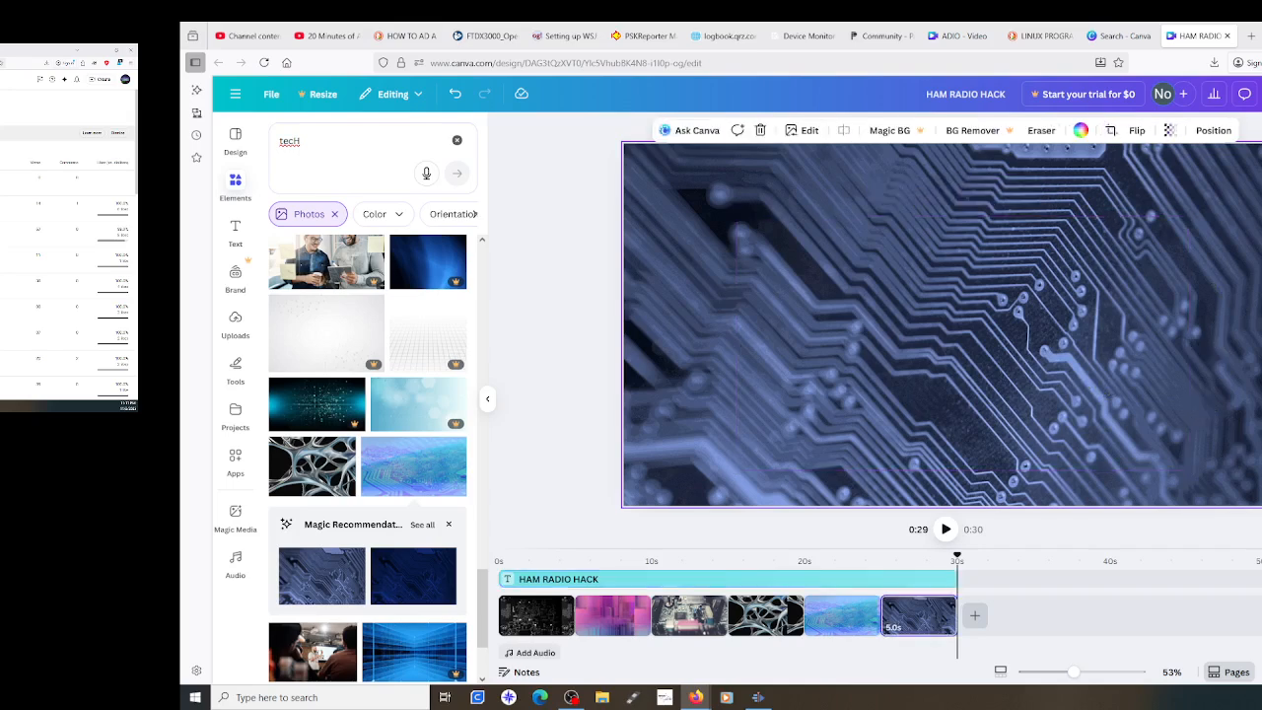
{"action": "left_click", "coordinate": [1261, 93]}
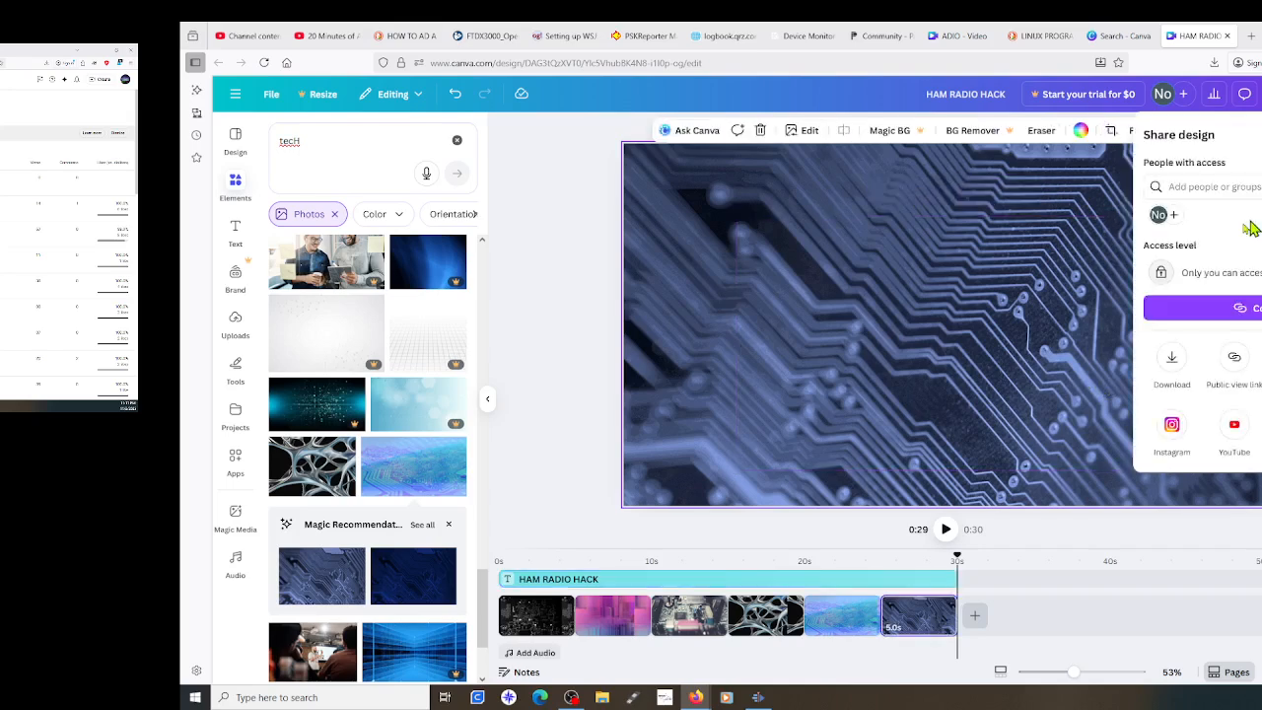
{"action": "left_click", "coordinate": [1173, 361]}
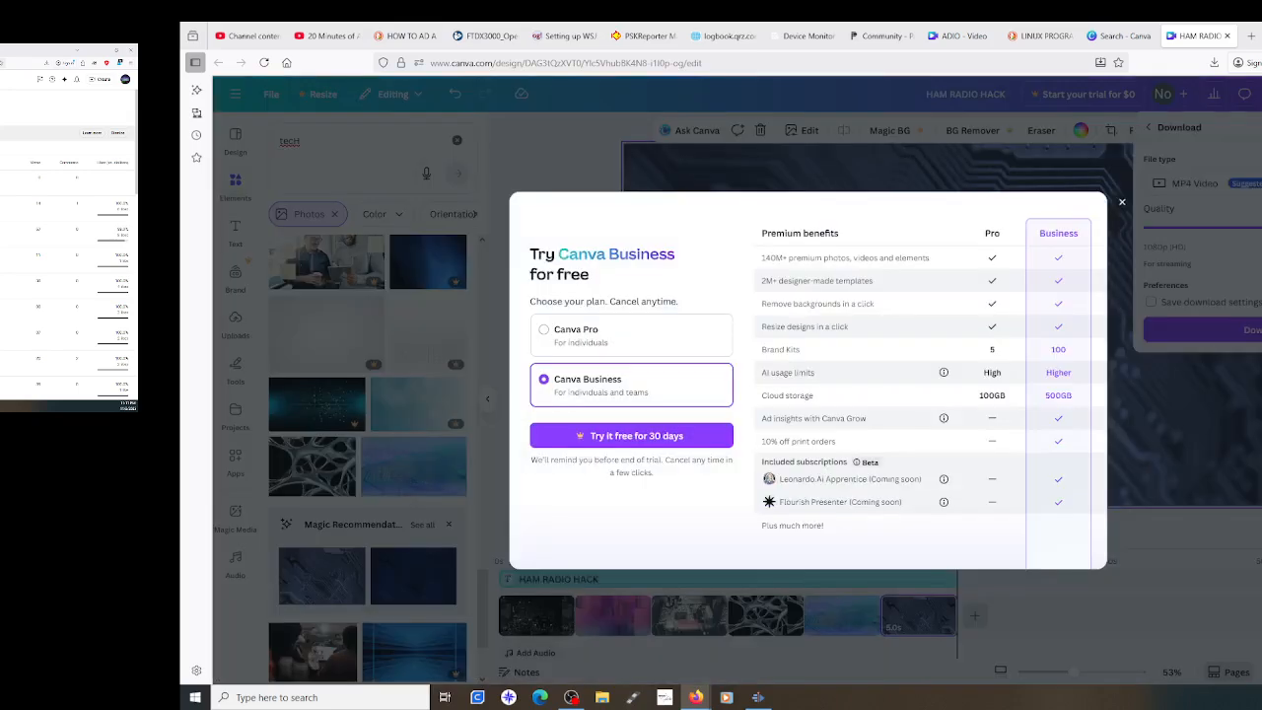
{"action": "left_click", "coordinate": [1148, 276]}
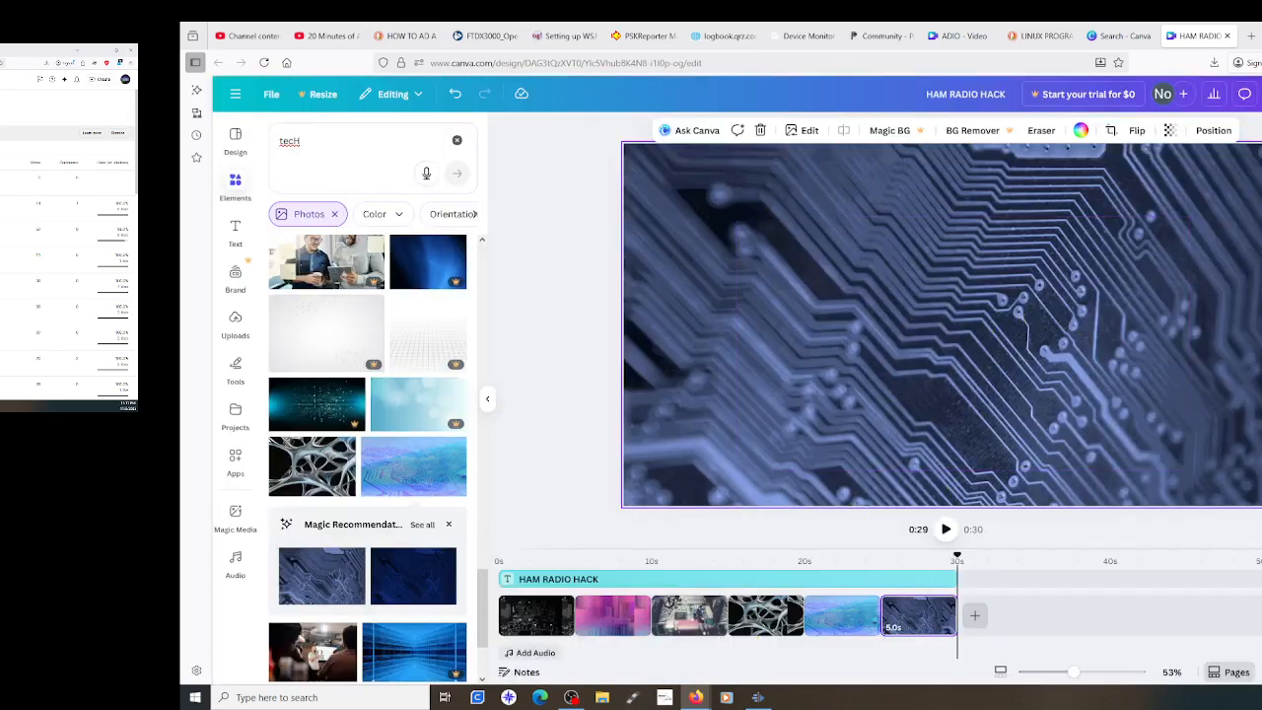
Download the HAM RADIO HACK design as a 1080p MP4 video, and switch to the open Kdenlive project
{"action": "left_click", "coordinate": [1261, 94]}
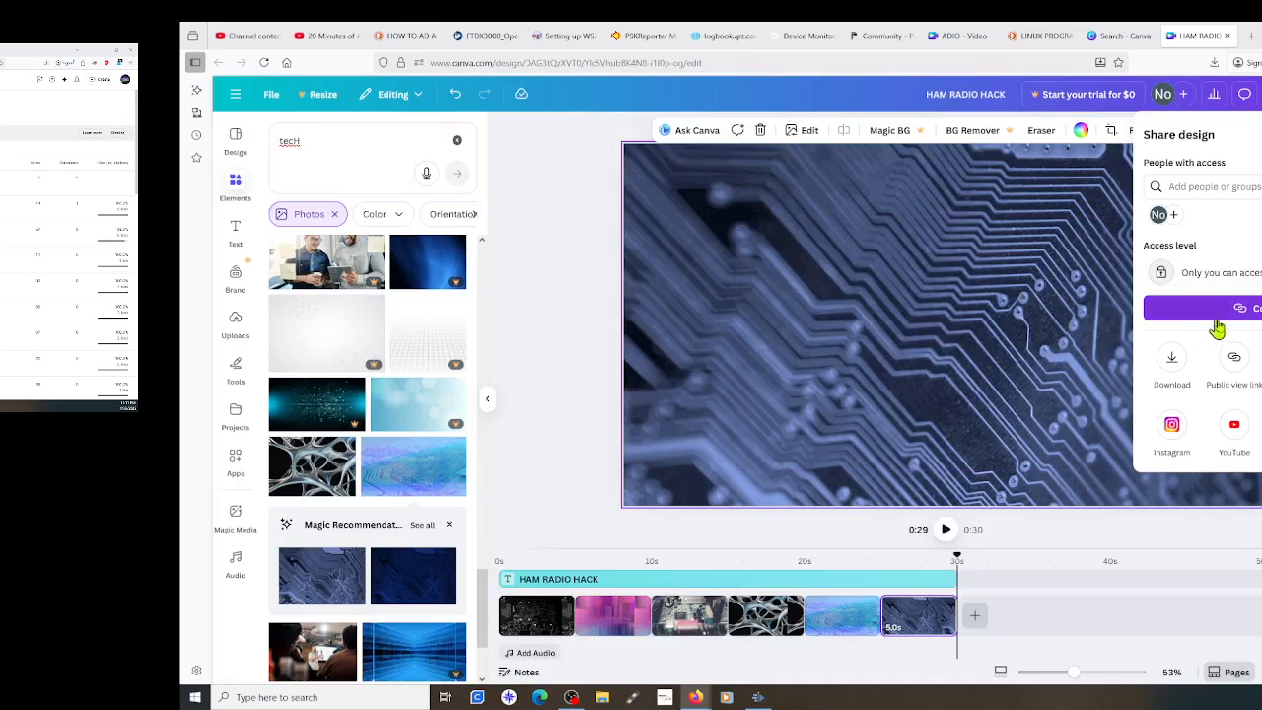
{"action": "left_click", "coordinate": [1172, 364]}
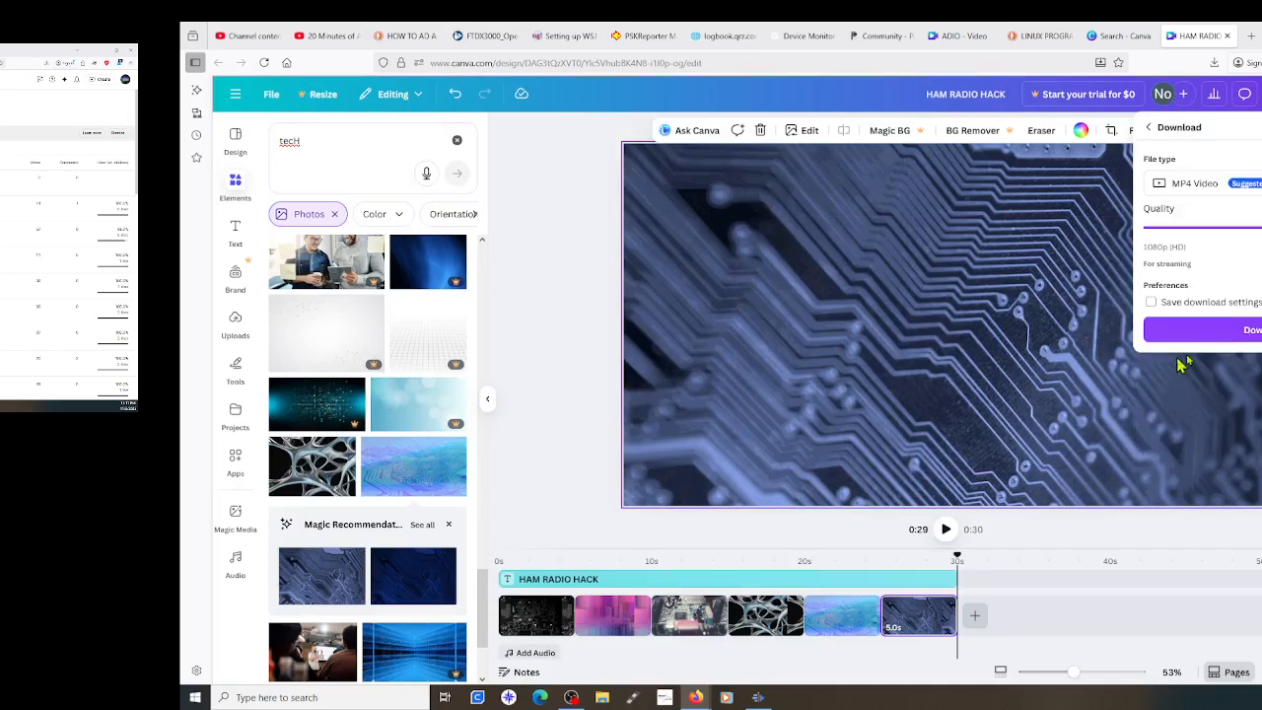
{"action": "left_click", "coordinate": [1254, 332]}
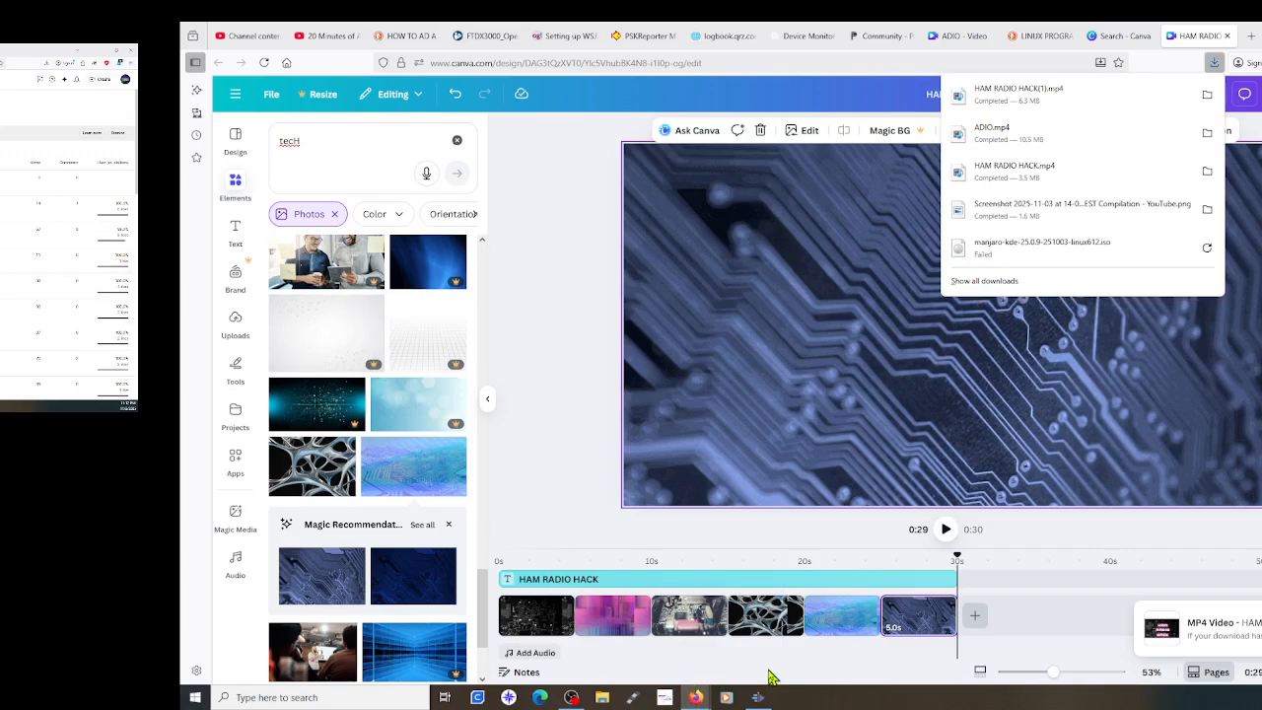
{"action": "left_click", "coordinate": [757, 696]}
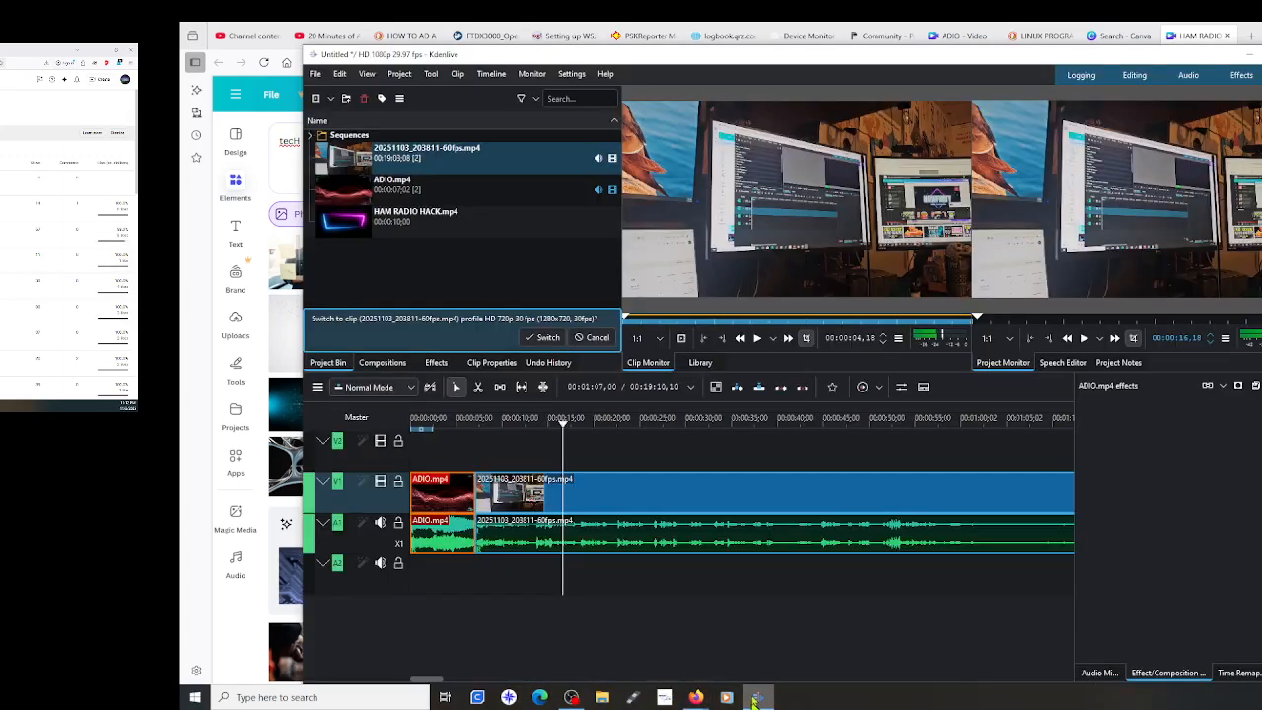